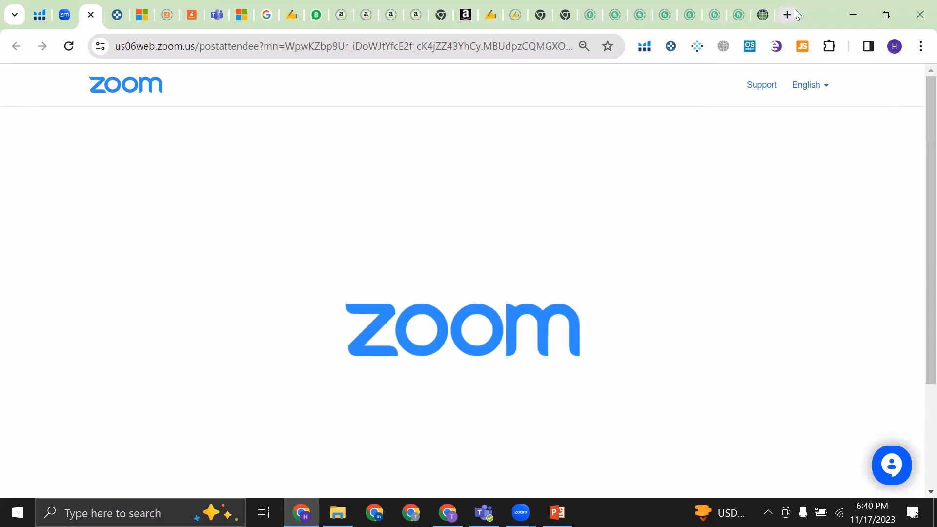
Step: Go to the Fiverr website in a new browser tab
left_click(791, 9)
left_click(320, 46)
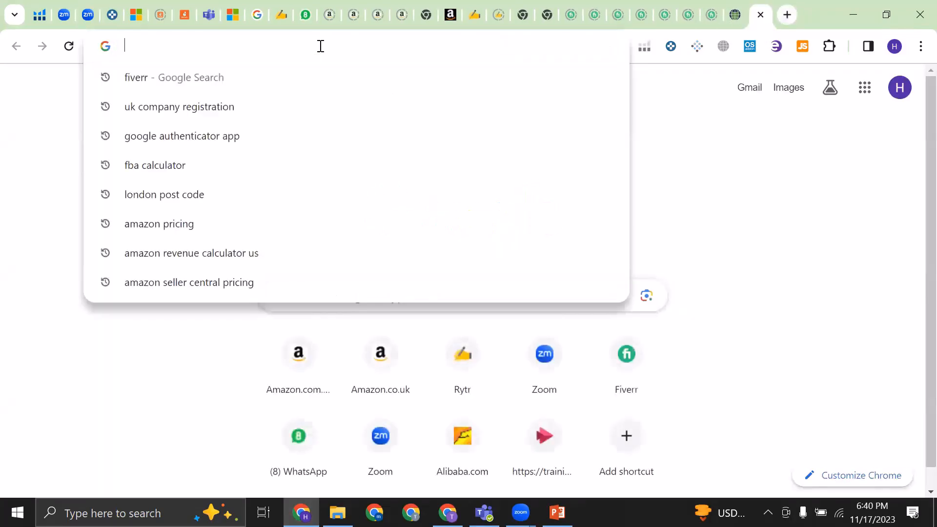
type("fiverr.com")
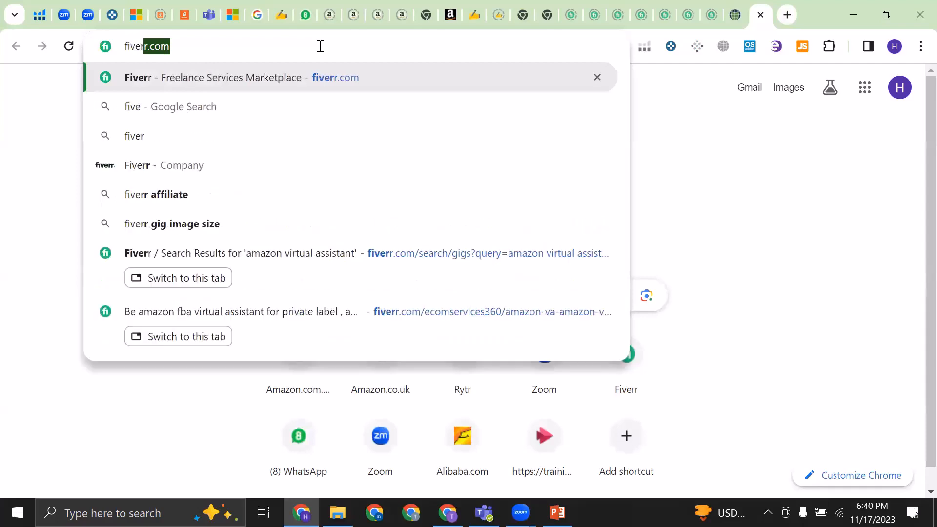
key("Return")
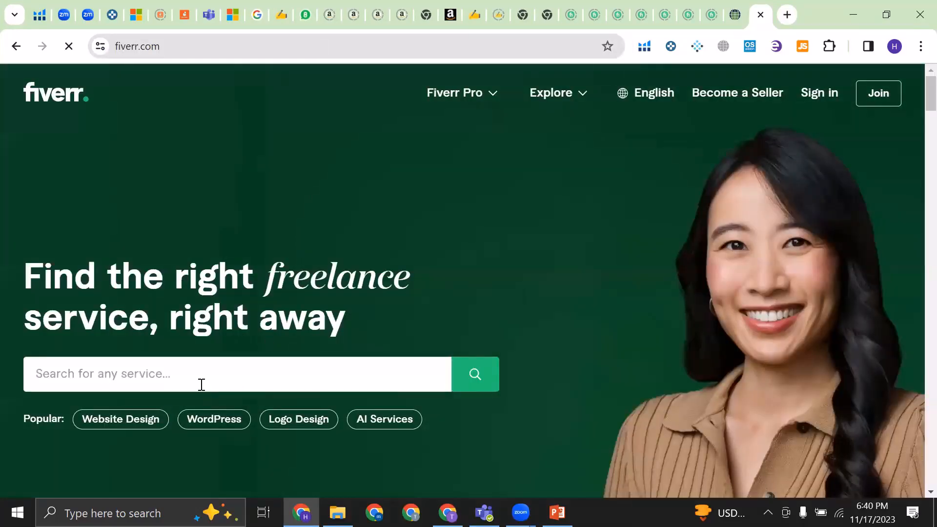
Step: Search Fiverr for 'uk company registration' and open the UK company registration with office address gig
left_click(201, 379)
type("u")
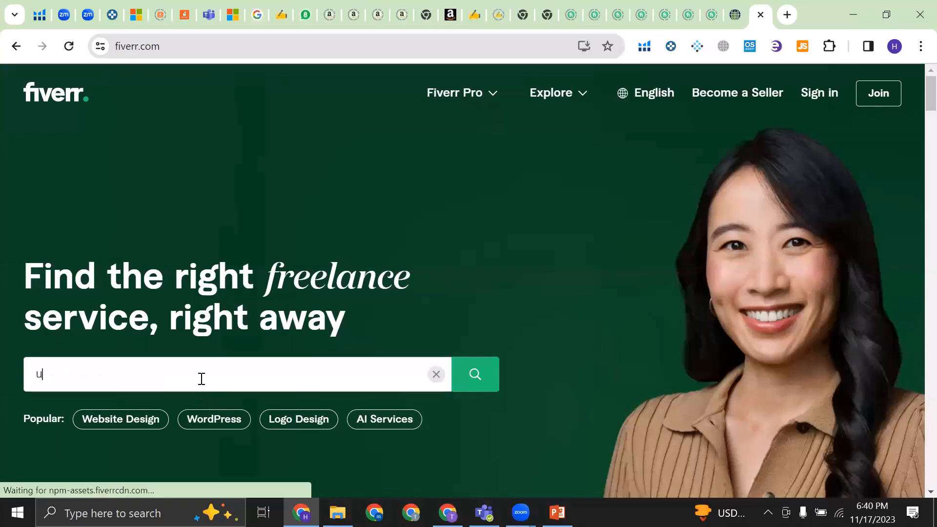
type("k compan")
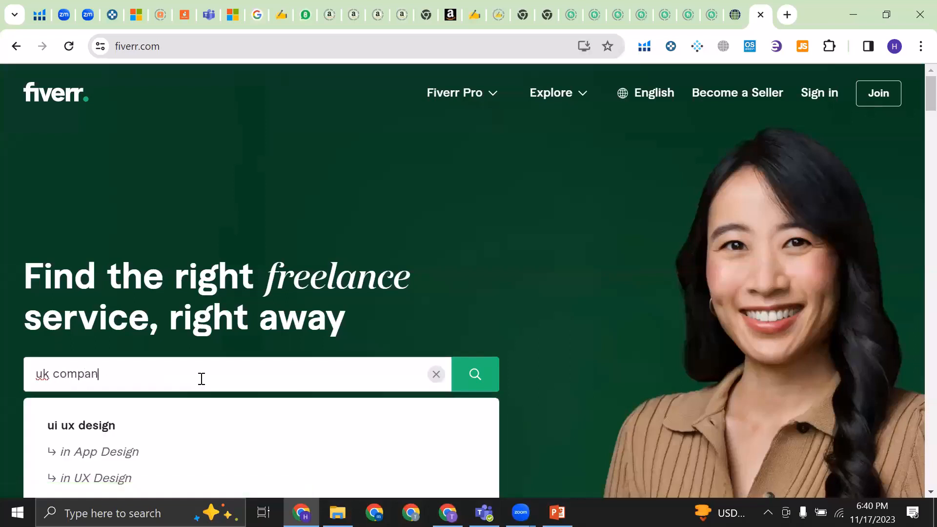
type("ay")
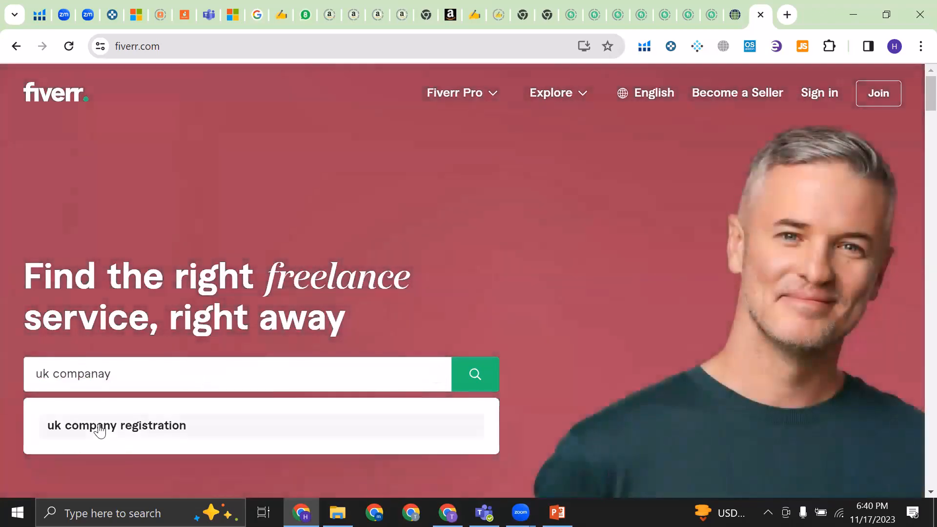
left_click(99, 428)
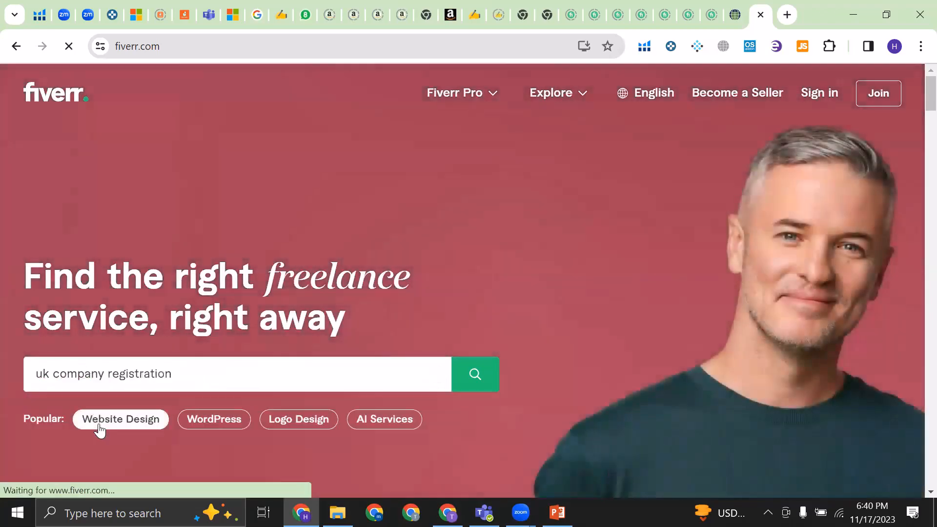
scroll(99, 429, "down", 1)
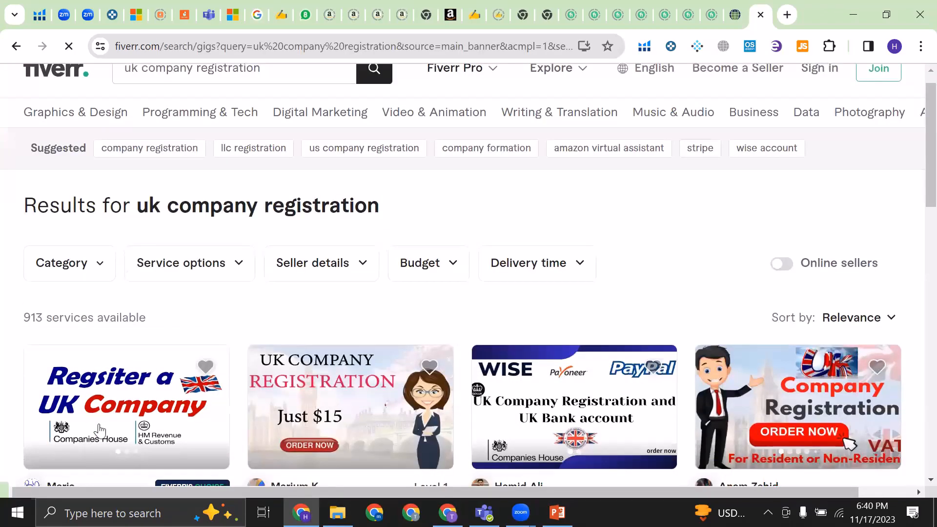
scroll(99, 429, "down", 5)
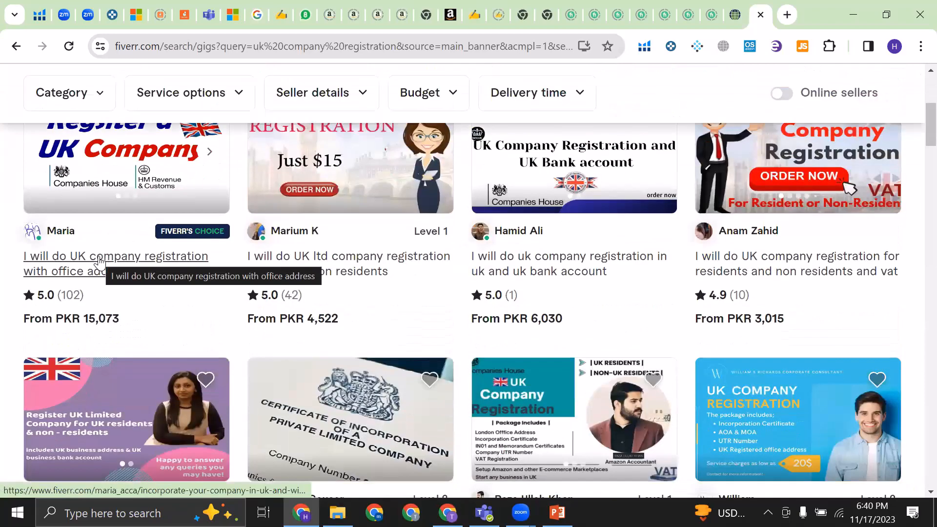
left_click(99, 262)
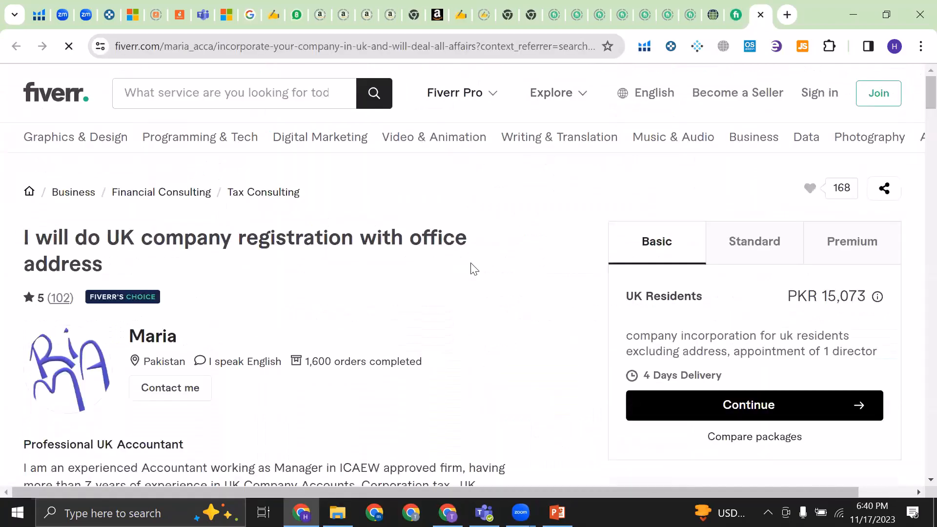
scroll(473, 268, "down", 2)
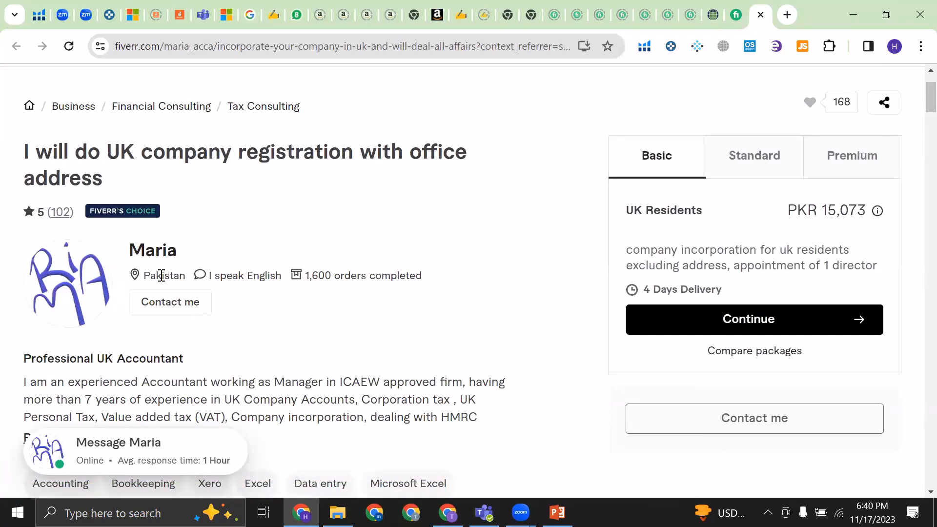
scroll(162, 275, "up", 3)
scroll(161, 275, "down", 3)
left_click_drag(822, 210, 878, 228)
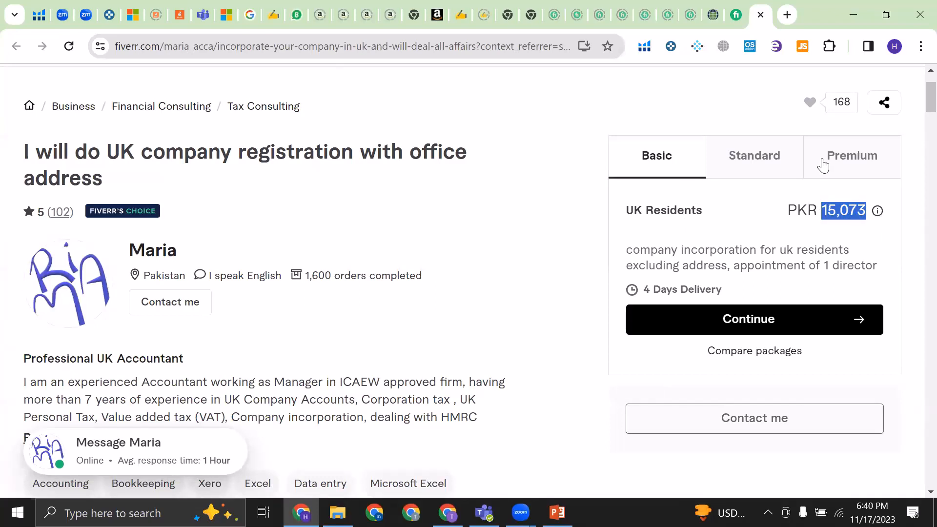
left_click(750, 166)
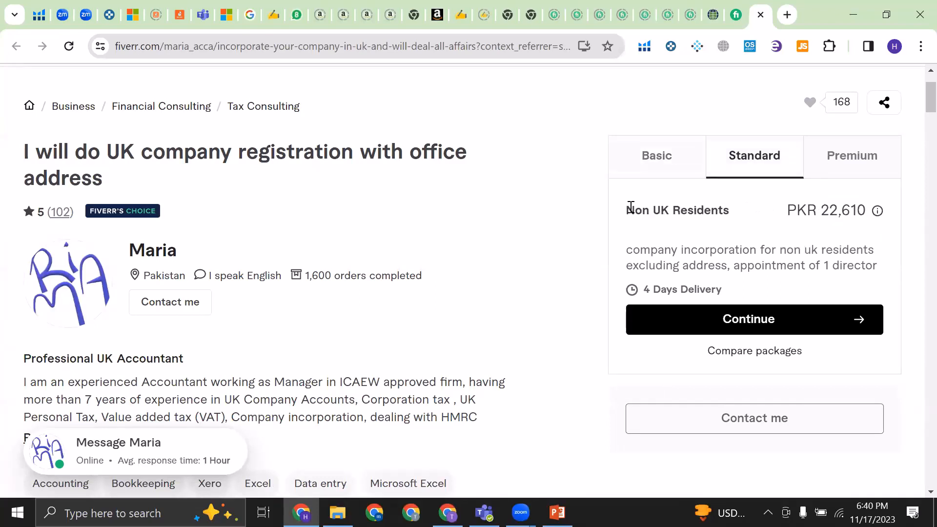
double_click(840, 210)
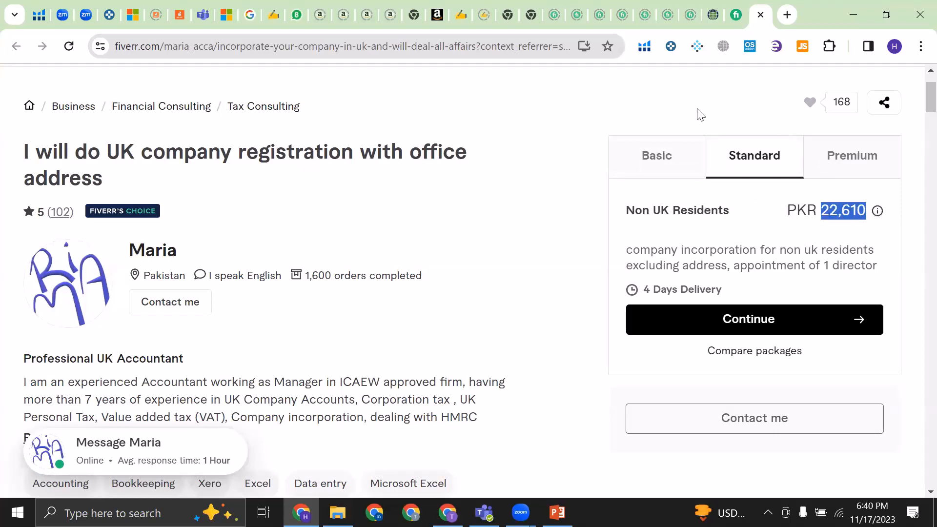
left_click(655, 155)
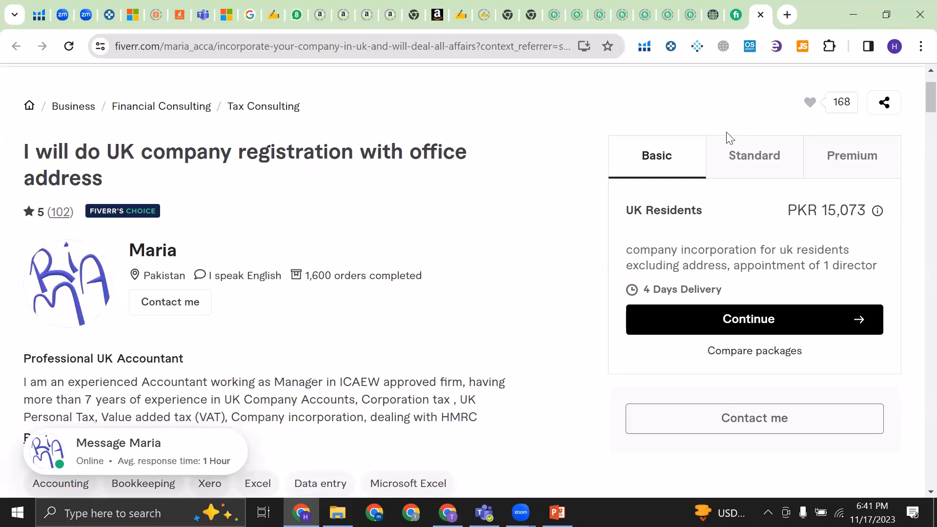
Step: Show the gig's Standard package for Non UK Residents, priced at PKR 22,610
left_click(782, 152)
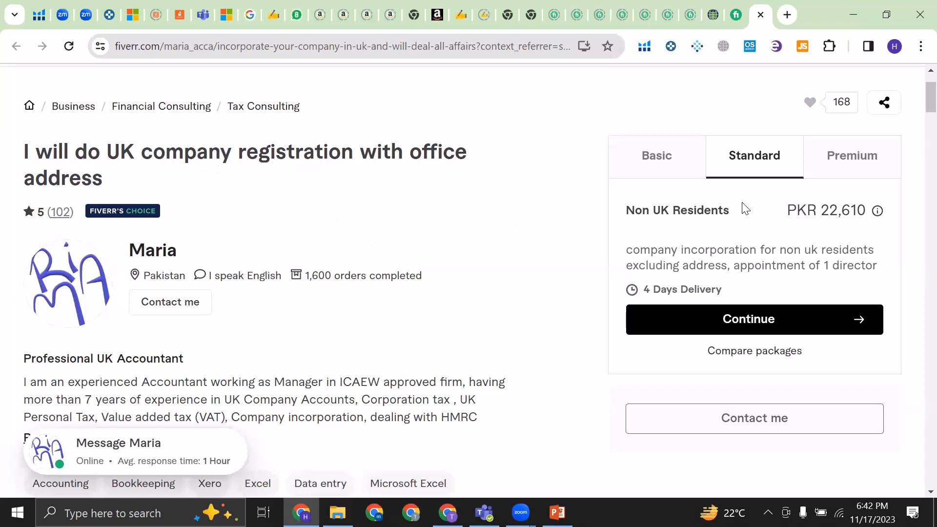
Step: Compare Basic (15,073), Standard (Non UK Residents) and Premium (52,755, including address), ending on Premium
left_click(679, 155)
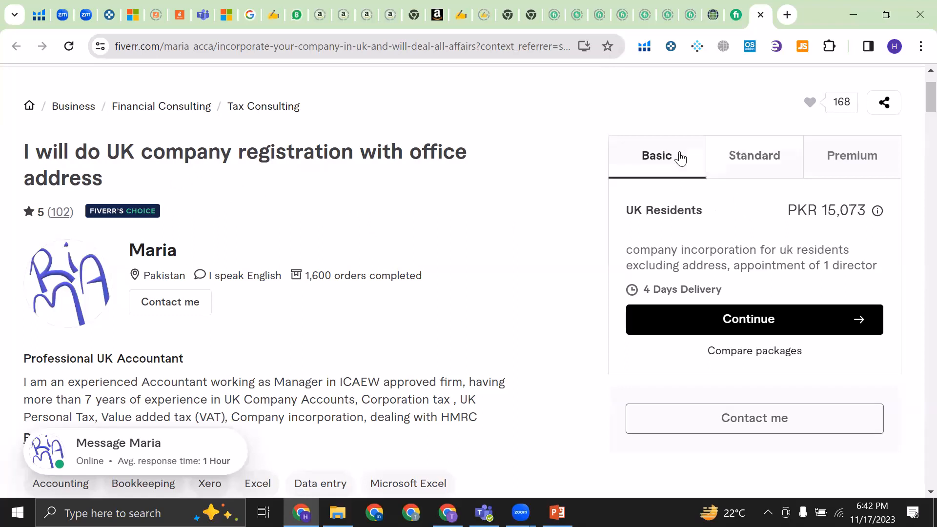
double_click(823, 213)
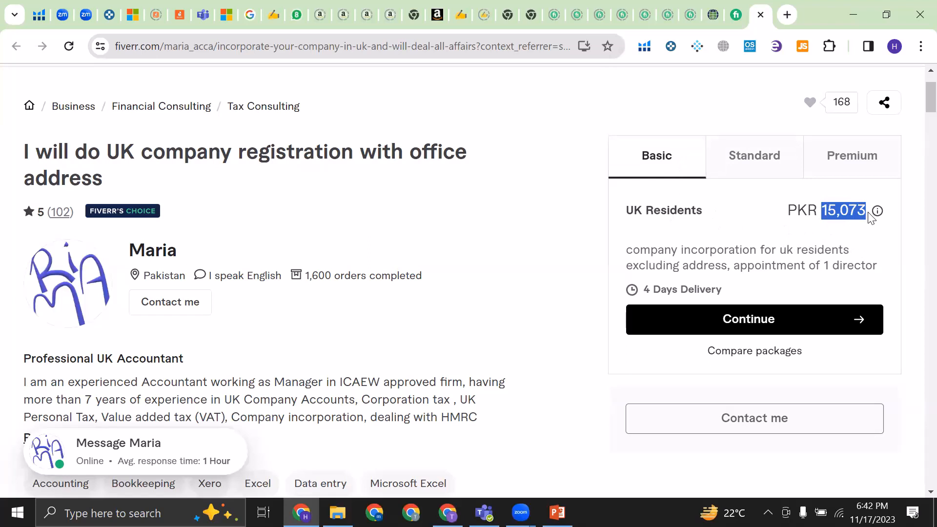
left_click(766, 152)
left_click_drag(625, 211, 730, 224)
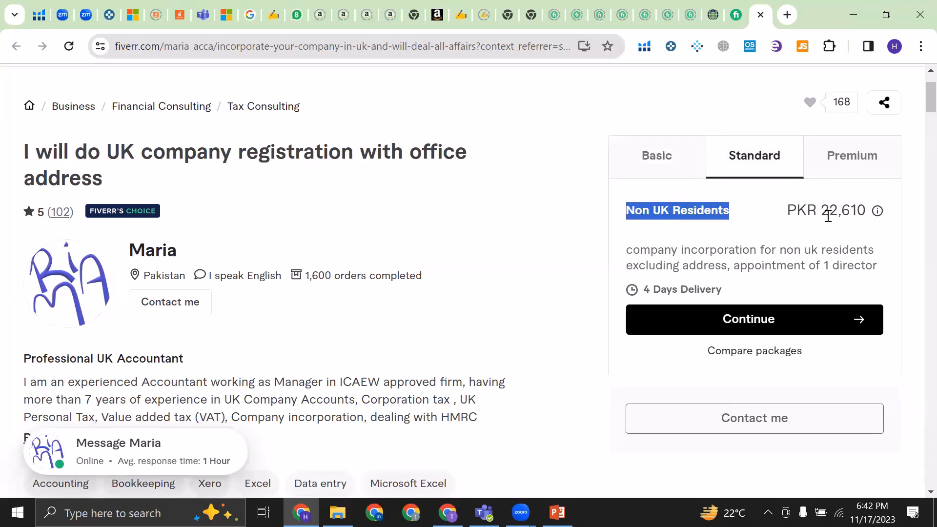
left_click(828, 172)
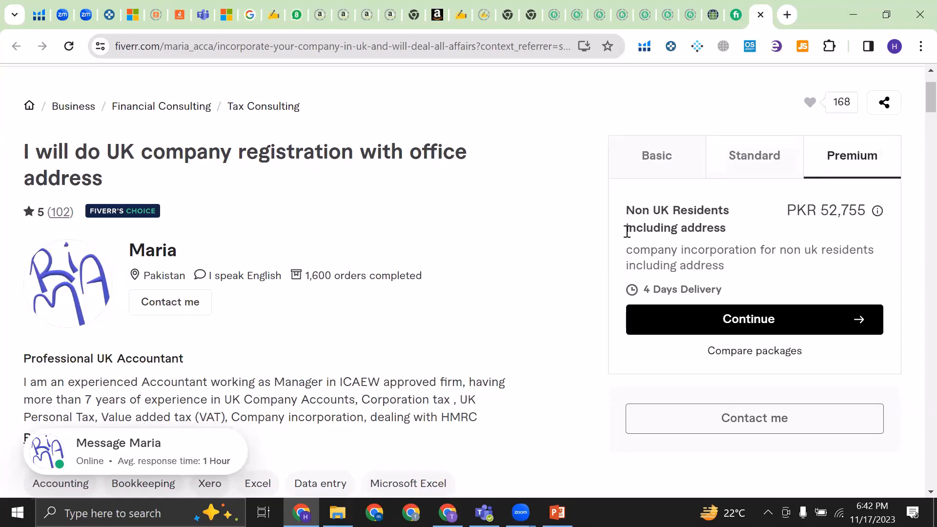
left_click_drag(668, 233, 735, 234)
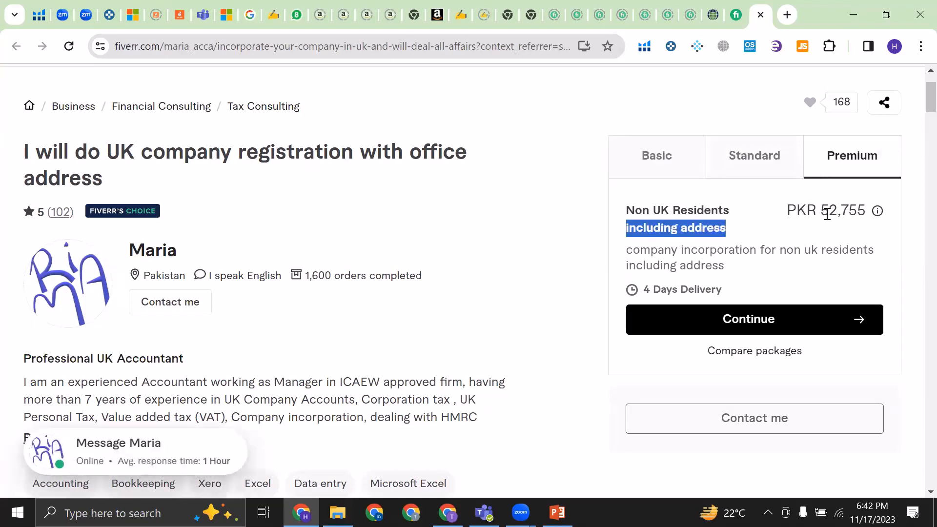
left_click_drag(823, 214, 874, 215)
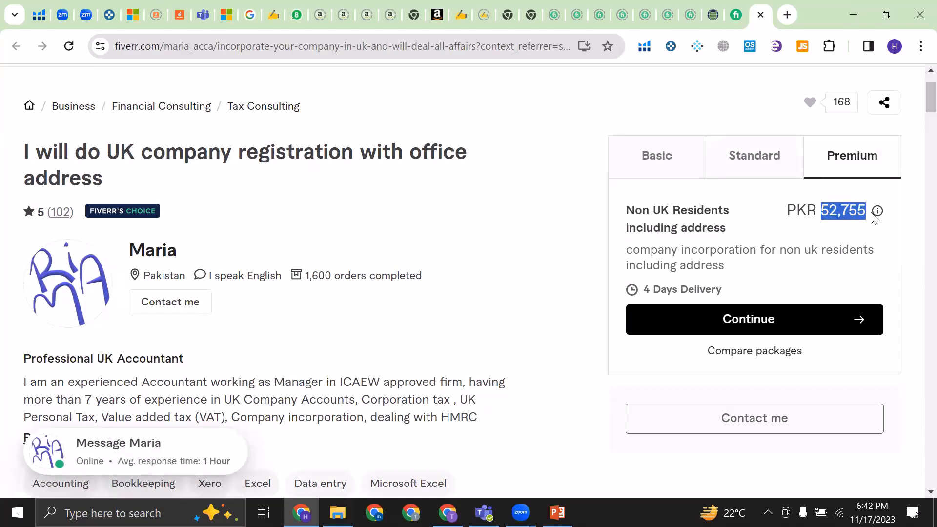
left_click(767, 157)
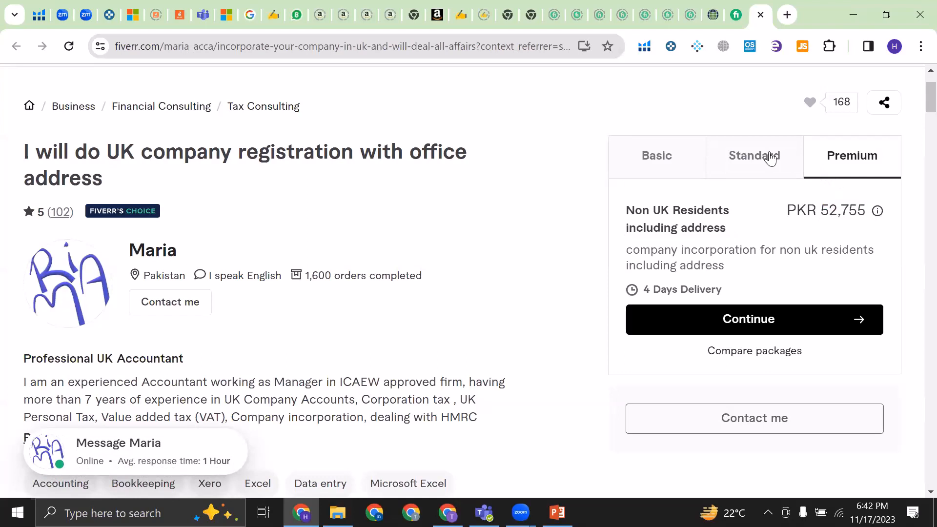
left_click(844, 165)
scroll(462, 255, "up", 1)
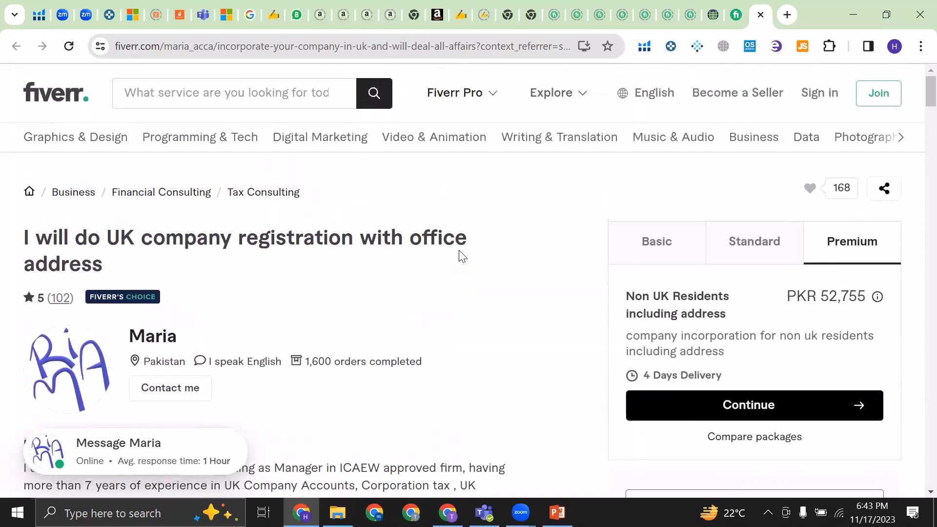
scroll(462, 255, "down", 1)
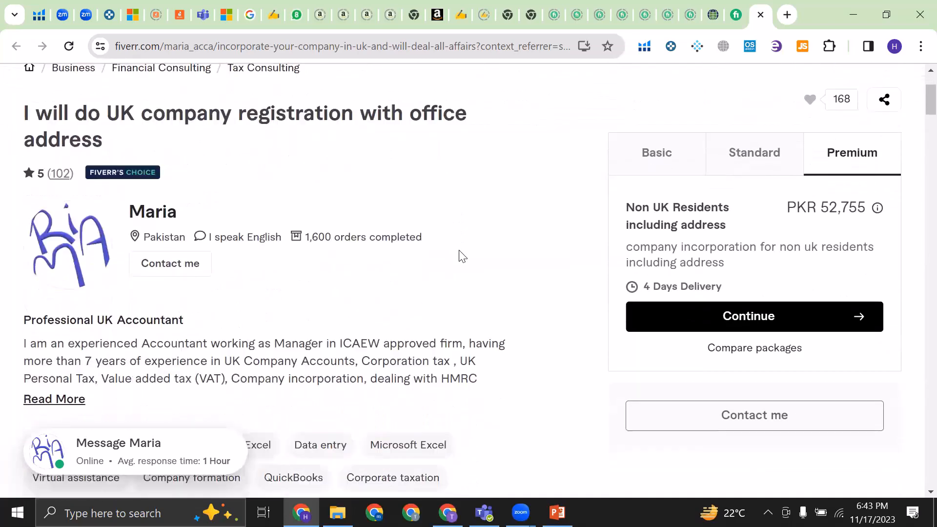
scroll(462, 256, "down", 1)
scroll(463, 256, "up", 3)
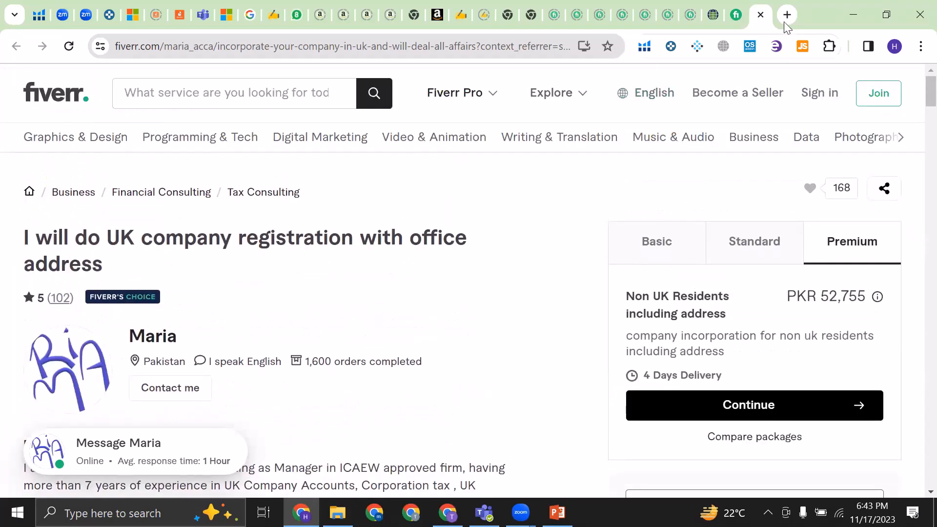
scroll(549, 184, "down", 2)
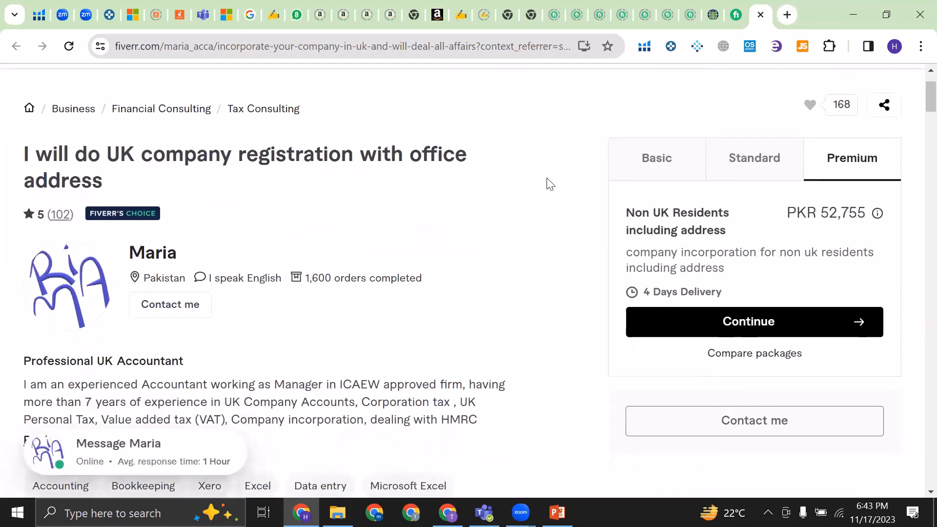
scroll(549, 184, "down", 3)
scroll(549, 184, "up", 5)
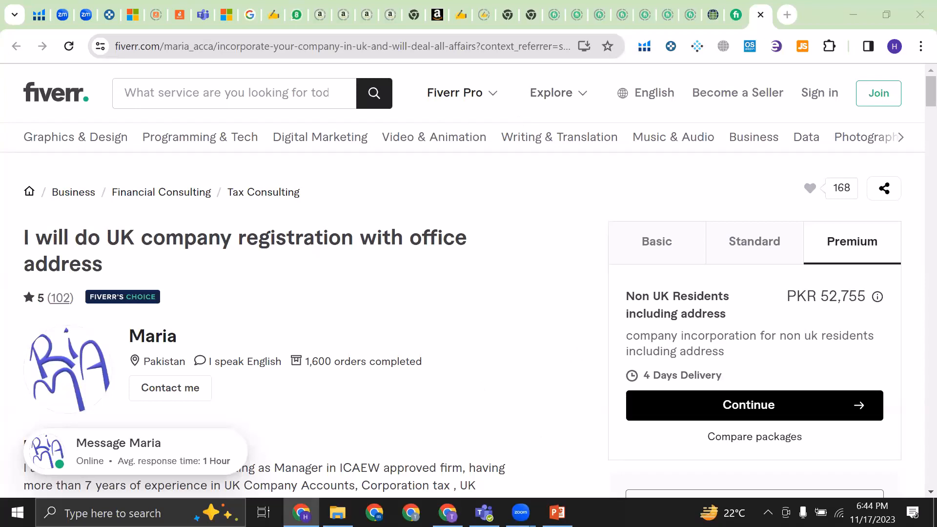
left_click(868, 5)
Step: Open the Requirements For Company Formation UK document from the desktop's UK Company folder
key("super+d")
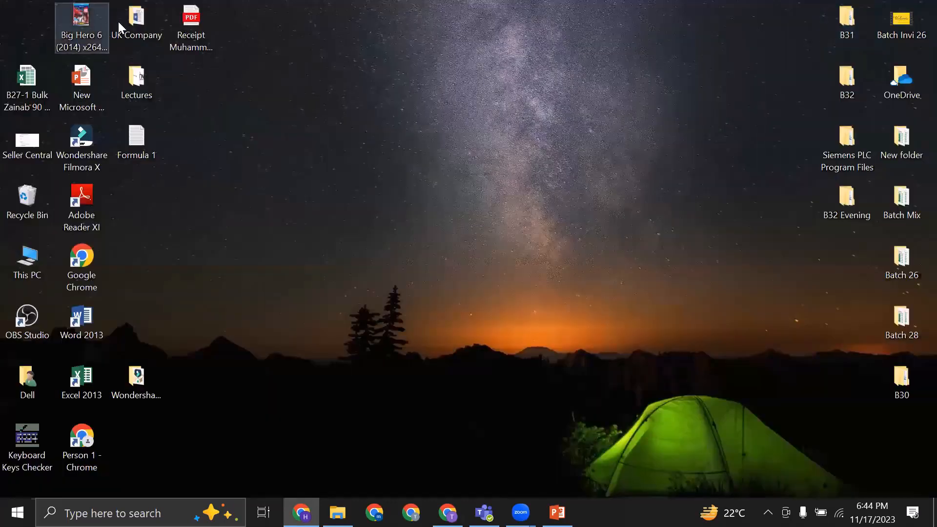
double_click(145, 19)
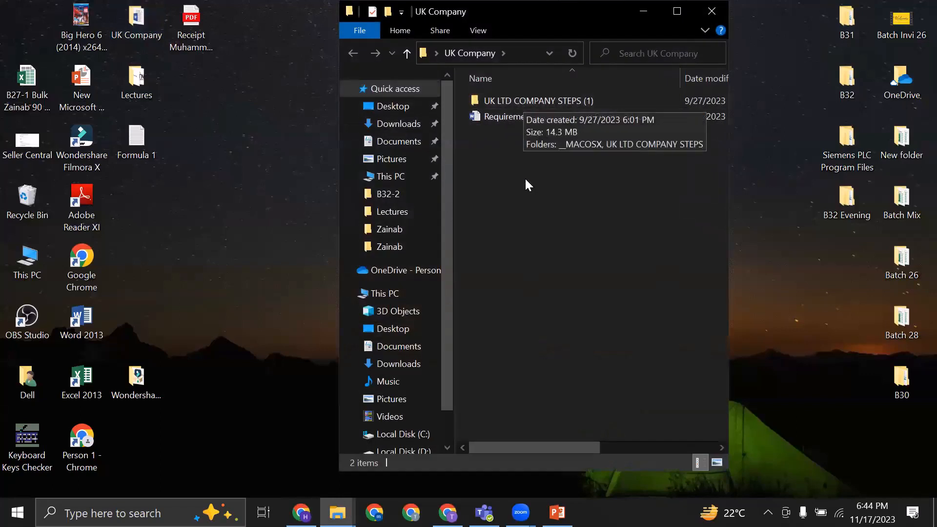
double_click(552, 117)
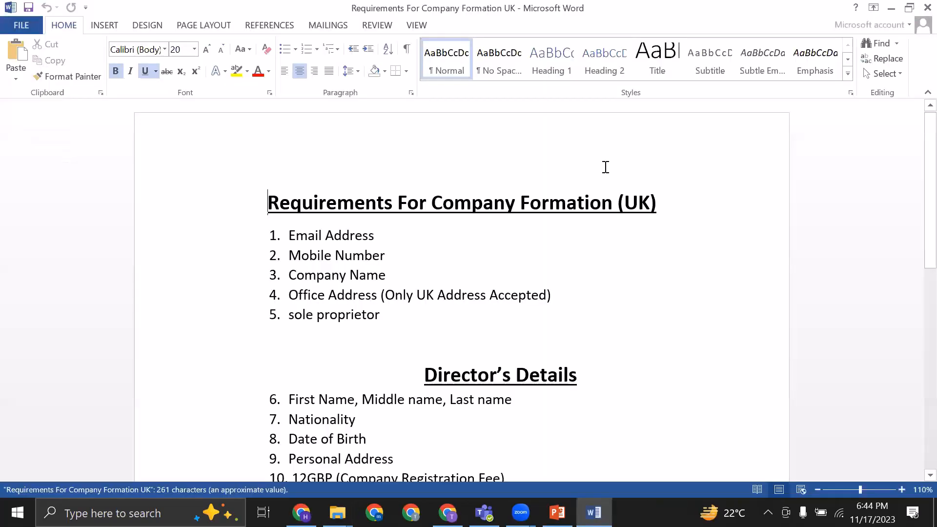
scroll(639, 285, "down", 3)
scroll(639, 284, "up", 1)
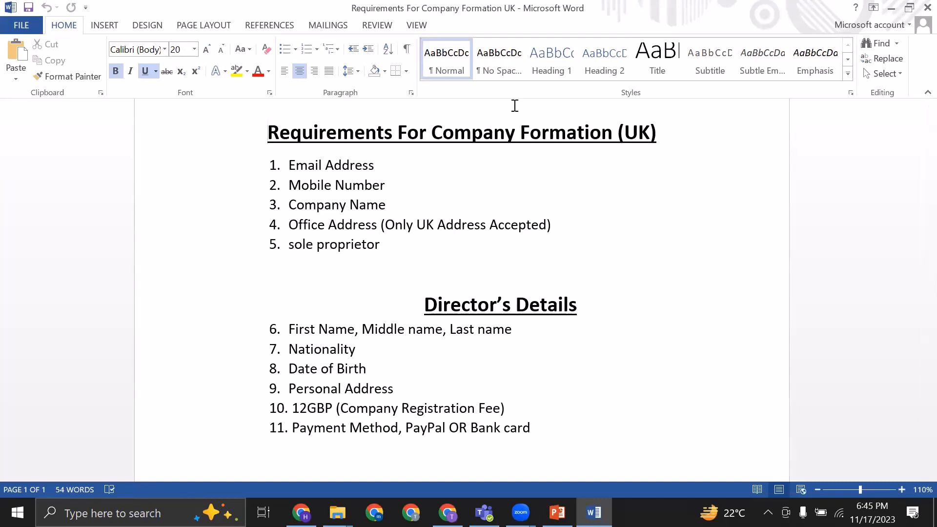
Step: Read through the requirements document, then minimize the Word window
scroll(371, 324, "down", 1)
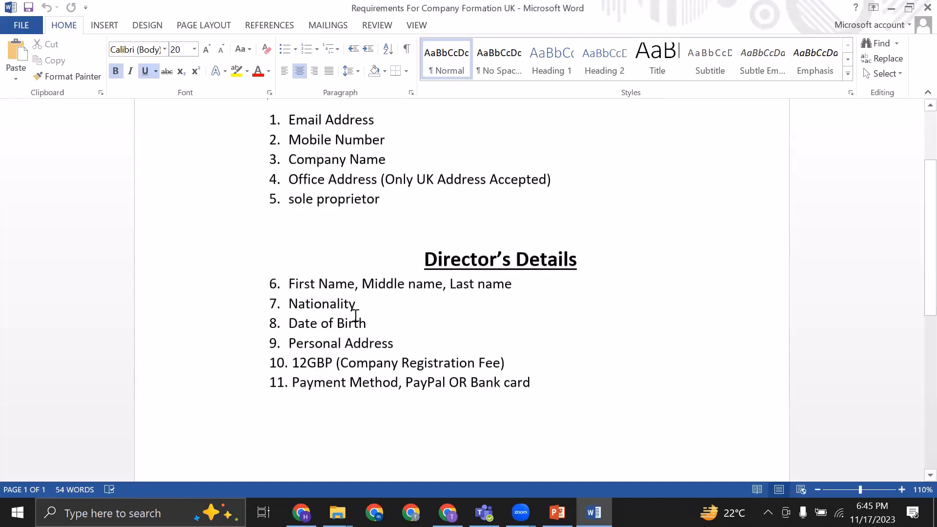
scroll(445, 296, "up", 2)
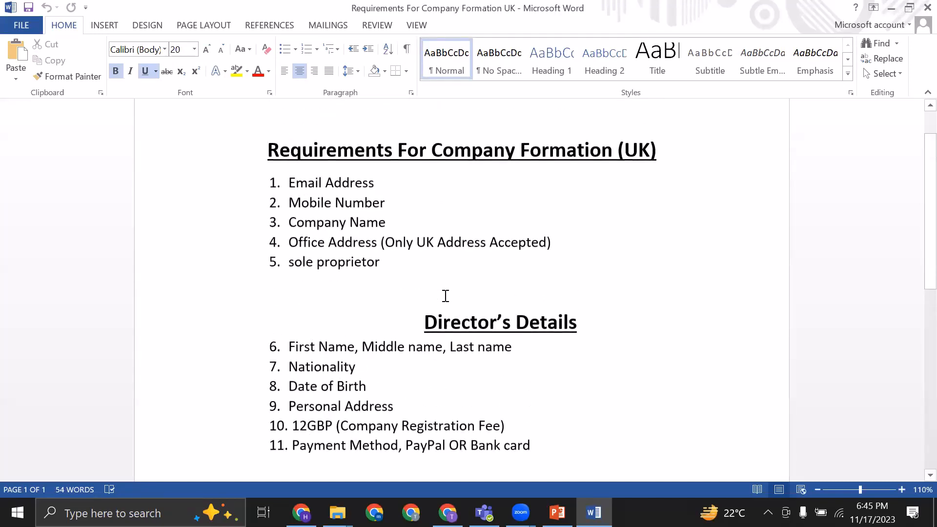
scroll(444, 296, "down", 1)
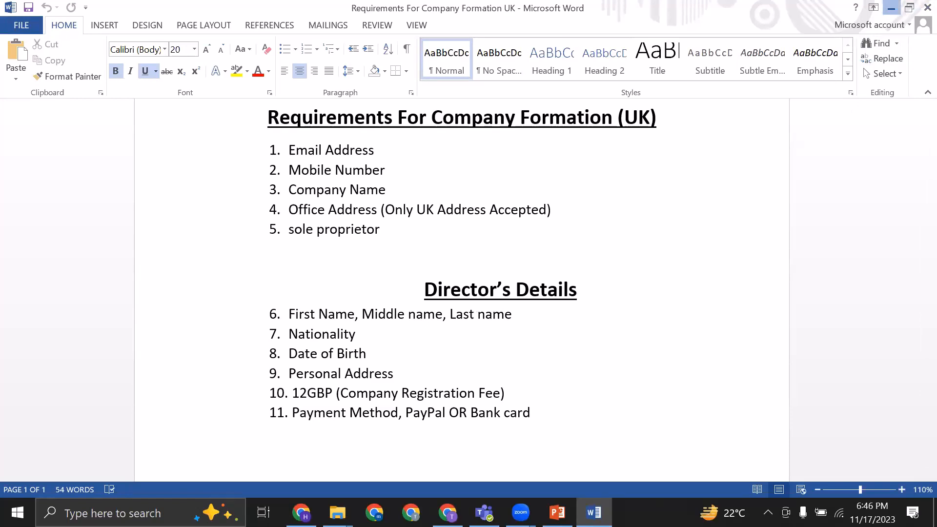
left_click(897, 6)
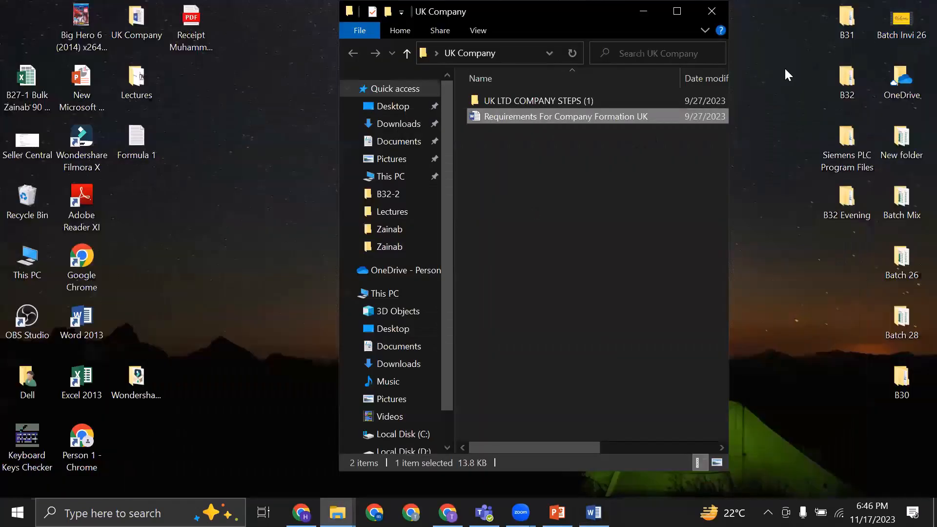
Step: Bring Chrome back and rerun the 'uk company registration' Google search in a new tab, scanning the results
left_click(792, 14)
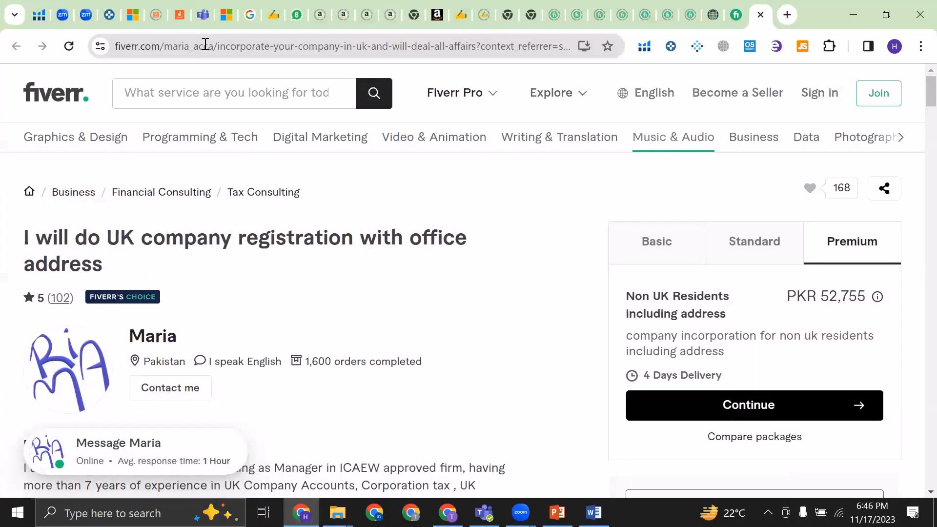
key("ctrl+t")
left_click(205, 44)
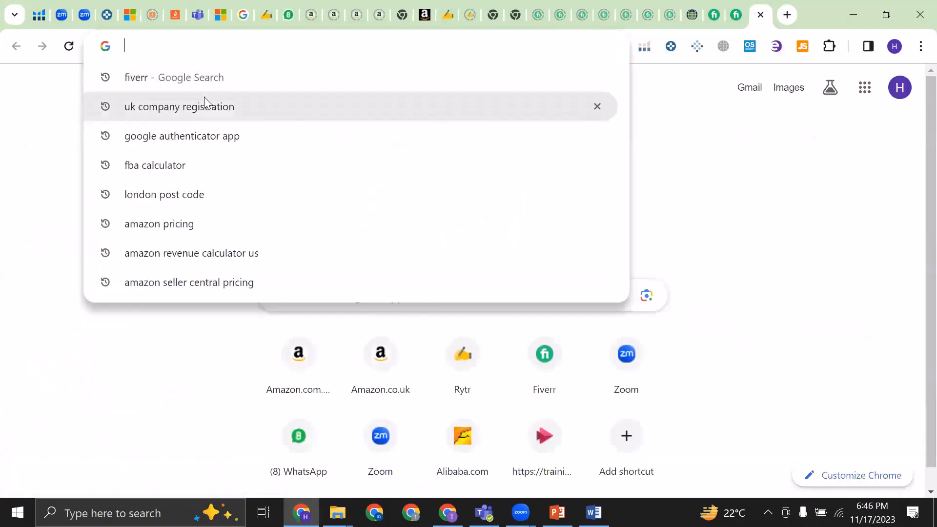
key("Down")
key("Down")
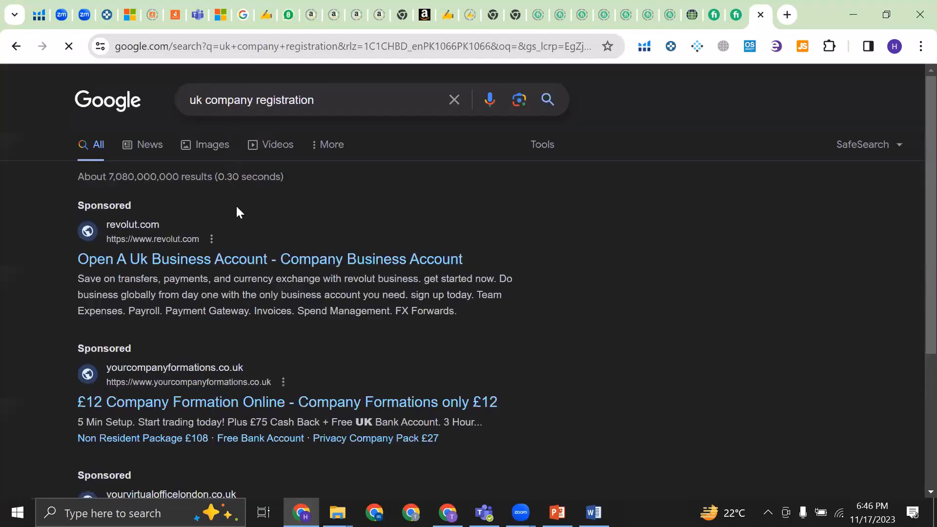
scroll(236, 212, "down", 2)
scroll(238, 213, "down", 6)
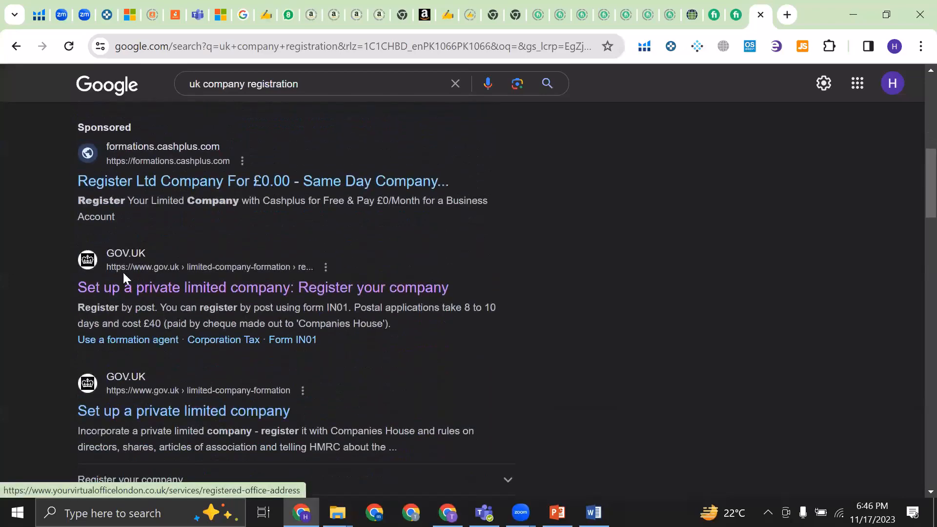
scroll(122, 271, "up", 8)
scroll(121, 261, "down", 1)
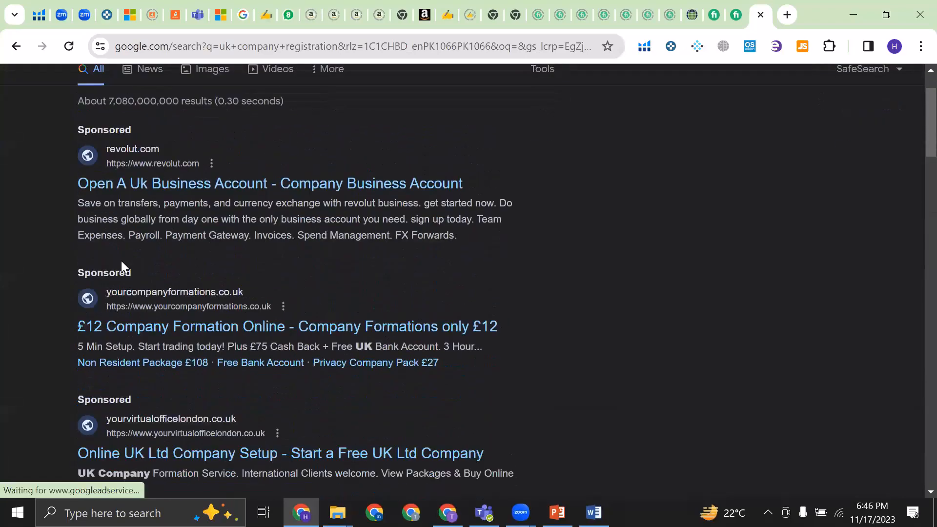
scroll(182, 276, "down", 4)
scroll(181, 276, "down", 1)
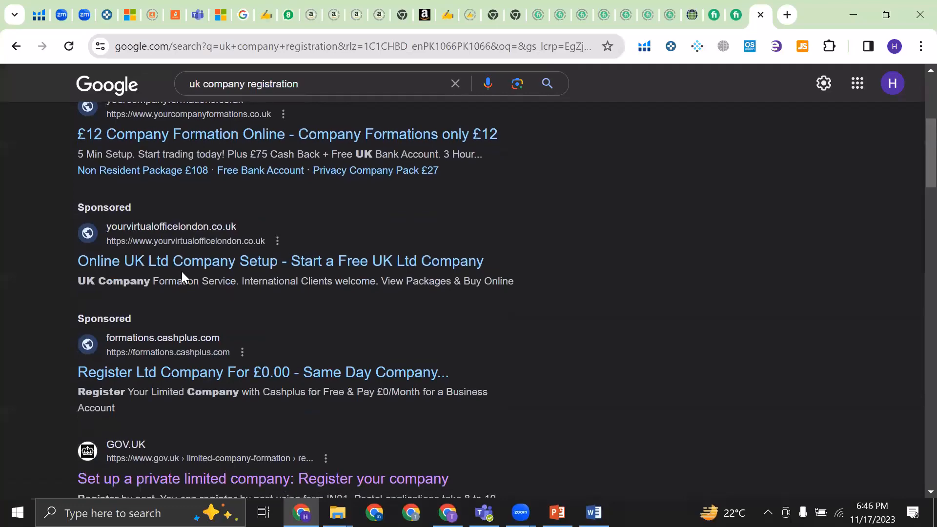
scroll(100, 317, "down", 2)
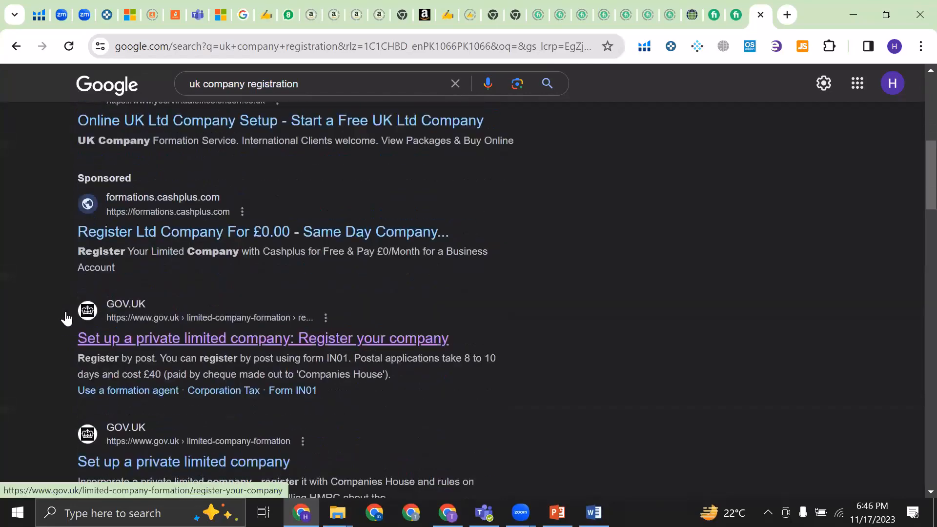
scroll(69, 336, "up", 1)
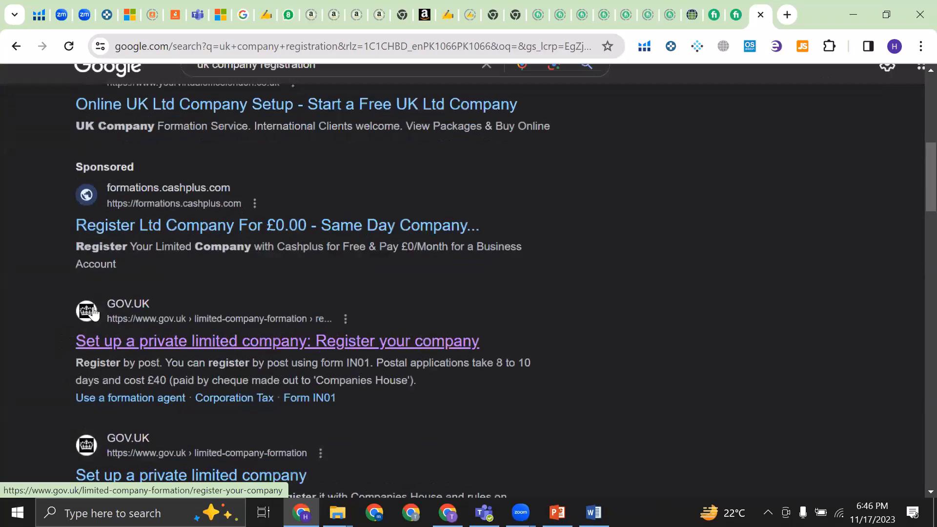
scroll(102, 311, "up", 5, "ctrl")
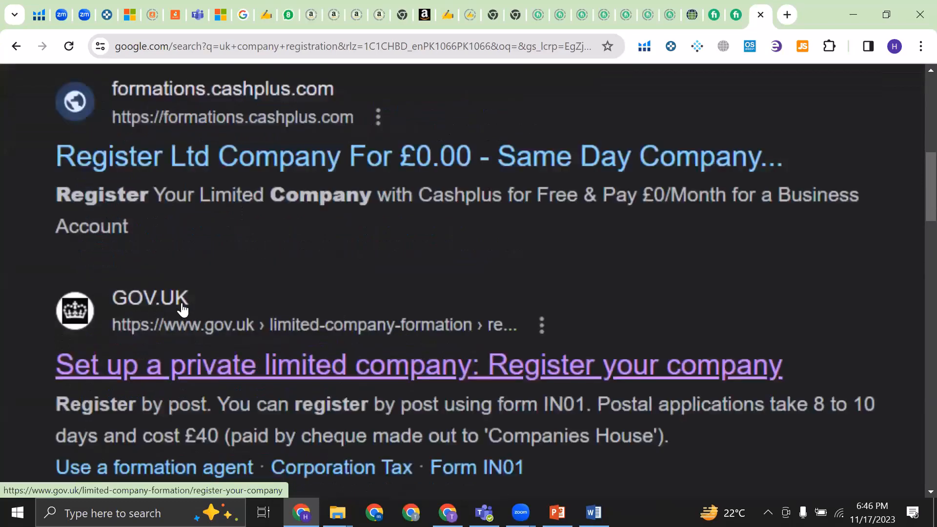
scroll(188, 310, "up", 1, "ctrl")
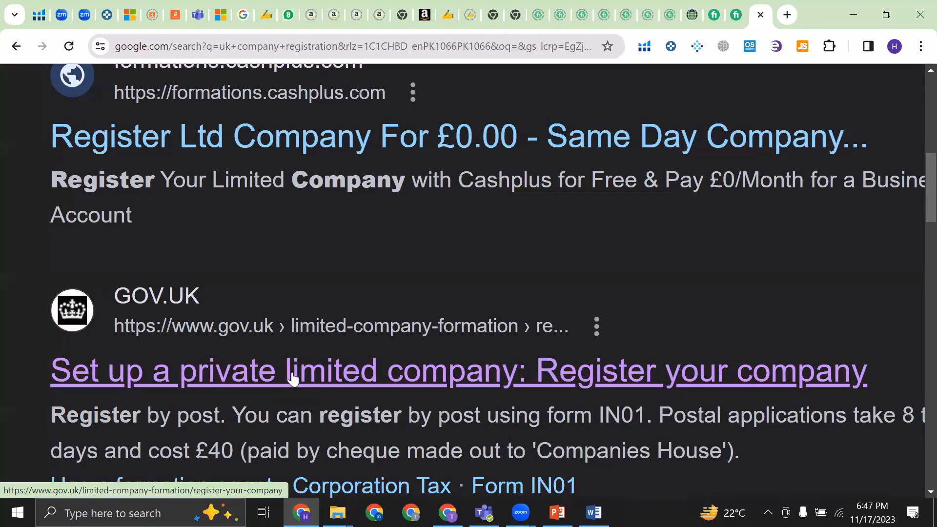
Step: Open GOV.UK's 'Set up a private limited company: Register your company' page and read through it
left_click(291, 372)
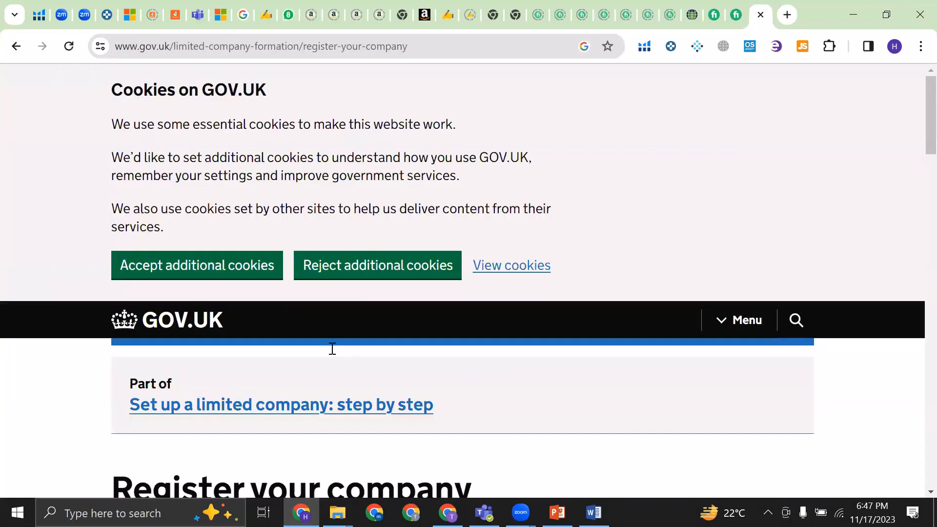
scroll(332, 349, "down", 4)
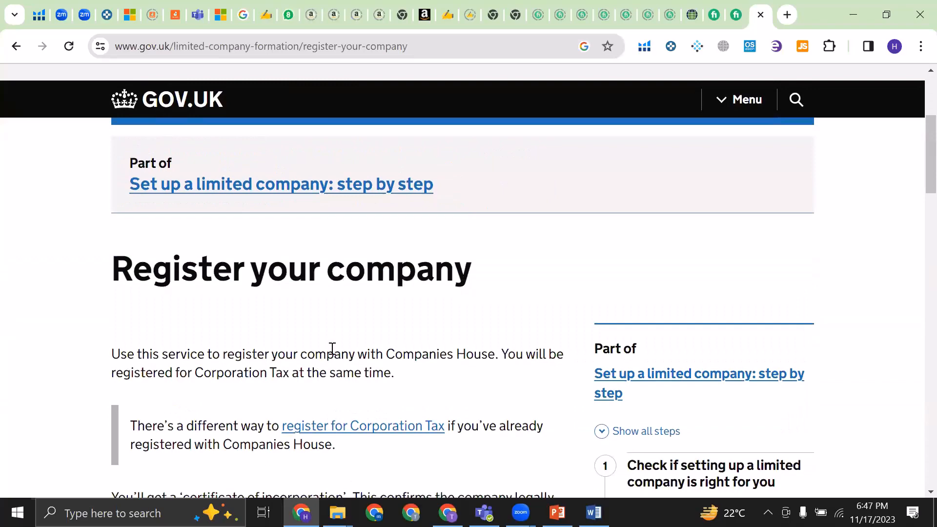
scroll(332, 349, "down", 2)
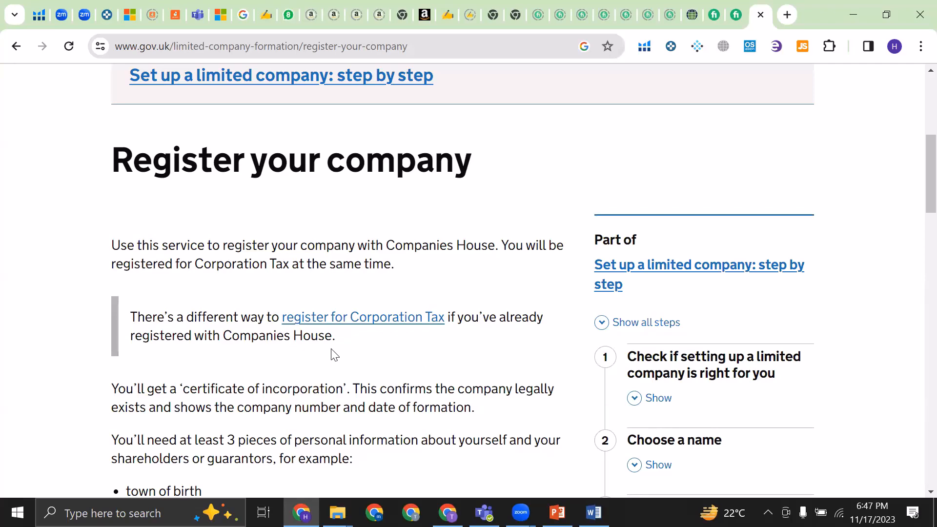
scroll(332, 352, "down", 3)
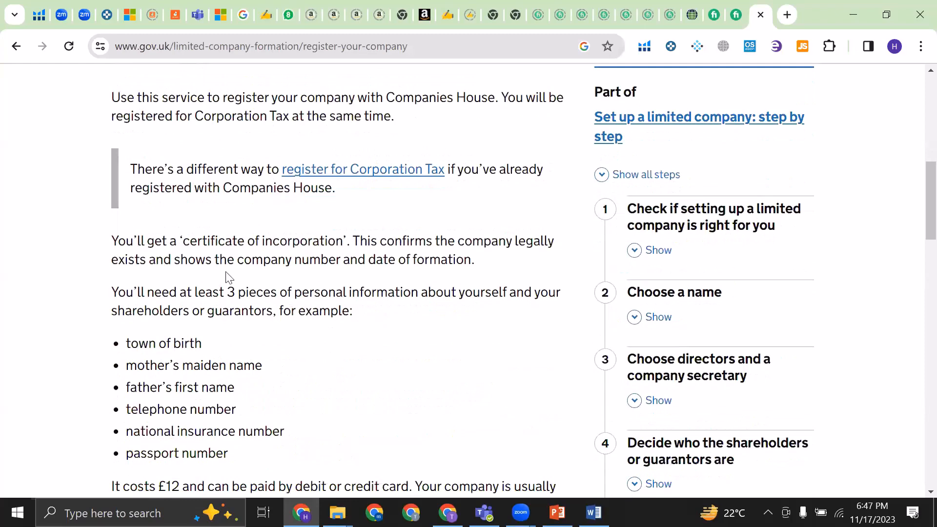
scroll(227, 277, "down", 4)
scroll(227, 277, "down", 7)
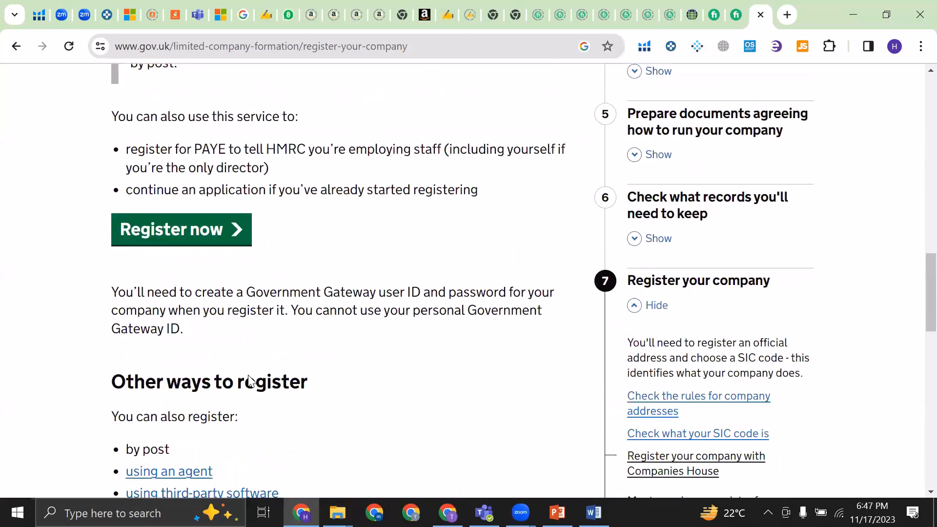
scroll(220, 325, "up", 20)
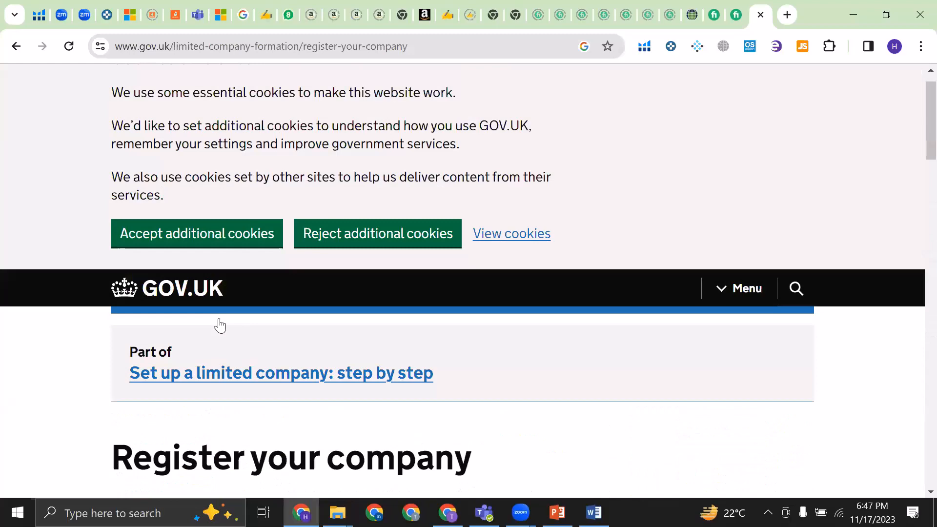
scroll(219, 326, "down", 6)
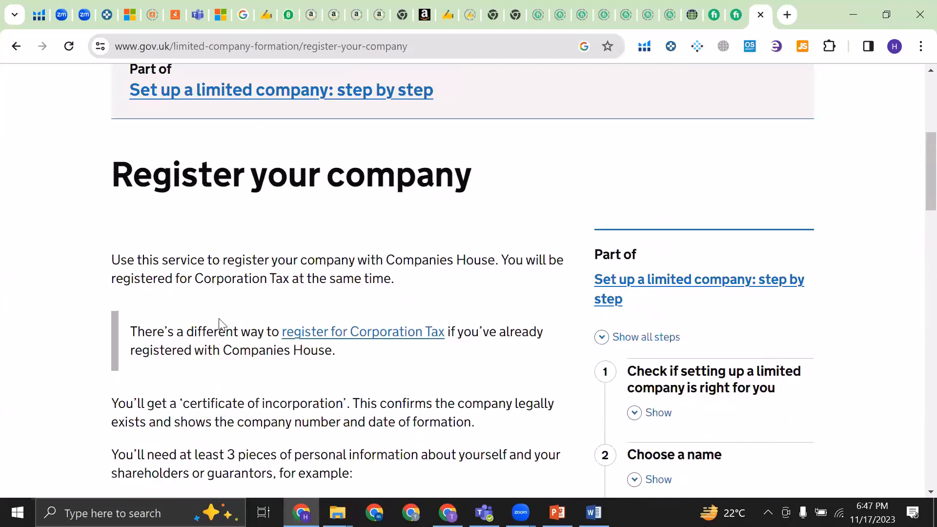
Step: Start the online registration service and answer Yes to starting a new application
scroll(219, 319, "down", 7)
left_click(219, 319)
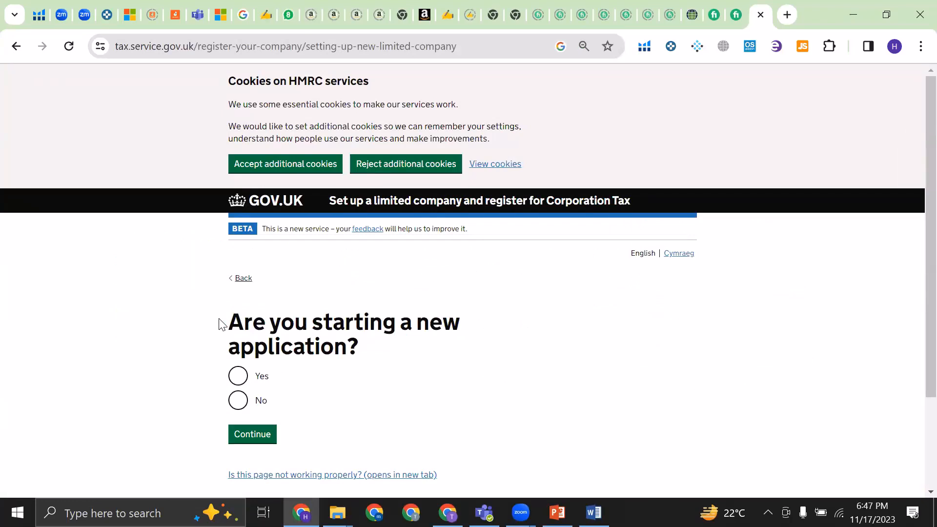
scroll(222, 324, "down", 1)
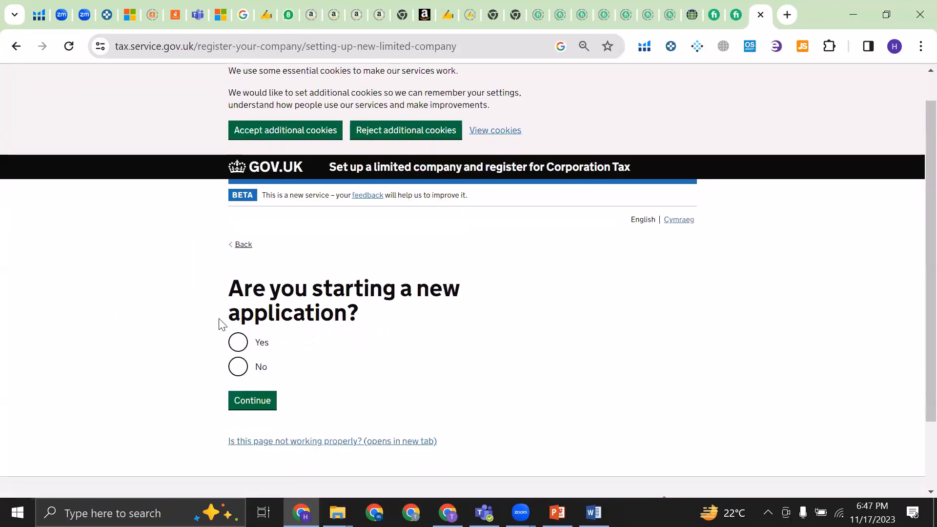
scroll(219, 324, "down", 2)
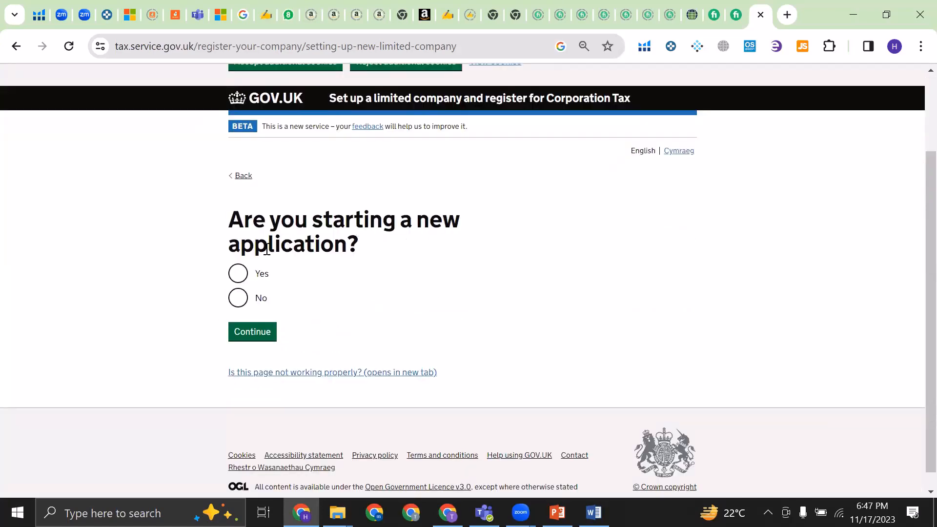
scroll(266, 250, "up", 5)
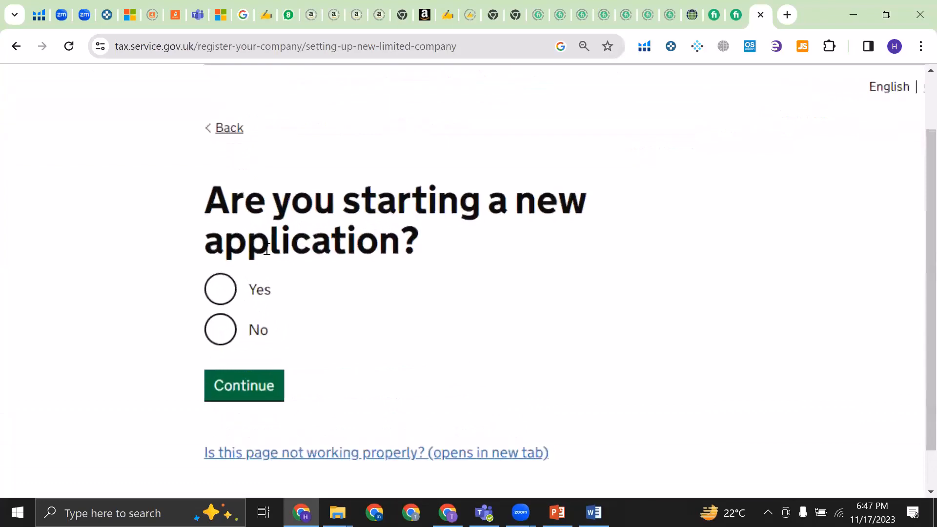
scroll(267, 250, "up", 1)
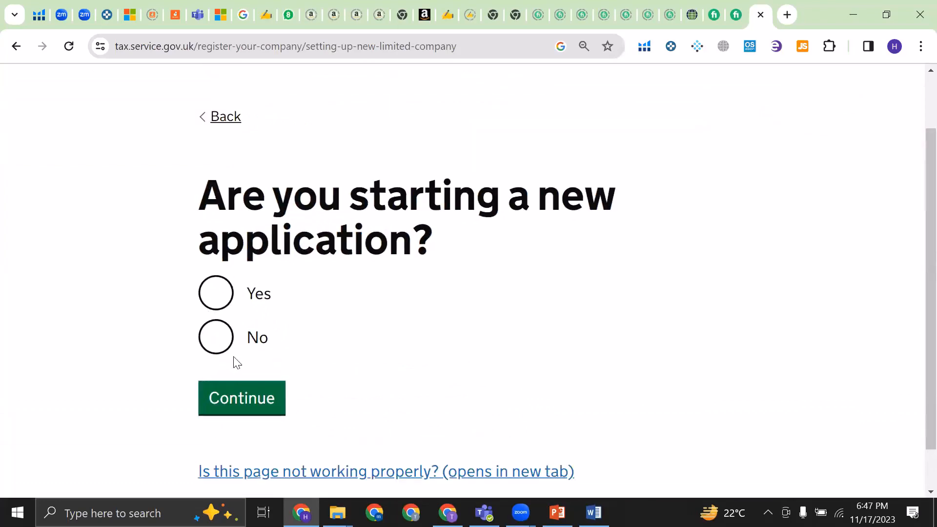
left_click(215, 293)
left_click(236, 411)
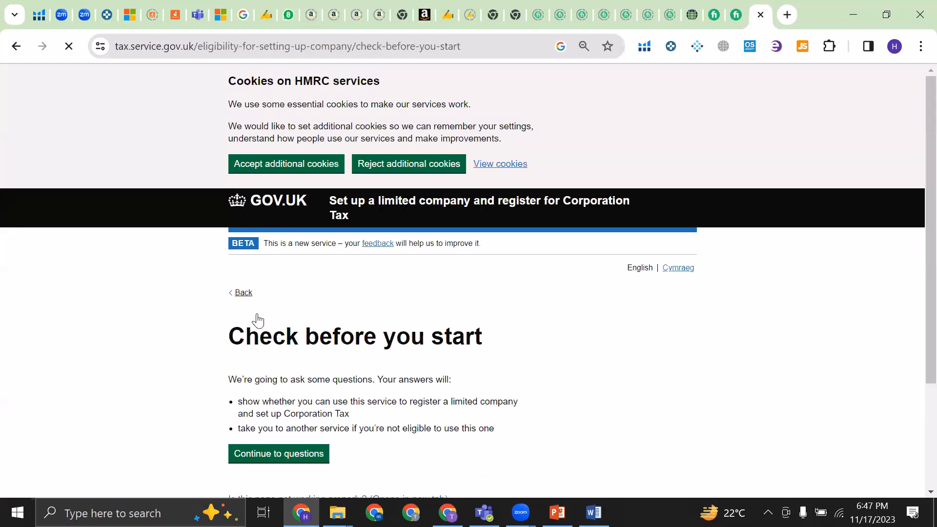
Step: Confirm paying by card or PayPal and continue to the next question
scroll(260, 319, "down", 1)
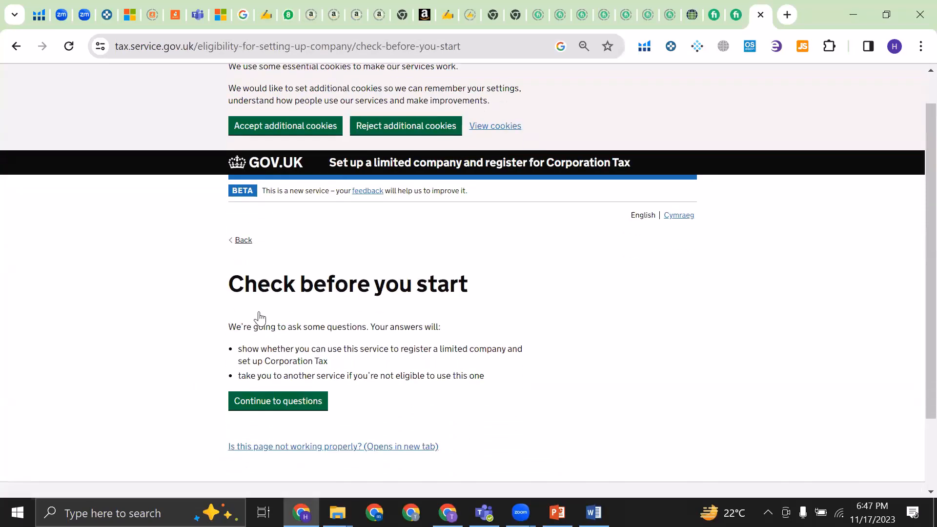
scroll(397, 165, "down", 1)
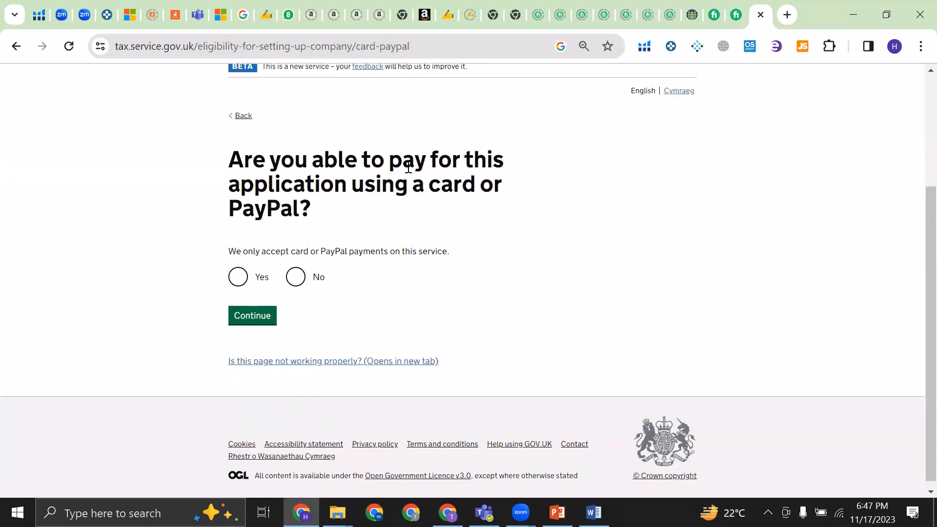
scroll(408, 167, "up", 2)
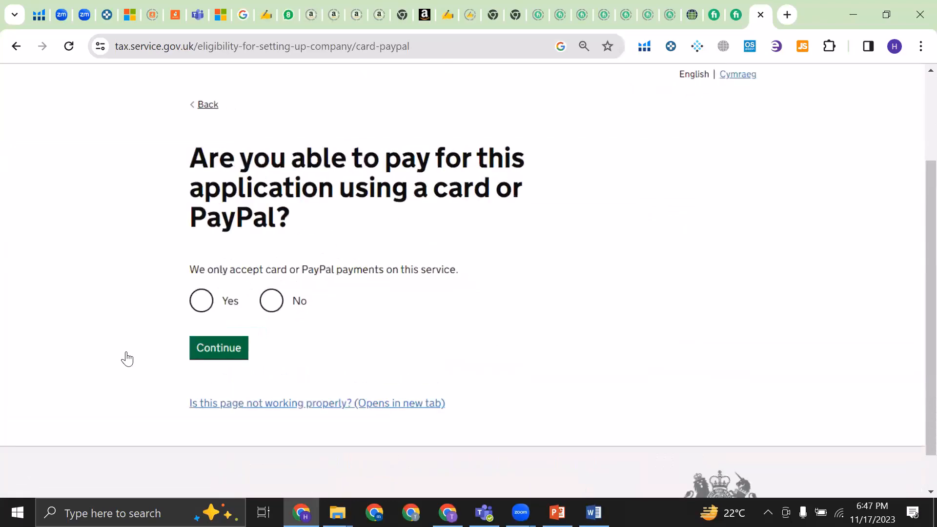
scroll(127, 359, "up", 2)
scroll(127, 358, "up", 1)
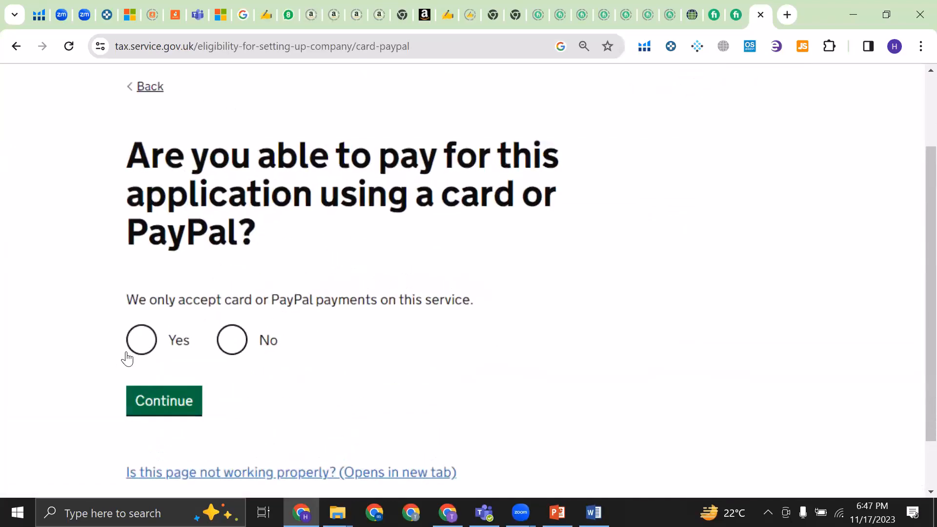
scroll(175, 419, "up", 1)
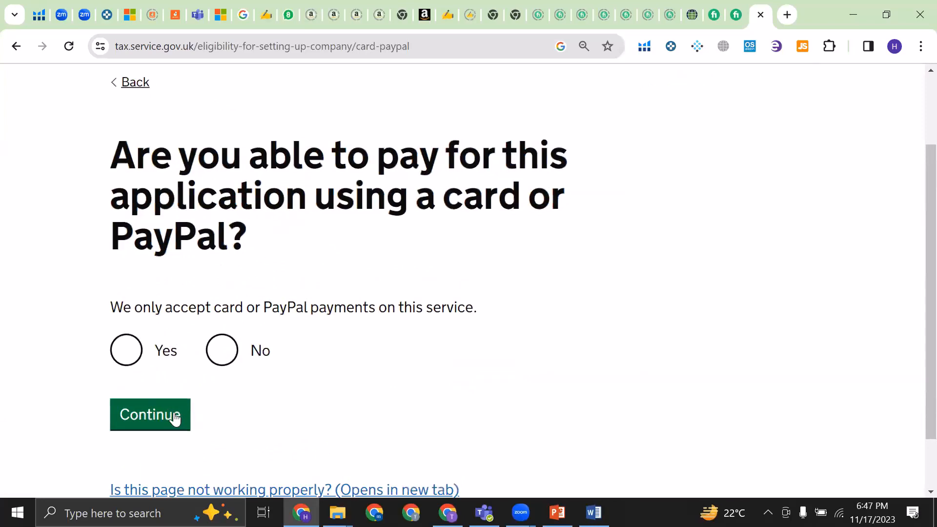
left_click(132, 346)
left_click(175, 419)
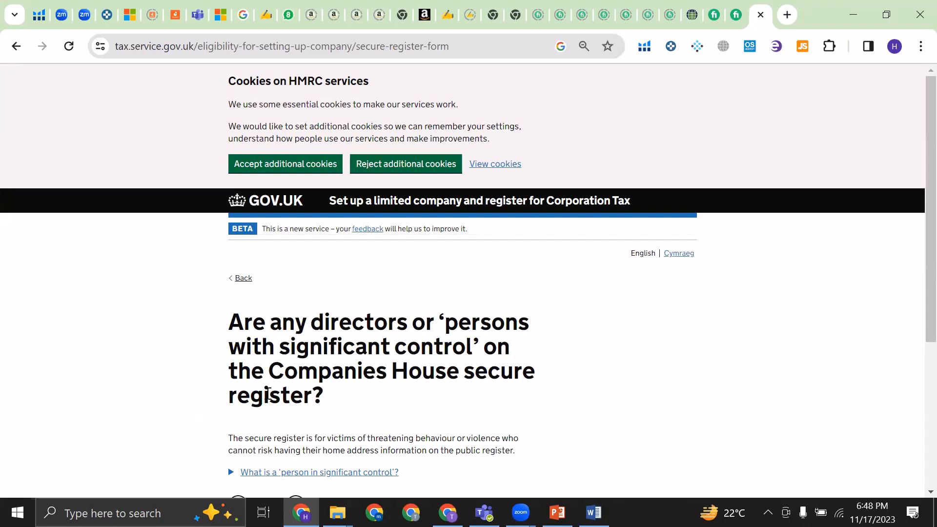
scroll(268, 394, "down", 2)
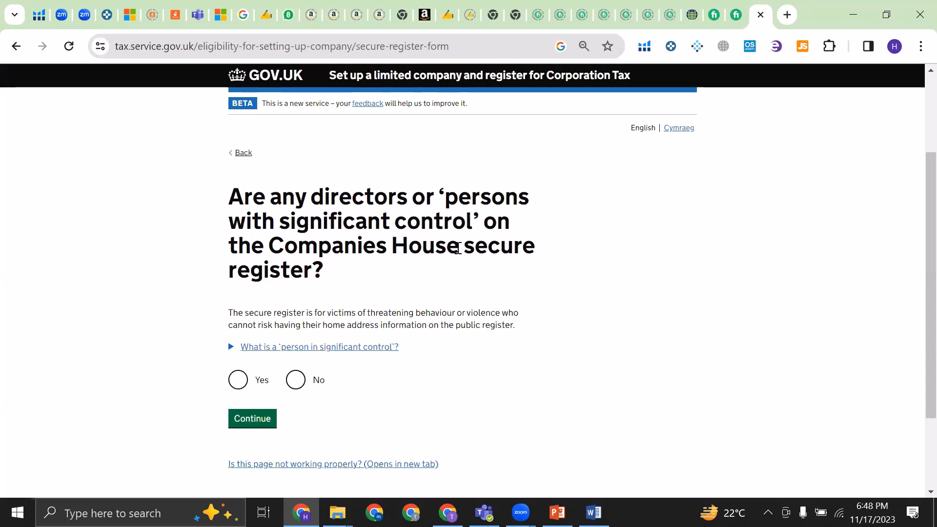
Step: Answer No to whether any directors are on the Companies House secure register
left_click(458, 248, "shift")
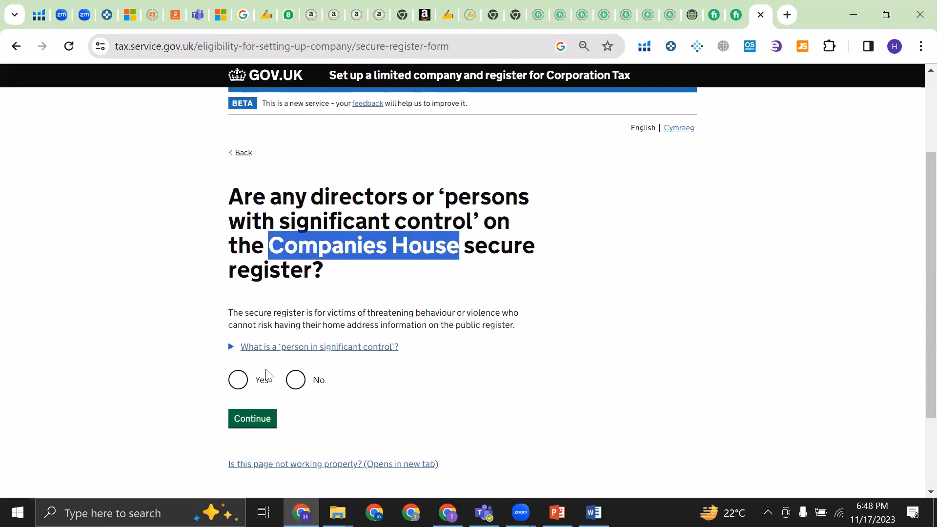
left_click(297, 380)
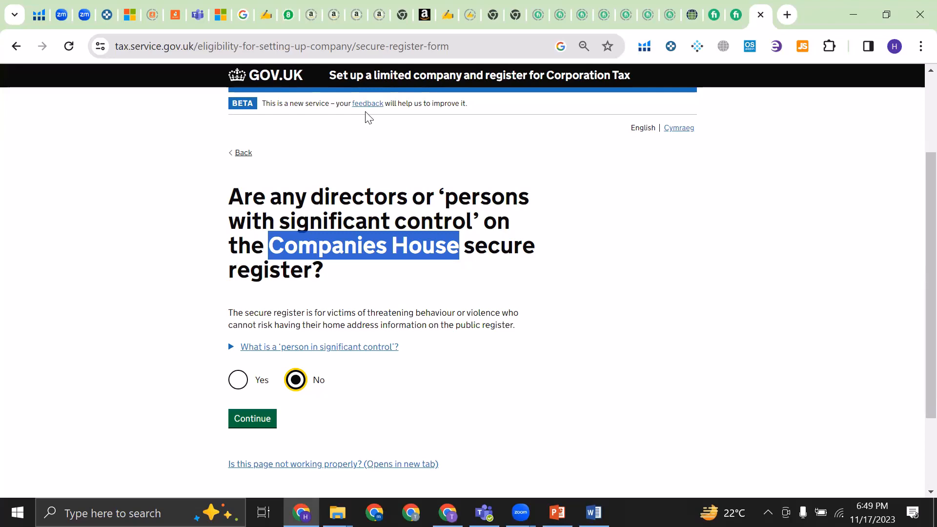
scroll(367, 118, "down", 1)
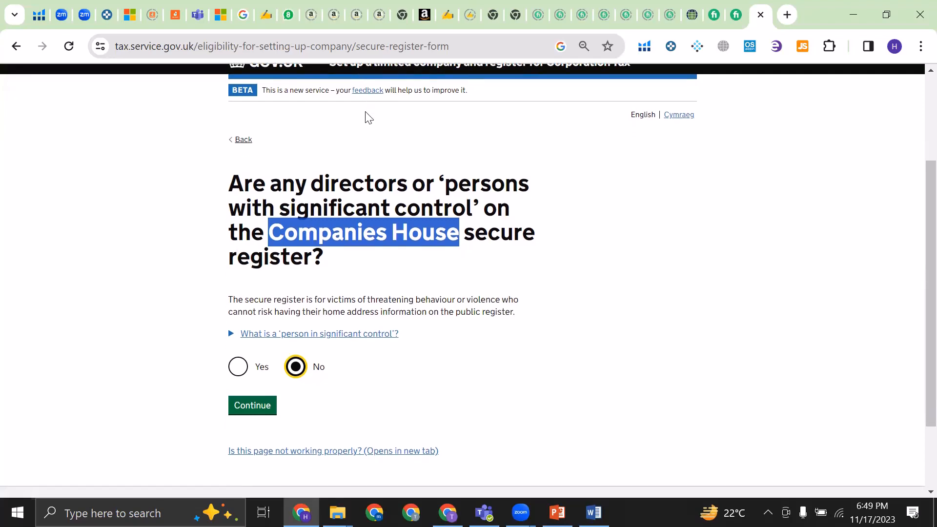
left_click(244, 411)
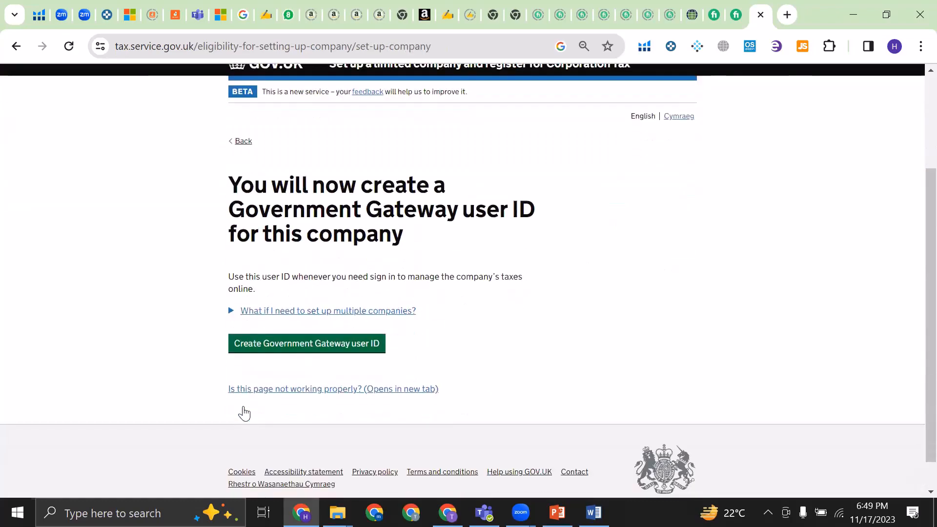
Step: Start creating a Government Gateway user ID and enter the company's email address
left_click(341, 335)
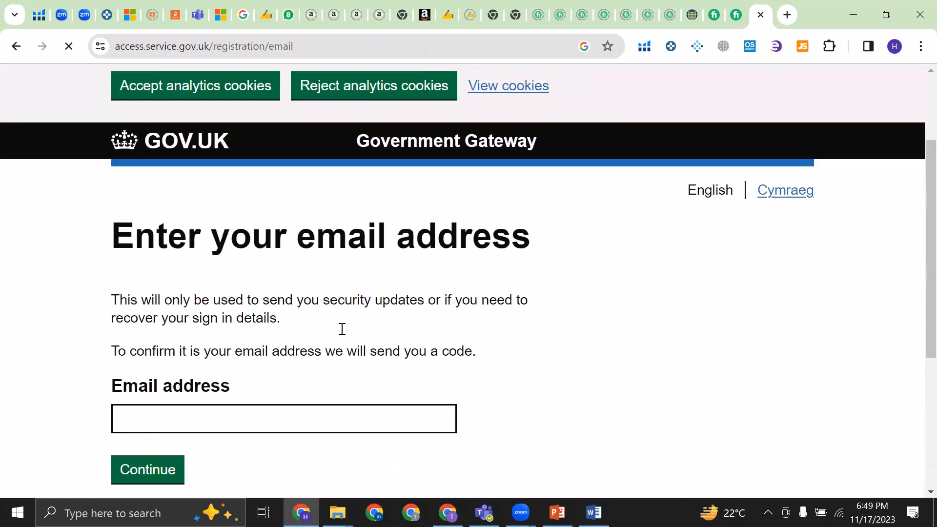
scroll(342, 329, "down", 2)
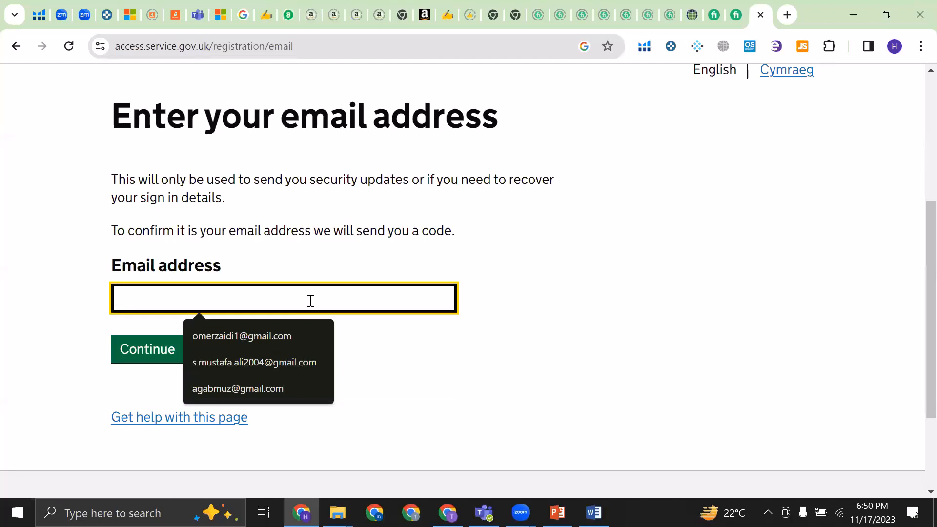
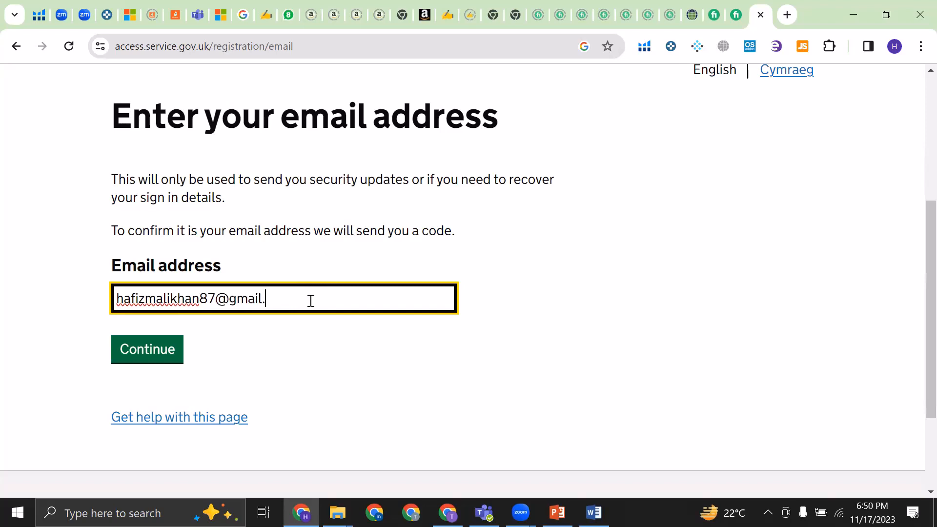
left_click(152, 349)
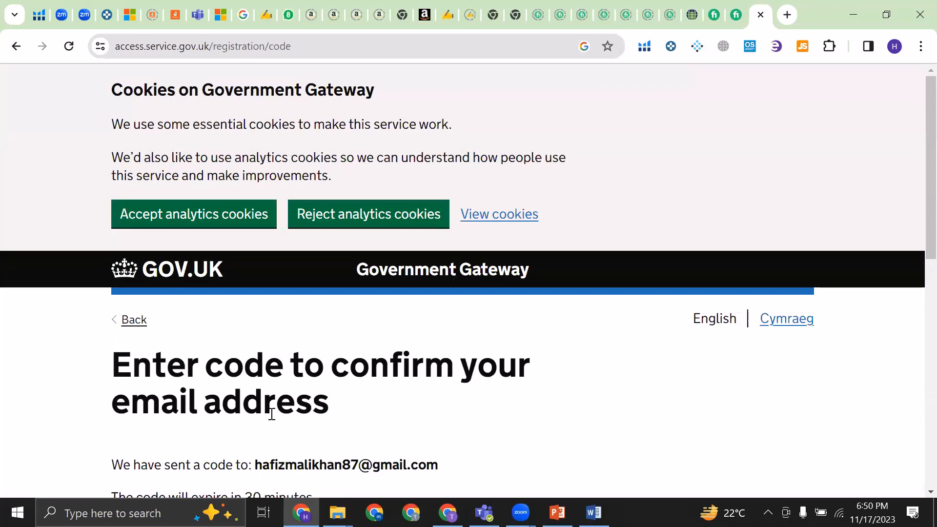
scroll(270, 413, "down", 5)
scroll(272, 414, "down", 2)
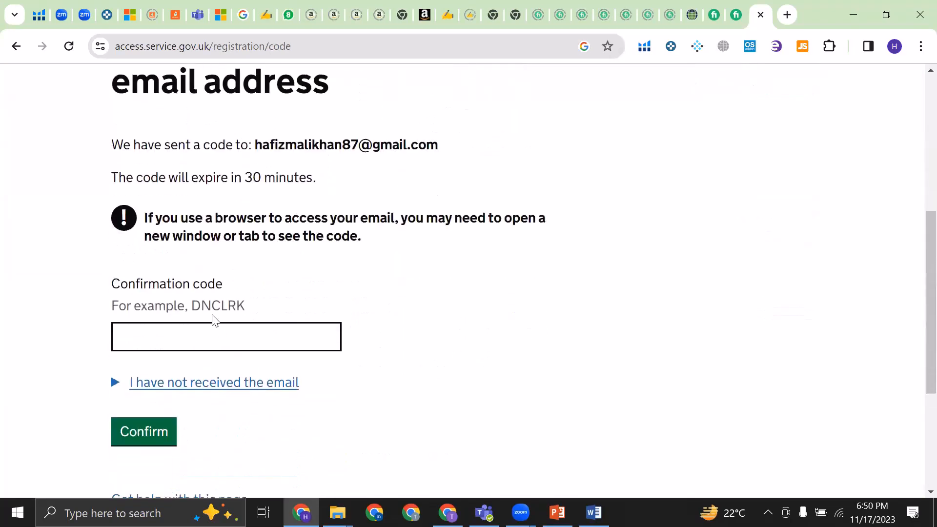
scroll(211, 306, "up", 3, "ctrl")
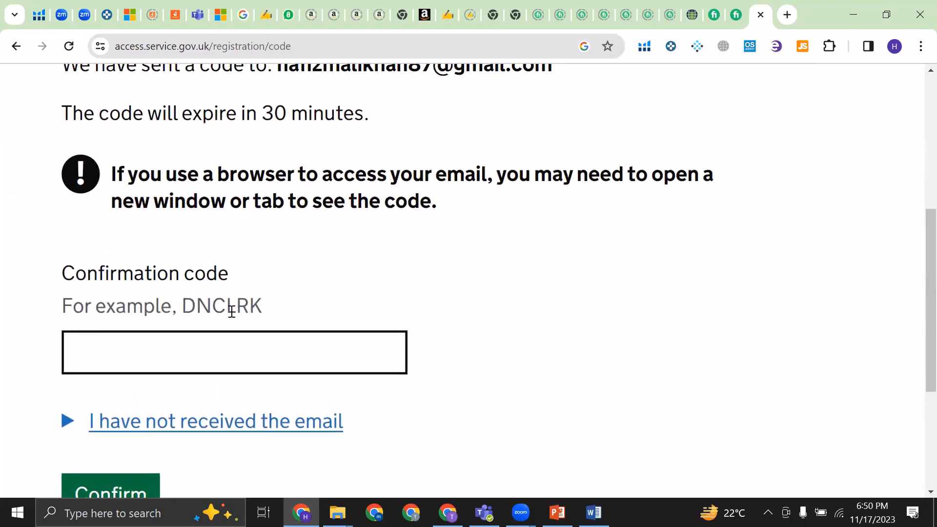
scroll(231, 312, "down", 3, "ctrl")
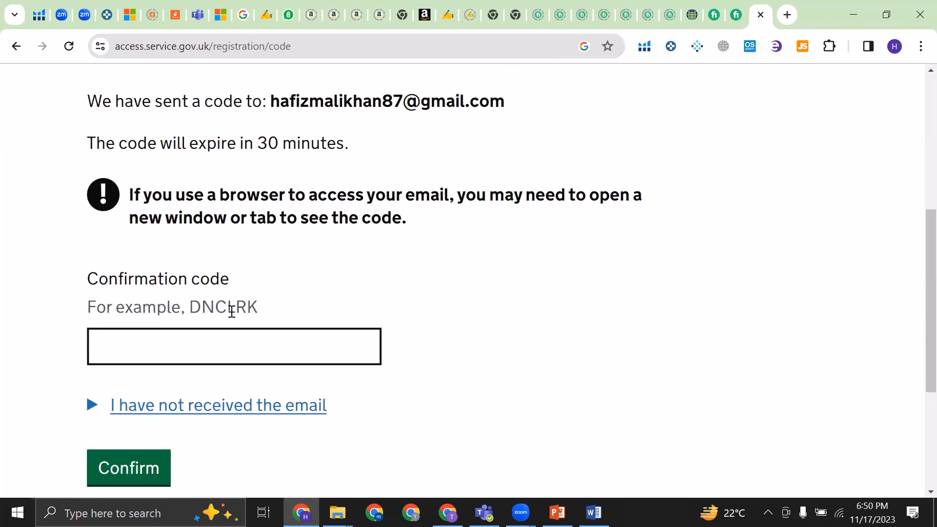
left_click(210, 341)
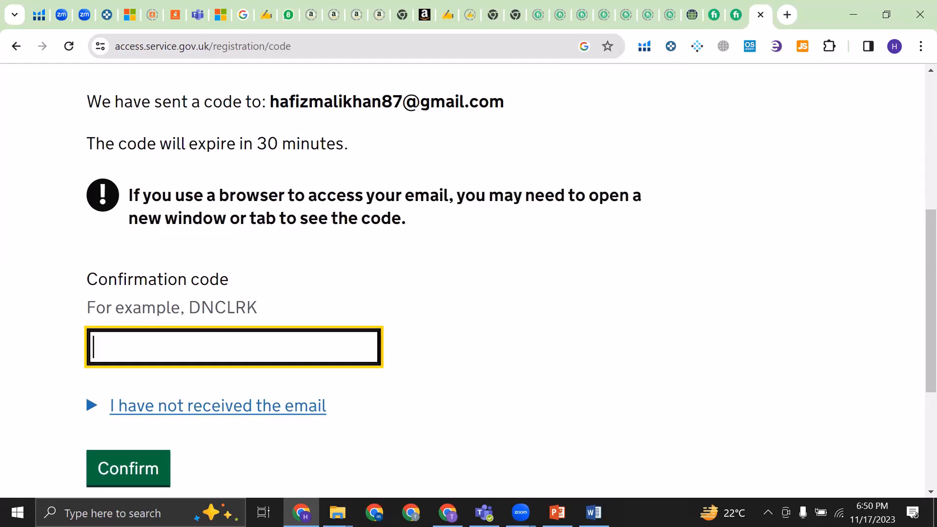
left_click(838, 512)
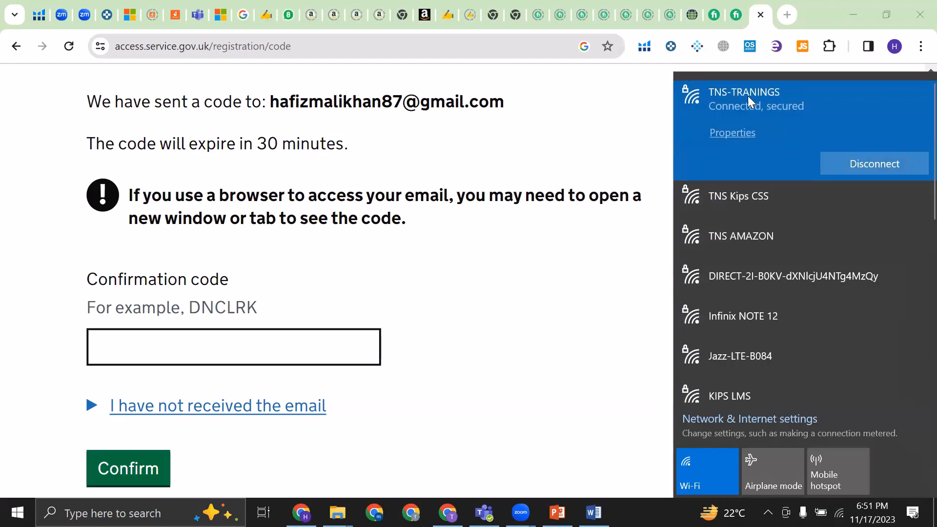
left_click(665, 115)
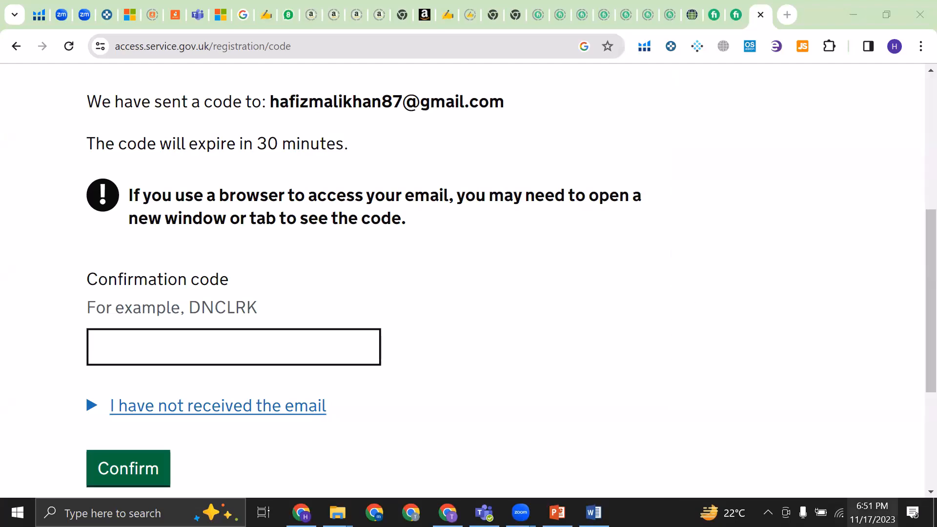
left_click(839, 513)
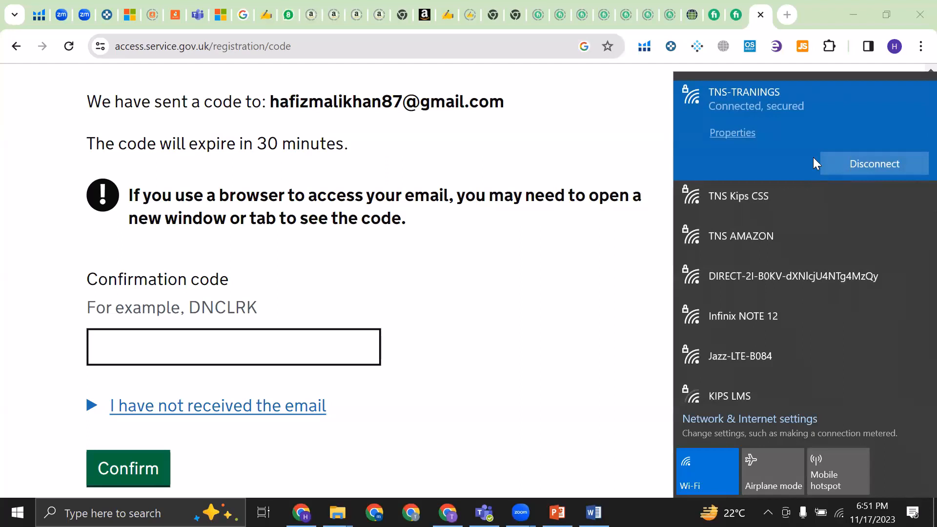
left_click(600, 176)
scroll(351, 332, "down", 2)
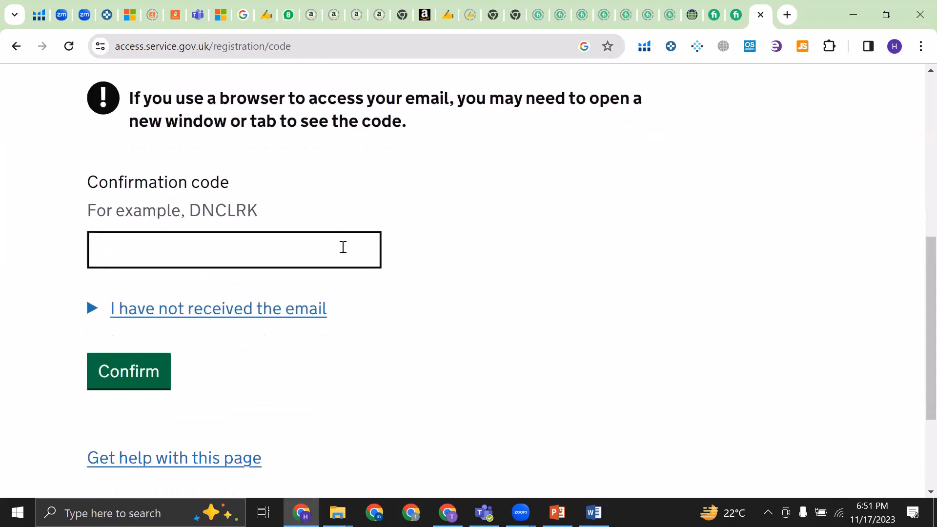
left_click(343, 248)
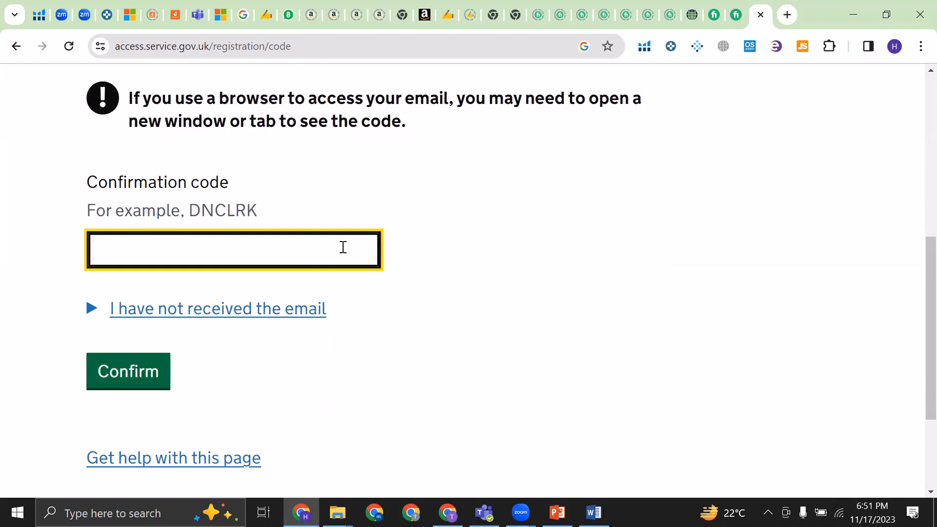
scroll(343, 248, "up", 1)
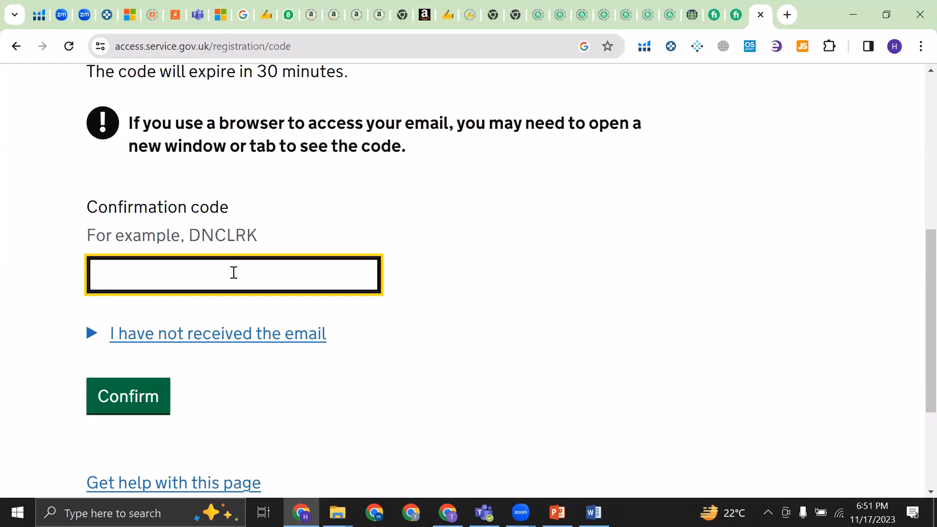
scroll(233, 272, "up", 1)
scroll(233, 273, "up", 2)
scroll(234, 273, "down", 2)
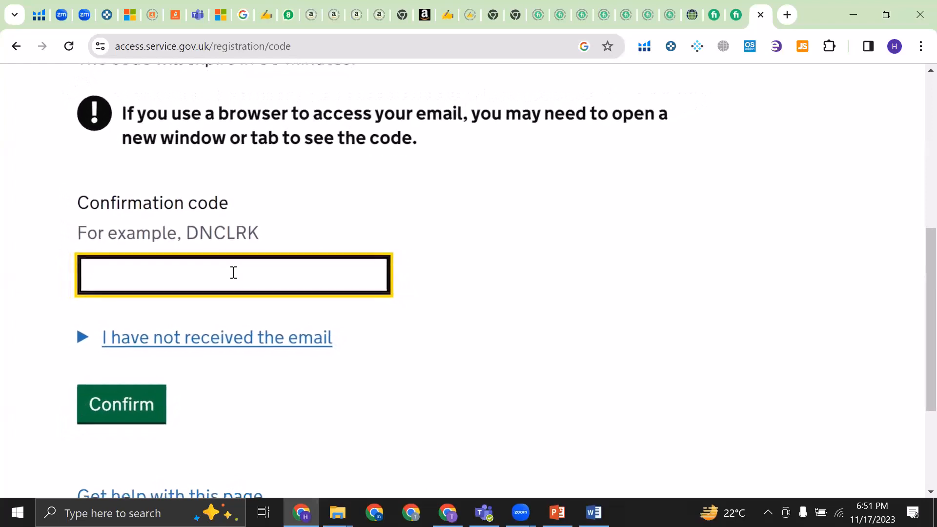
scroll(234, 273, "up", 1)
scroll(233, 273, "up", 2)
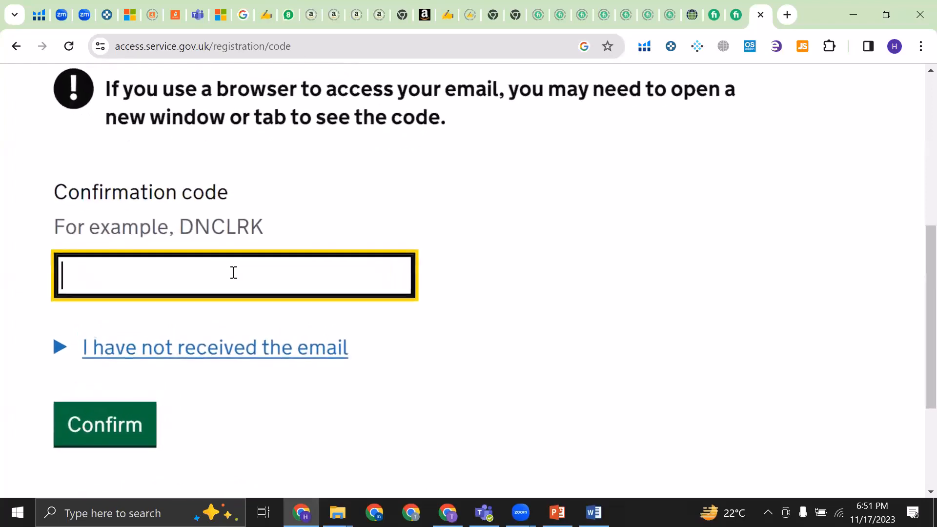
scroll(498, 103, "down", 3)
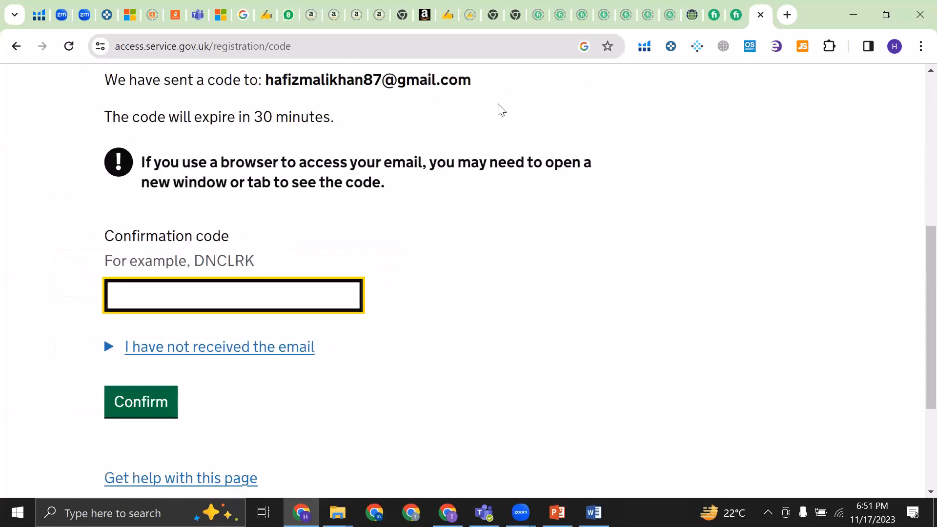
key("alt+Tab")
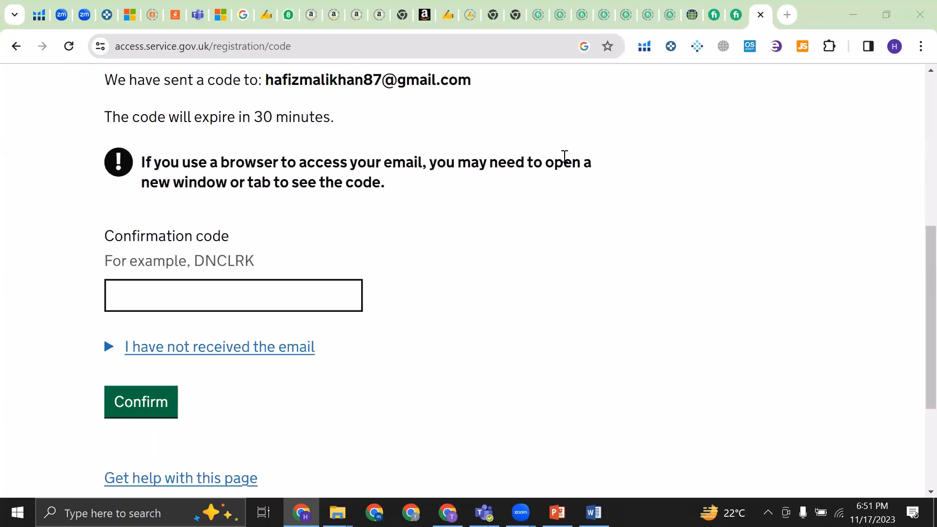
scroll(283, 270, "down", 2)
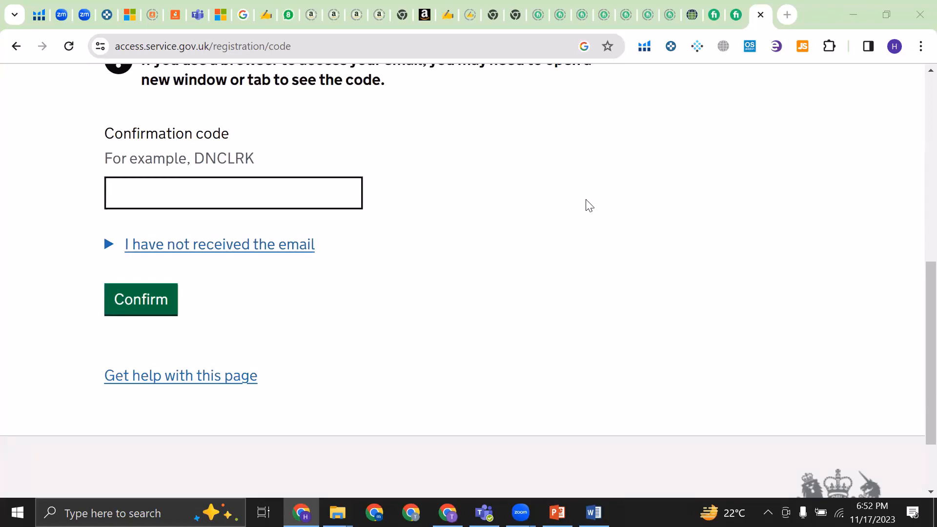
scroll(405, 198, "down", 2)
scroll(405, 199, "up", 5)
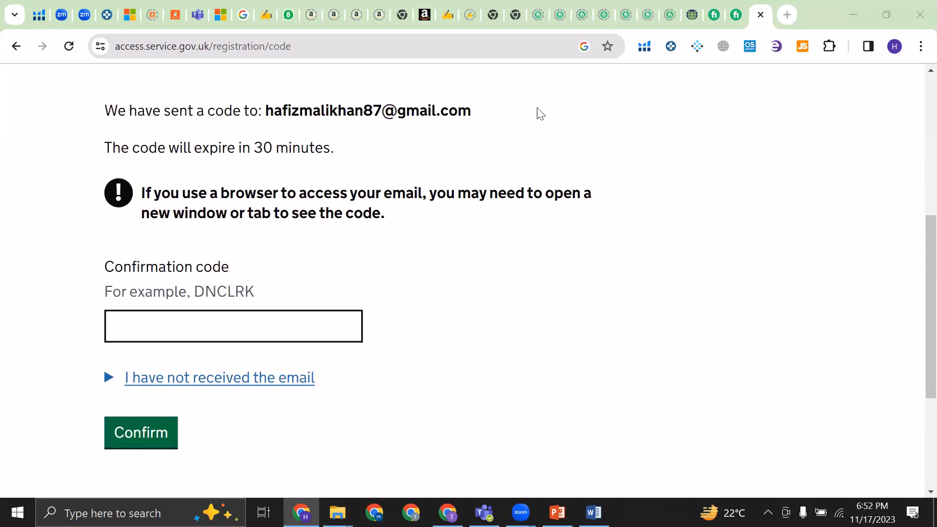
scroll(432, 279, "up", 2)
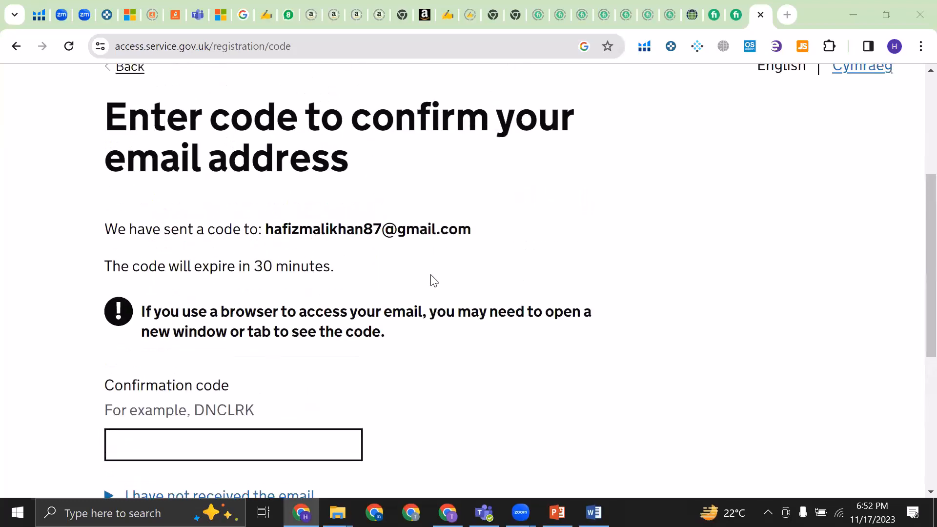
scroll(431, 279, "down", 4)
scroll(431, 279, "up", 2)
scroll(432, 279, "up", 3)
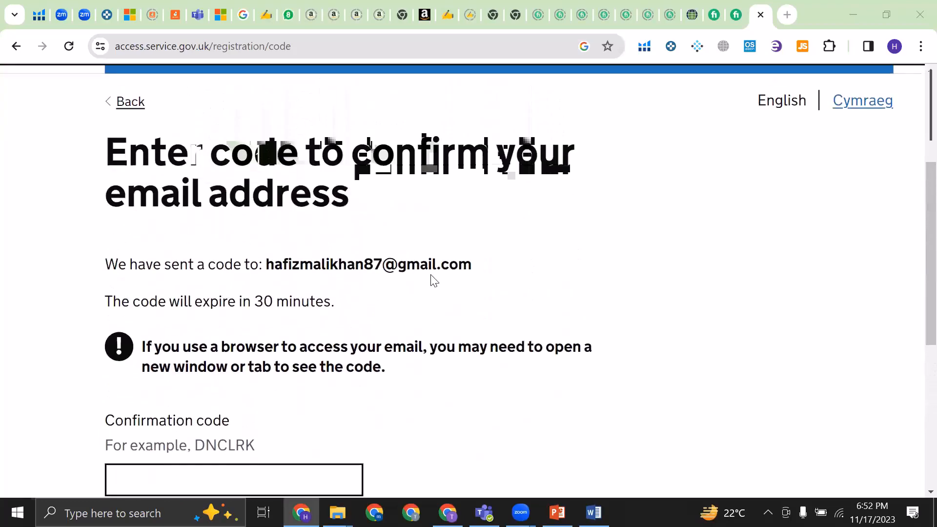
scroll(431, 279, "down", 5)
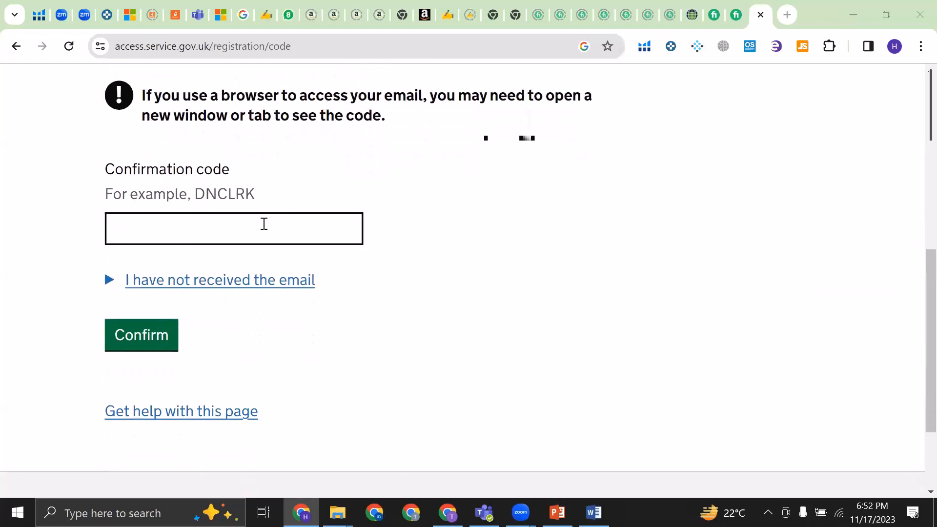
Step: Enter the emailed confirmation code, correcting its mistyped last letter, and confirm it
left_click(264, 224)
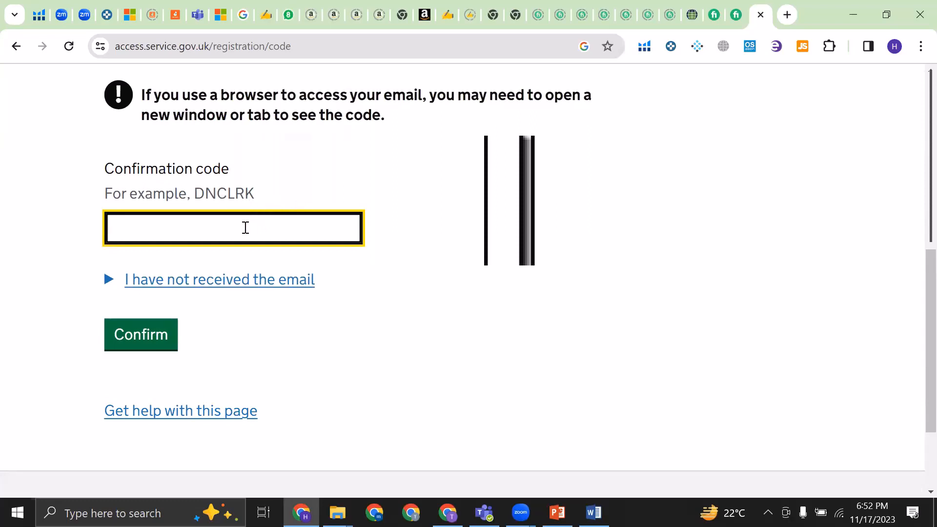
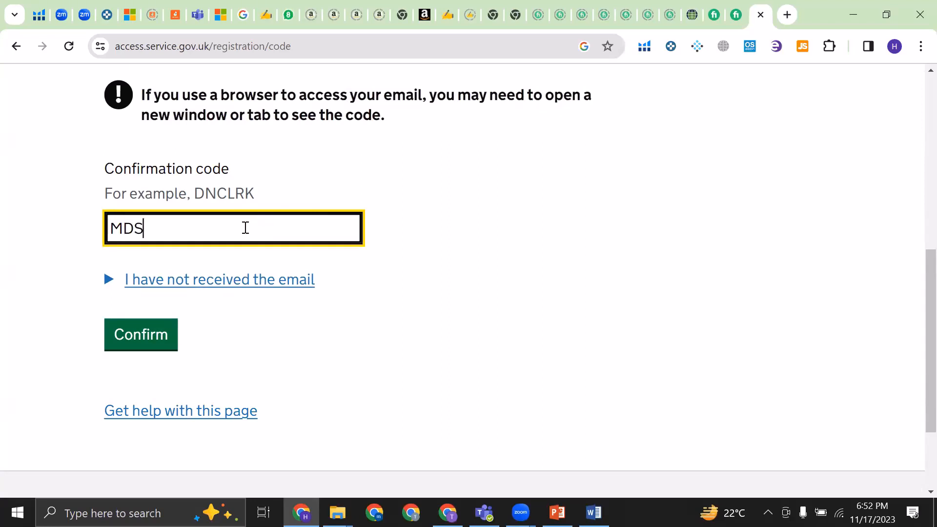
left_click(138, 338)
scroll(321, 272, "down", 4)
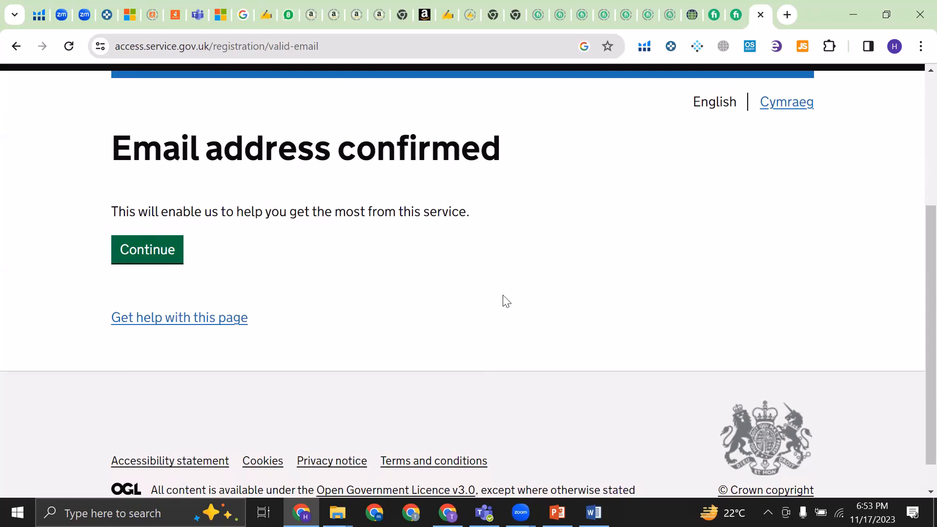
Step: Check the company requirements document in Word, then continue past the email confirmation page
left_click(594, 512)
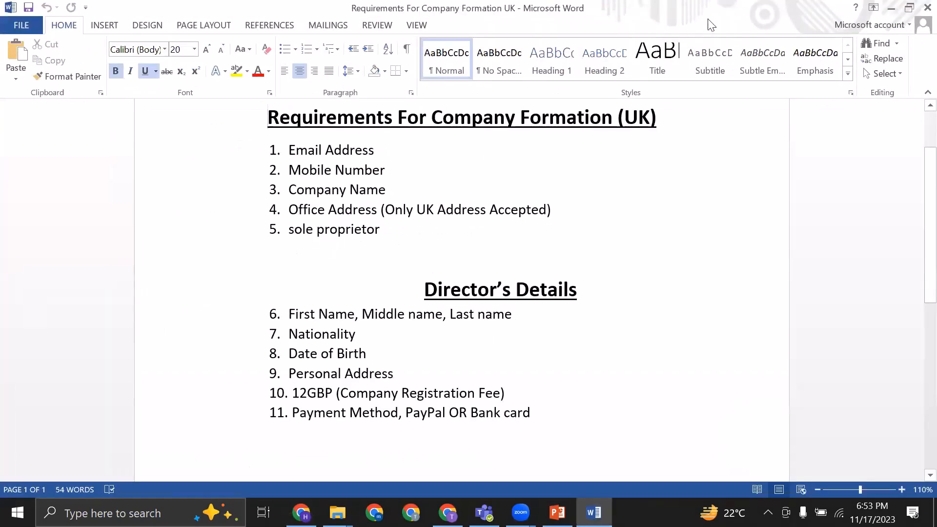
left_click(892, 9)
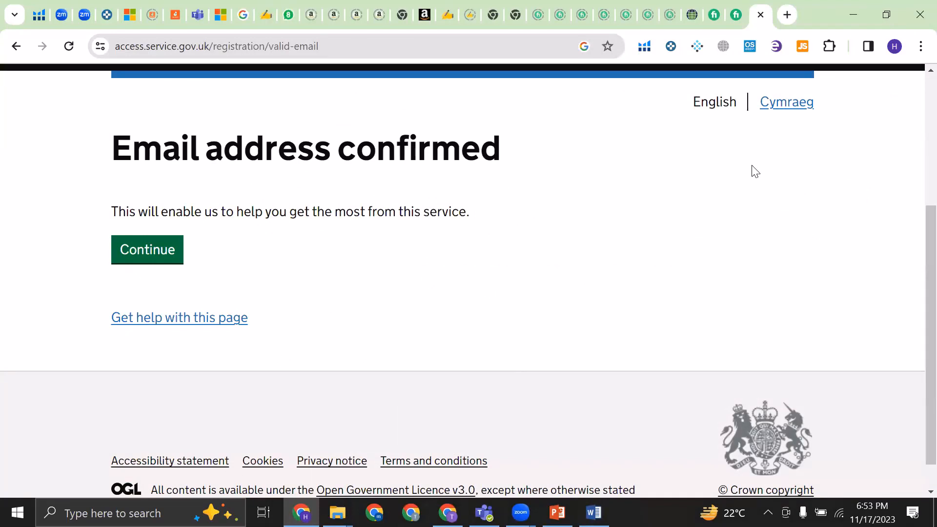
scroll(754, 169, "down", 1)
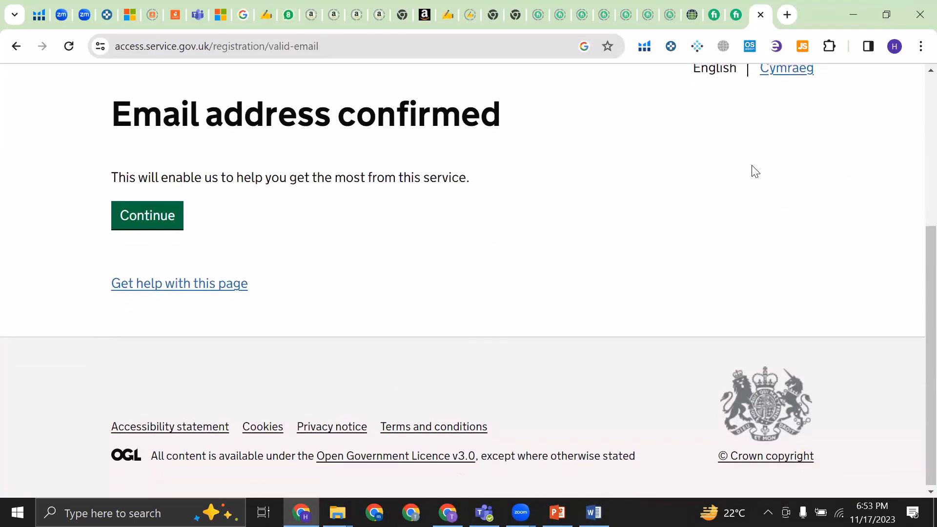
left_click(159, 217)
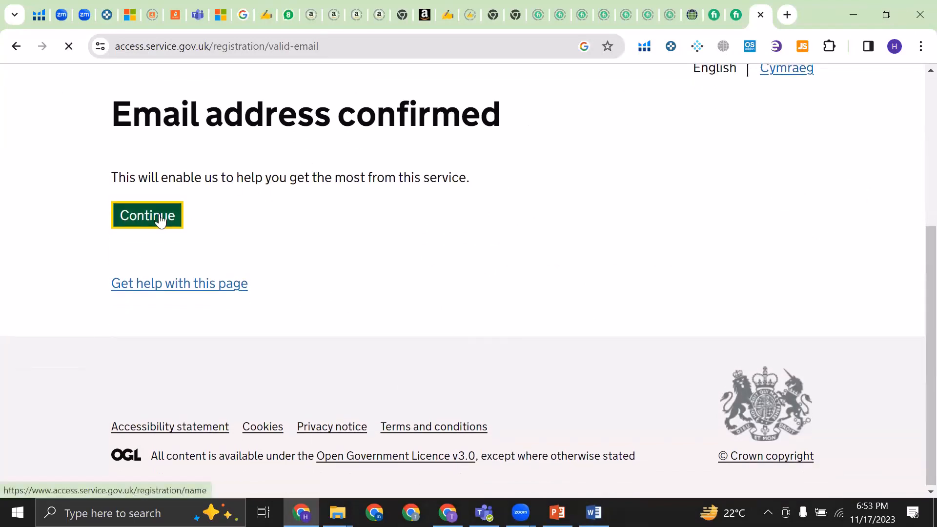
scroll(234, 324, "down", 3)
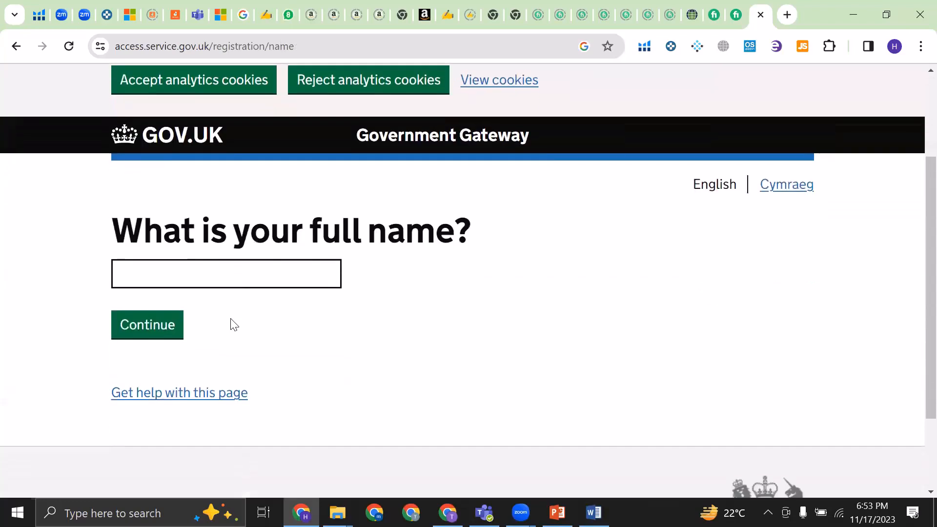
Step: Enter the director's full name, replacing the surname, and submit it
left_click(232, 276)
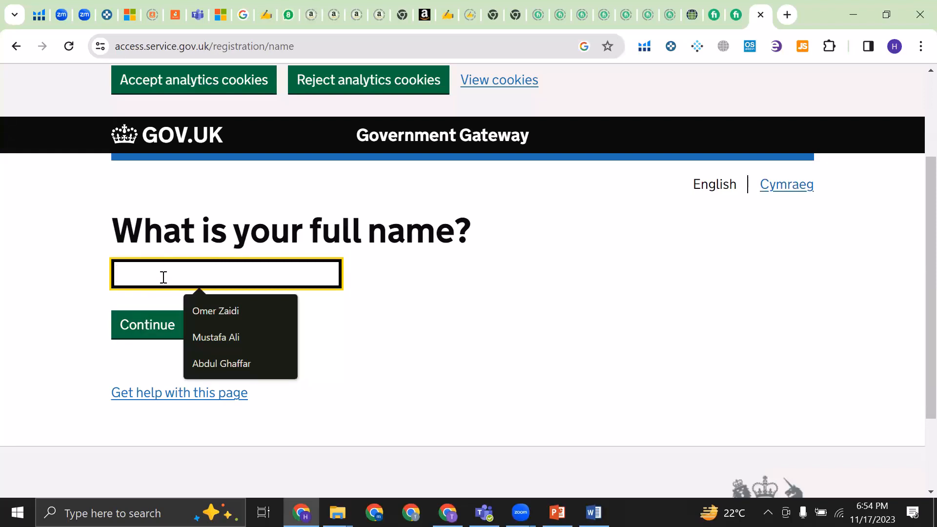
type("ha")
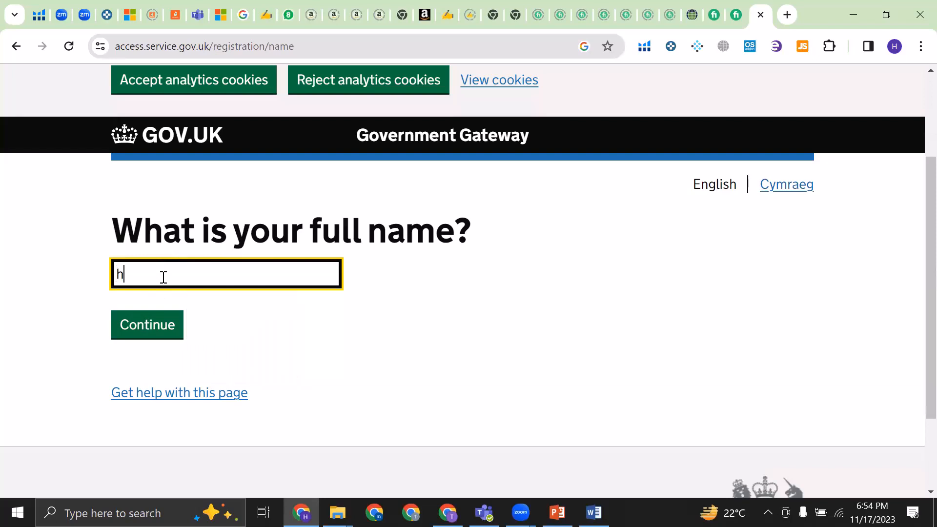
key("BackSpace")
key("BackSpace")
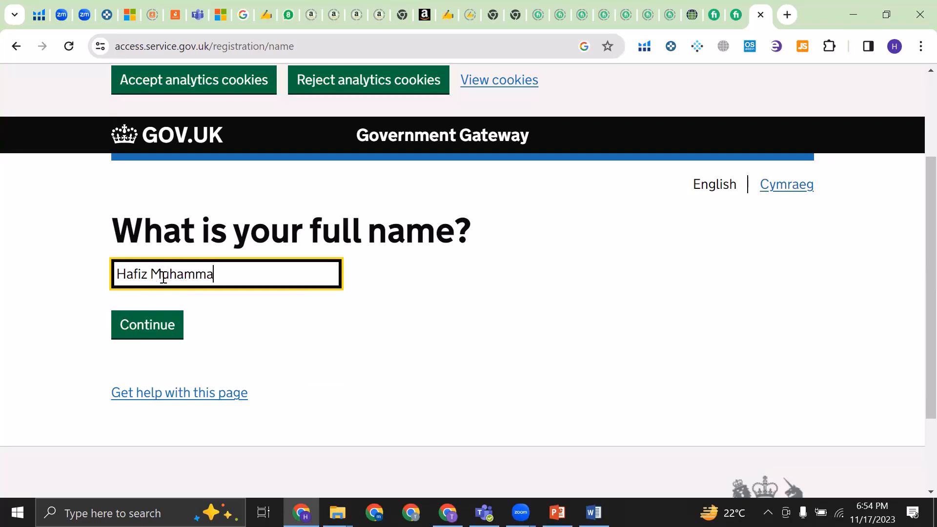
left_click_drag(250, 277, 225, 276)
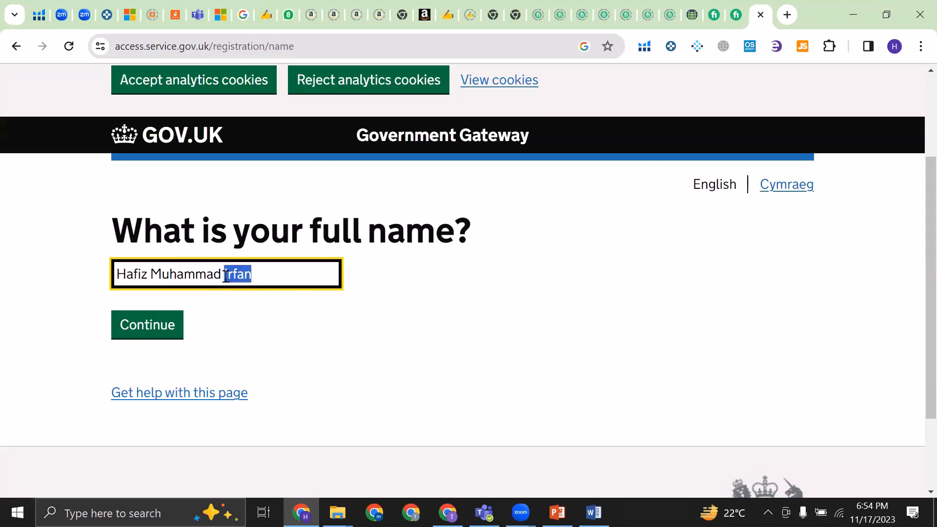
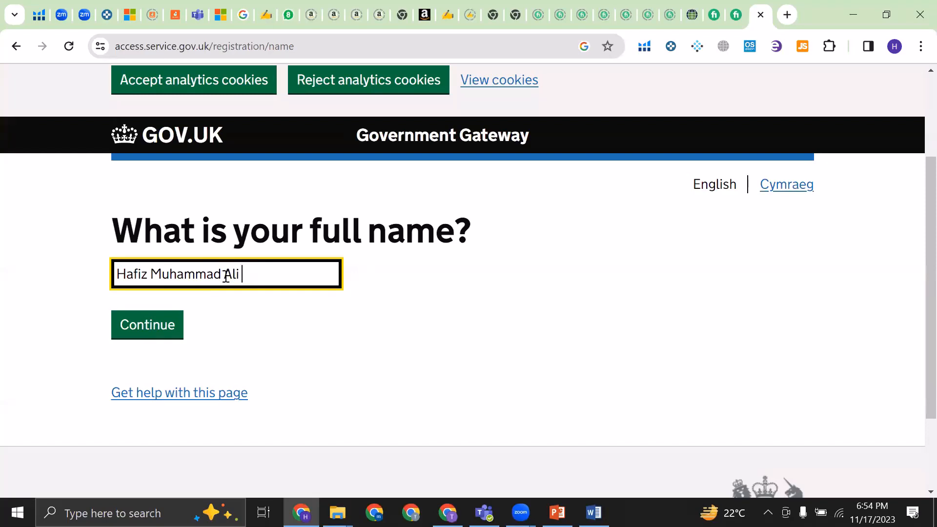
left_click(150, 331)
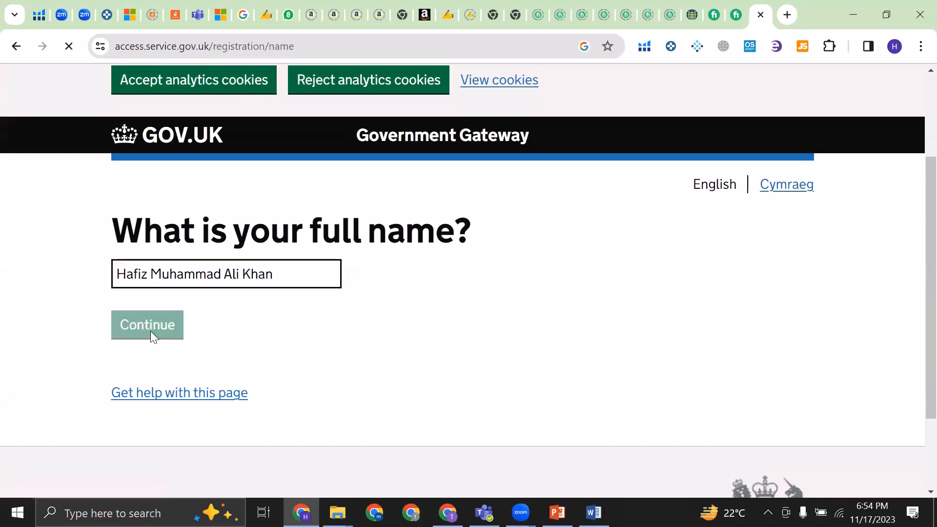
Step: Review the password length requirement on the create-password page
scroll(151, 331, "down", 3)
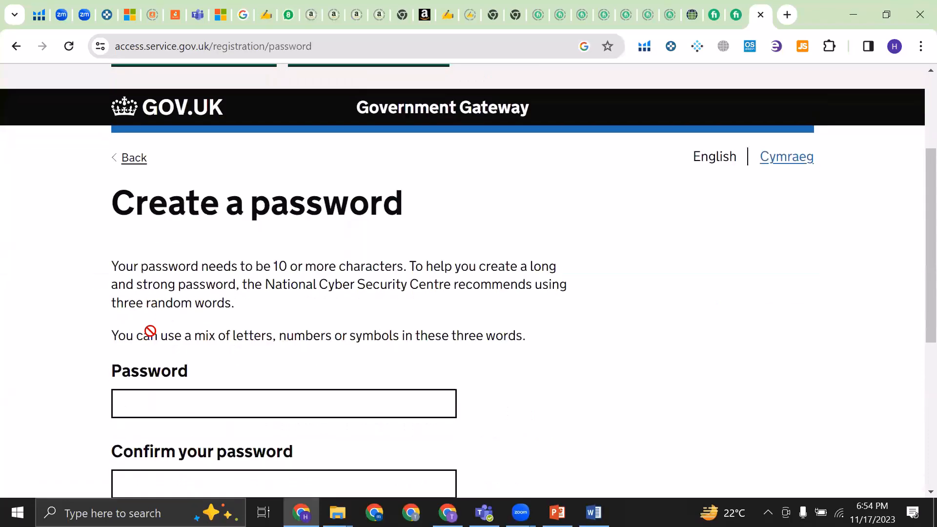
scroll(149, 330, "down", 2)
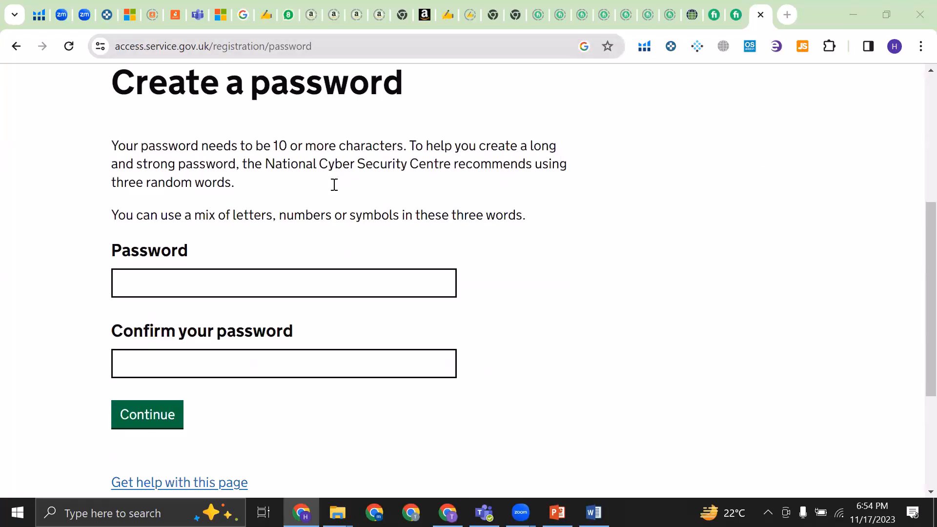
scroll(257, 265, "down", 1)
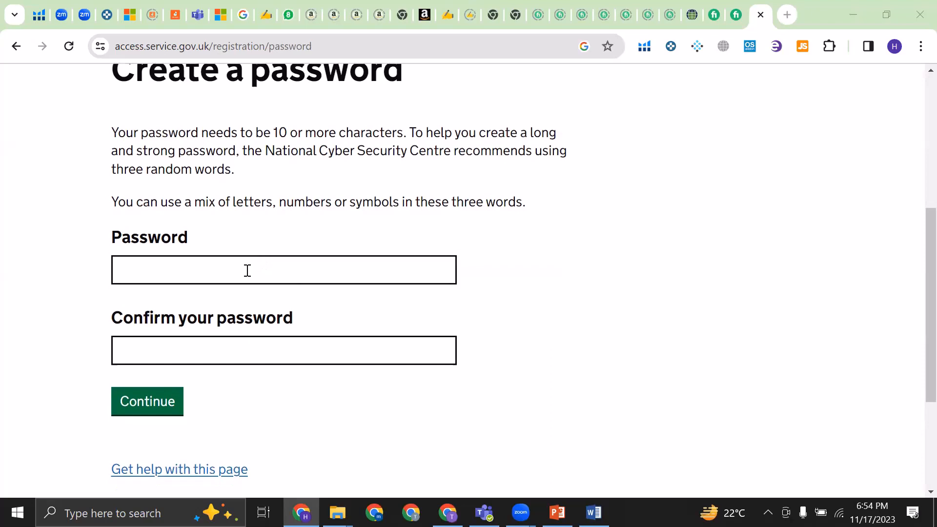
left_click(262, 267)
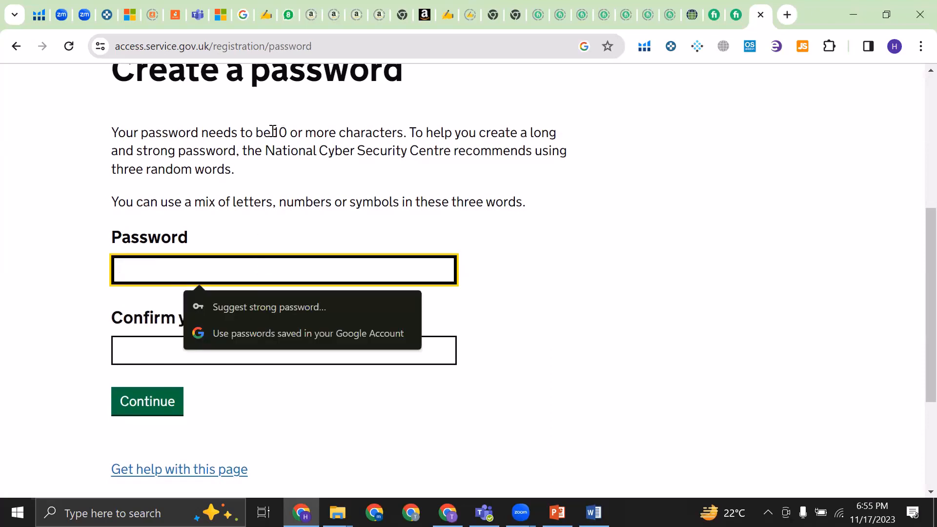
left_click_drag(273, 132, 388, 147)
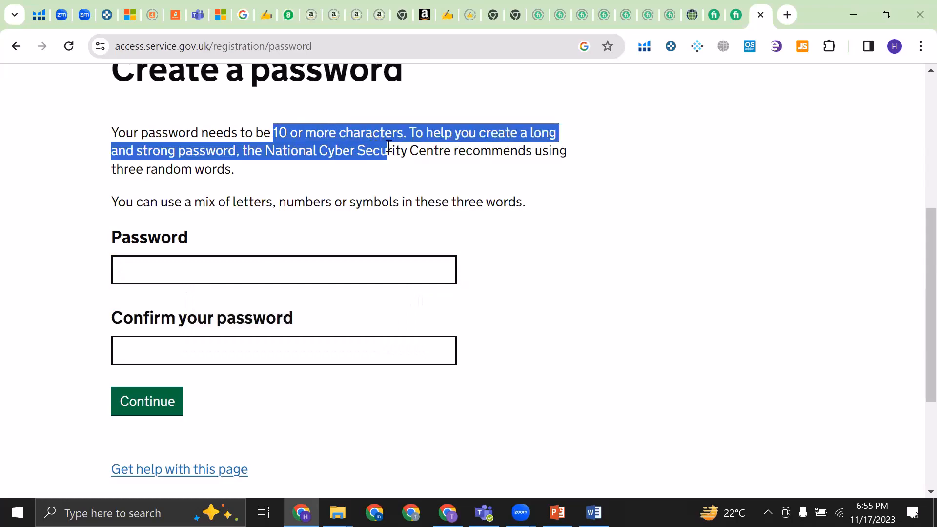
scroll(389, 147, "up", 5)
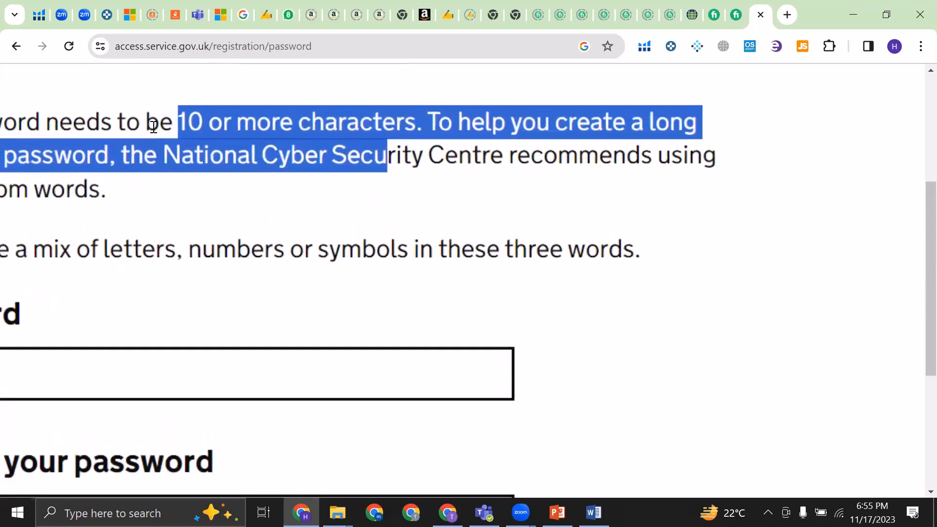
scroll(153, 127, "up", 3)
scroll(238, 132, "down", 5)
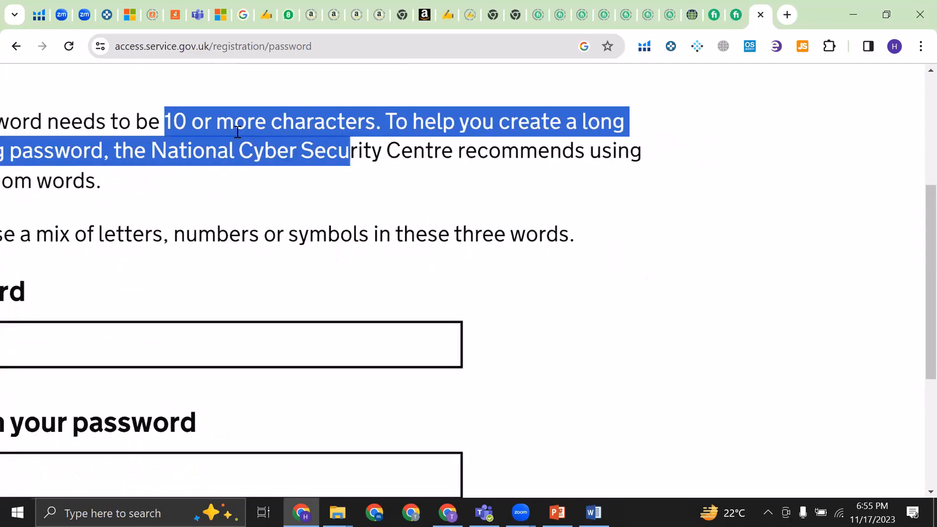
scroll(253, 189, "down", 3)
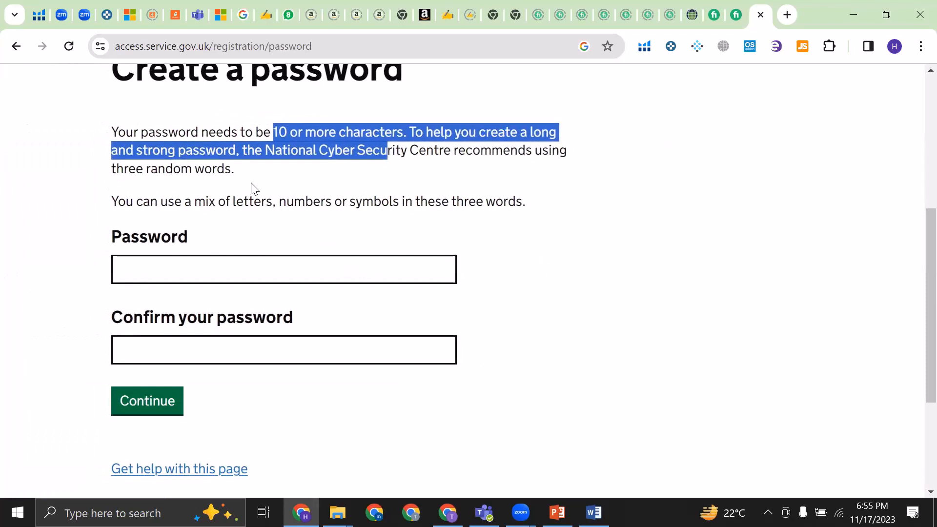
Step: Type the new password, confirm it, and submit
left_click(227, 268)
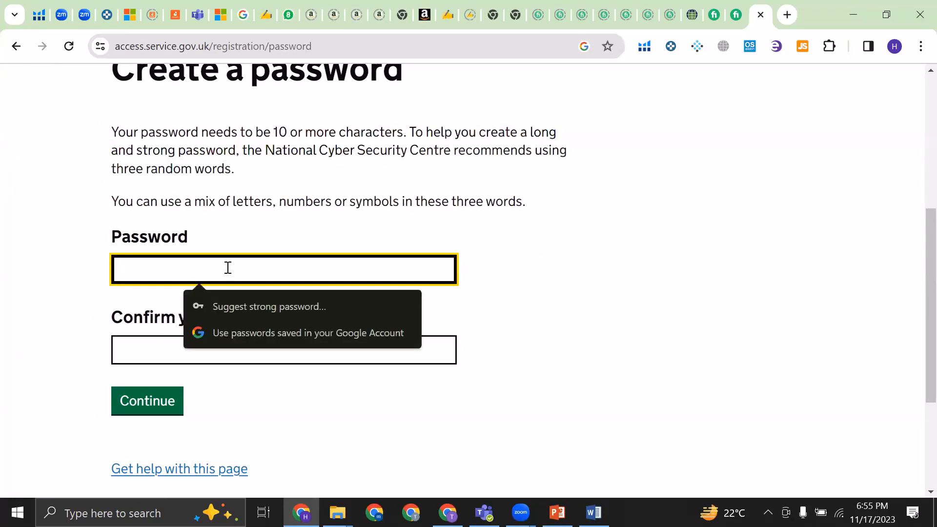
type("•••••••••••••")
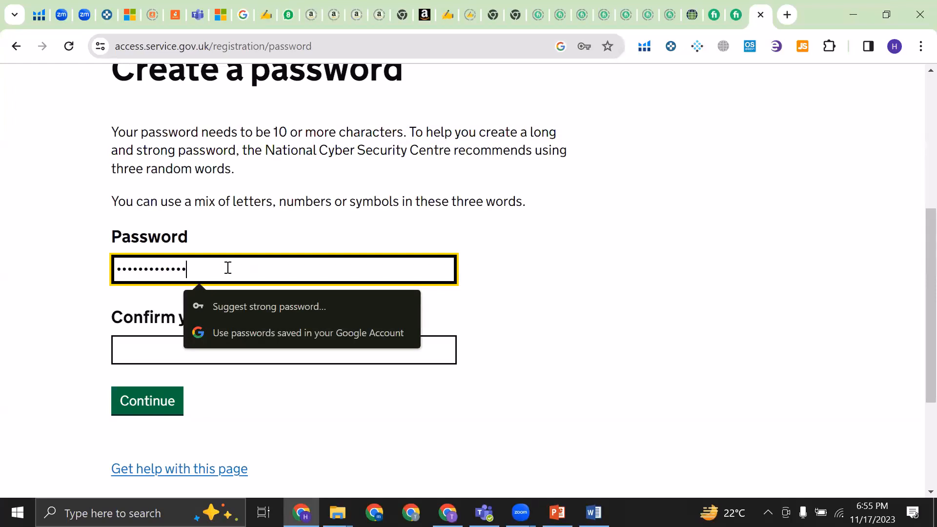
type("••")
left_click(149, 356)
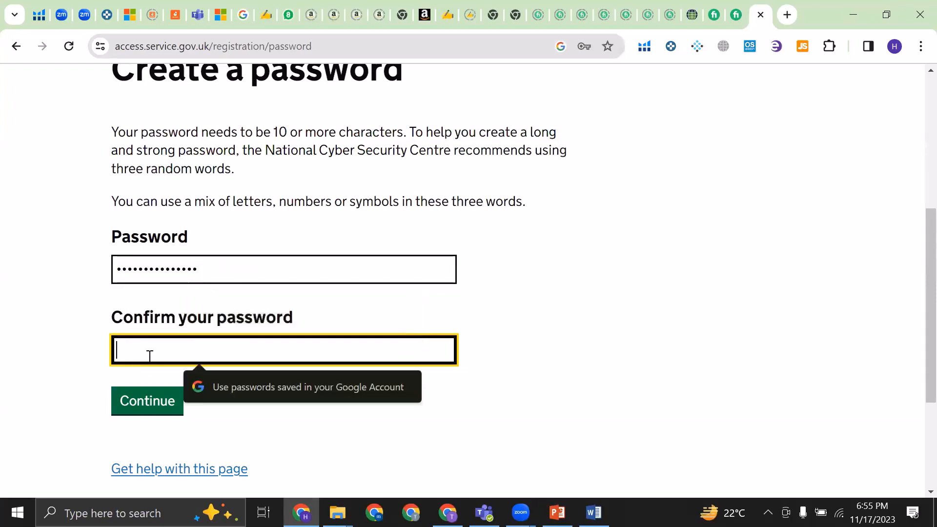
type("••••••••••")
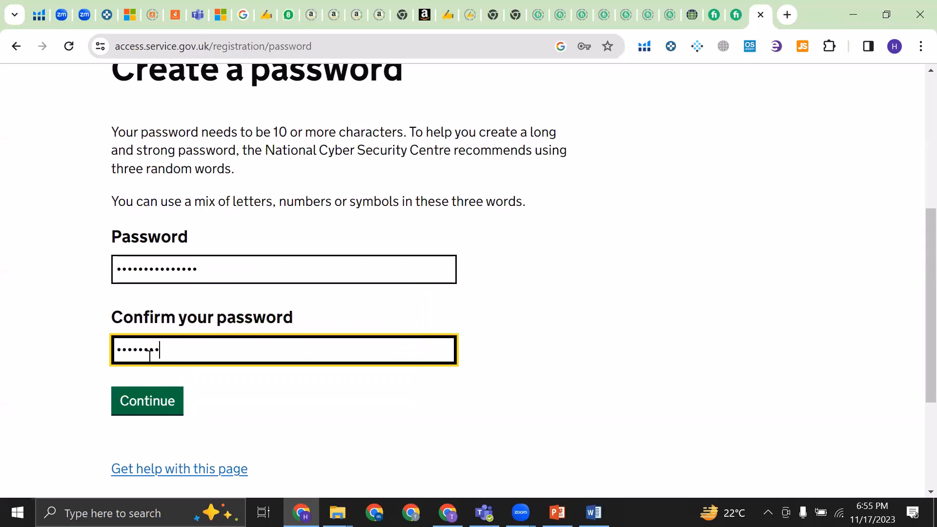
type("•••••")
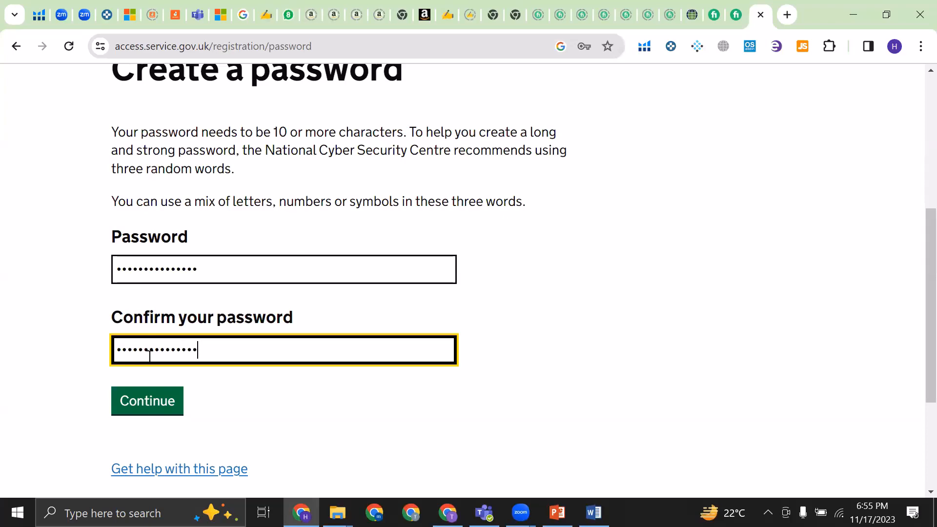
left_click(159, 405)
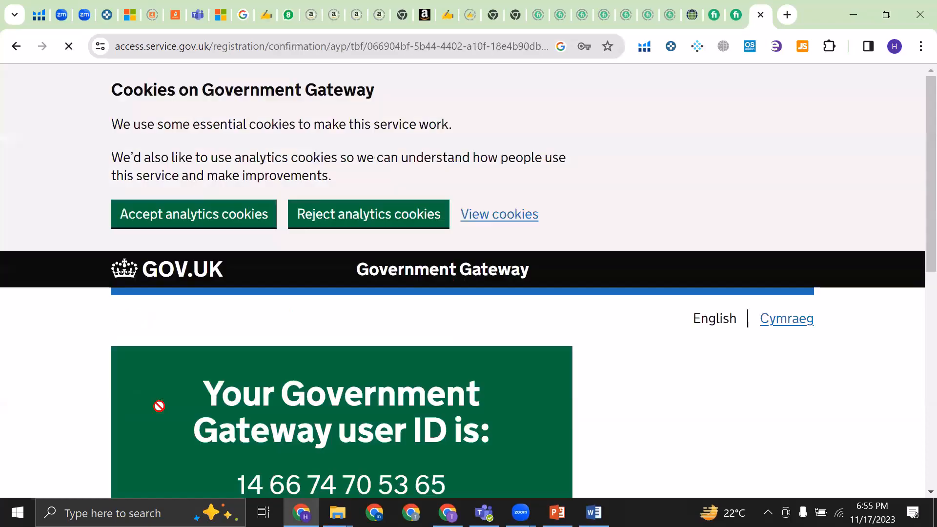
Step: Note the newly issued Government Gateway user ID and continue
scroll(344, 293, "down", 4)
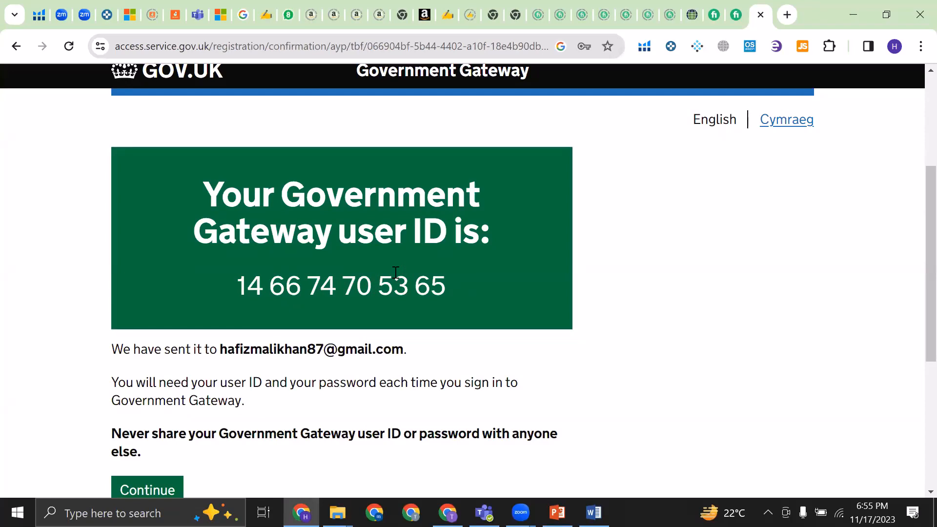
left_click_drag(240, 285, 440, 290)
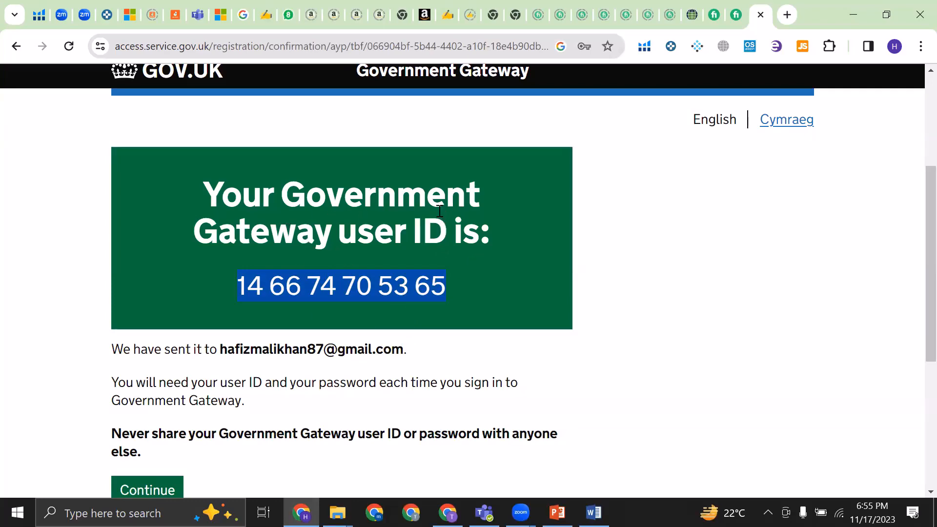
scroll(289, 226, "down", 5)
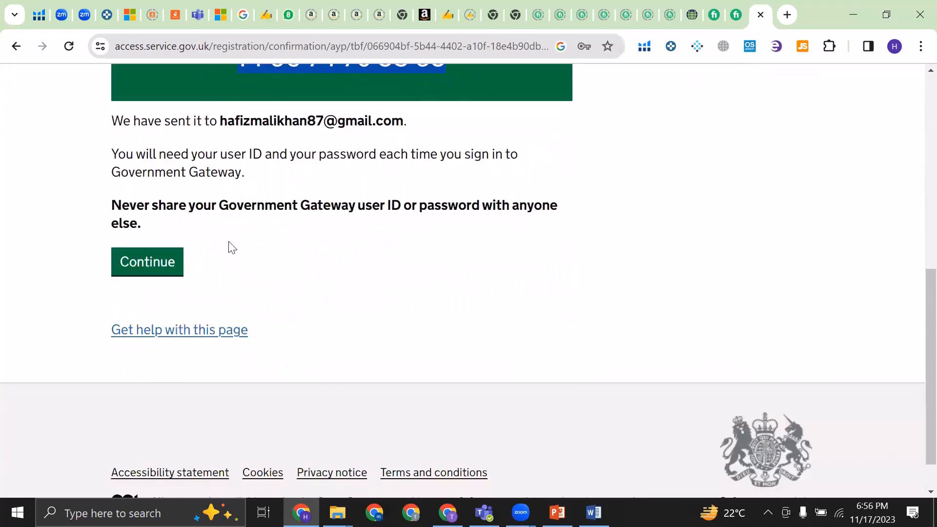
left_click(151, 274)
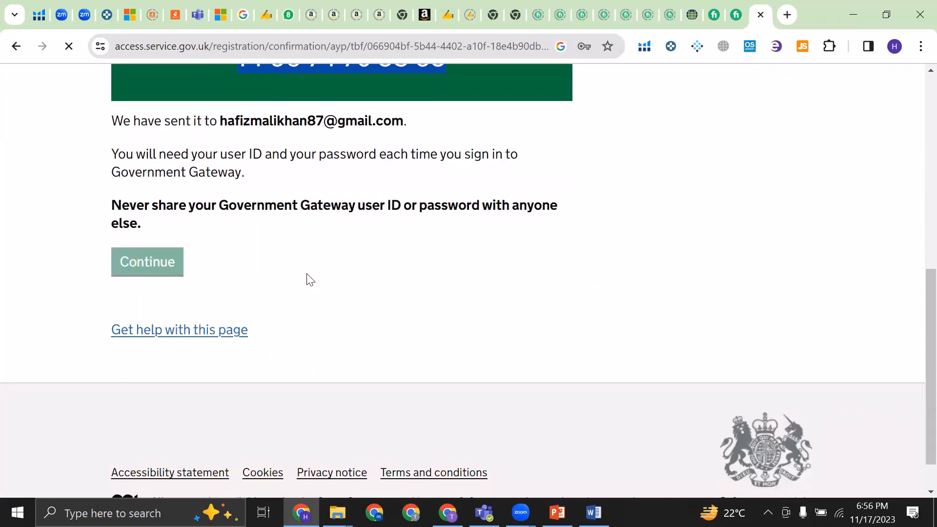
scroll(307, 280, "down", 4)
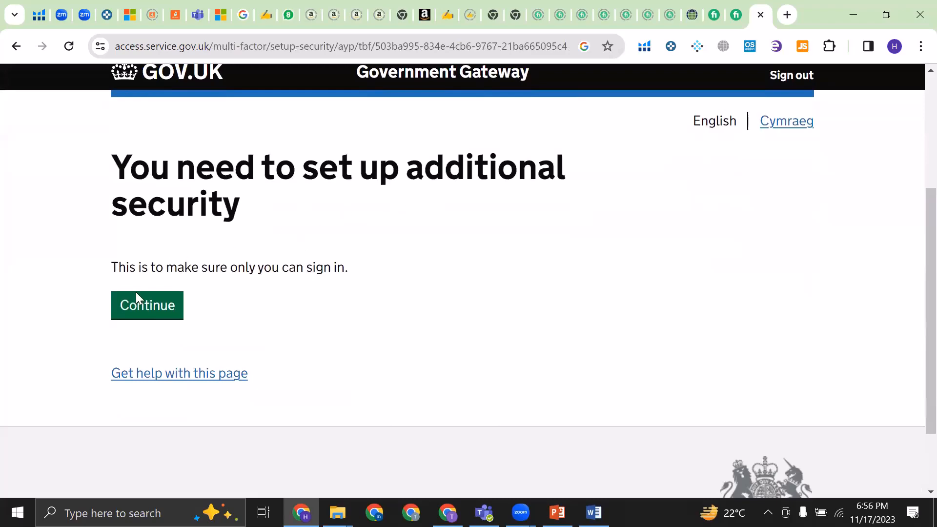
Step: Start the additional security setup and scroll through the text, voice call and authenticator options
left_click(148, 308)
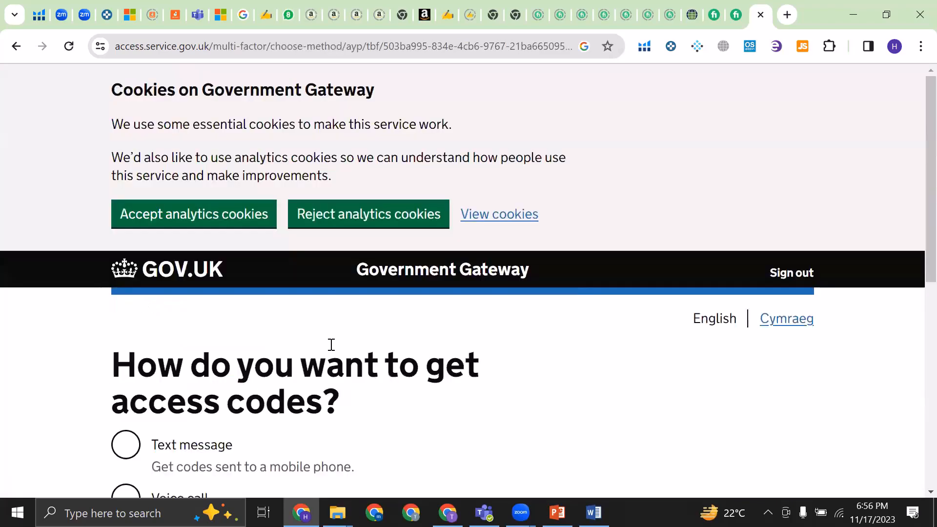
scroll(330, 345, "down", 3)
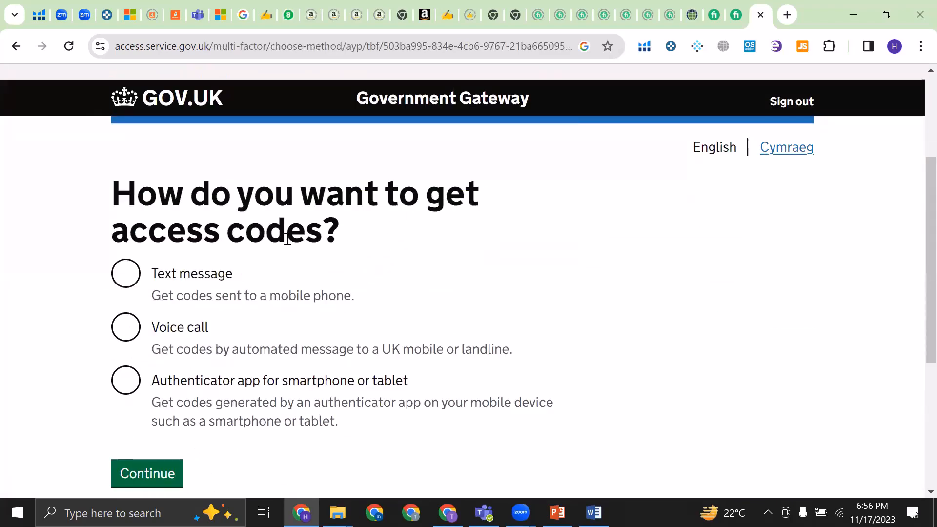
scroll(188, 282, "down", 3)
scroll(188, 282, "up", 4)
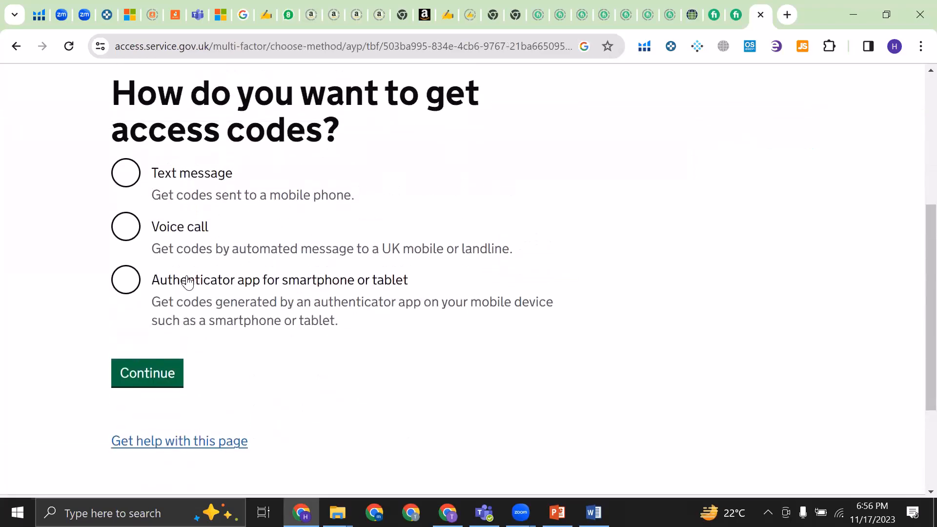
scroll(187, 282, "down", 1)
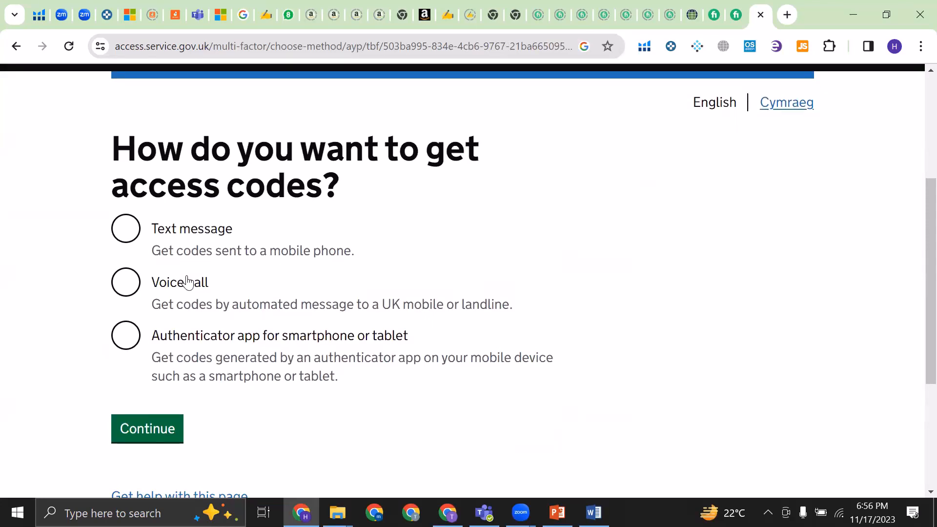
scroll(187, 282, "down", 1)
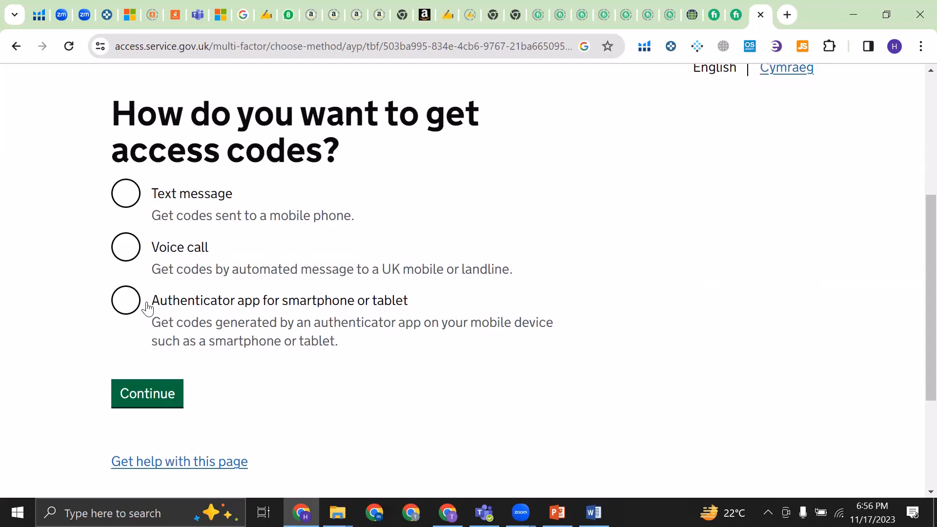
scroll(146, 308, "down", 1)
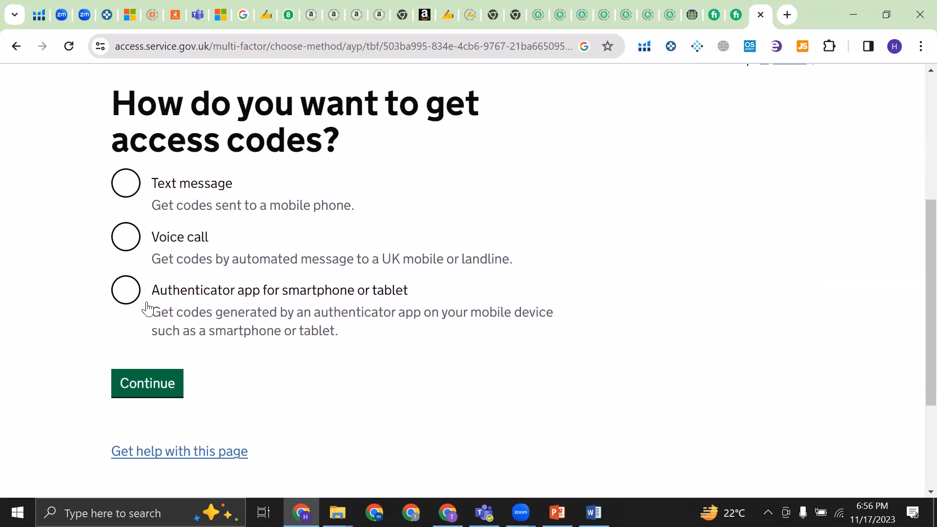
scroll(147, 307, "up", 3)
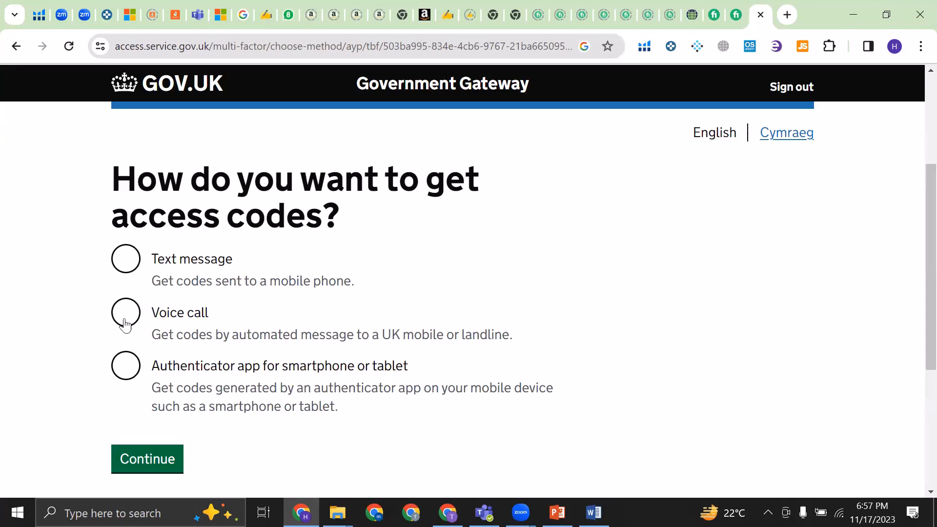
scroll(134, 363, "down", 1)
scroll(133, 363, "down", 1)
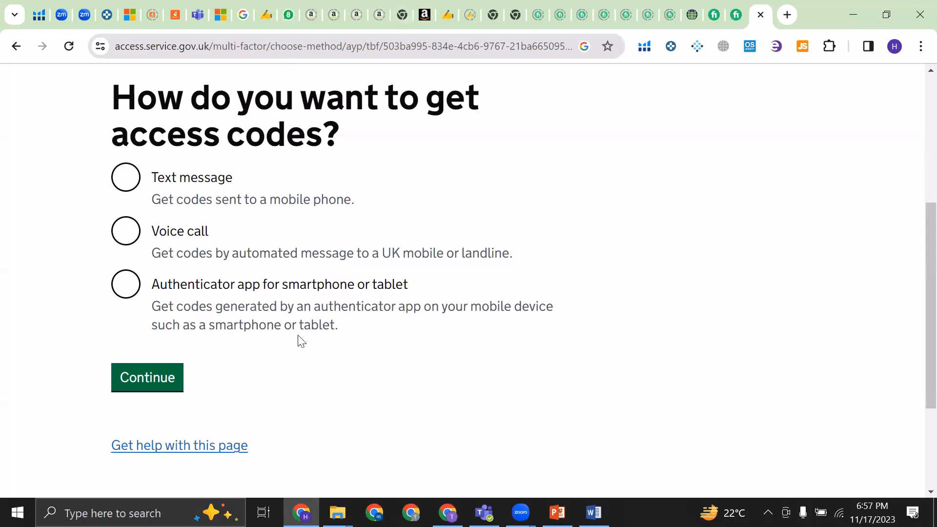
Step: Glance at the Word requirements, then choose Authenticator app for access codes and continue
left_click(594, 513)
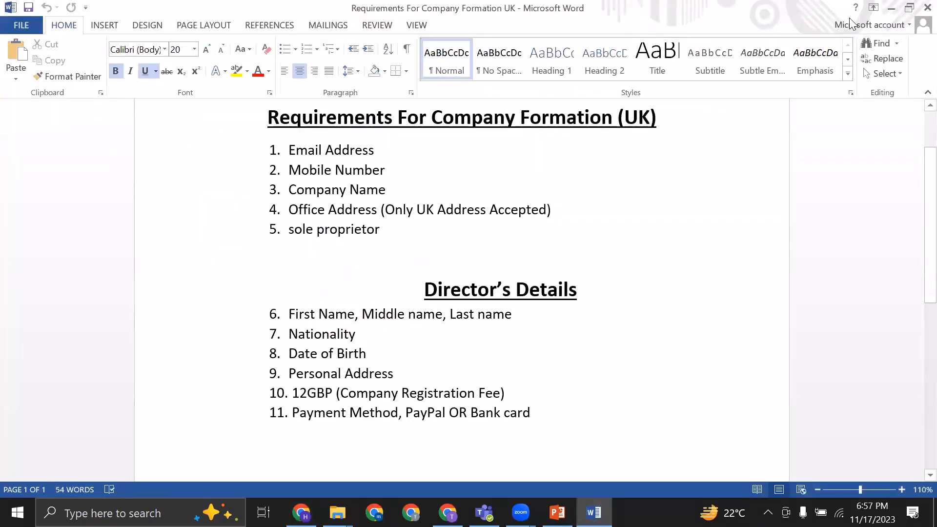
left_click(891, 9)
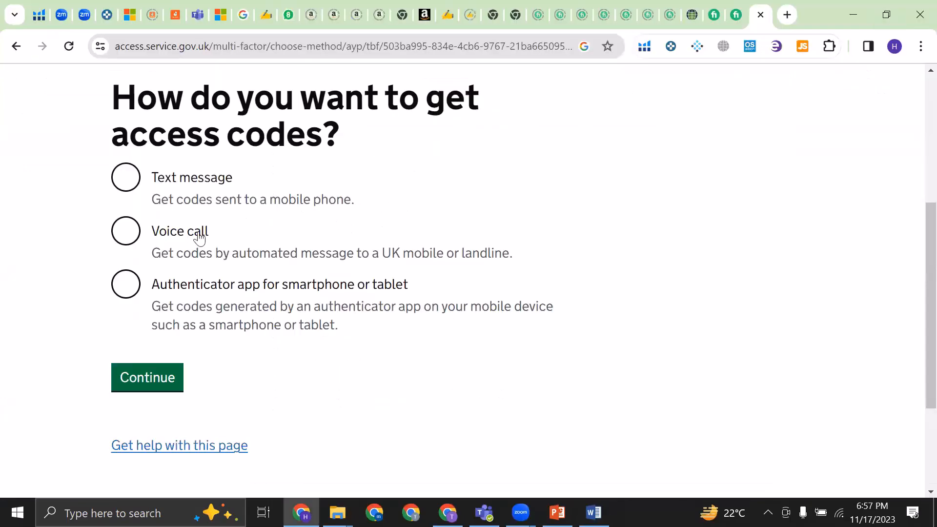
left_click(128, 298)
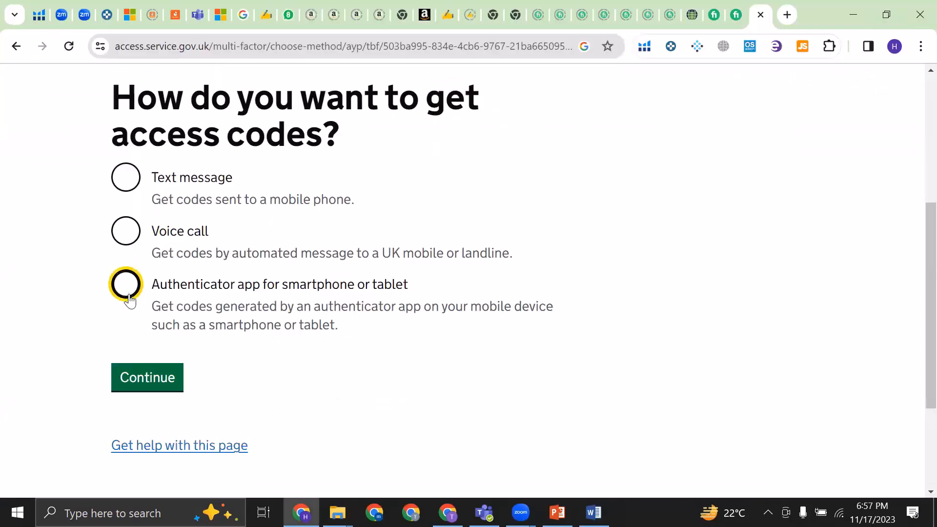
left_click(154, 380)
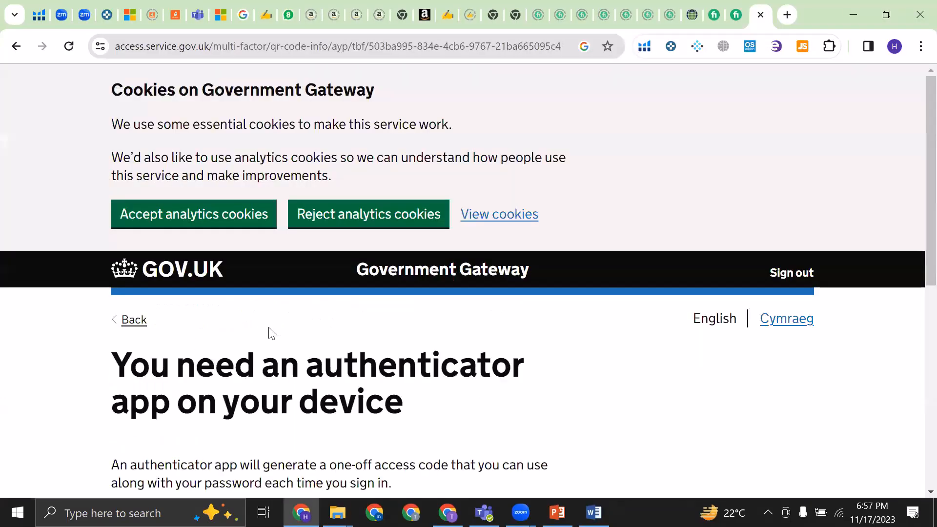
Step: Scroll through the authenticator app install instructions
scroll(299, 243, "down", 5)
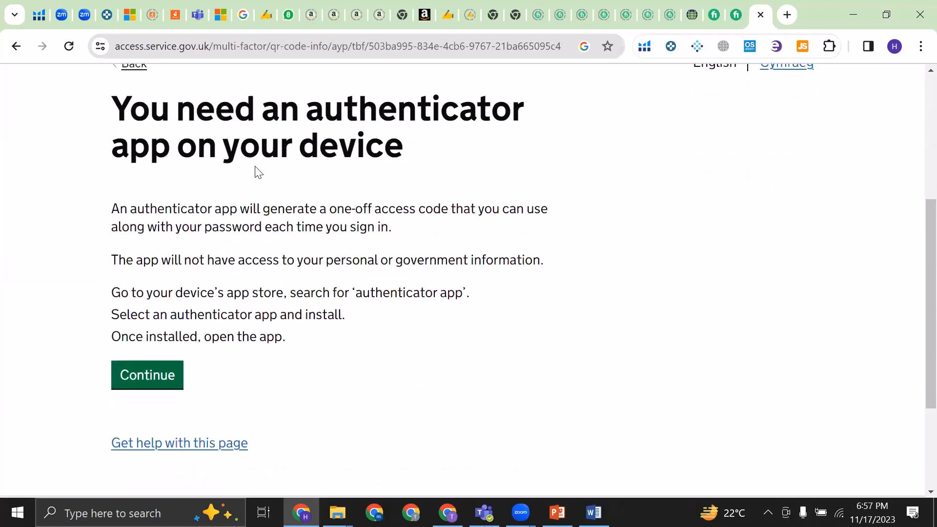
scroll(307, 180, "down", 1)
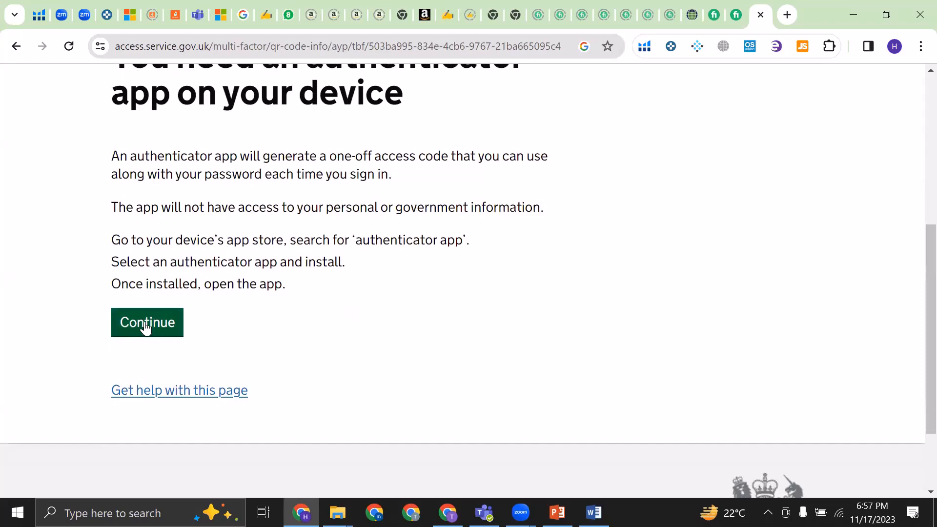
Step: Search 'google authenticator app' in a new tab, then switch to the Word requirements document
left_click(789, 15)
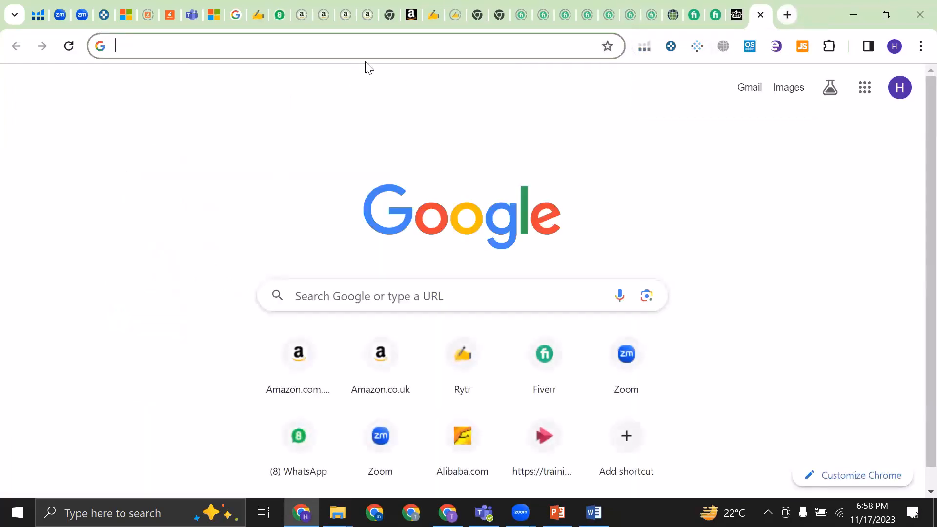
type("g")
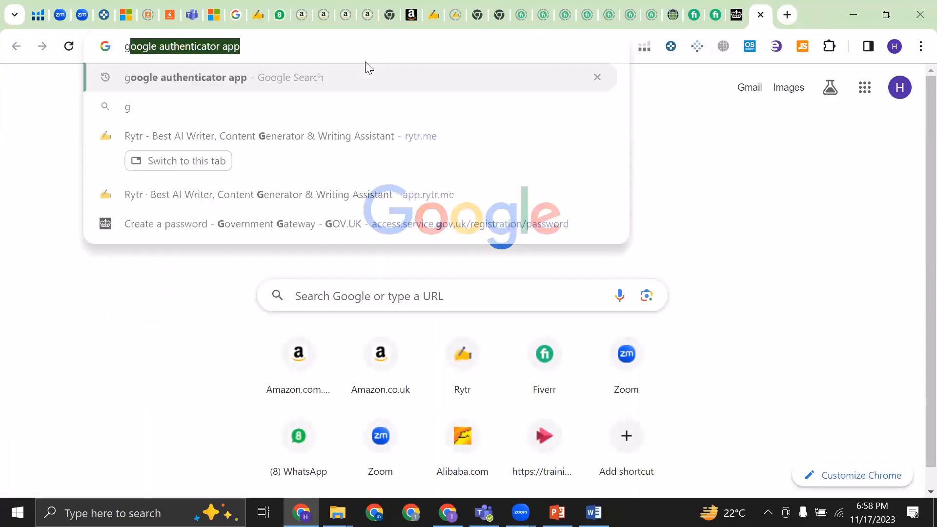
type("oogle a")
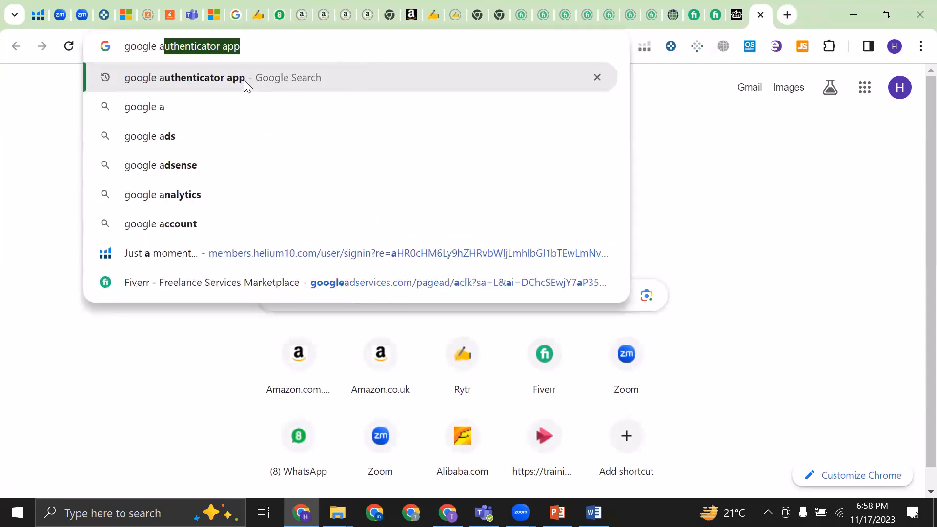
key("Return")
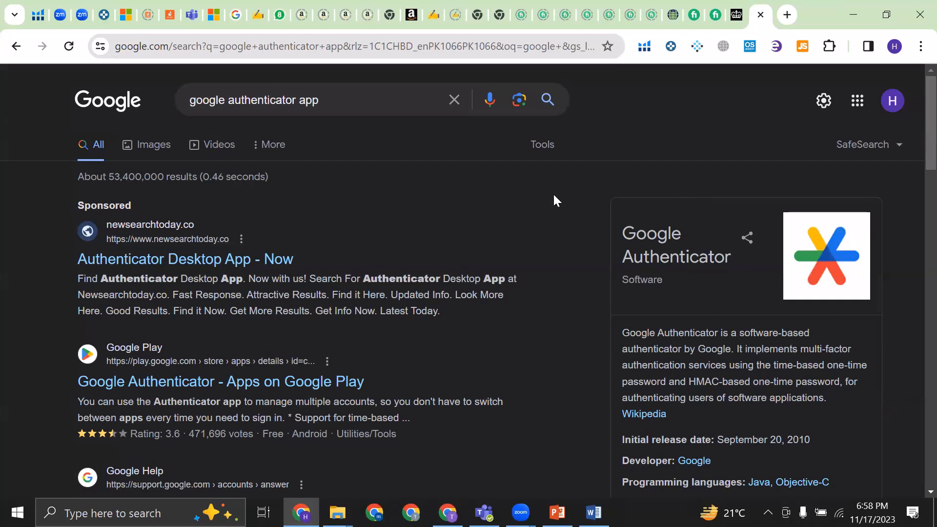
key("alt+Tab")
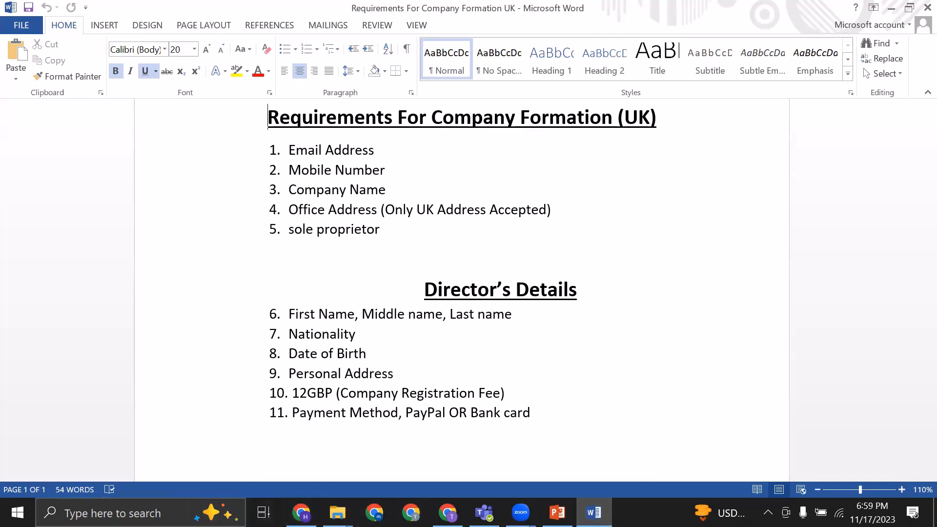
Step: Bring Chrome back to the Google Authenticator search results
left_click(301, 513)
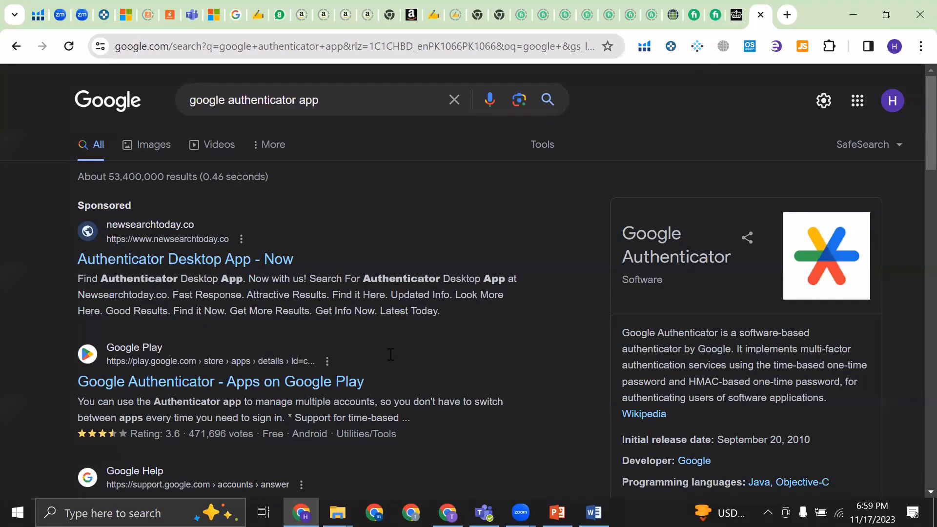
Step: Return to the gov.uk tab and continue past the authenticator instructions and QR code page
left_click(736, 14)
scroll(385, 262, "up", 1)
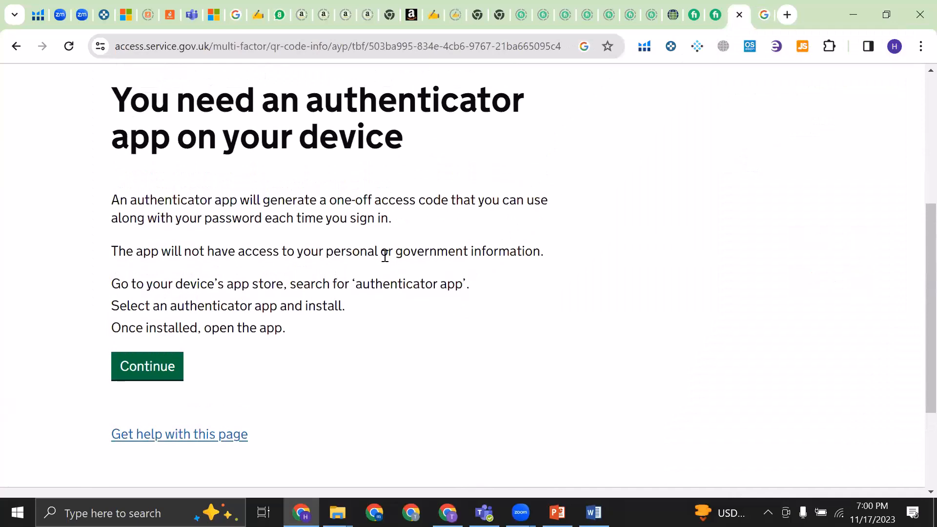
left_click(166, 364)
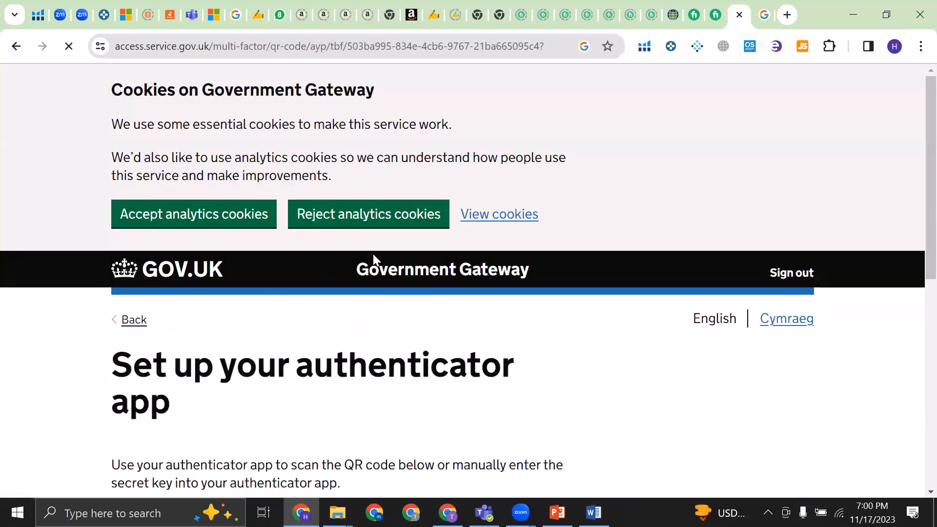
scroll(373, 261, "down", 4)
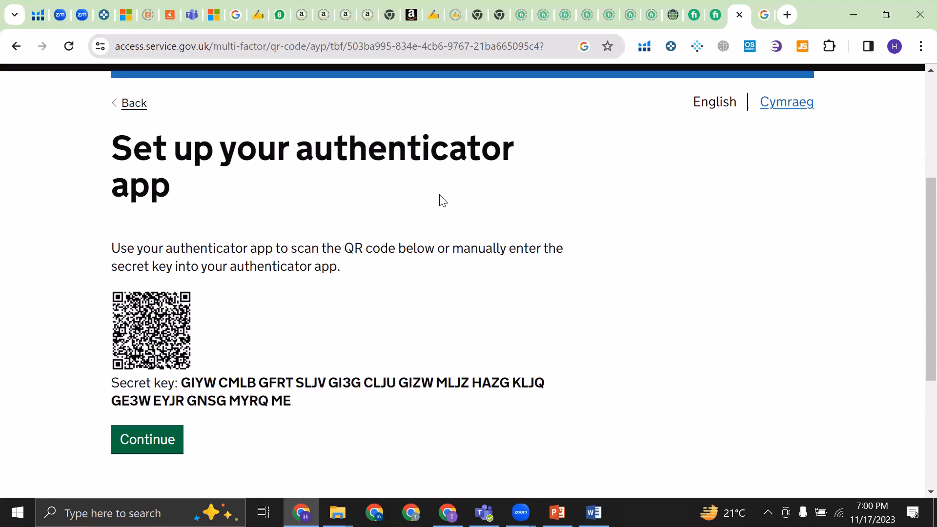
scroll(216, 215, "down", 4)
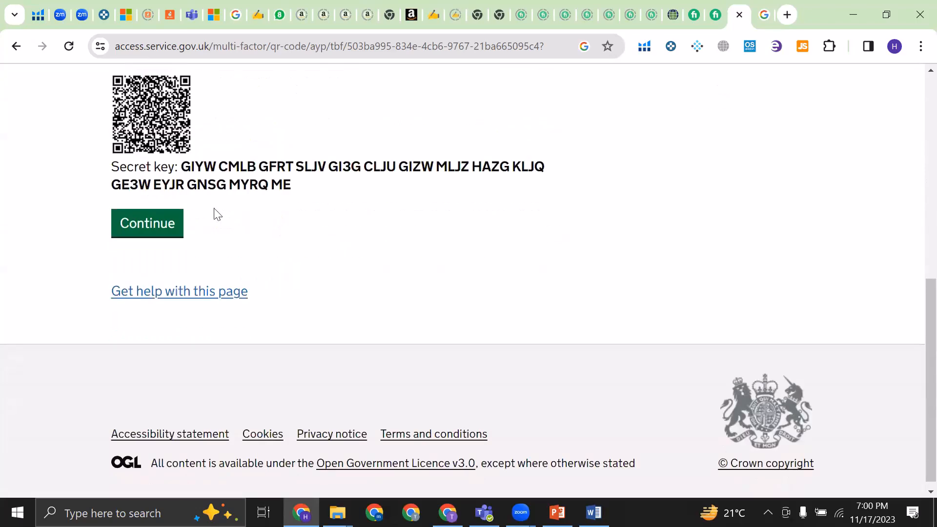
left_click(170, 220)
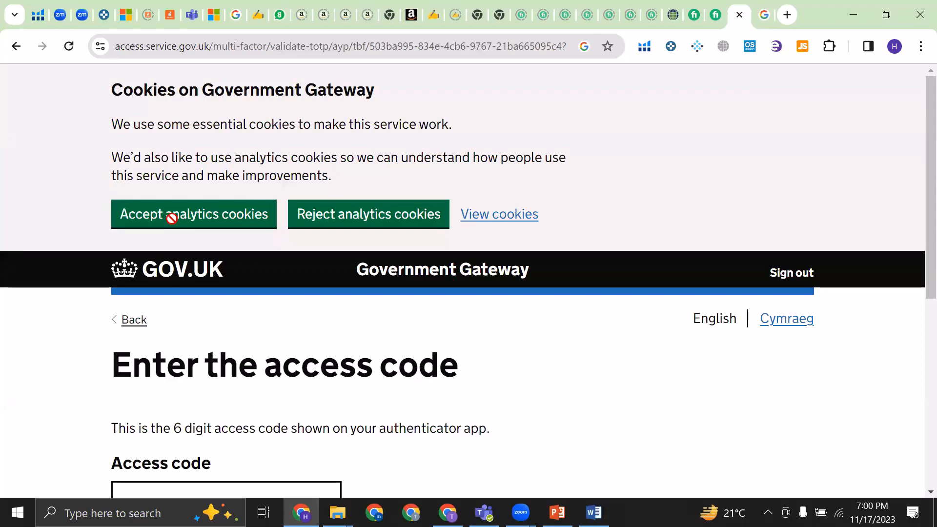
Step: Enter the six-digit access code from the authenticator app and submit it
scroll(172, 218, "down", 5)
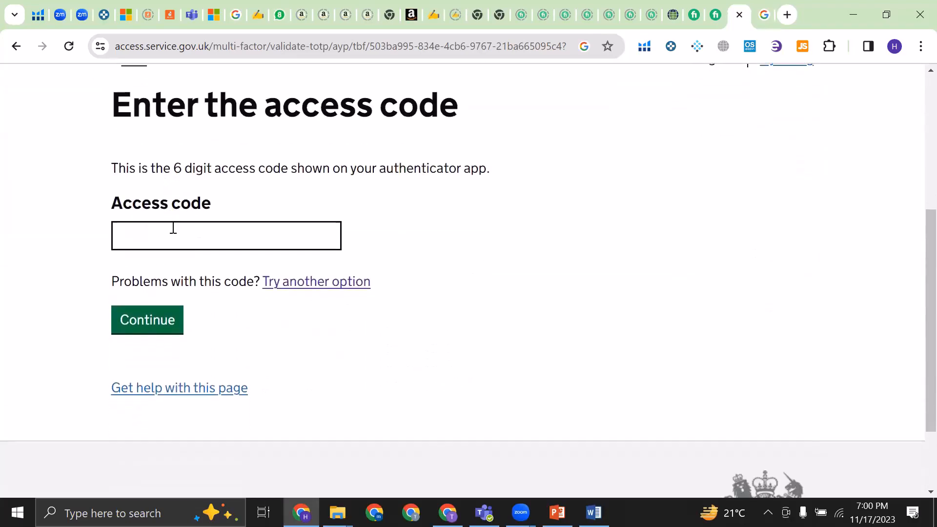
left_click(176, 235)
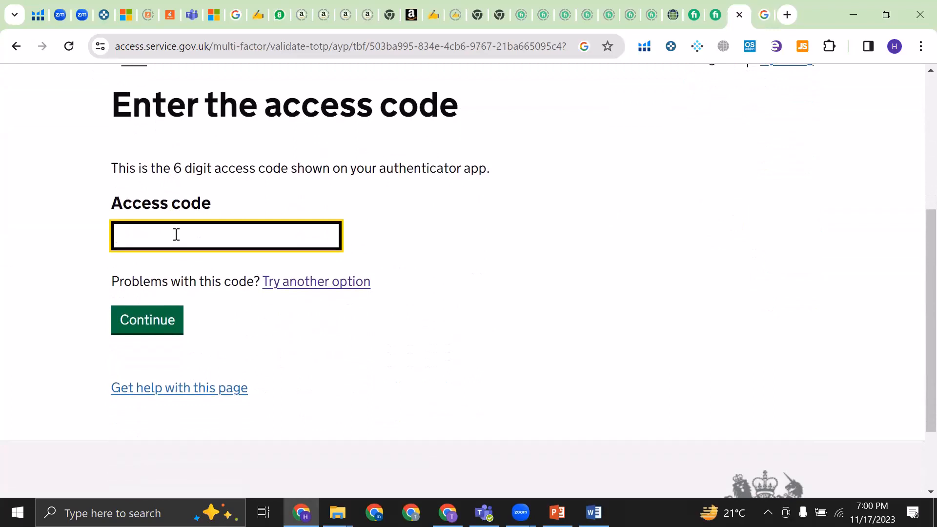
left_click(151, 325)
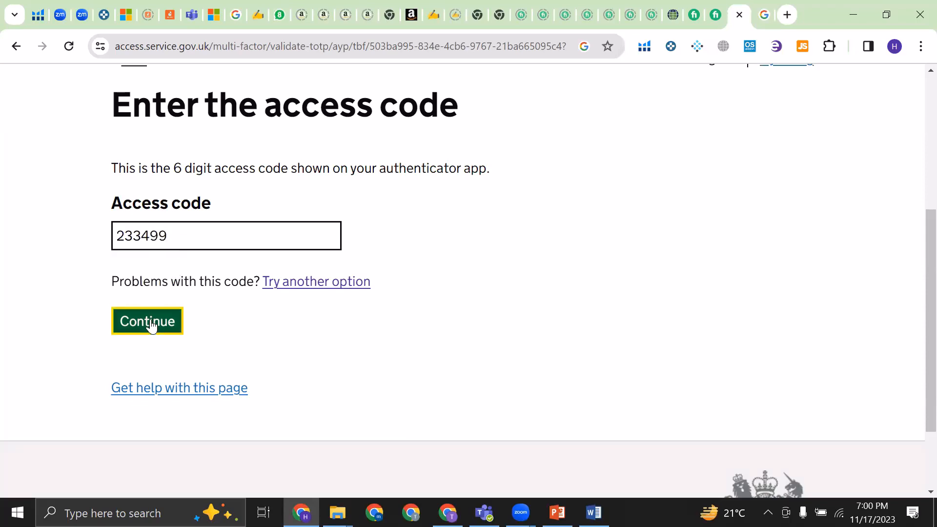
scroll(150, 319, "down", 3)
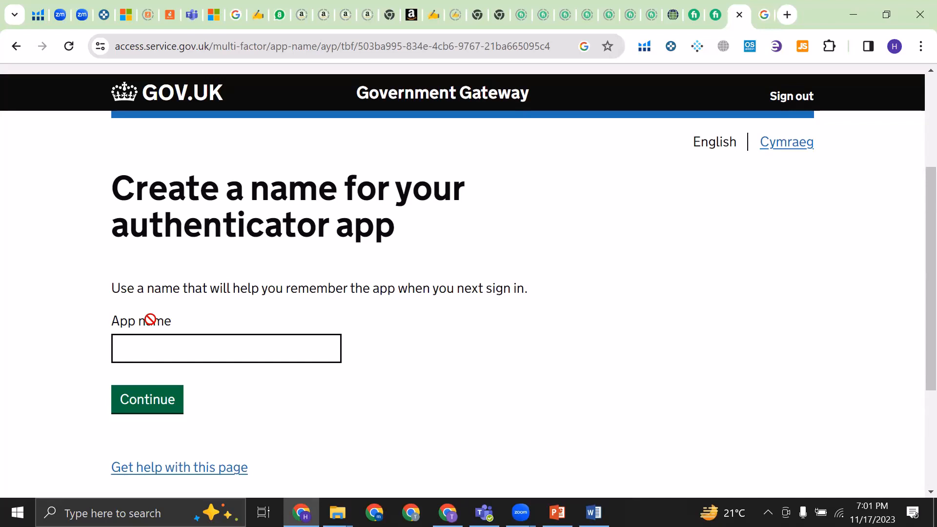
Step: Name the authenticator app 'google' from the autofill suggestion and submit it
scroll(150, 320, "down", 1)
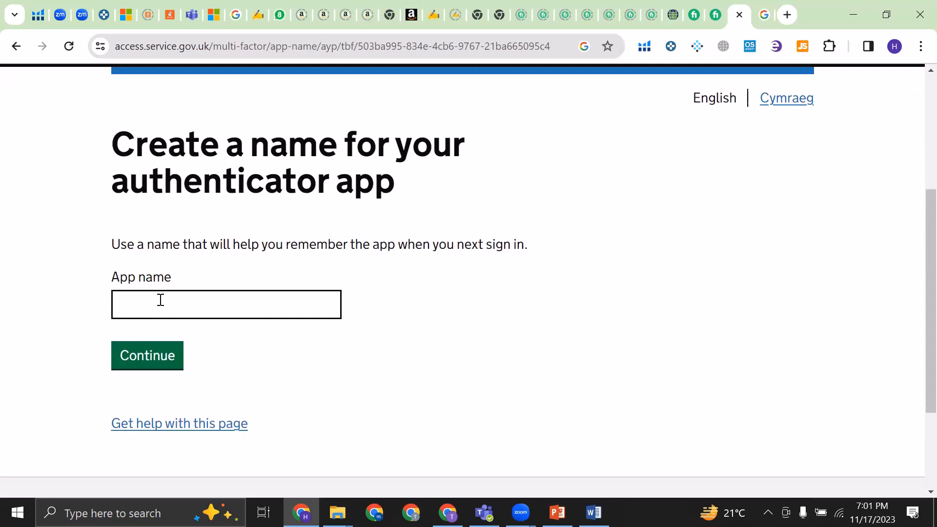
left_click(161, 299)
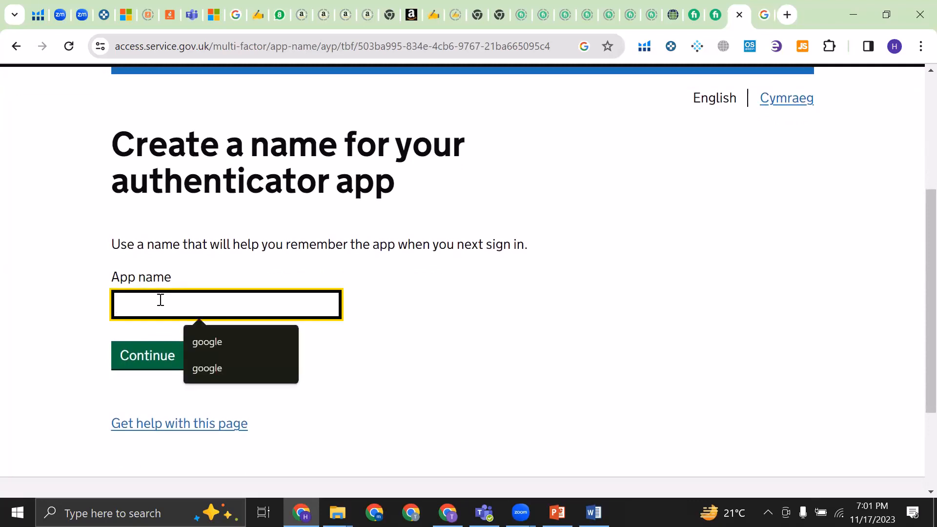
scroll(160, 300, "down", 1)
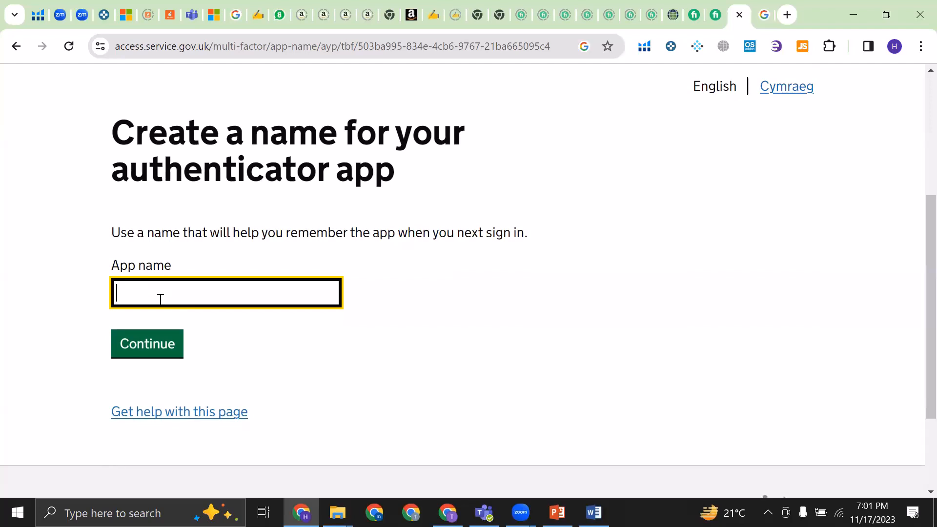
left_click(164, 298)
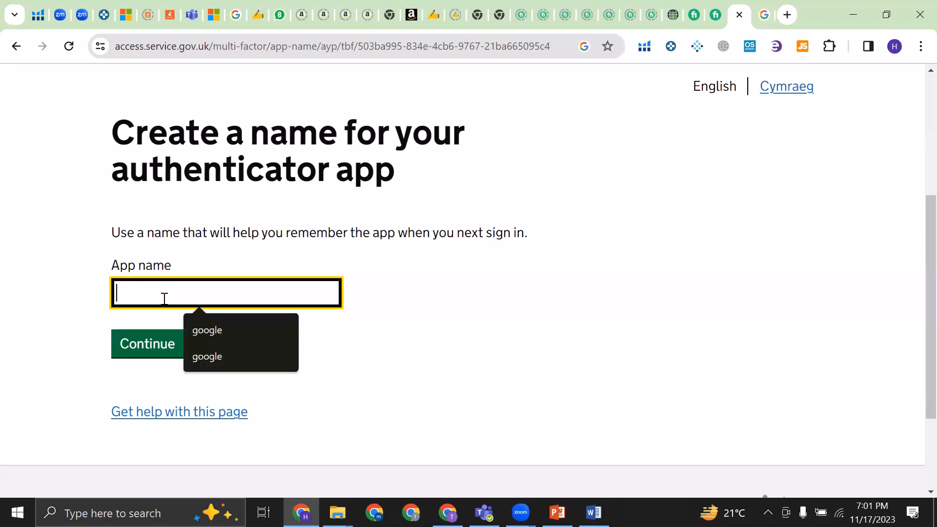
left_click(215, 329)
left_click(171, 346)
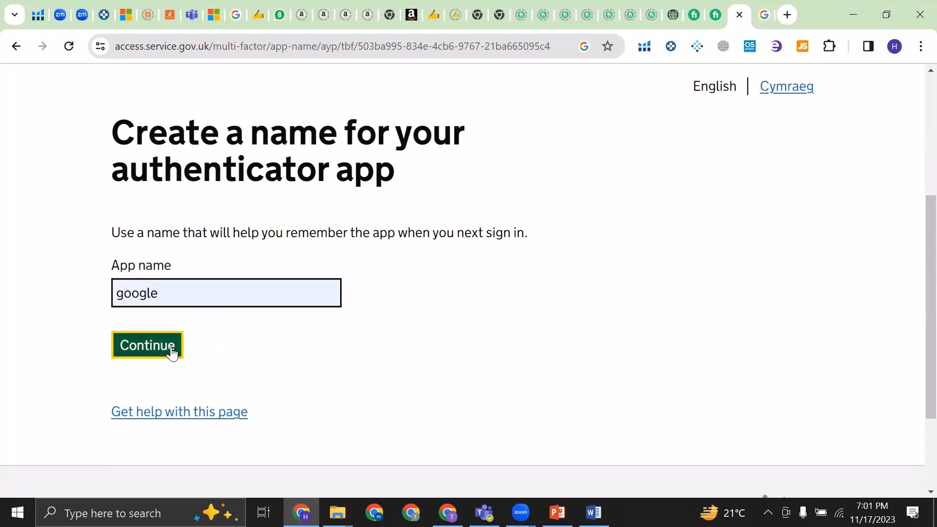
scroll(170, 346, "down", 3)
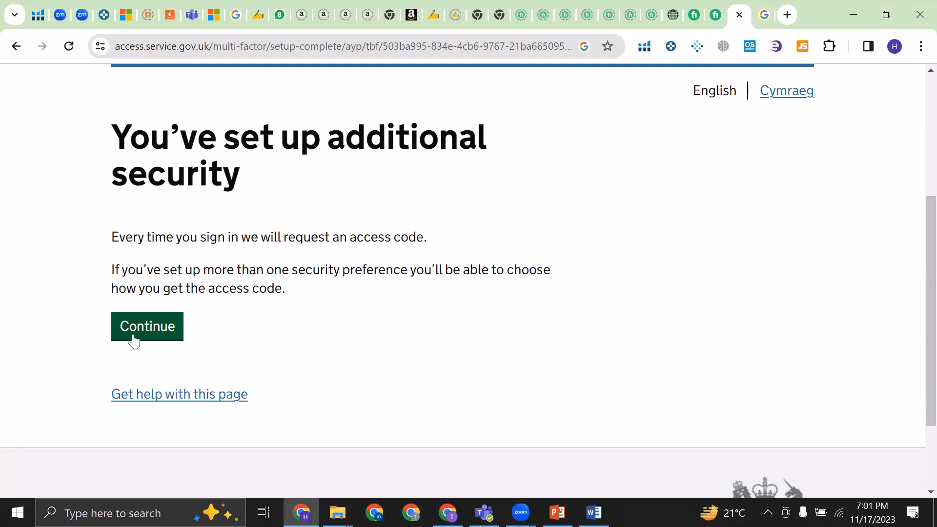
Step: Resume registration and choose the account's existing email for the application
left_click(134, 334)
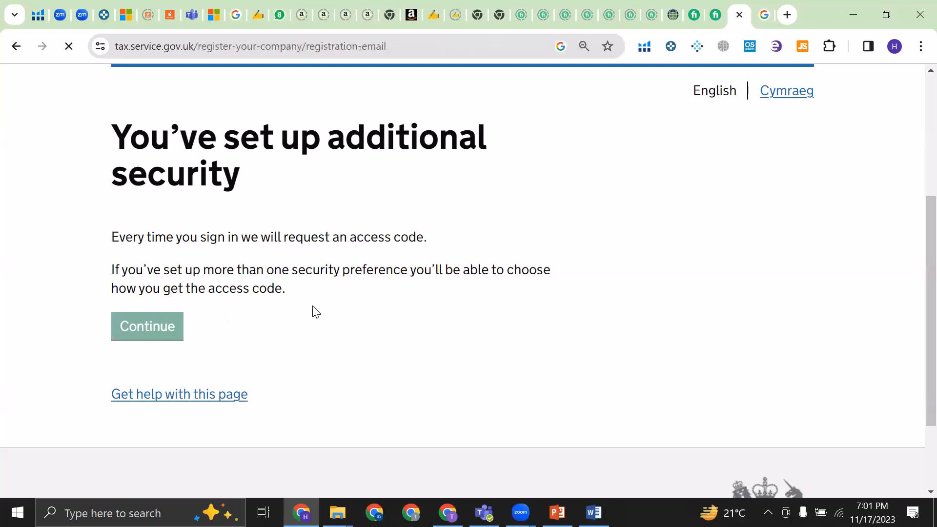
scroll(313, 308, "down", 3)
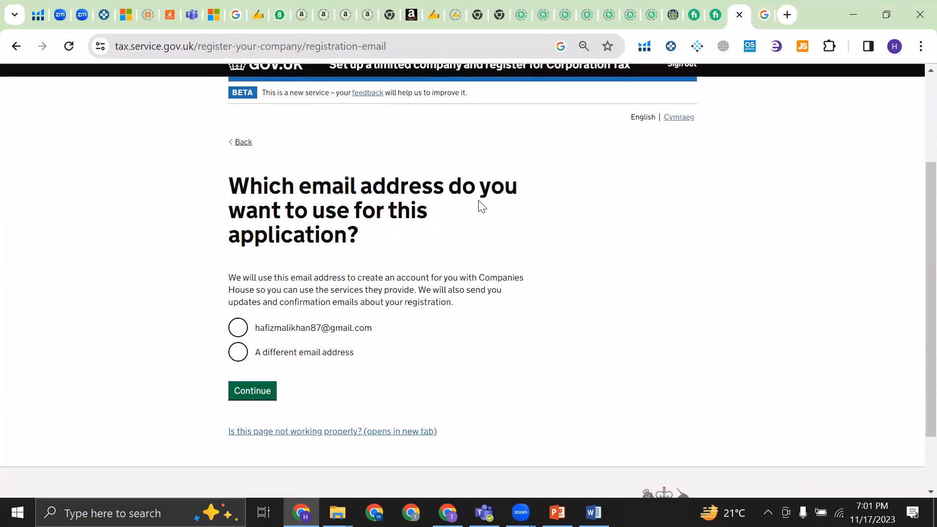
scroll(343, 229, "down", 1)
scroll(343, 228, "down", 2)
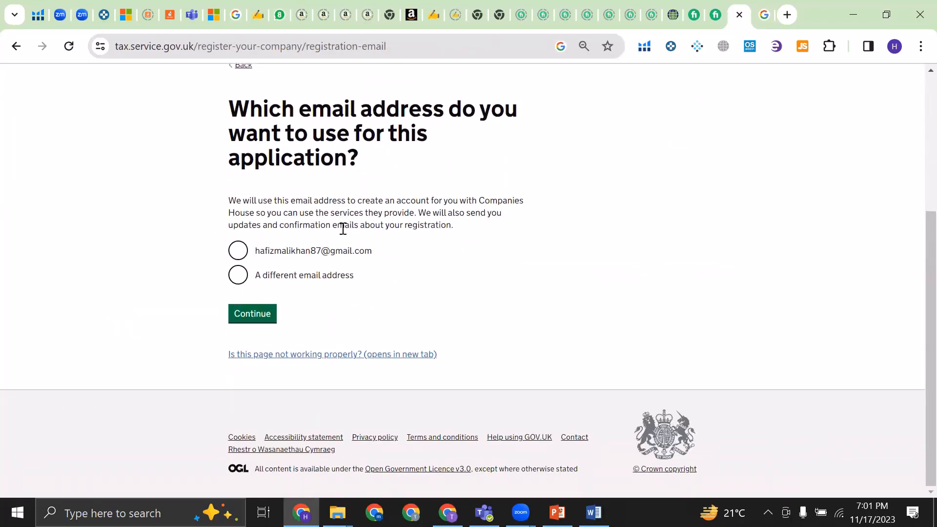
key("ctrl+plus")
key("ctrl+plus")
key("ctrl+plus")
key("ctrl+plus")
left_click(137, 275)
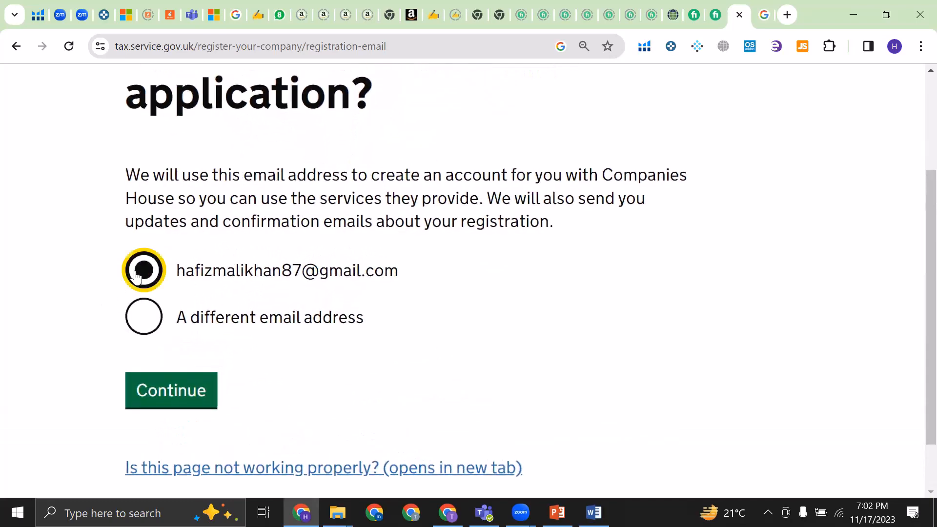
left_click(181, 391)
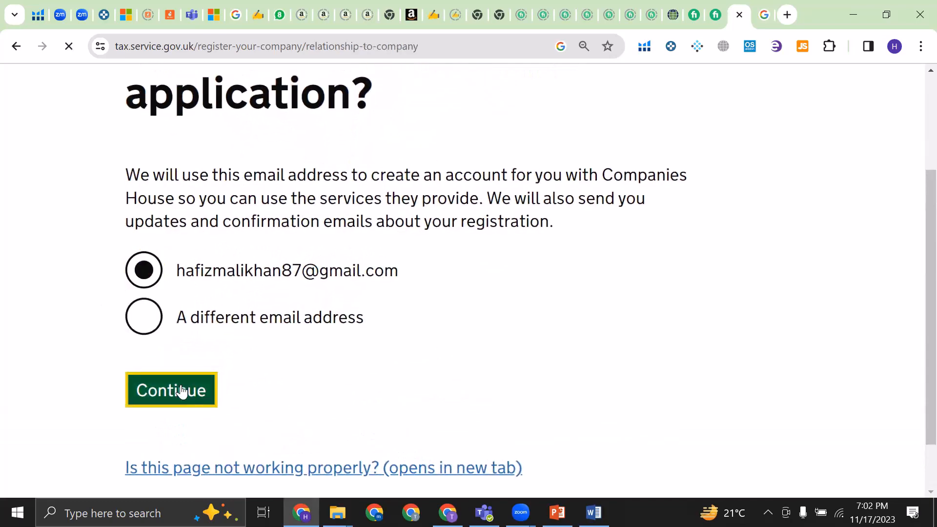
Step: Answer Company director as your relationship to the company and save
scroll(304, 349, "down", 3)
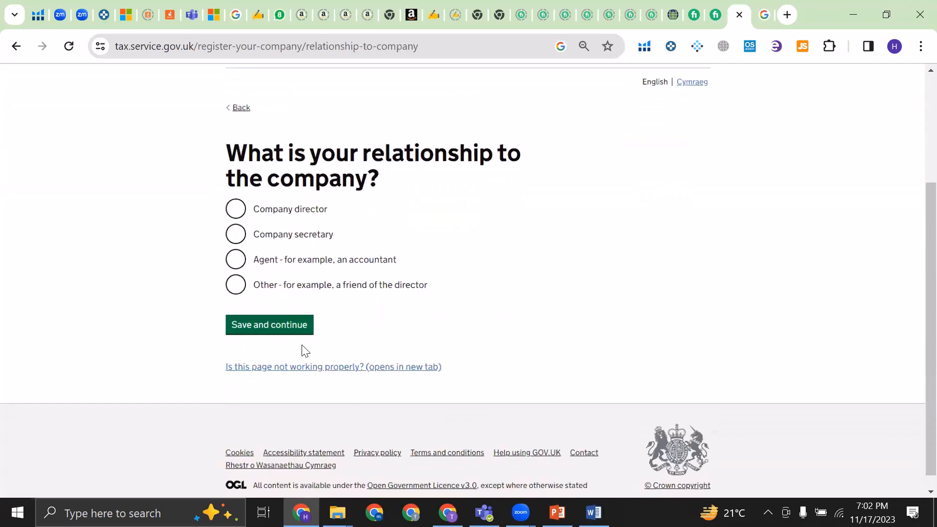
key("ctrl+plus")
key("ctrl+plus")
key("ctrl+plus")
scroll(324, 126, "up", 2)
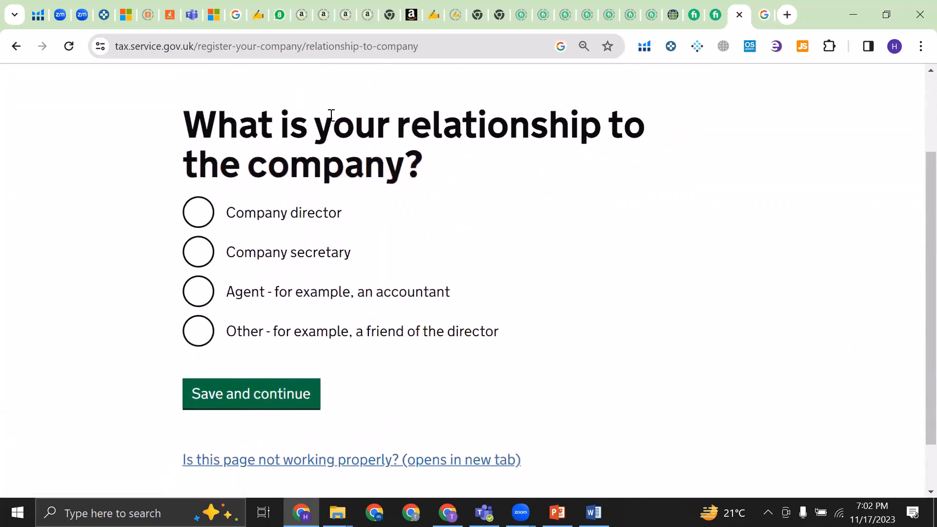
left_click(206, 212)
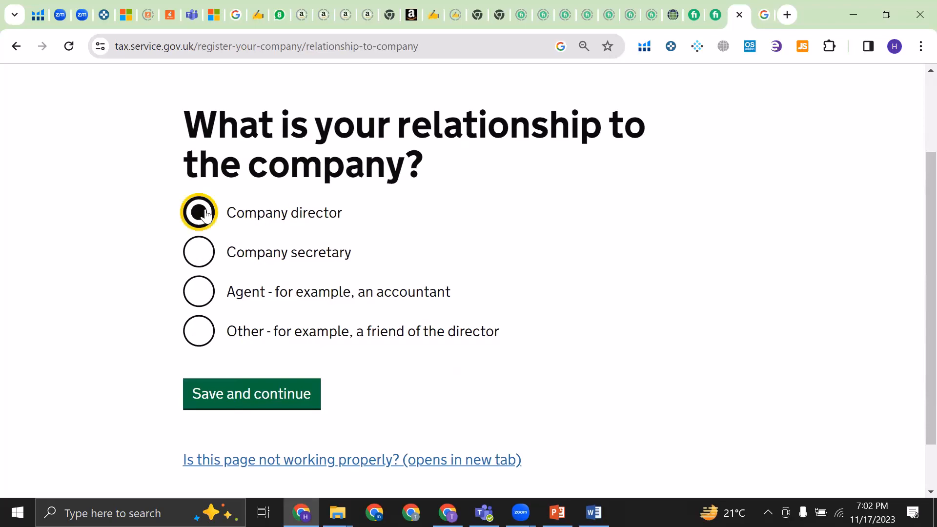
left_click(245, 398)
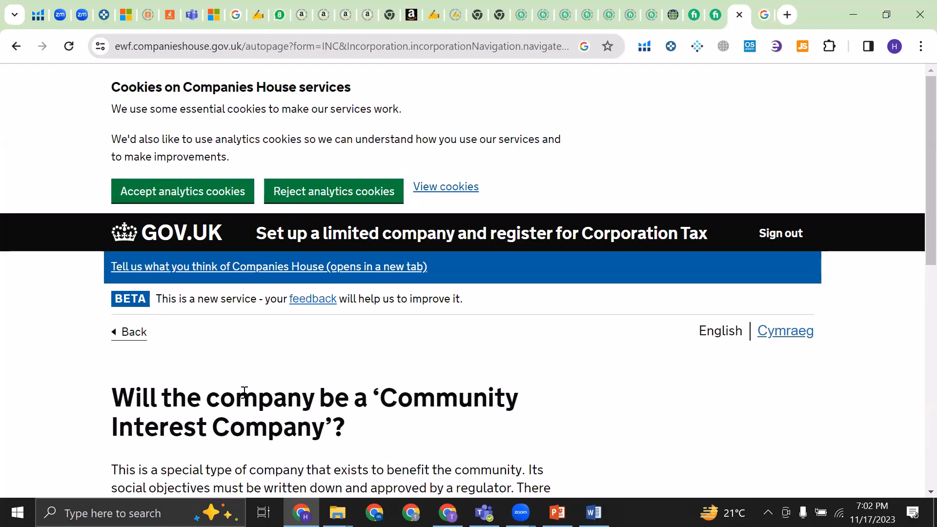
Step: Answer No to the Community Interest Company question and save
scroll(244, 392, "down", 4)
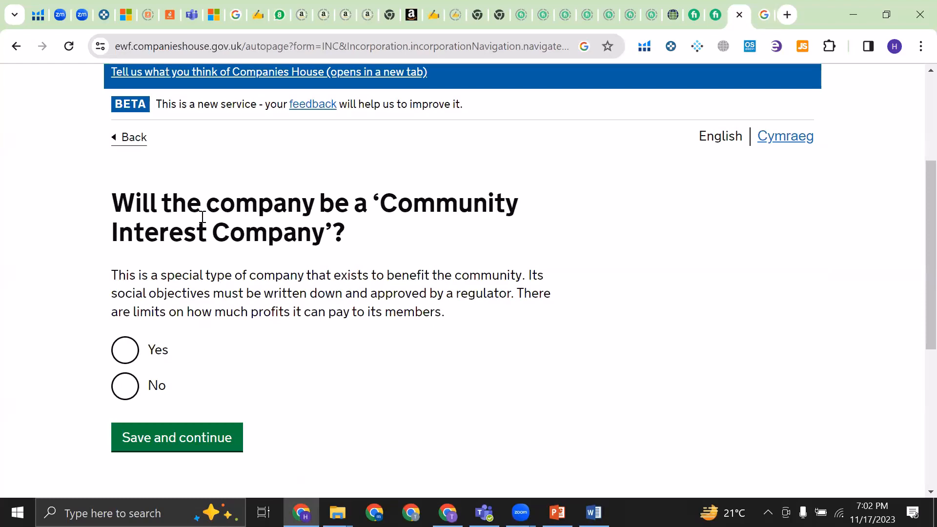
scroll(202, 216, "down", 2)
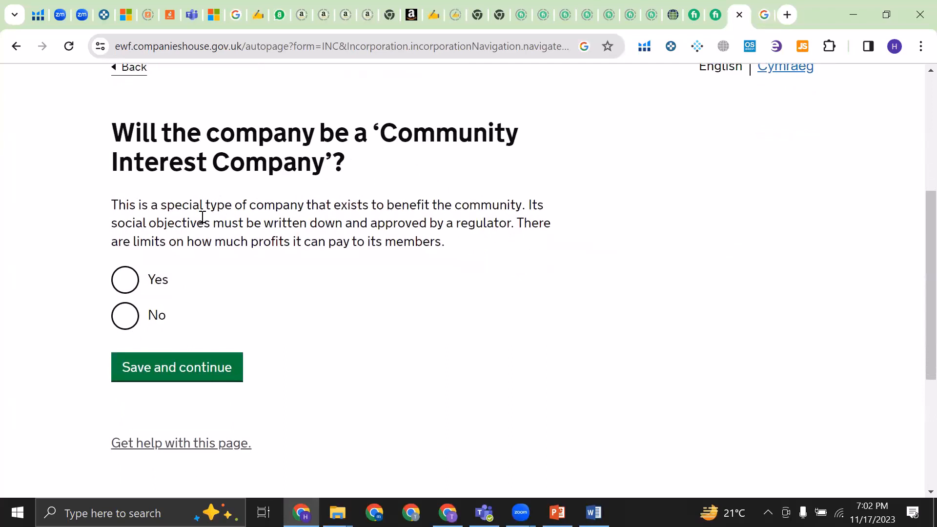
scroll(202, 216, "down", 1)
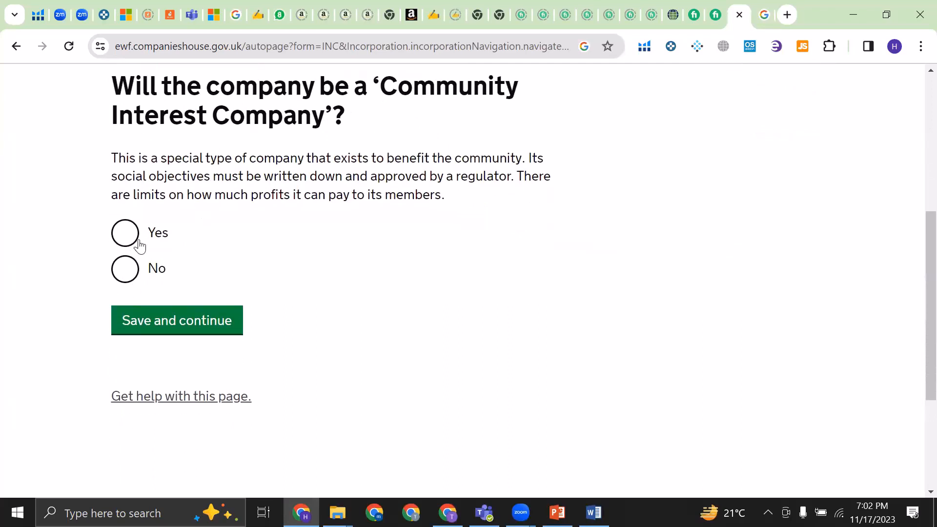
scroll(234, 211, "up", 1)
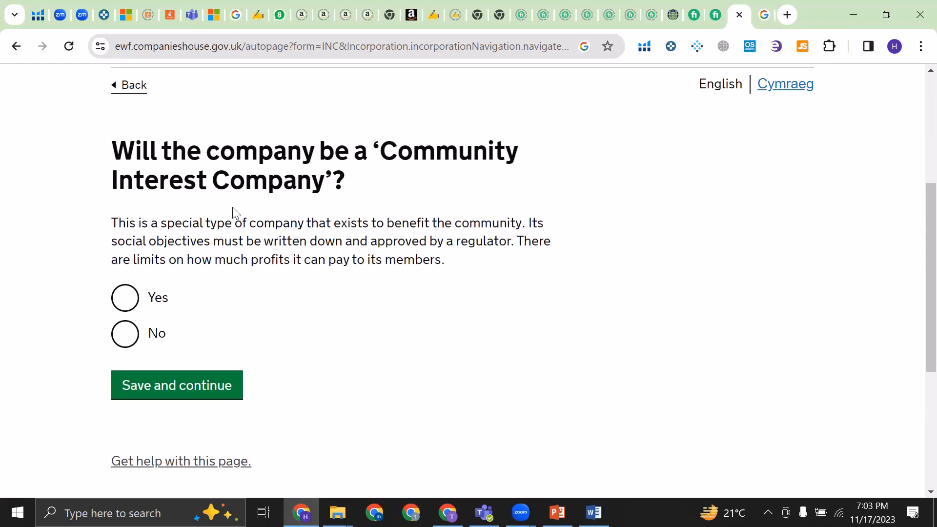
left_click(126, 335)
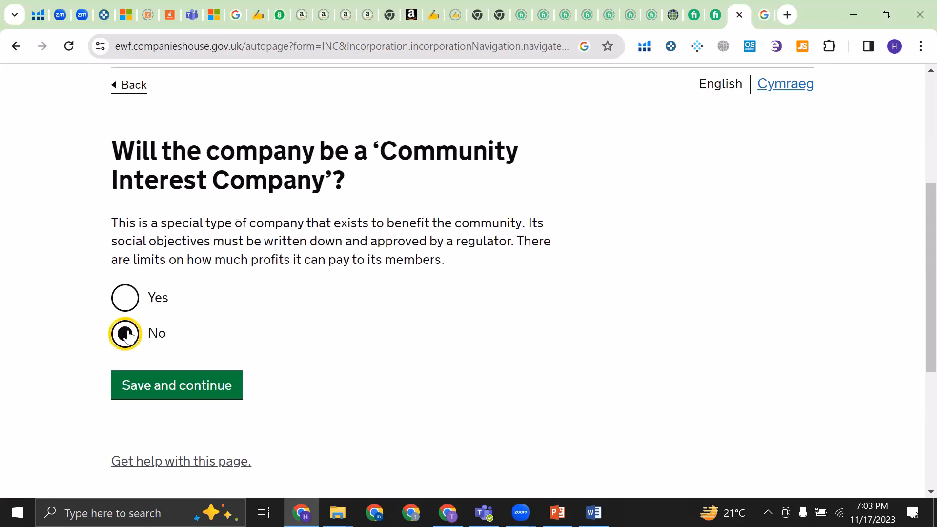
scroll(128, 336, "down", 1)
left_click(135, 324)
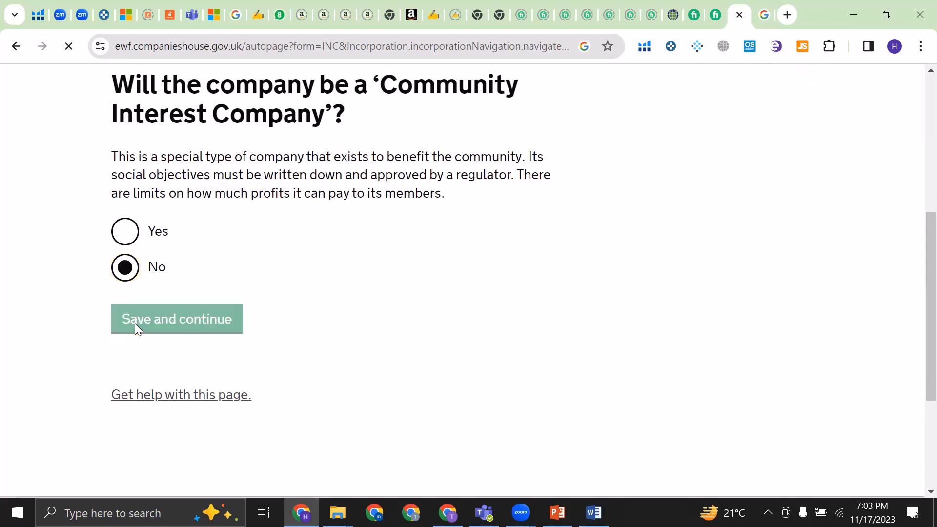
Step: Choose limited by shares as the company type and save
scroll(322, 273, "down", 3)
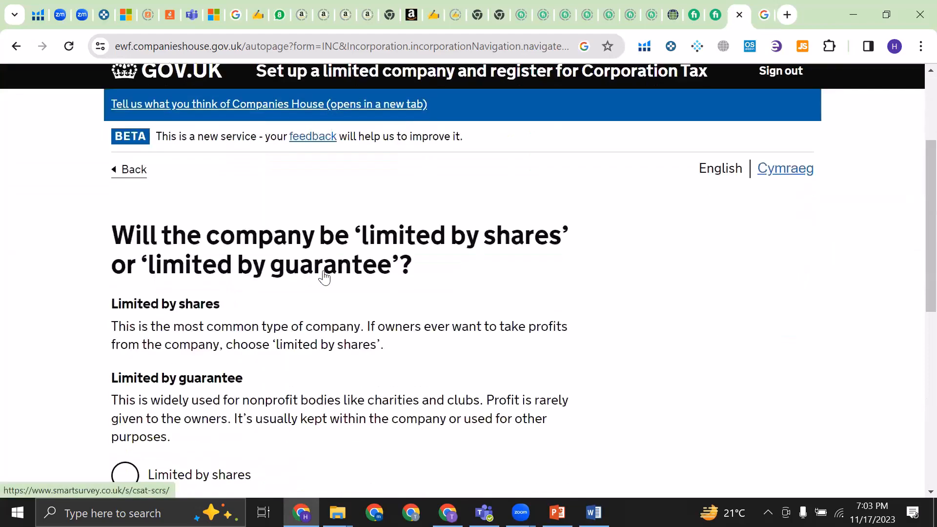
scroll(437, 227, "down", 2)
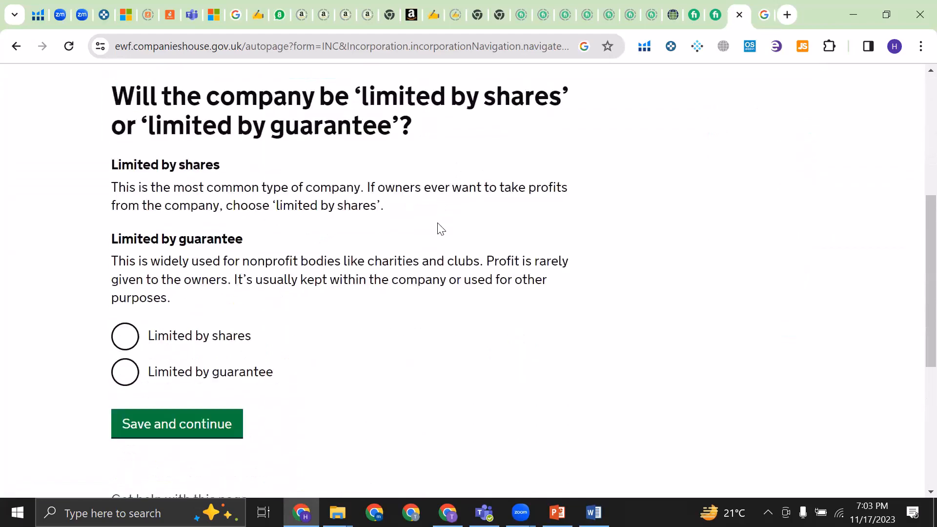
left_click(132, 331)
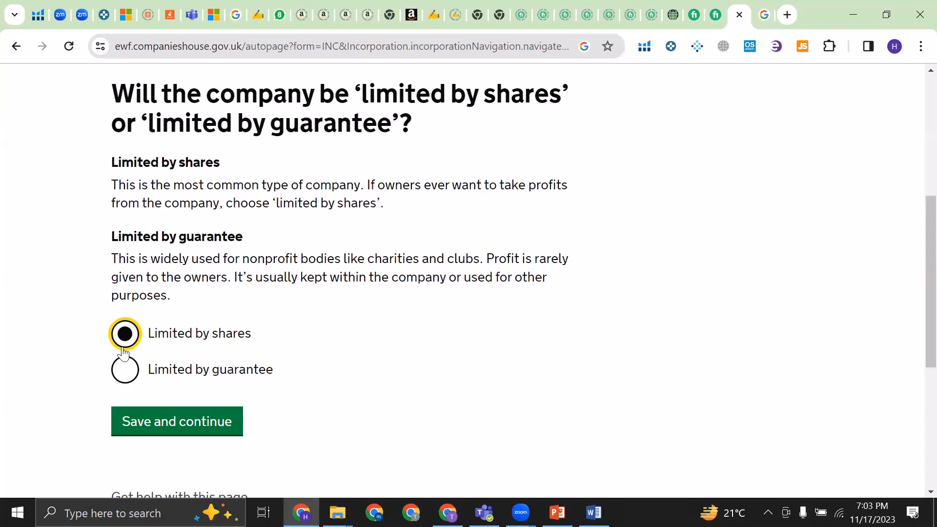
left_click(160, 421)
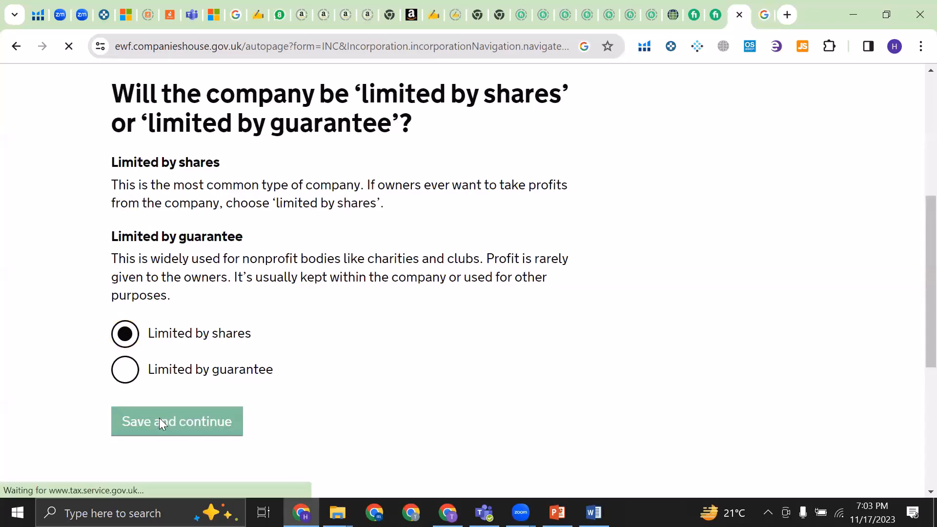
scroll(159, 423, "down", 4)
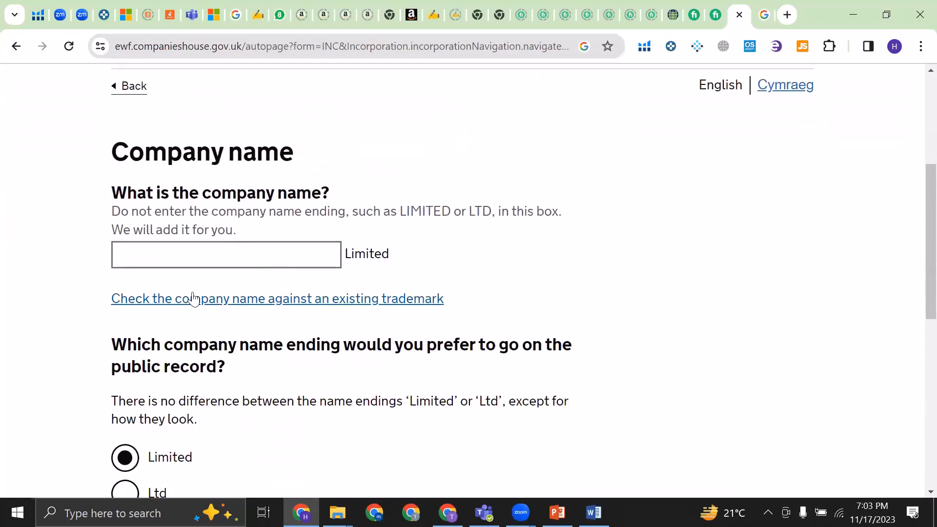
scroll(217, 253, "down", 1)
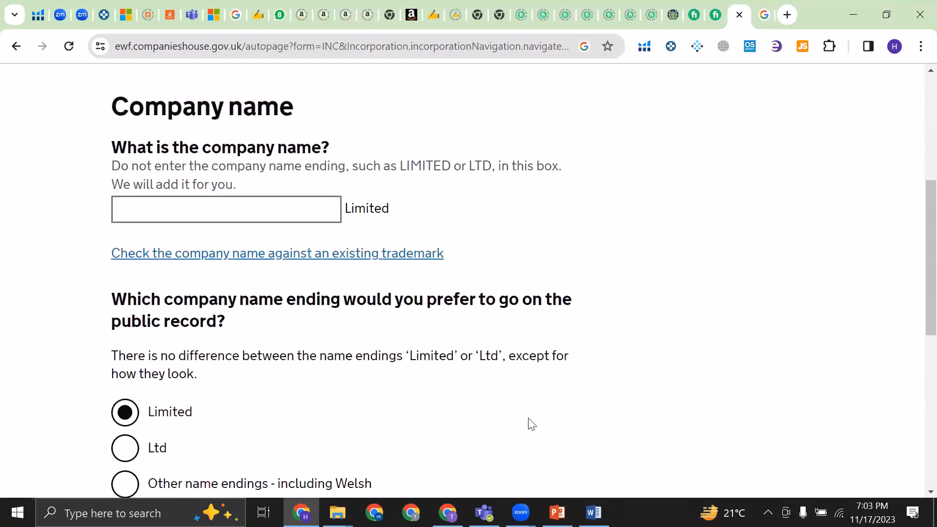
left_click(594, 512)
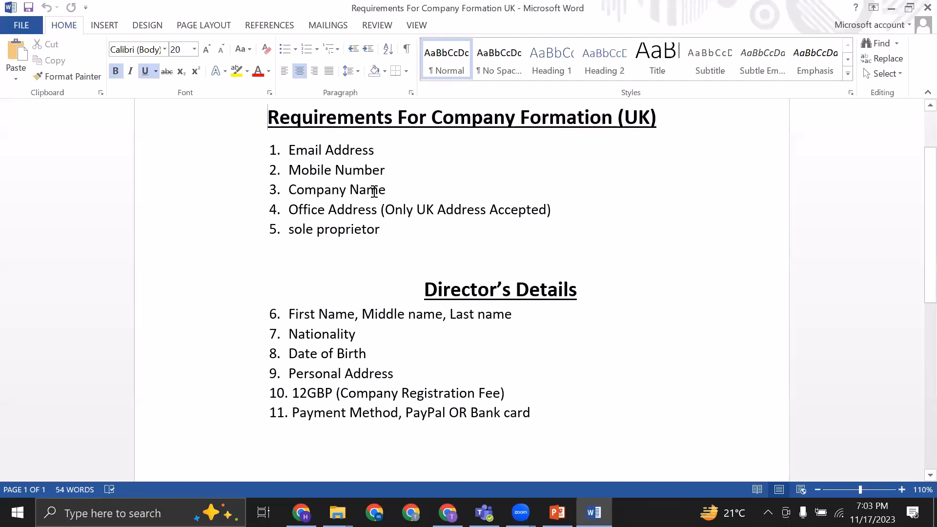
left_click(890, 8)
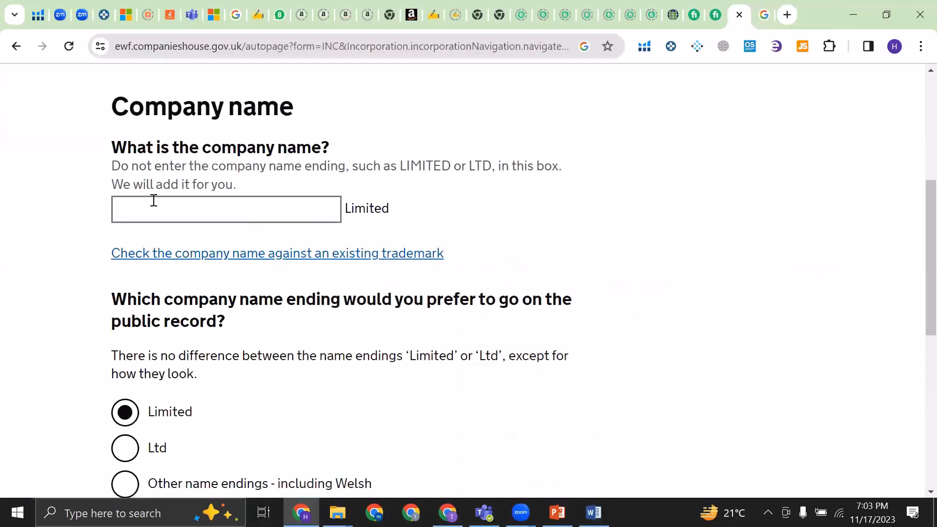
left_click(153, 201)
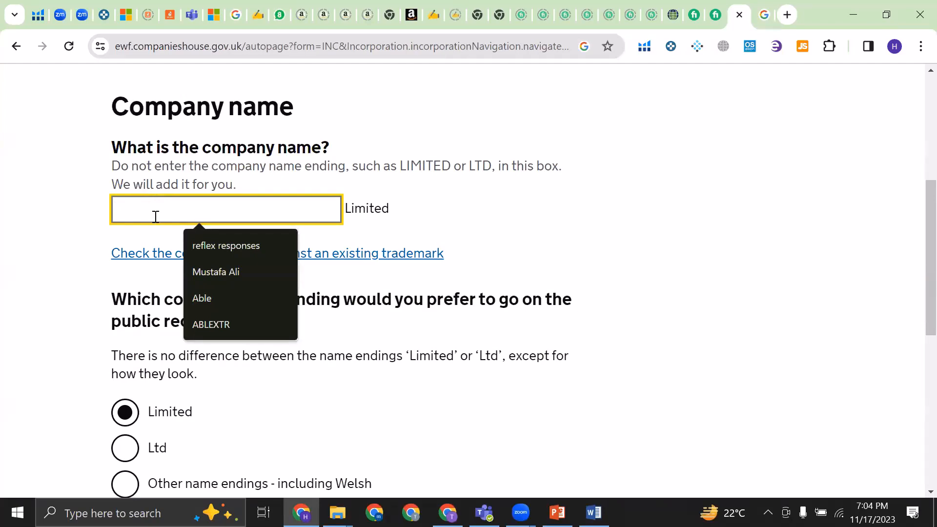
Step: Enter AKSoloutions as the company name, replacing an earlier partial entry
type("ak")
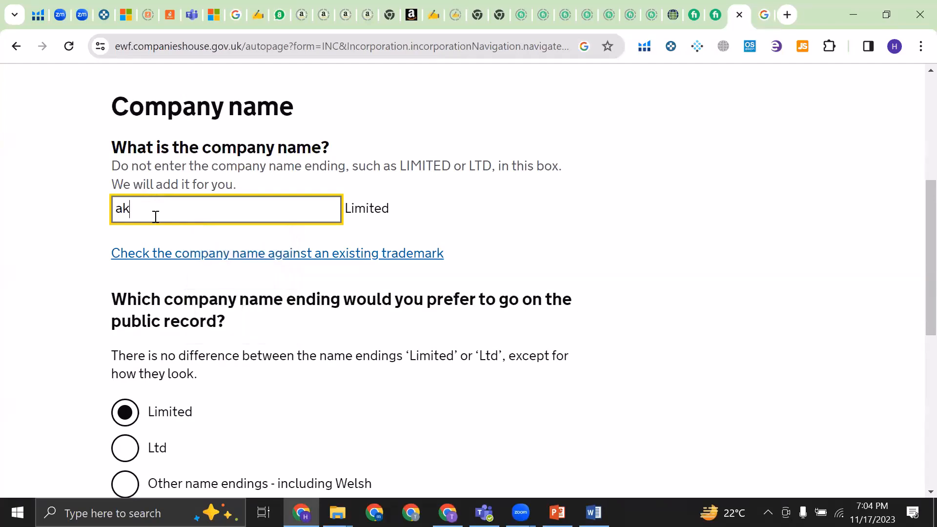
key("BackSpace")
key("BackSpace")
scroll(155, 217, "down", 1)
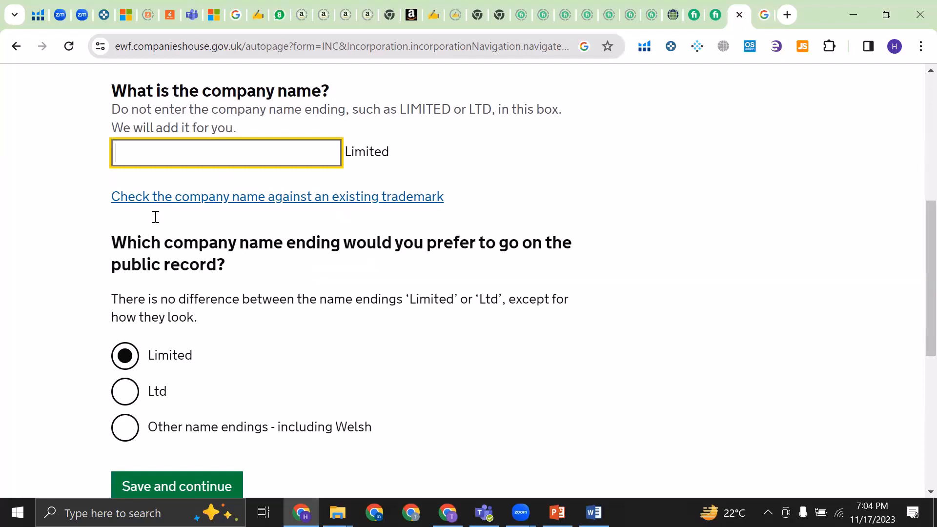
scroll(156, 216, "down", 1)
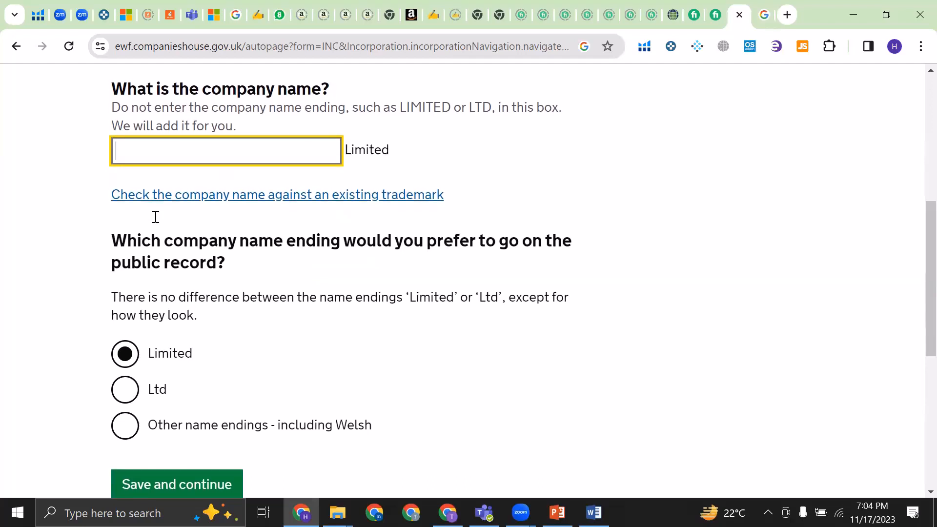
scroll(156, 217, "up", 2)
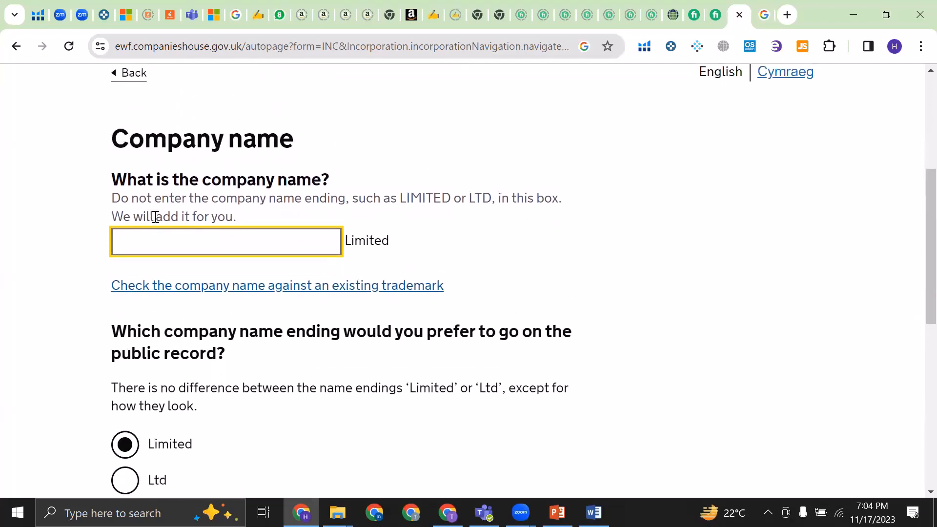
scroll(155, 216, "down", 2)
scroll(155, 216, "down", 2)
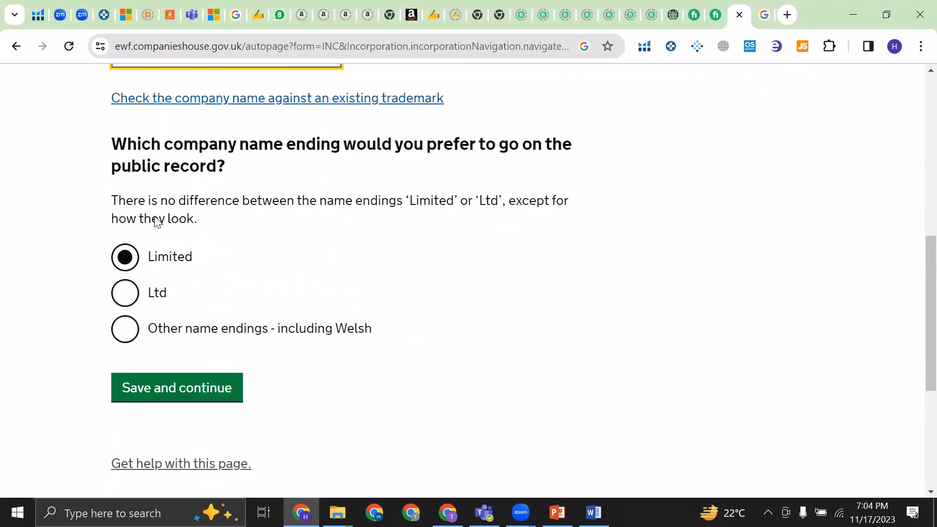
scroll(156, 217, "up", 3)
left_click(162, 180)
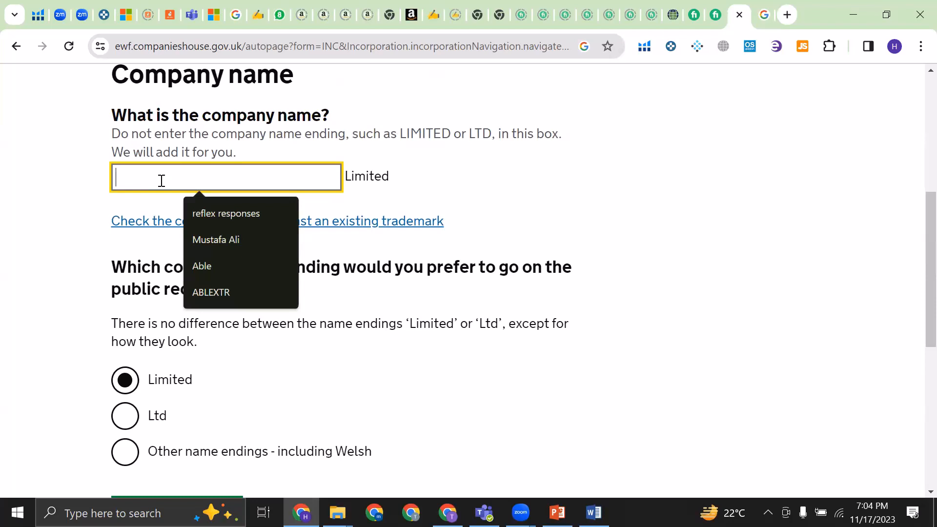
type("AK")
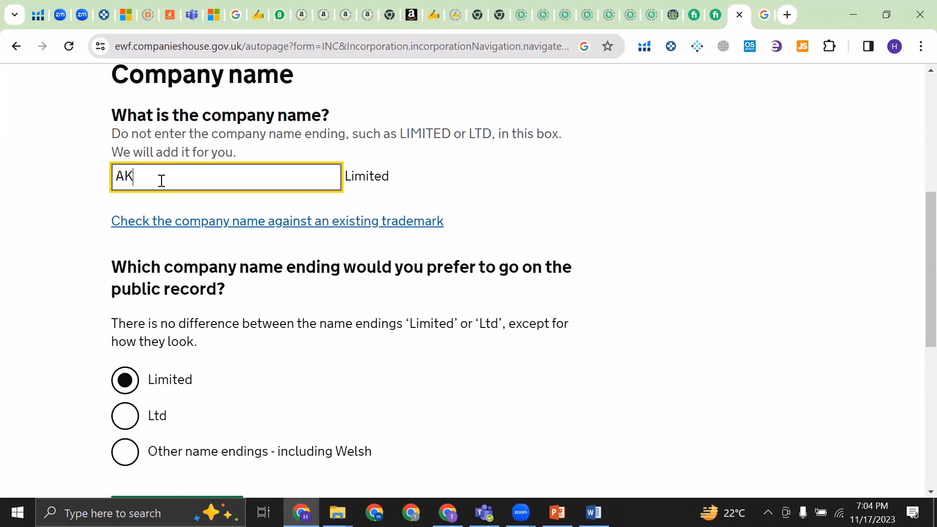
type("Solo")
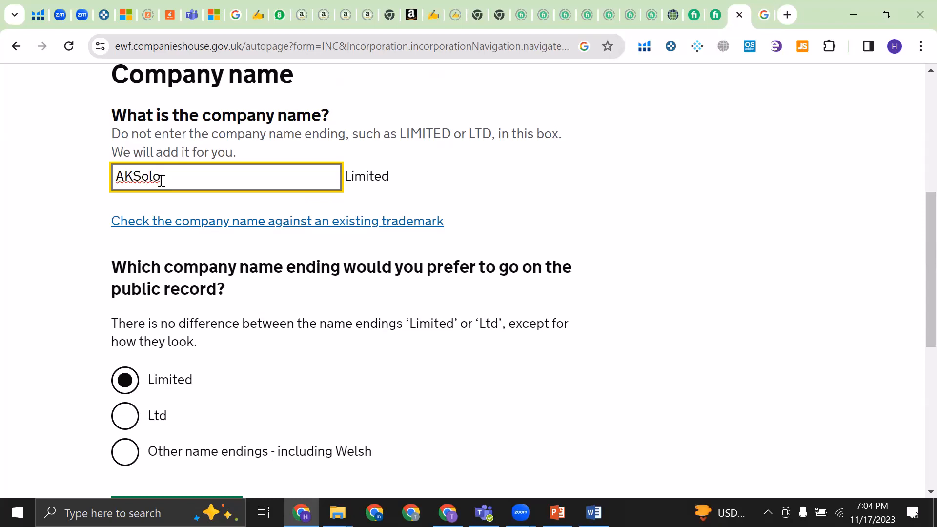
type("utions")
Step: Select Ltd as the company name ending
scroll(389, 203, "down", 1)
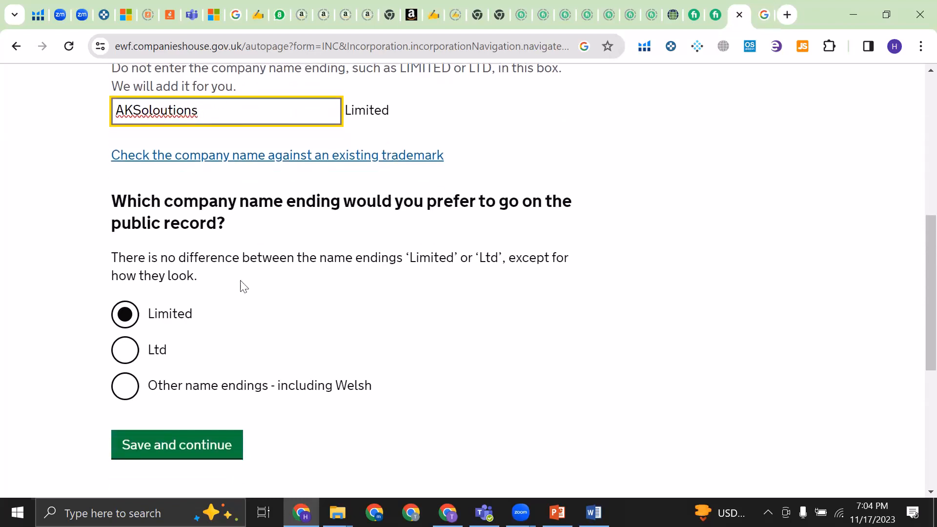
scroll(205, 310, "down", 1)
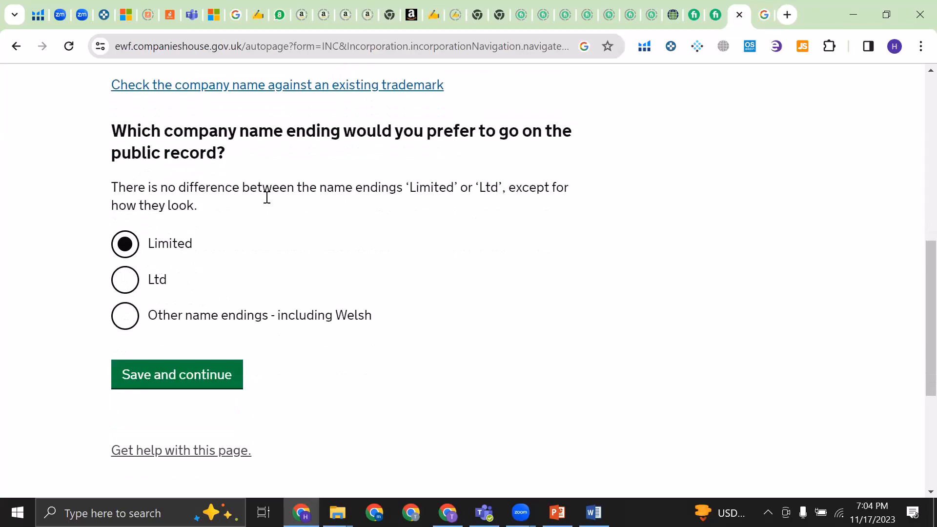
scroll(266, 197, "up", 3)
scroll(339, 217, "down", 1)
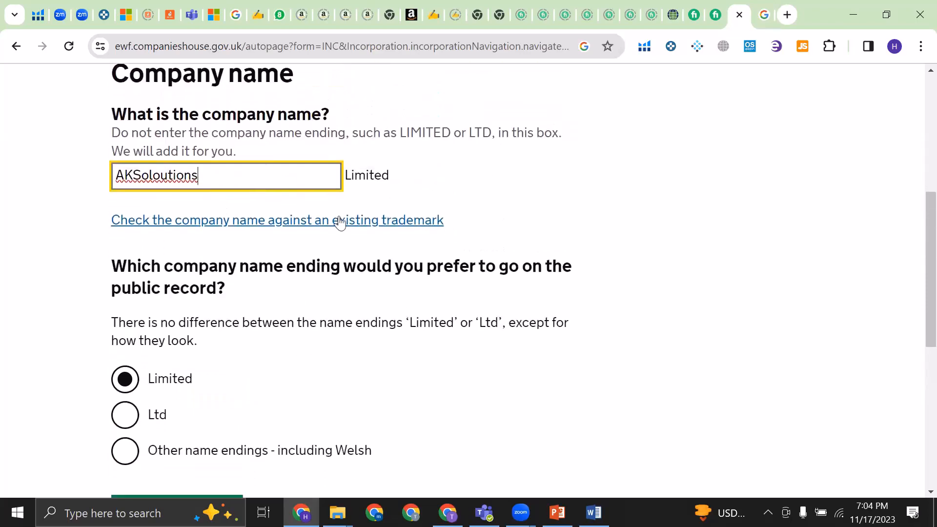
left_click(134, 415)
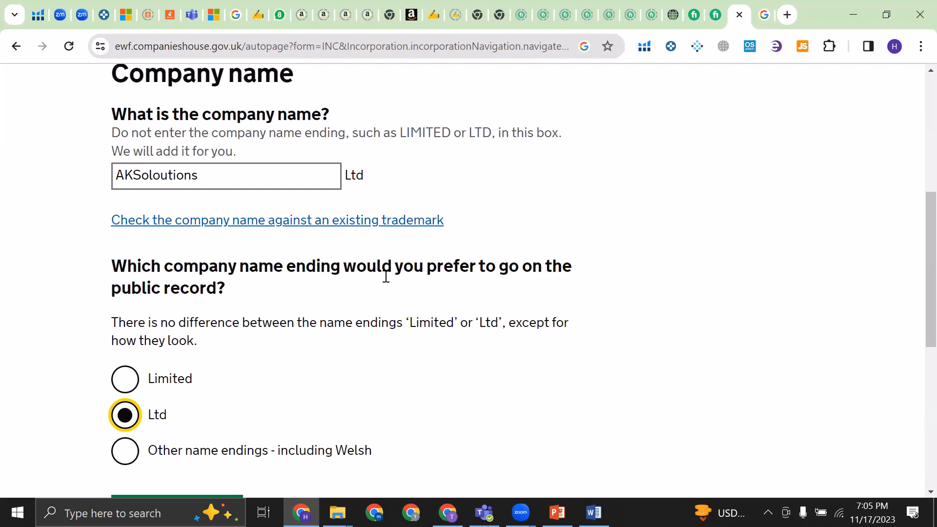
Step: Submit AKSoloutions Ltd as the company name; it matches the existing AK SOLUTIONS LTD
scroll(386, 276, "down", 1)
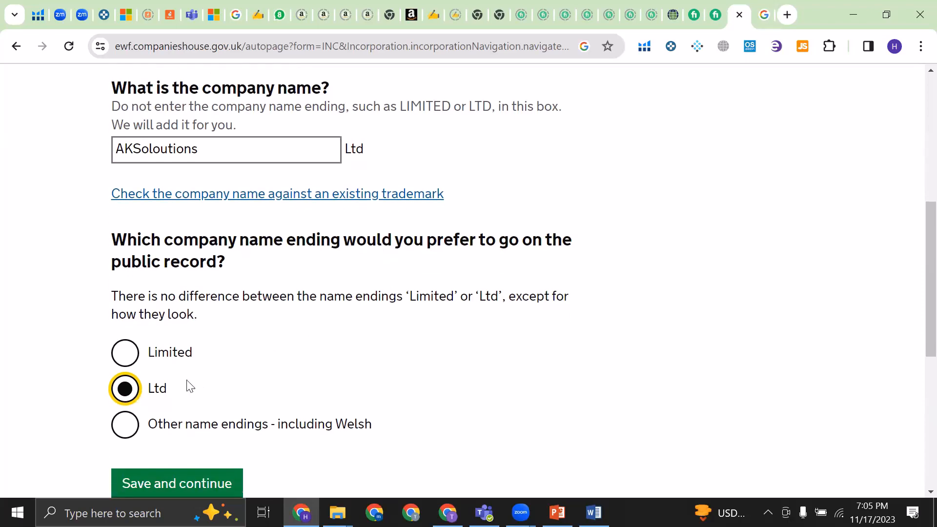
scroll(187, 385, "down", 1)
scroll(198, 383, "down", 1)
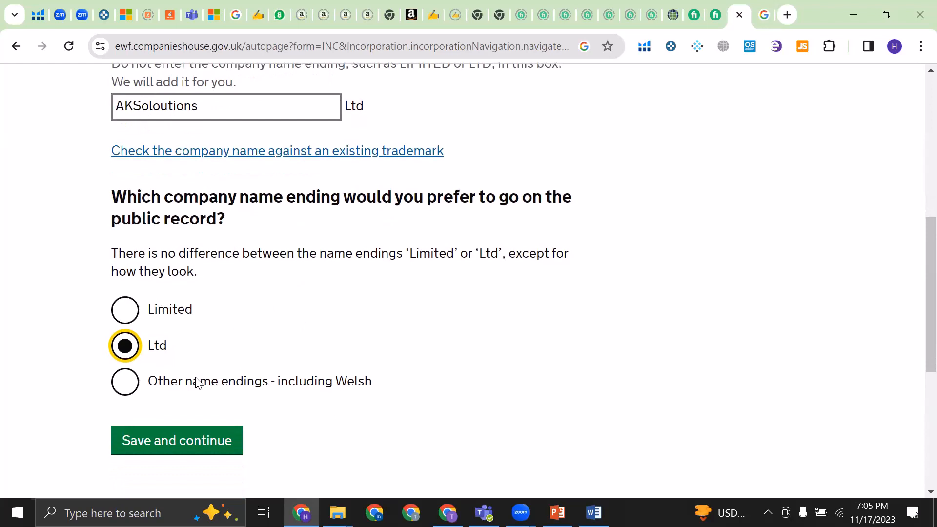
scroll(196, 382, "up", 1)
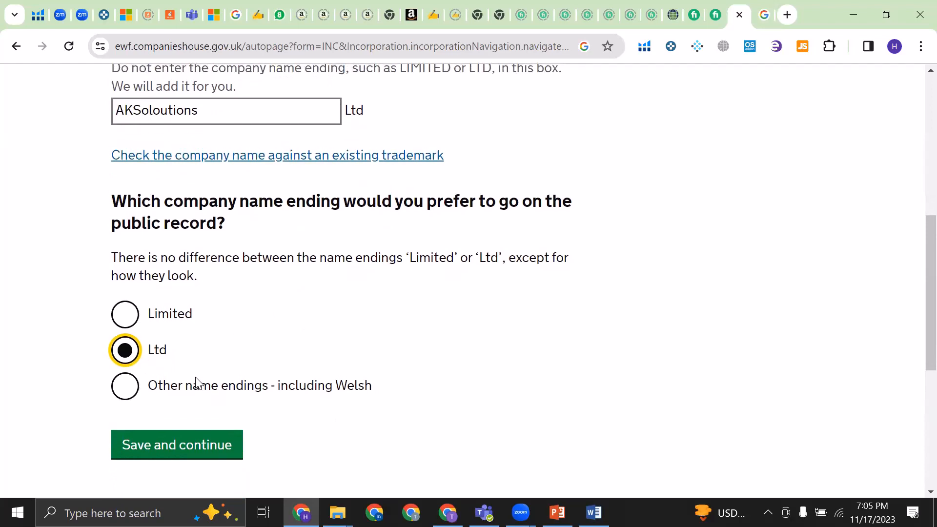
scroll(197, 382, "down", 1)
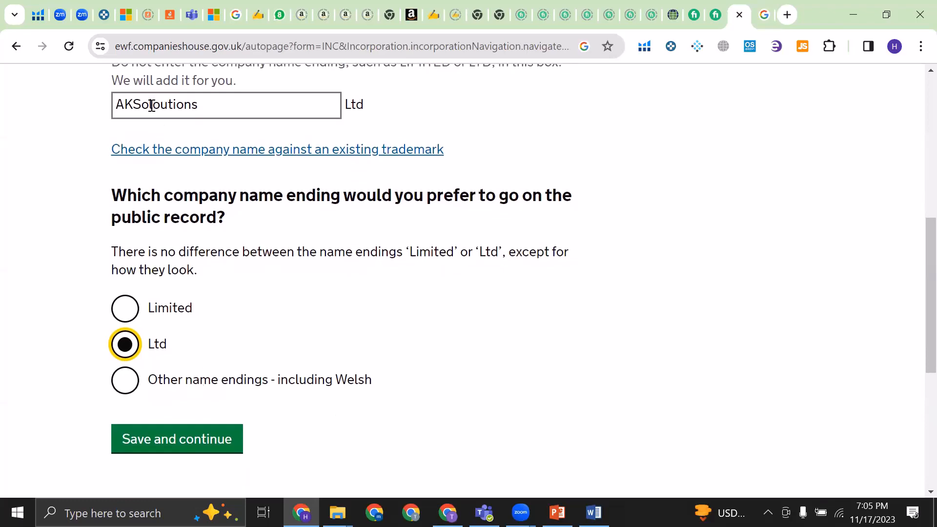
left_click(181, 430)
scroll(182, 419, "down", 10)
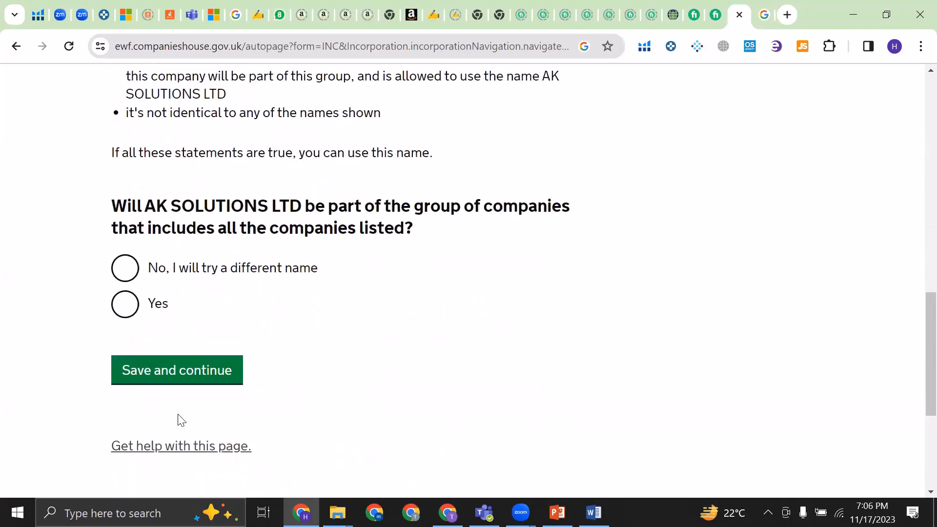
Step: Choose to try a different name, then review AKSOLOTIONS with the Ltd ending
scroll(181, 420, "down", 1)
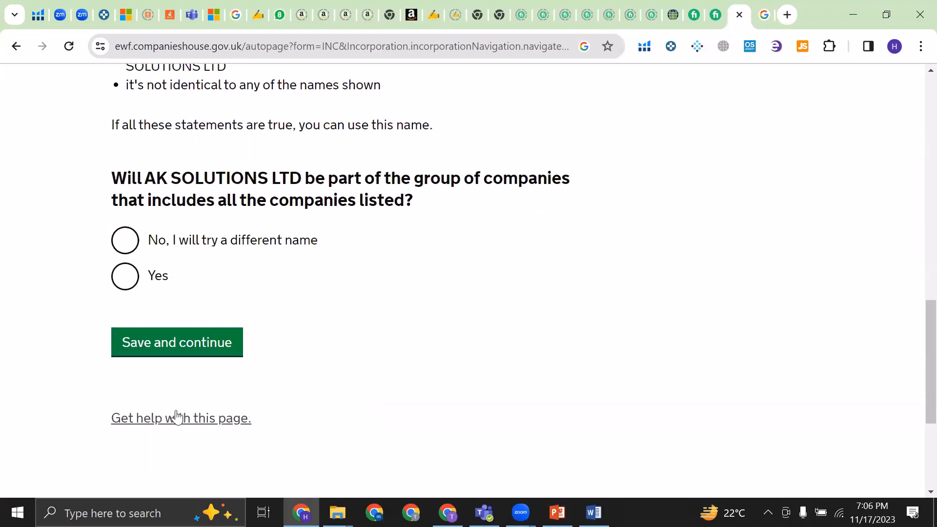
scroll(177, 414, "down", 2)
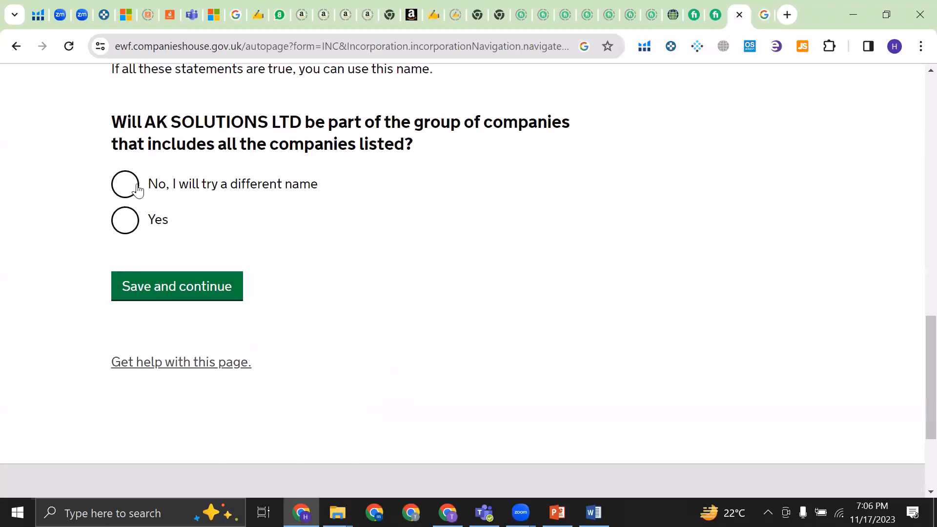
left_click(135, 191)
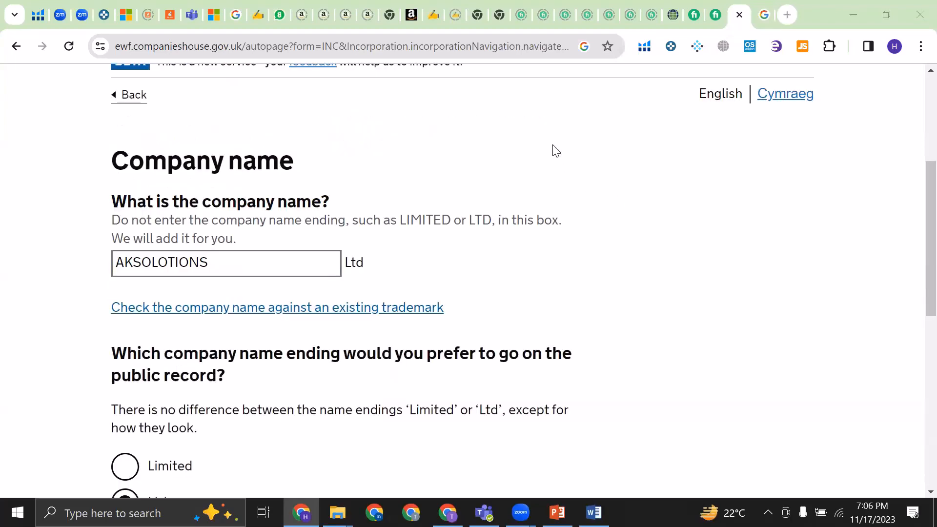
scroll(350, 262, "down", 2)
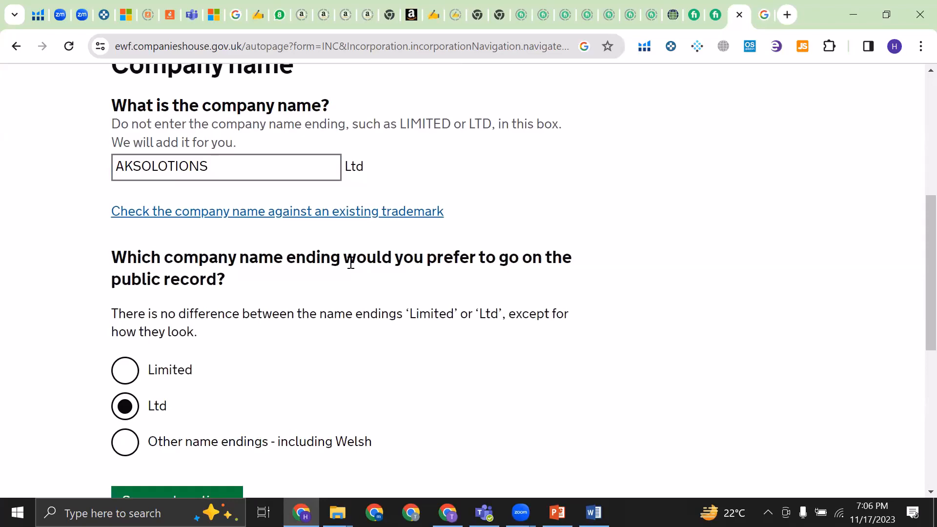
scroll(349, 261, "up", 2)
scroll(349, 261, "down", 2)
scroll(199, 410, "down", 2)
scroll(205, 340, "up", 1)
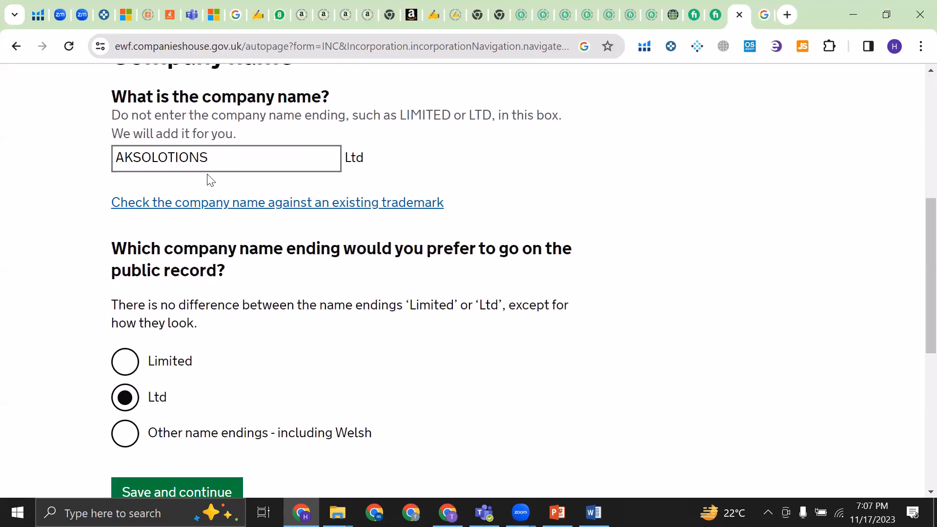
scroll(207, 180, "down", 1)
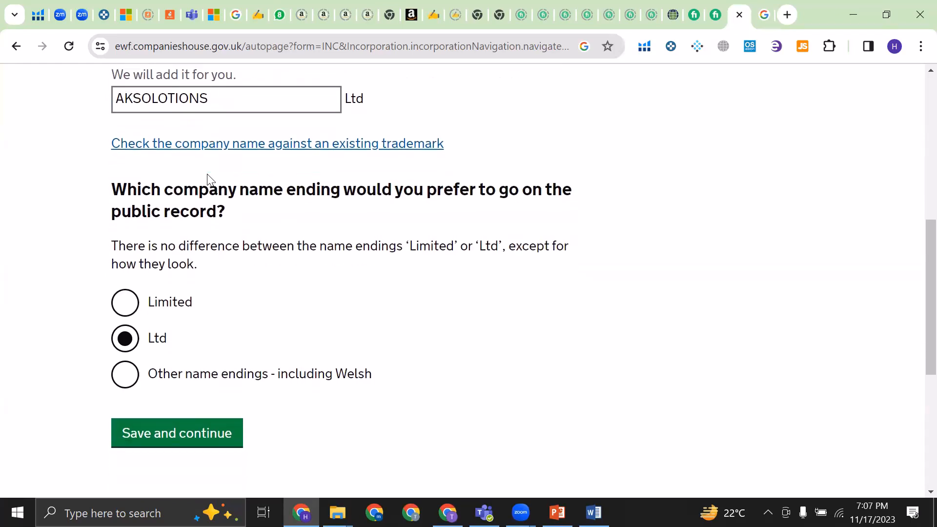
scroll(207, 181, "down", 2)
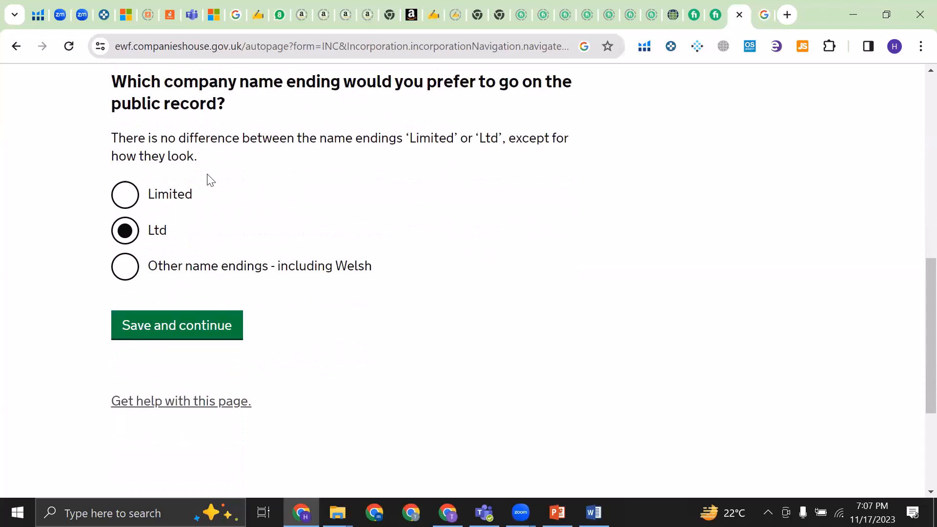
Step: Save and continue with AKSOLOTIONS Ltd as the revised company name
left_click(184, 323)
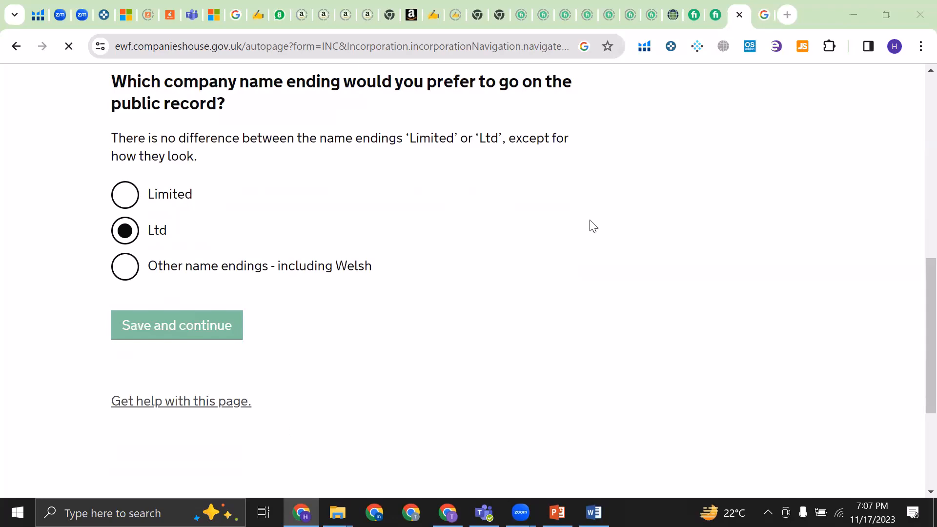
scroll(303, 247, "up", 1)
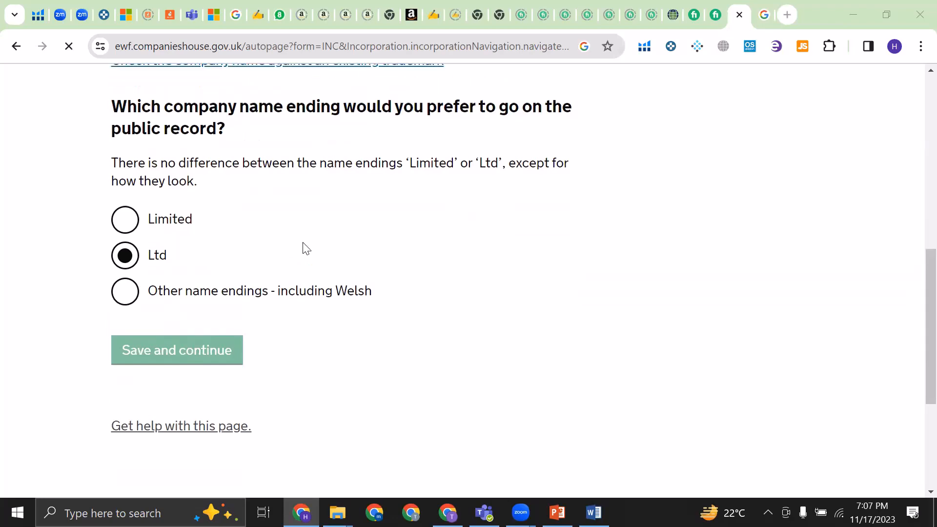
scroll(304, 248, "up", 5)
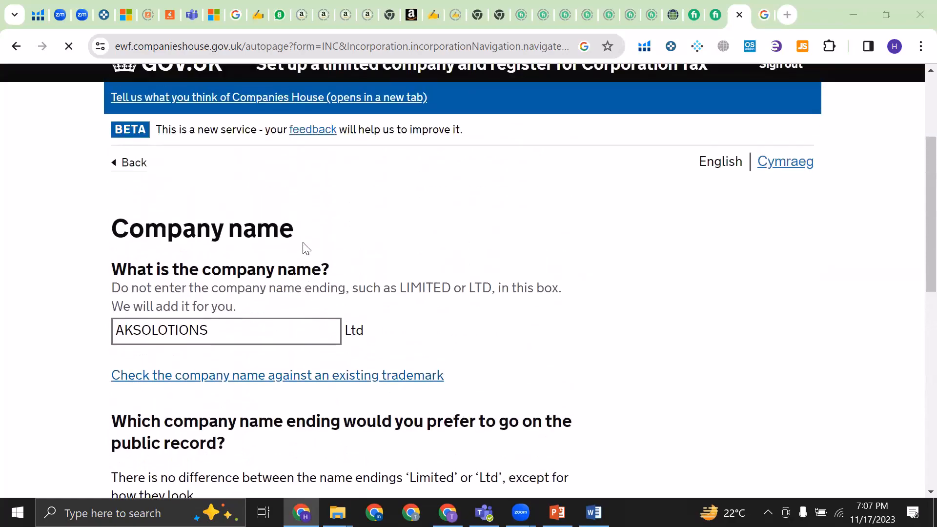
scroll(304, 247, "down", 9)
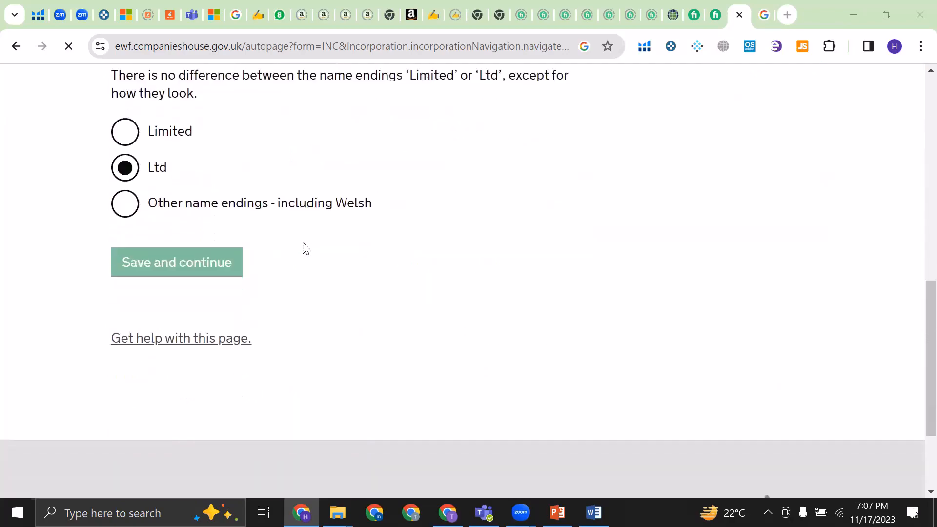
scroll(303, 243, "up", 11)
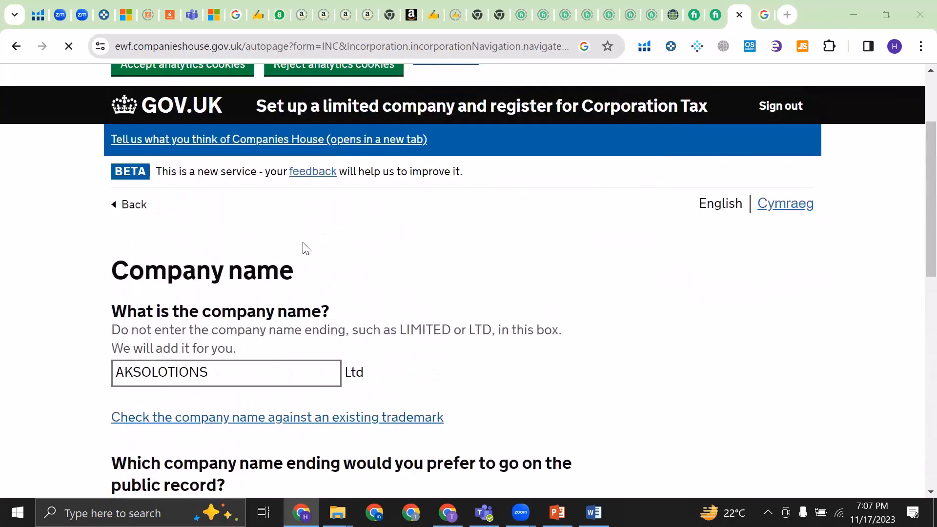
scroll(303, 242, "down", 10)
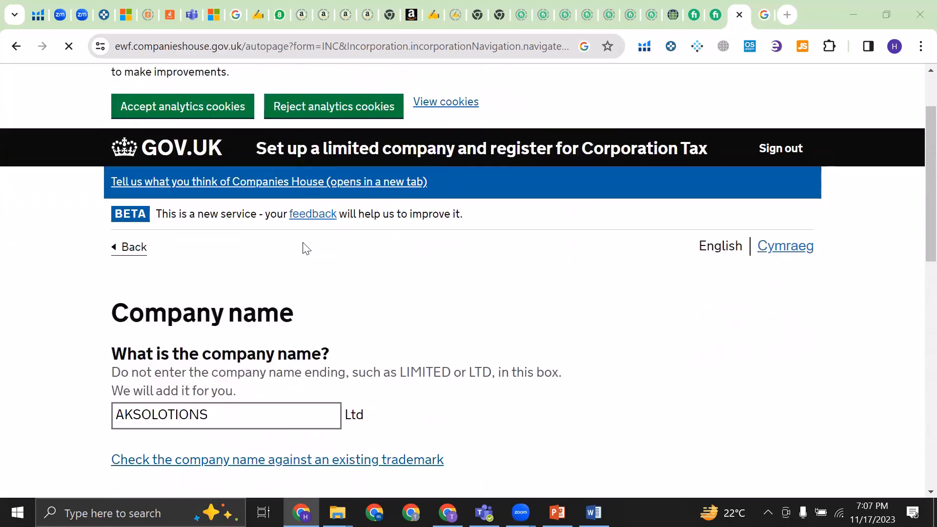
scroll(306, 249, "down", 5)
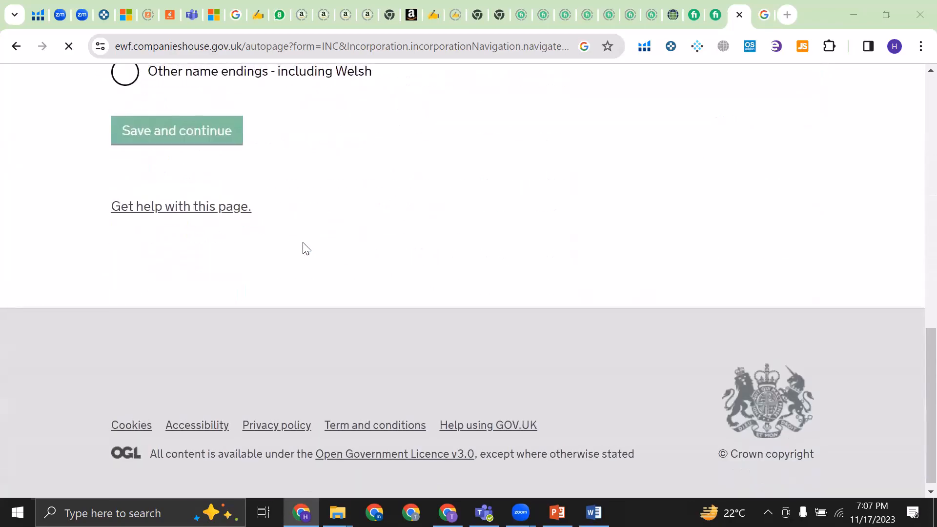
scroll(306, 248, "up", 5)
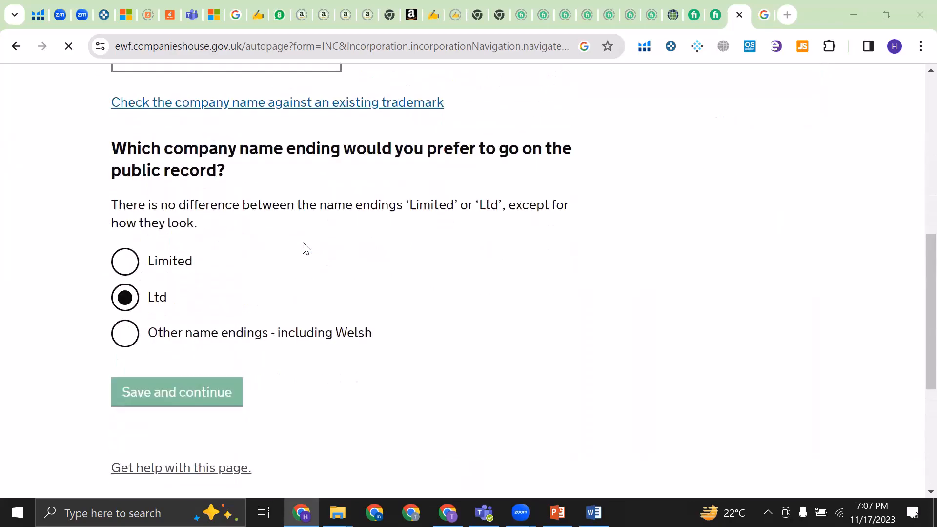
scroll(306, 248, "up", 6)
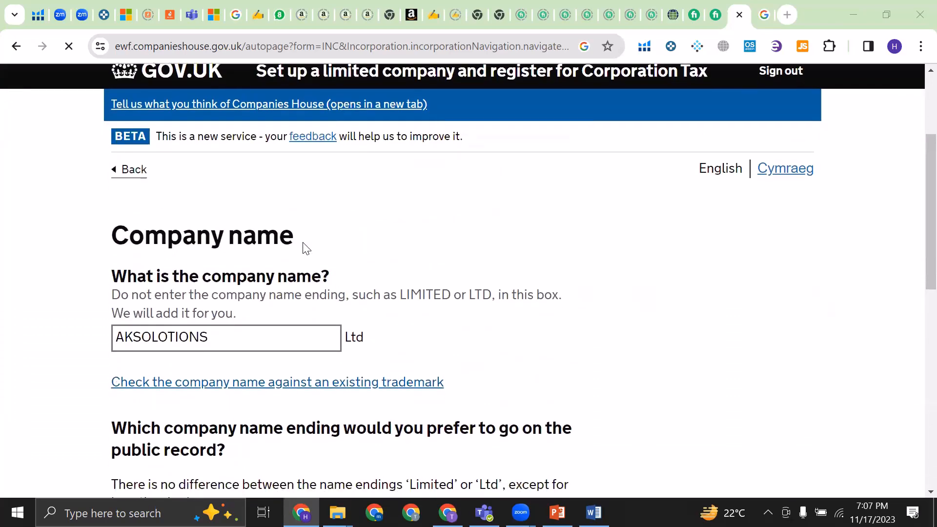
scroll(306, 249, "down", 7)
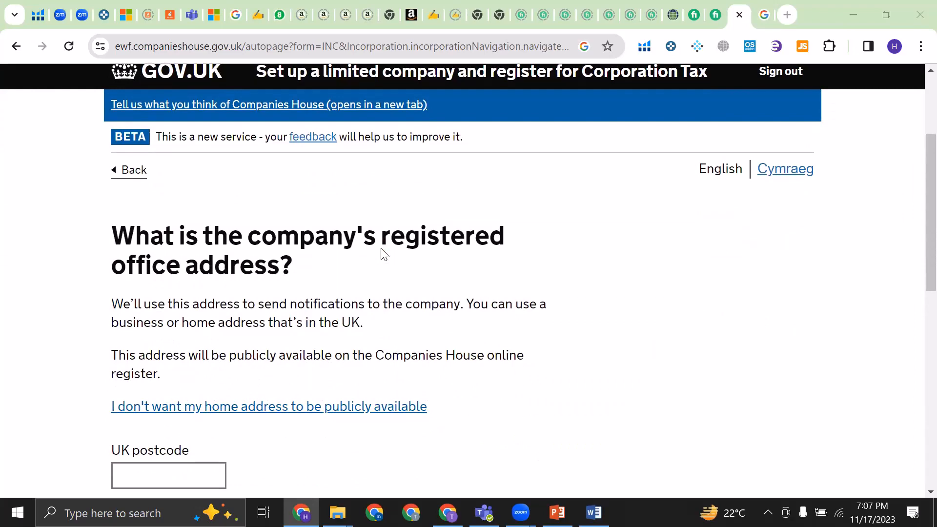
scroll(381, 252, "down", 2)
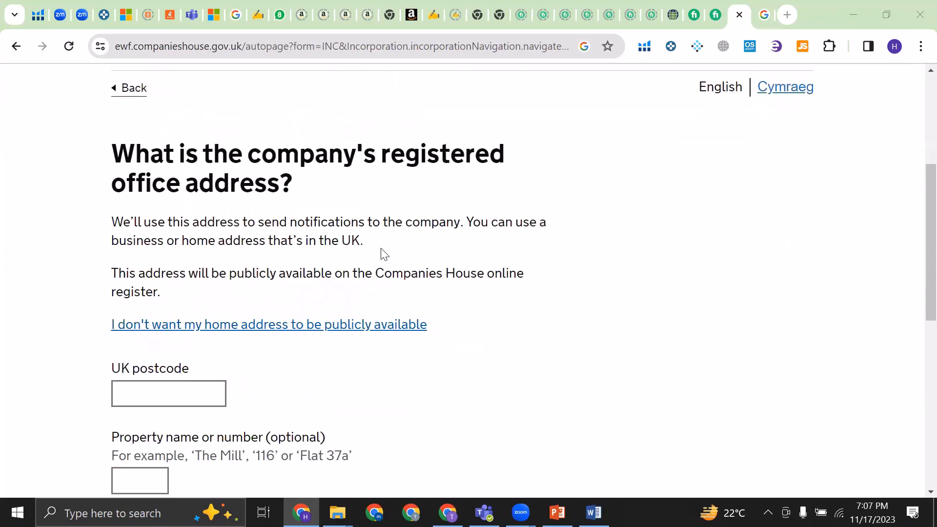
scroll(381, 251, "down", 1)
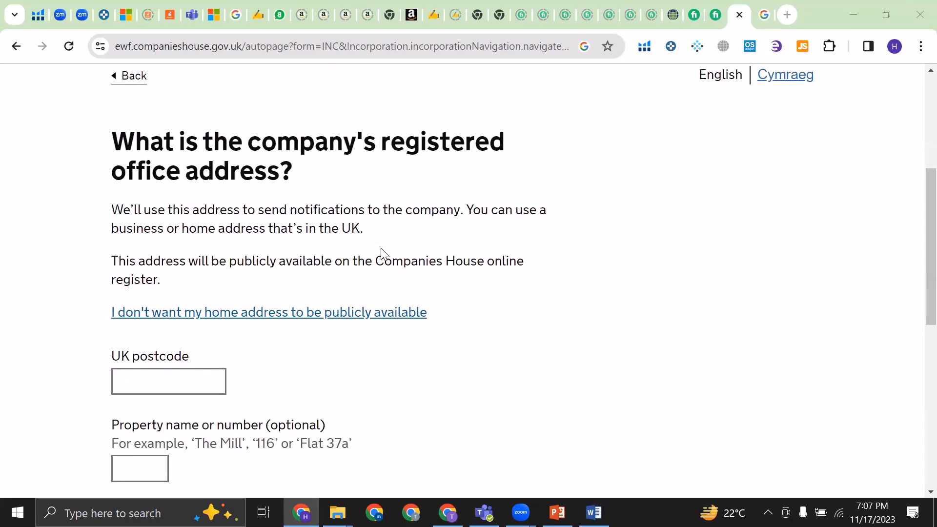
scroll(381, 252, "down", 1)
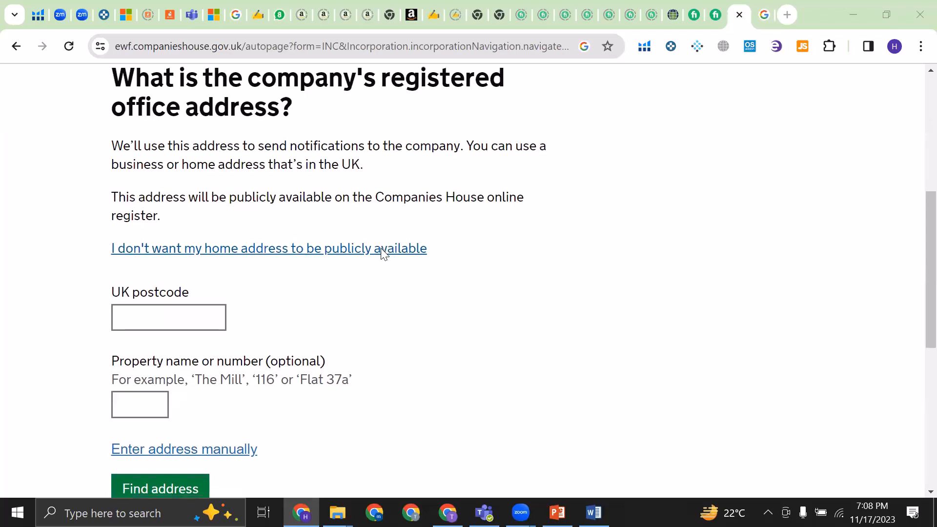
scroll(383, 254, "down", 1)
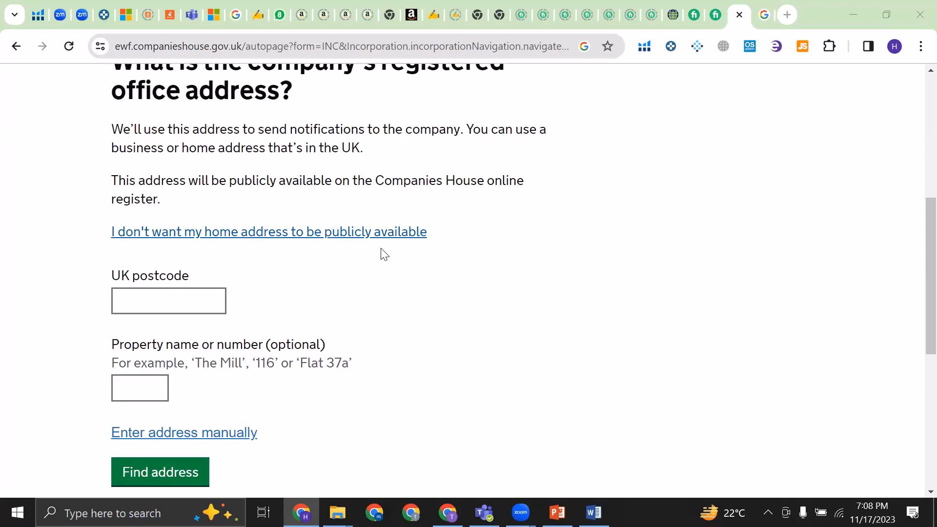
scroll(383, 254, "down", 1)
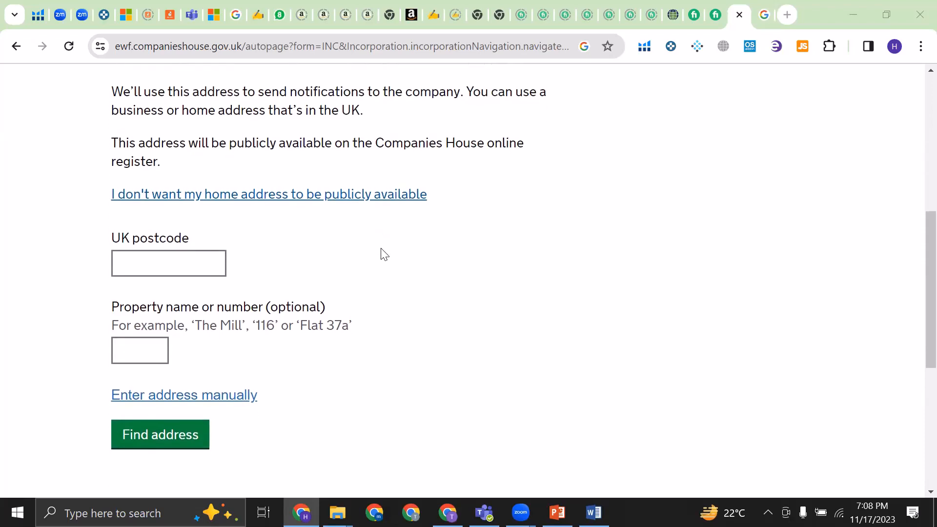
scroll(383, 253, "up", 2)
scroll(384, 253, "up", 1)
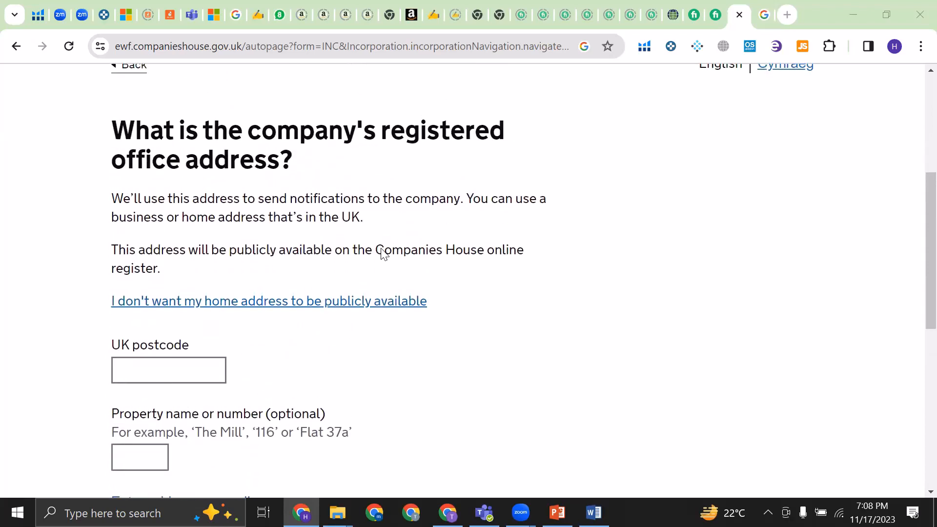
scroll(381, 251, "down", 2)
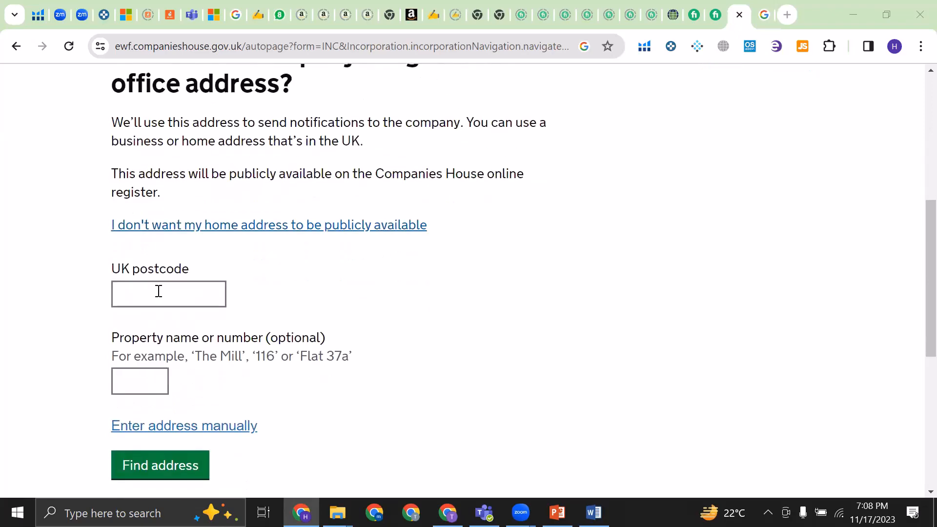
Step: Put focus in the UK postcode field on the registered office address page
left_click(151, 296)
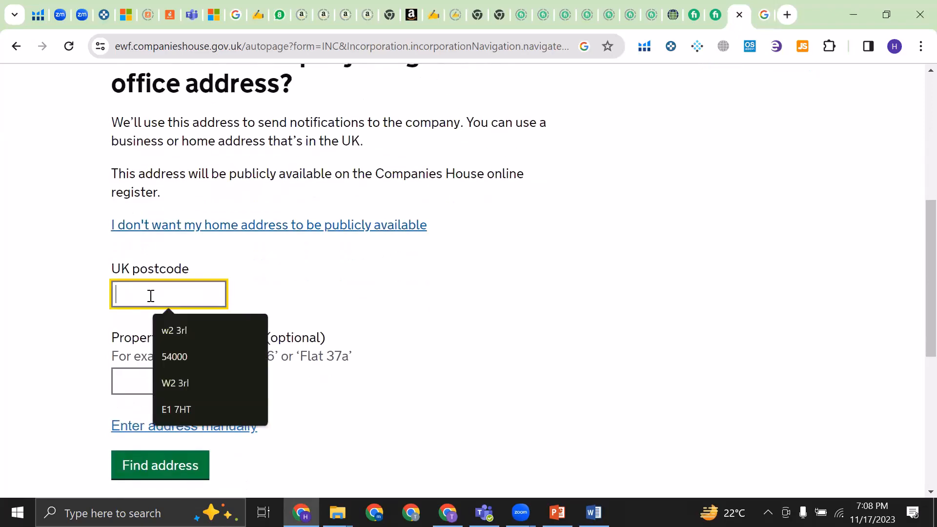
scroll(151, 295, "up", 3)
scroll(326, 215, "down", 1)
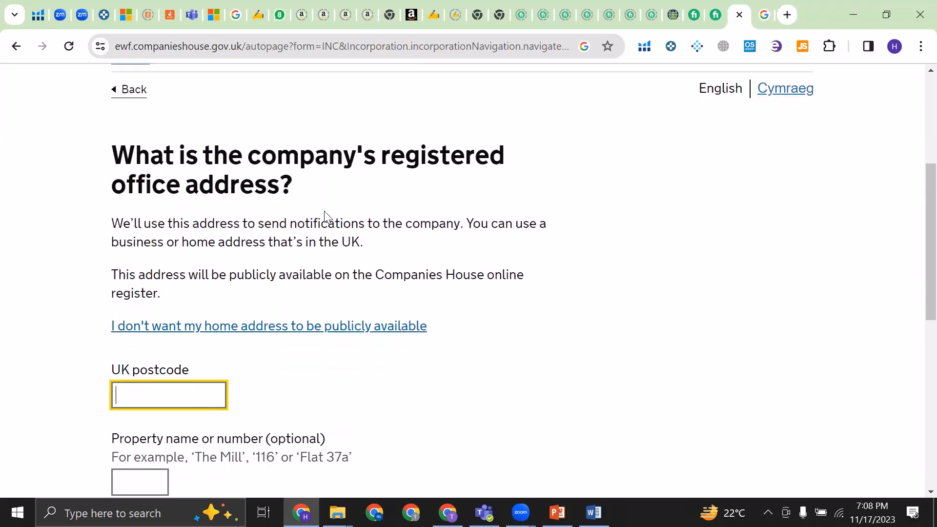
scroll(326, 216, "up", 3)
scroll(327, 217, "down", 1)
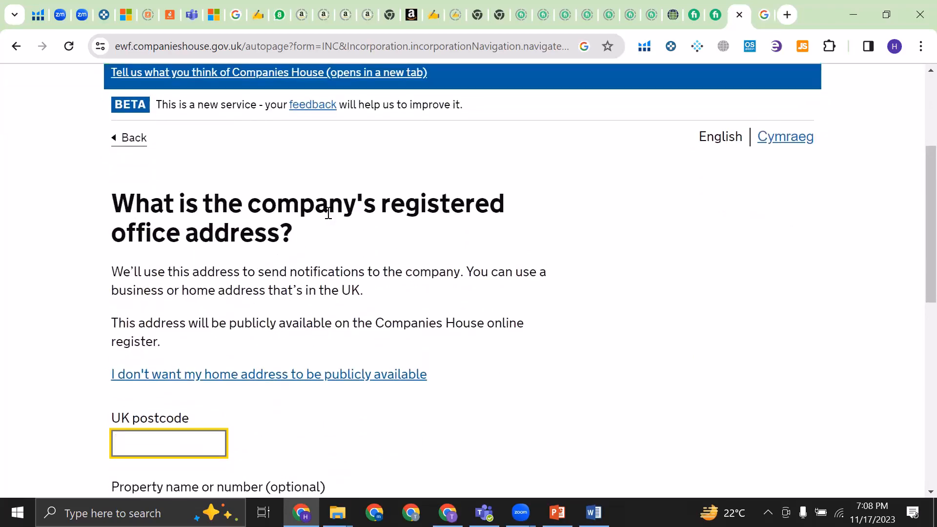
scroll(328, 213, "down", 1)
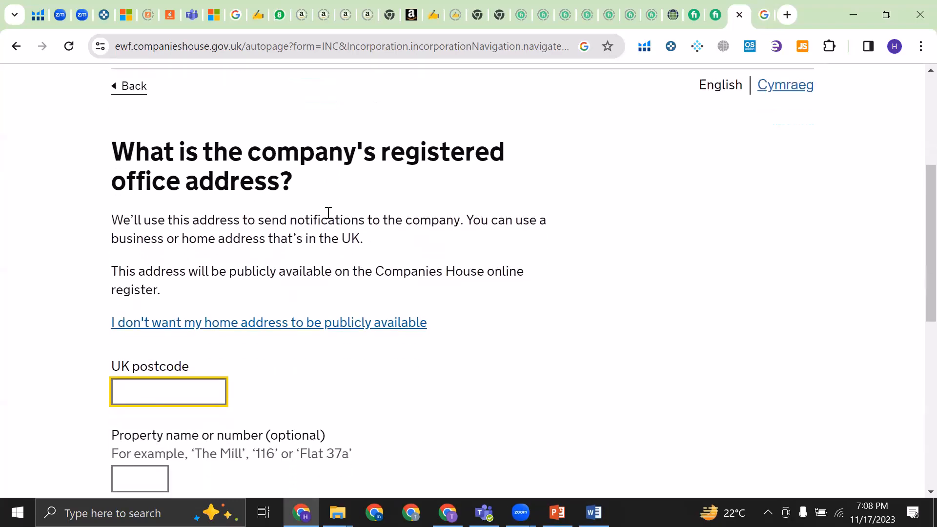
scroll(328, 214, "down", 1)
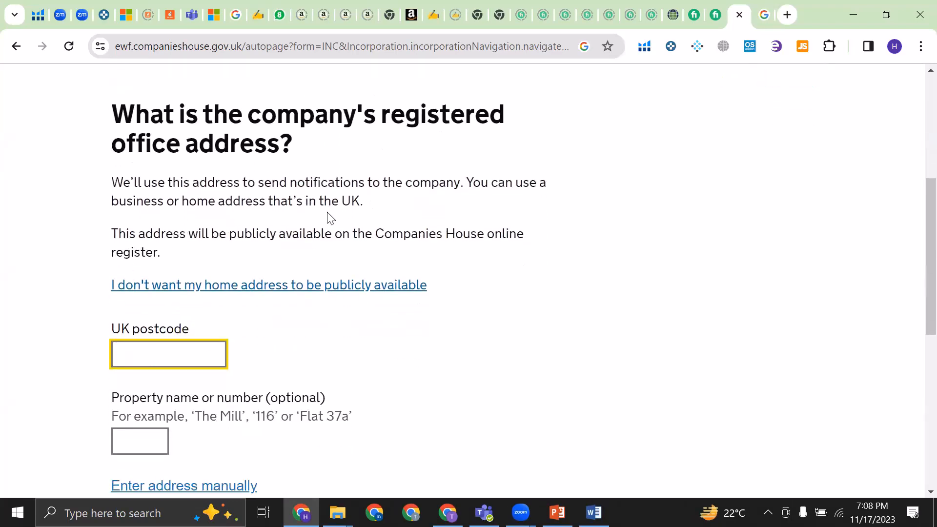
scroll(327, 215, "down", 2)
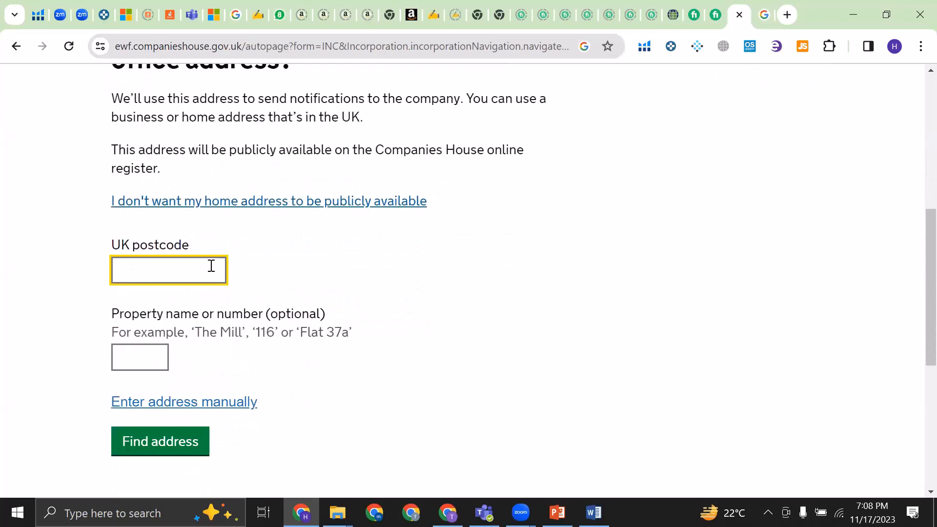
scroll(210, 264, "down", 1)
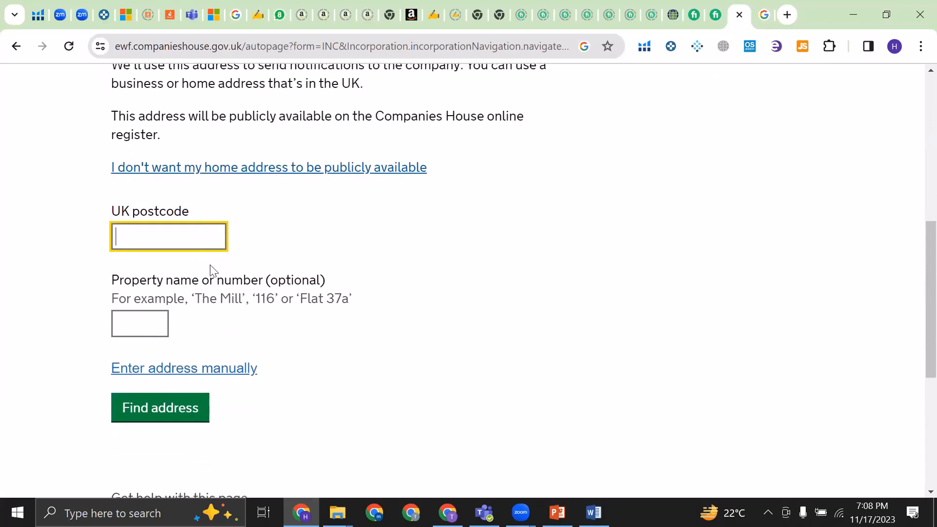
scroll(211, 265, "up", 7)
scroll(213, 270, "down", 7)
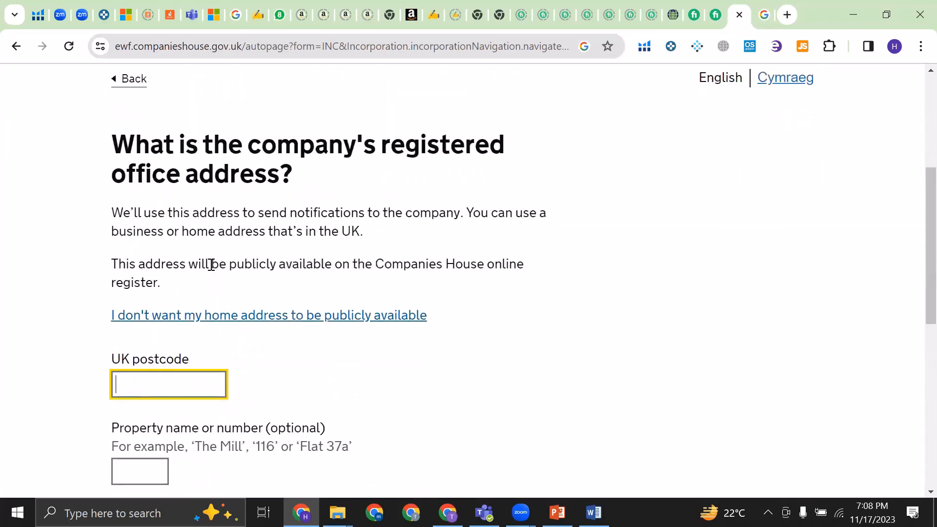
left_click(188, 234)
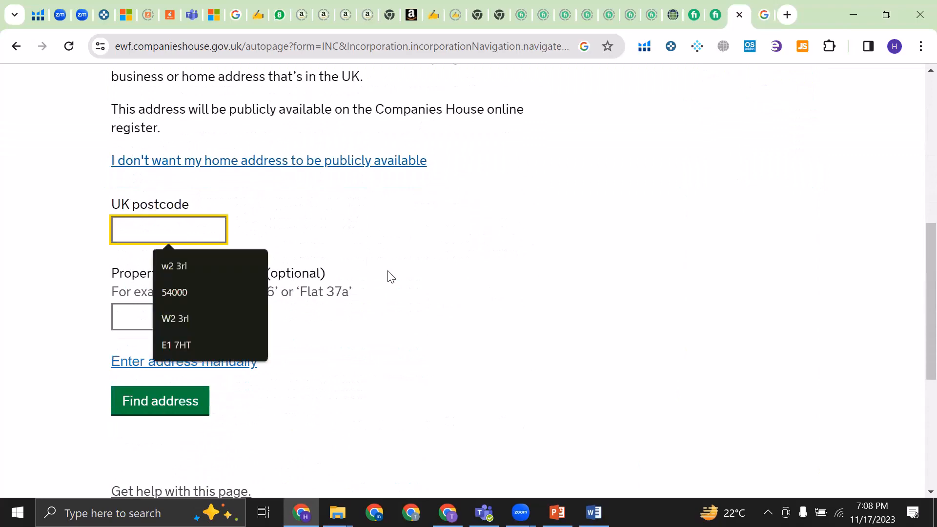
scroll(390, 274, "up", 7)
scroll(395, 274, "down", 8)
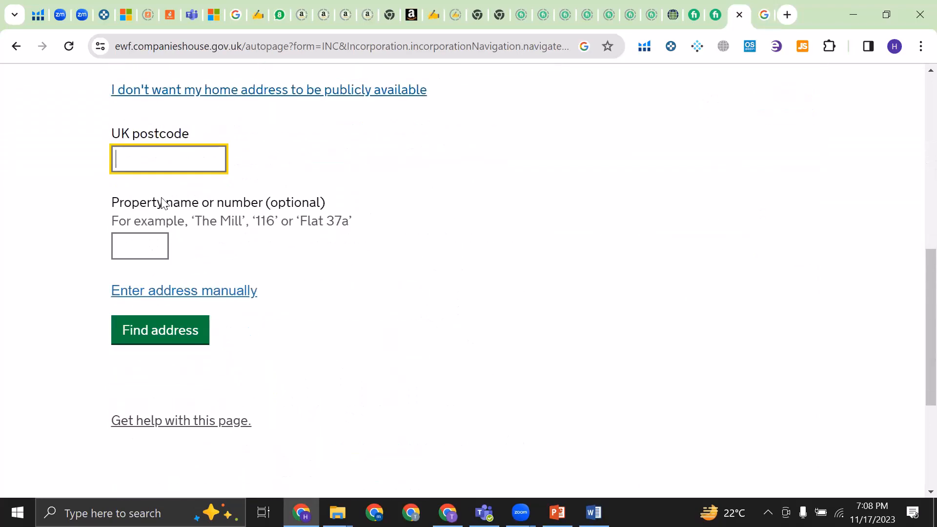
Step: Enter postcode Ei 7ht and look up addresses, which returns an invalid-postcode error
left_click(163, 168)
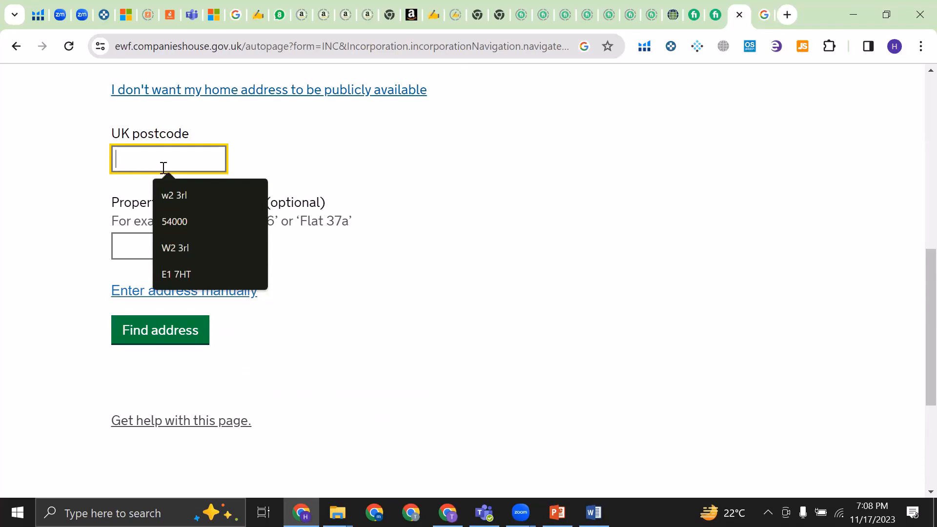
type("Ei7")
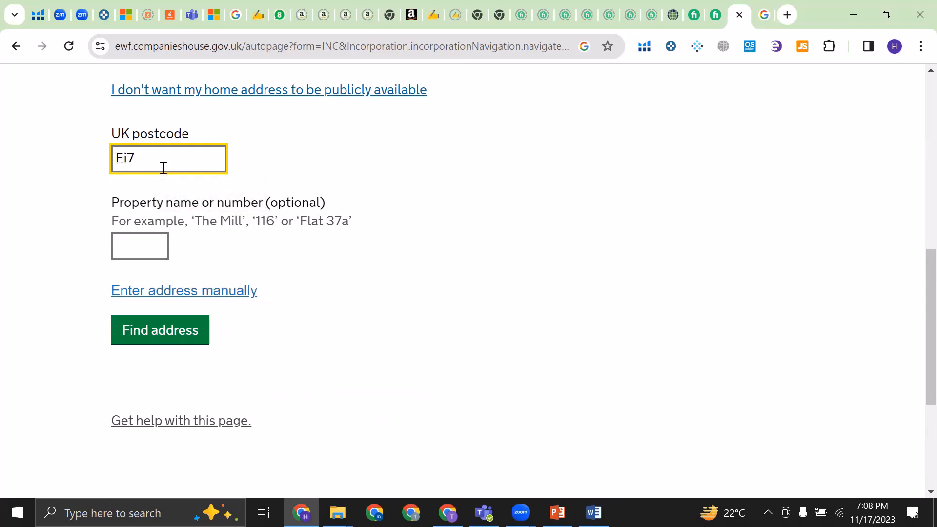
type("ht")
left_click(127, 161)
left_click(160, 340)
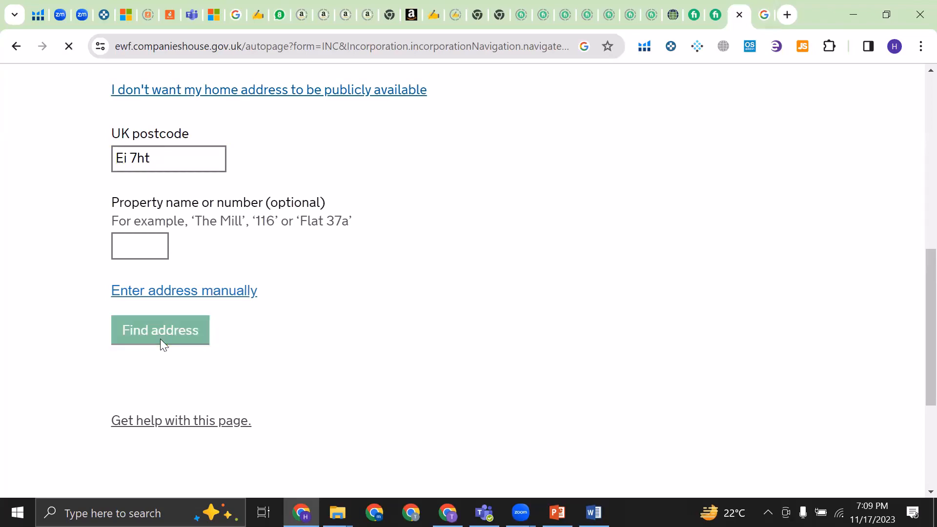
scroll(228, 294, "down", 4)
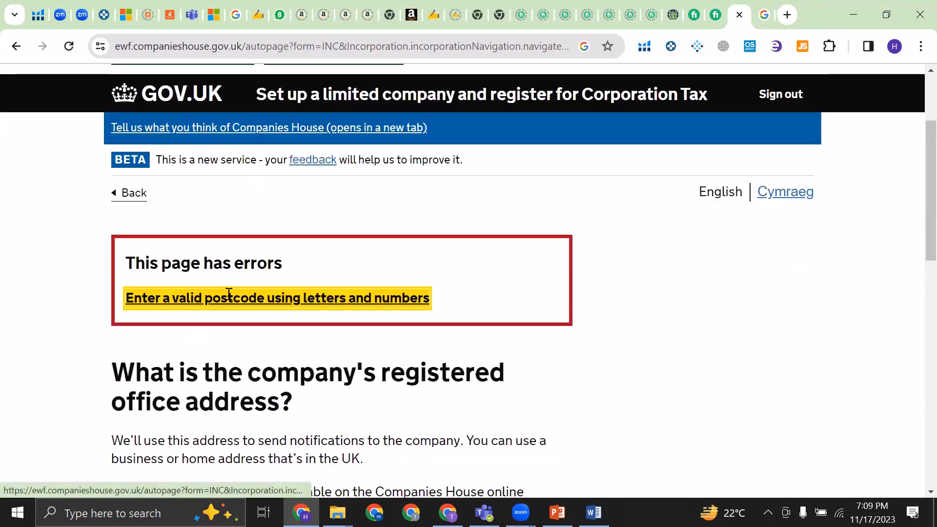
Step: Clear 'Ei 7ht' from the postcode field, enter w2 3rl and find addresses
scroll(228, 294, "down", 4)
scroll(228, 293, "down", 2)
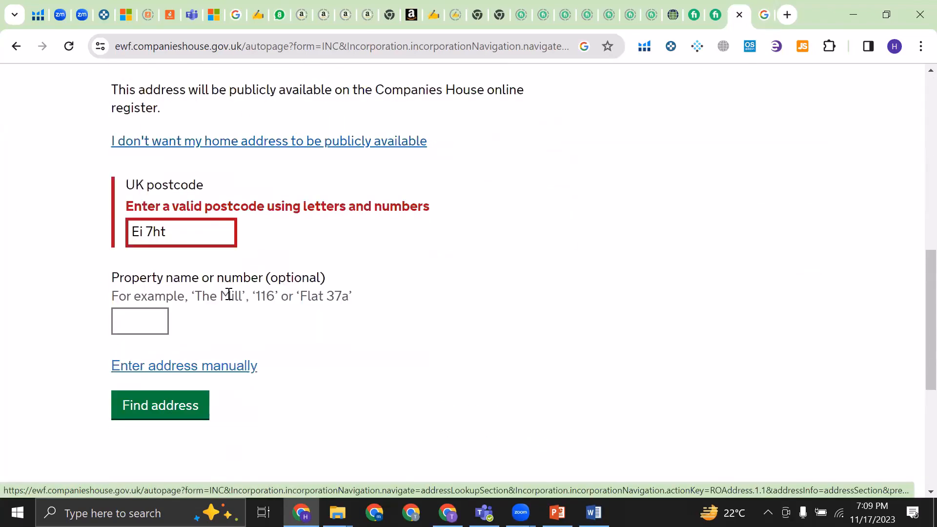
left_click(149, 230)
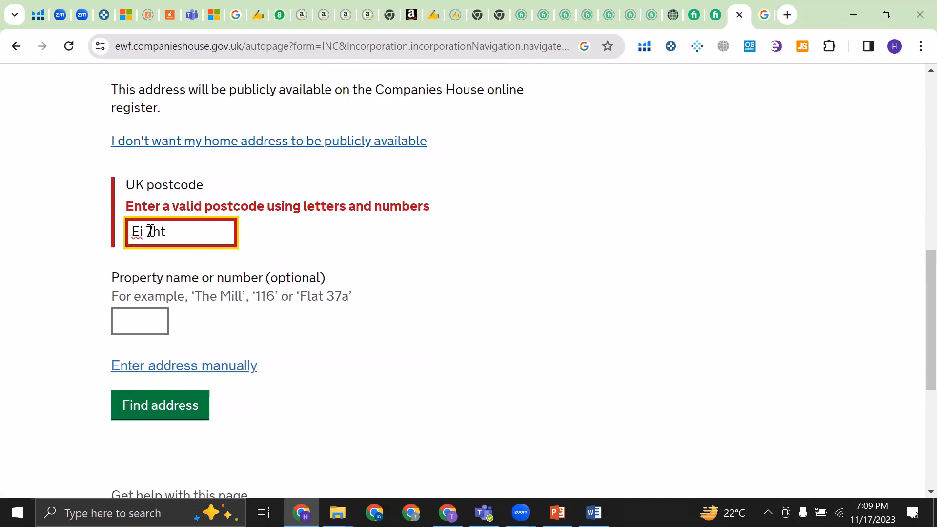
left_click(147, 230)
double_click(168, 233)
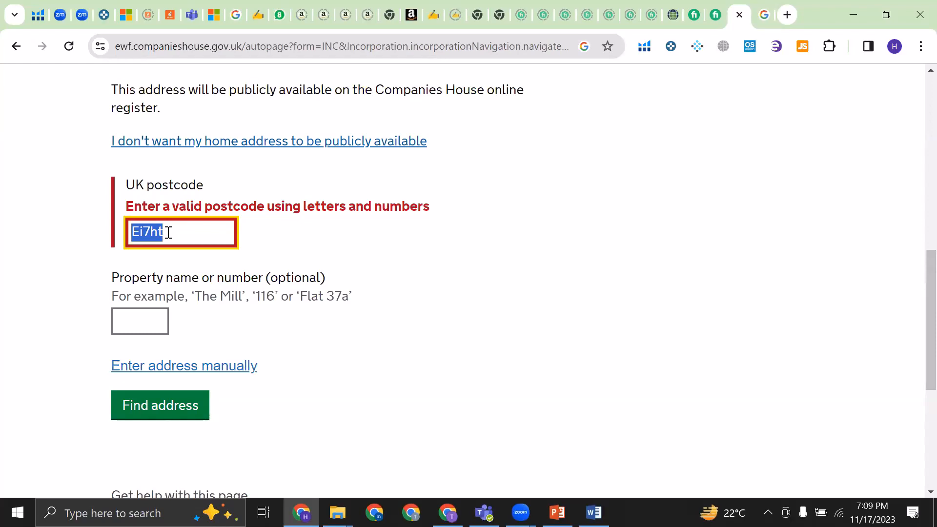
key("BackSpace")
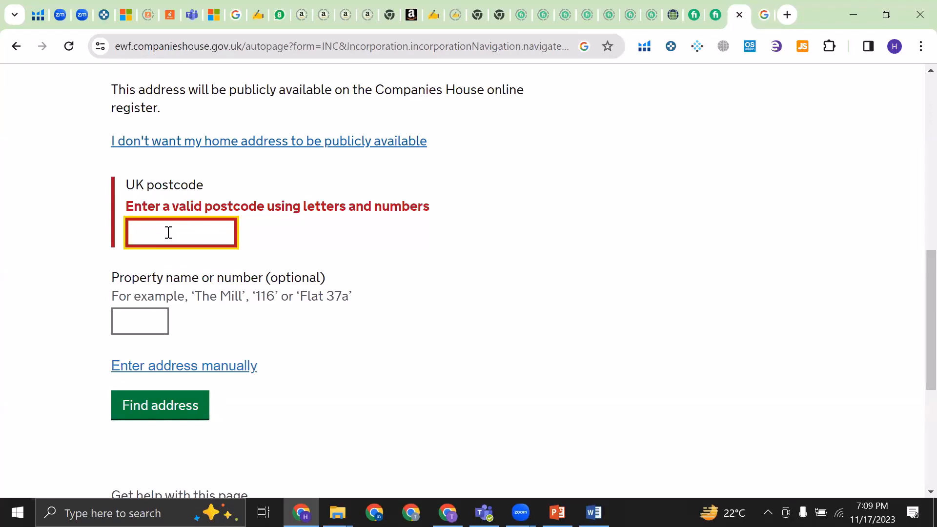
type("w2 ")
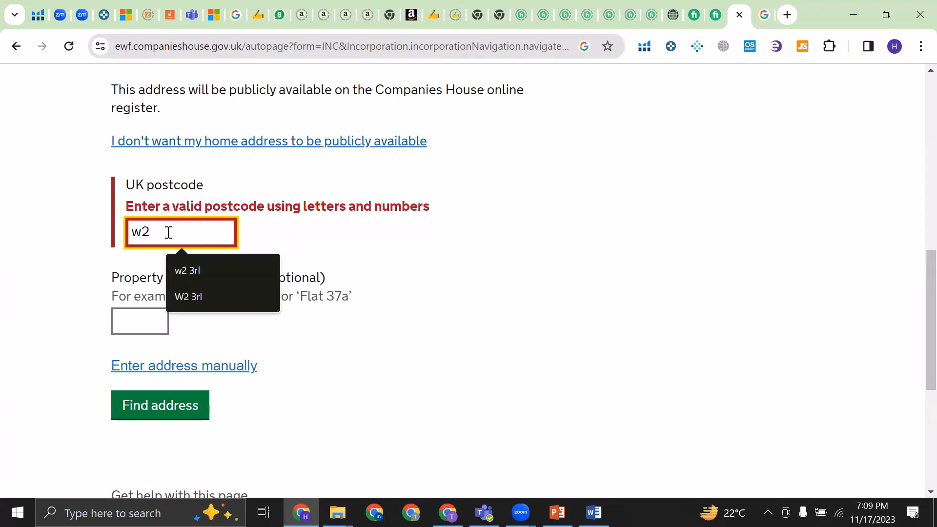
type("3rl")
left_click(156, 406)
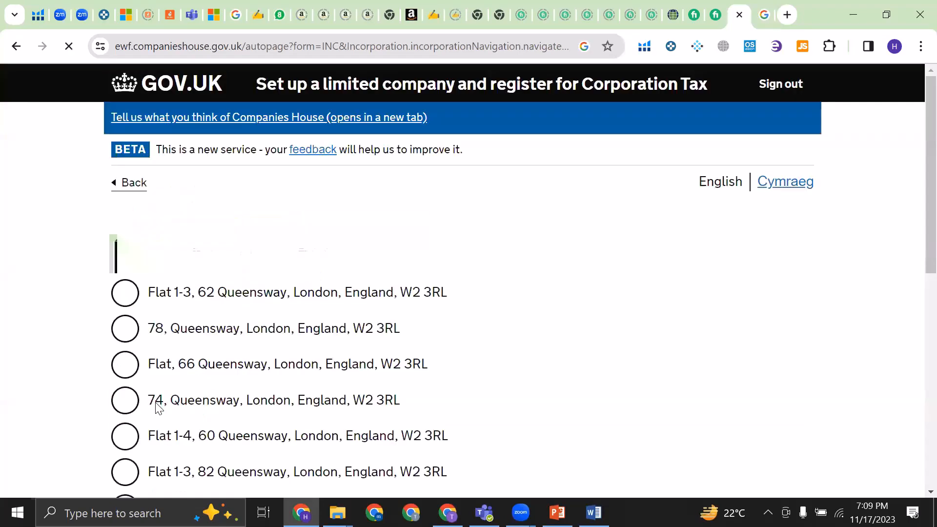
scroll(157, 406, "down", 5)
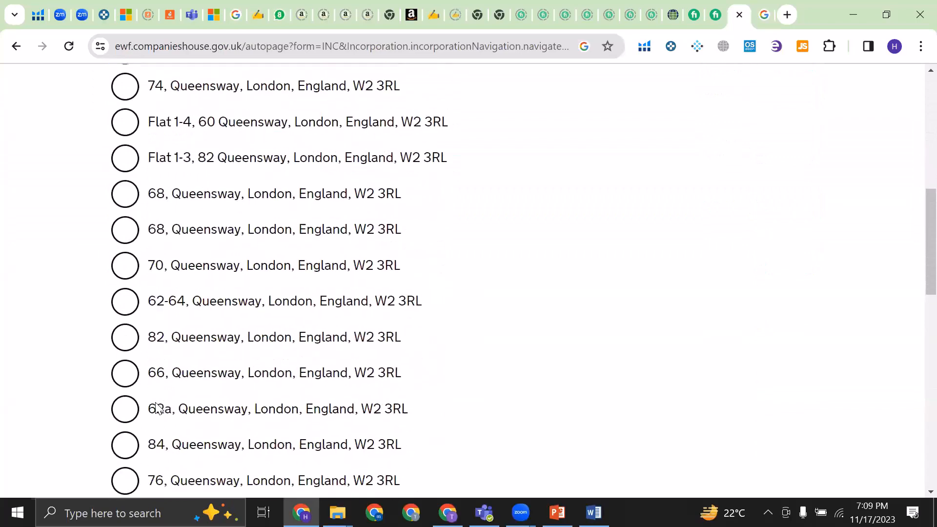
scroll(156, 407, "up", 2)
scroll(156, 406, "down", 1)
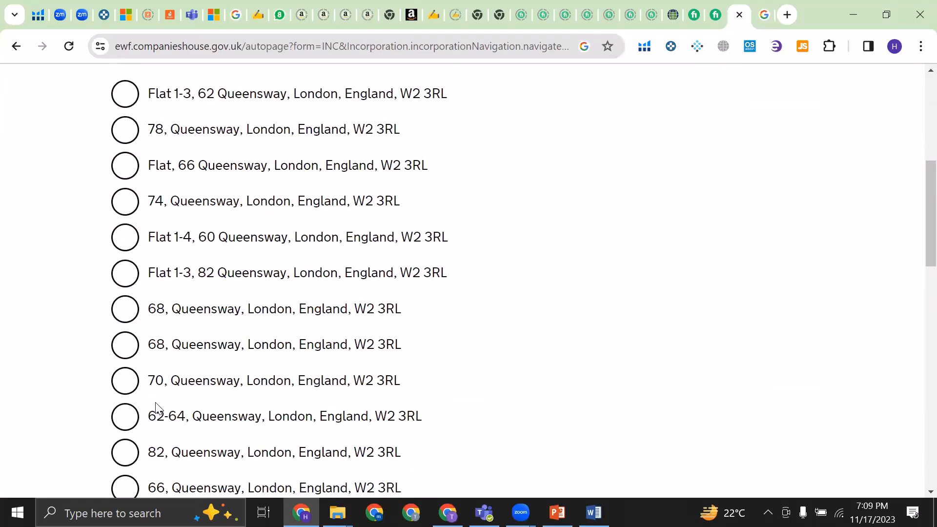
scroll(157, 409, "down", 1)
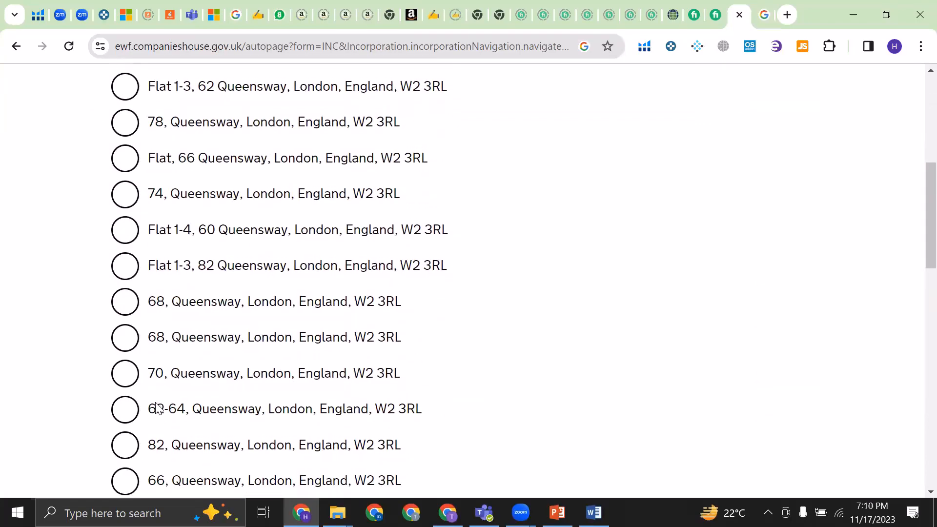
scroll(156, 409, "up", 3)
scroll(156, 407, "up", 1)
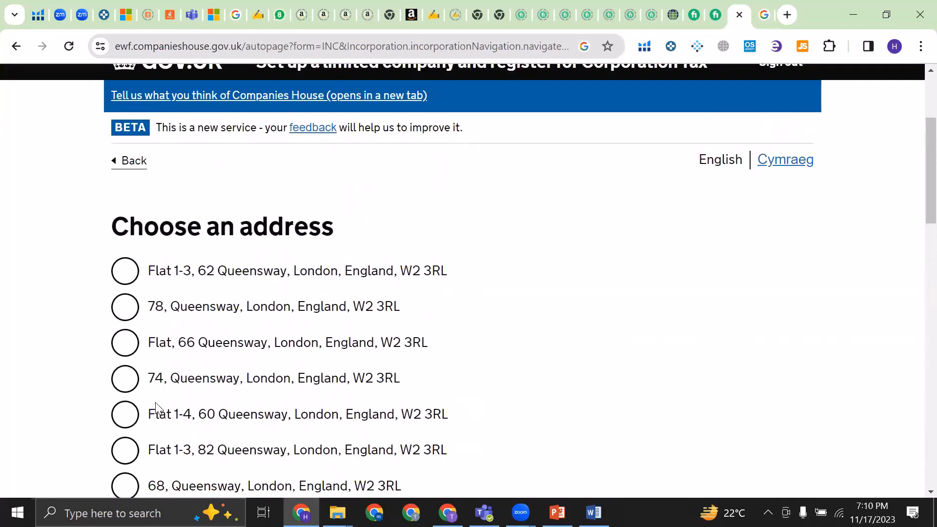
scroll(156, 408, "up", 1)
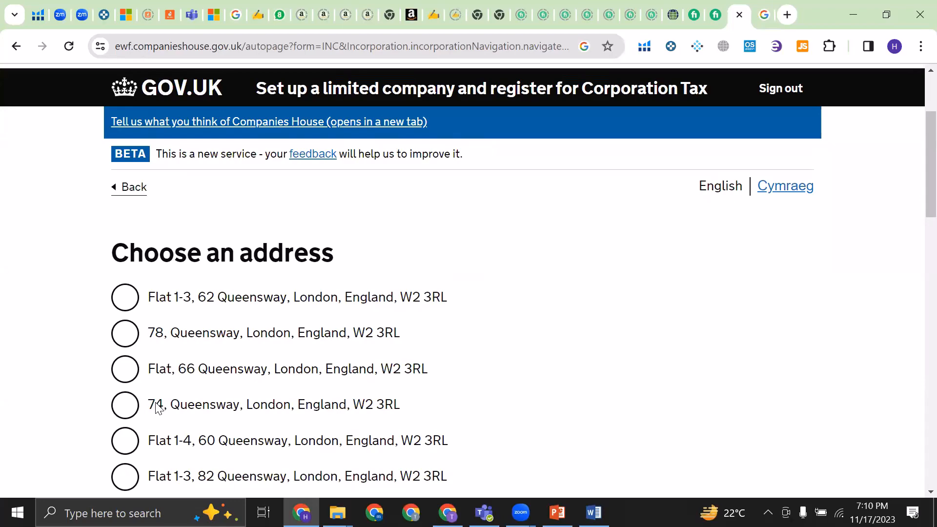
scroll(156, 407, "down", 3)
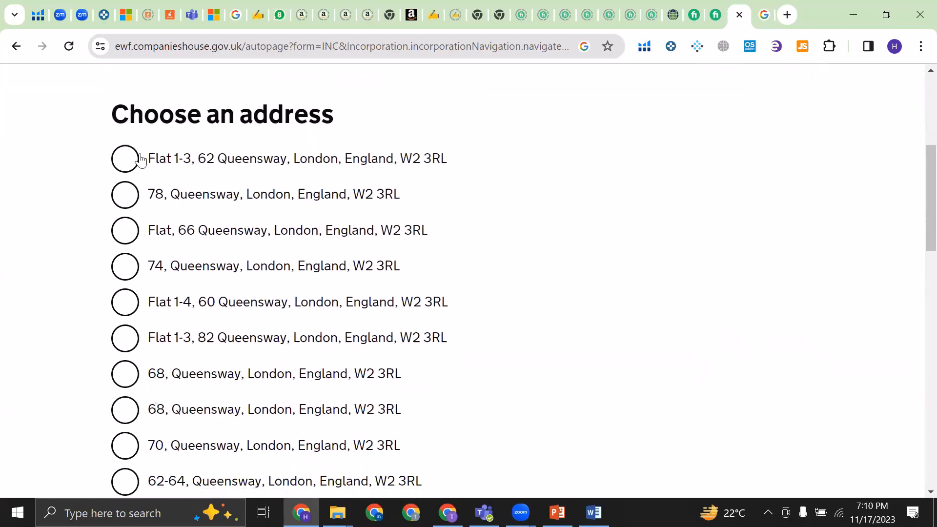
scroll(176, 272, "down", 15)
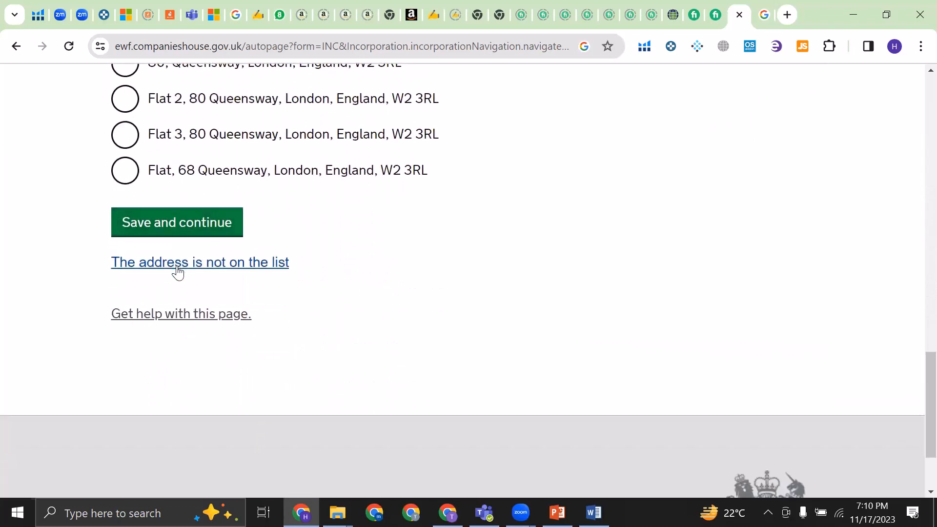
scroll(178, 271, "up", 10)
scroll(178, 272, "up", 7)
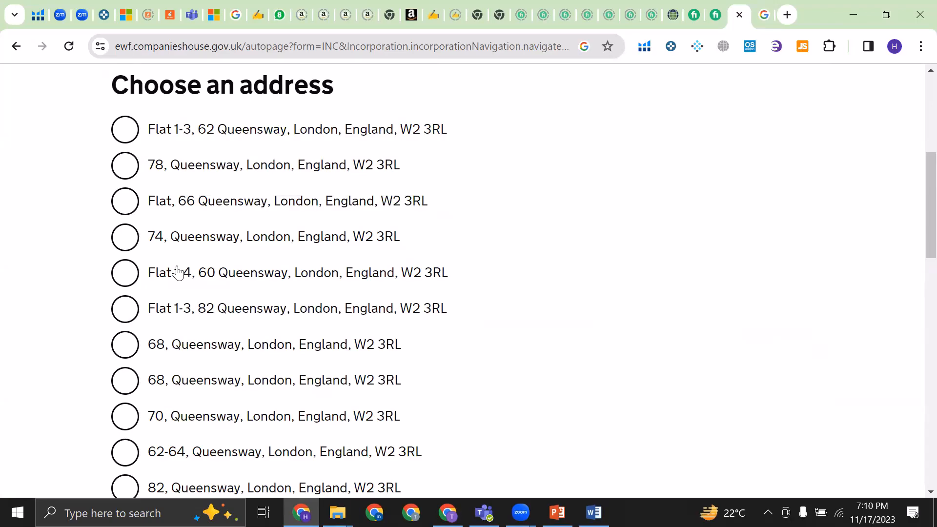
scroll(177, 272, "down", 15)
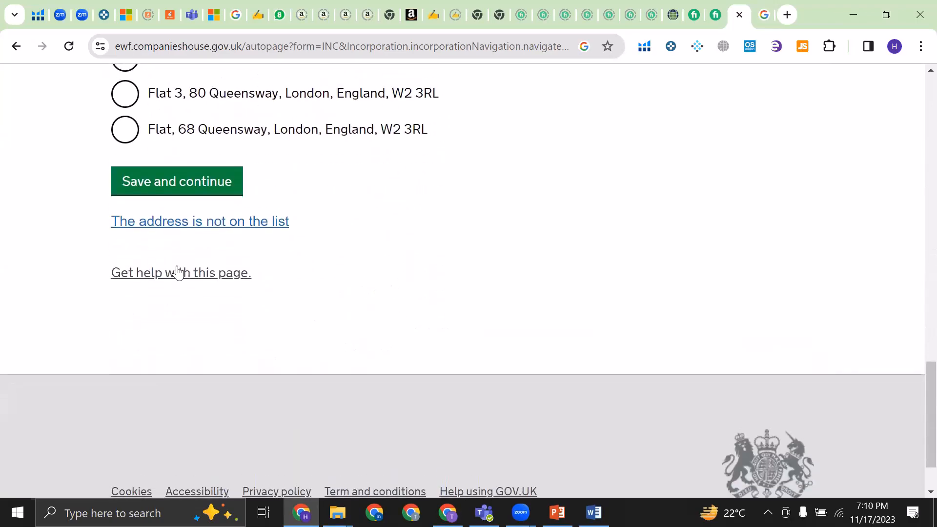
scroll(195, 222, "up", 5)
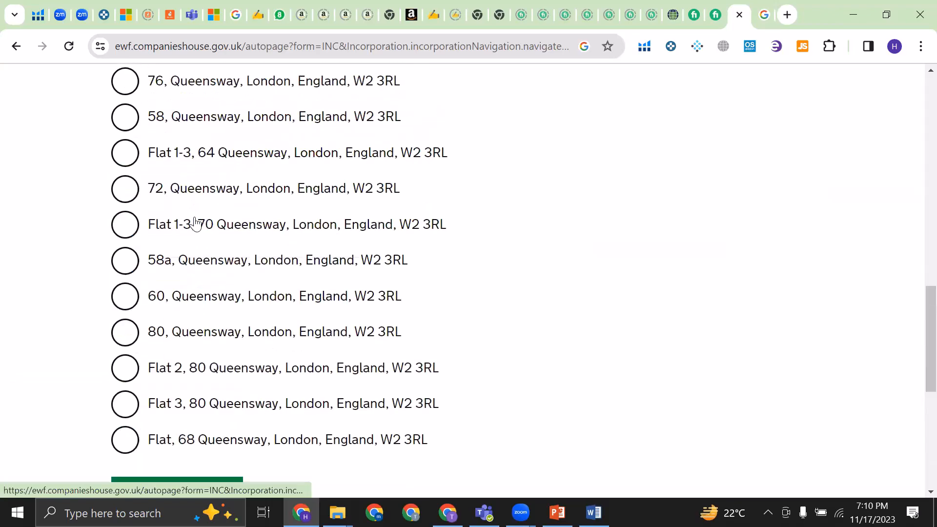
scroll(196, 222, "up", 6)
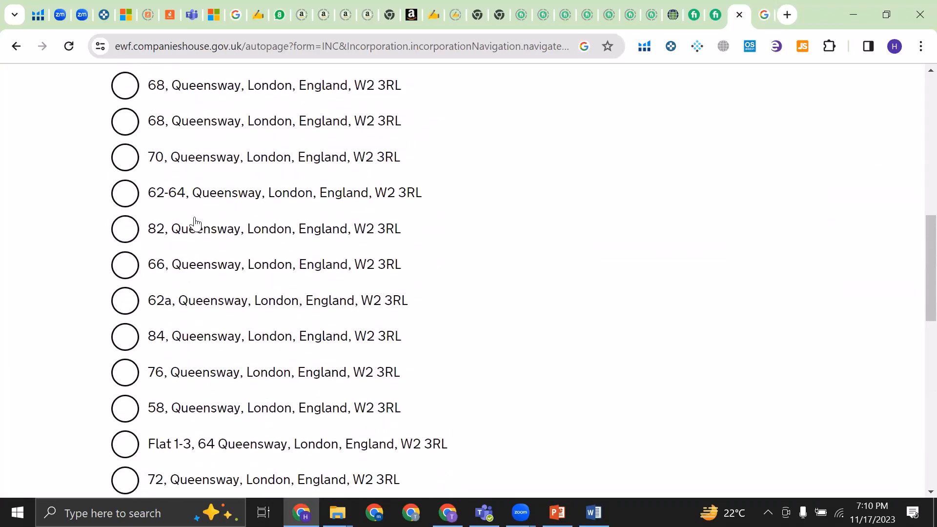
scroll(196, 223, "up", 3)
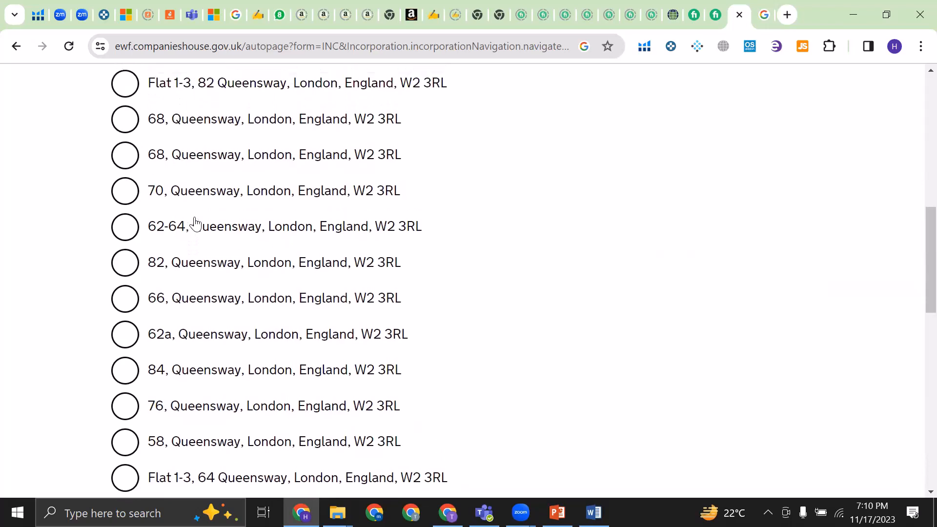
scroll(196, 224, "up", 2)
scroll(195, 224, "up", 1)
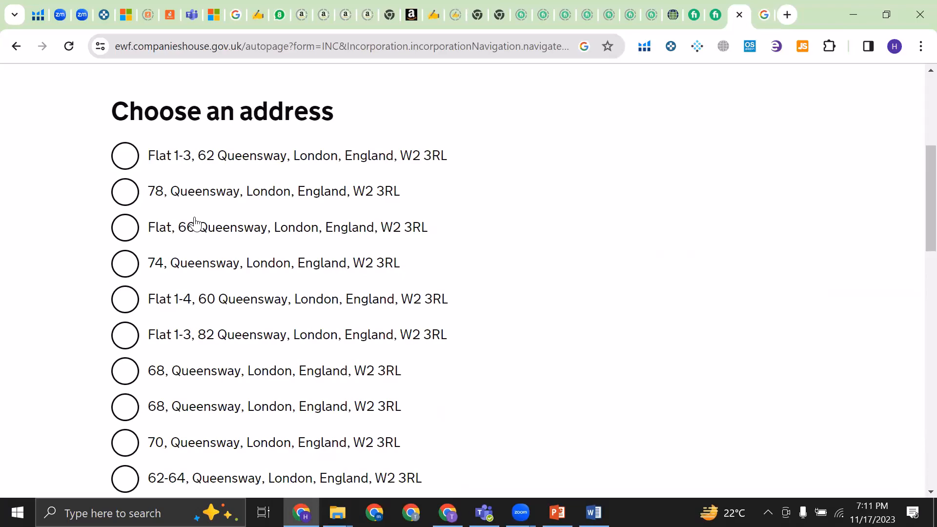
scroll(195, 223, "up", 2)
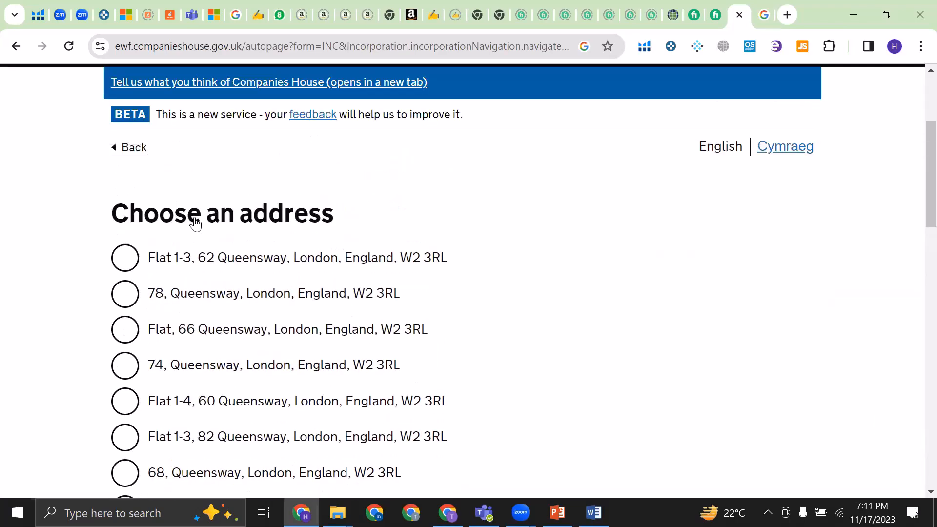
scroll(195, 217, "down", 2)
scroll(258, 183, "down", 10)
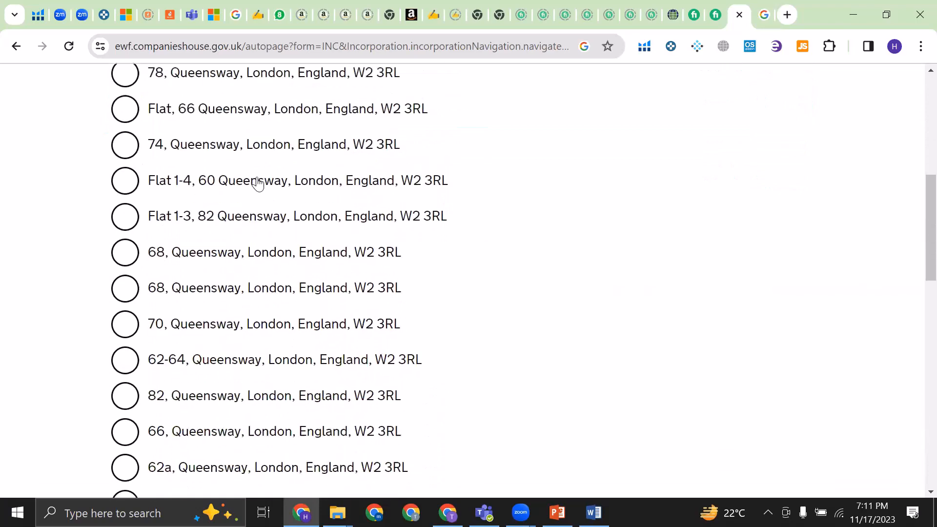
scroll(258, 183, "up", 13)
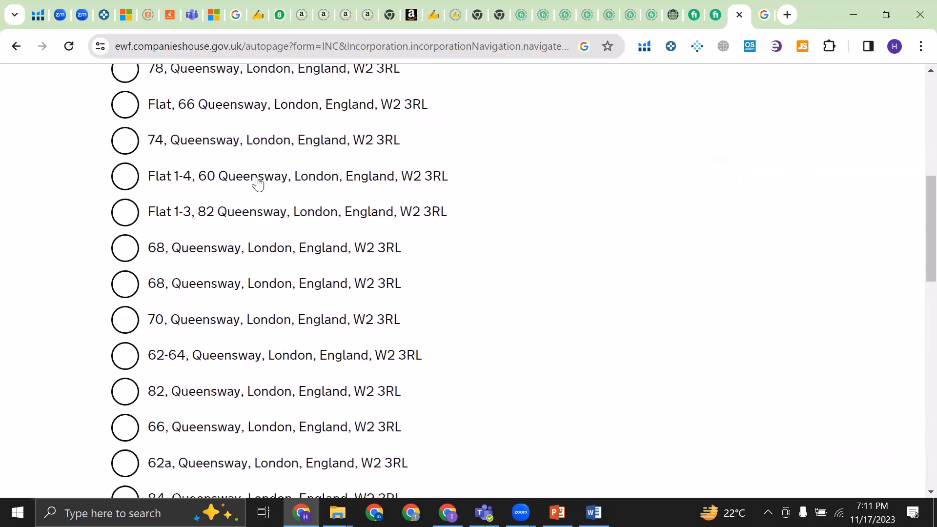
scroll(259, 183, "down", 1)
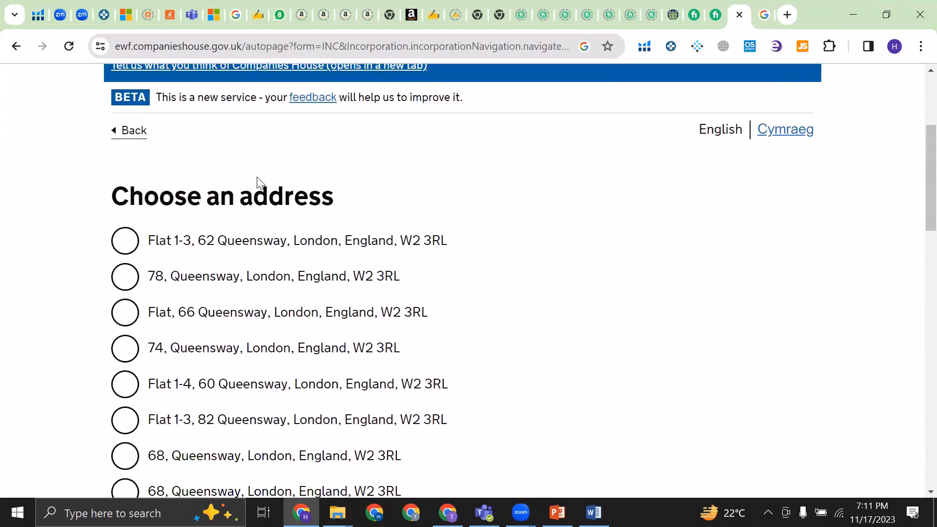
scroll(259, 183, "down", 3)
scroll(259, 183, "down", 2)
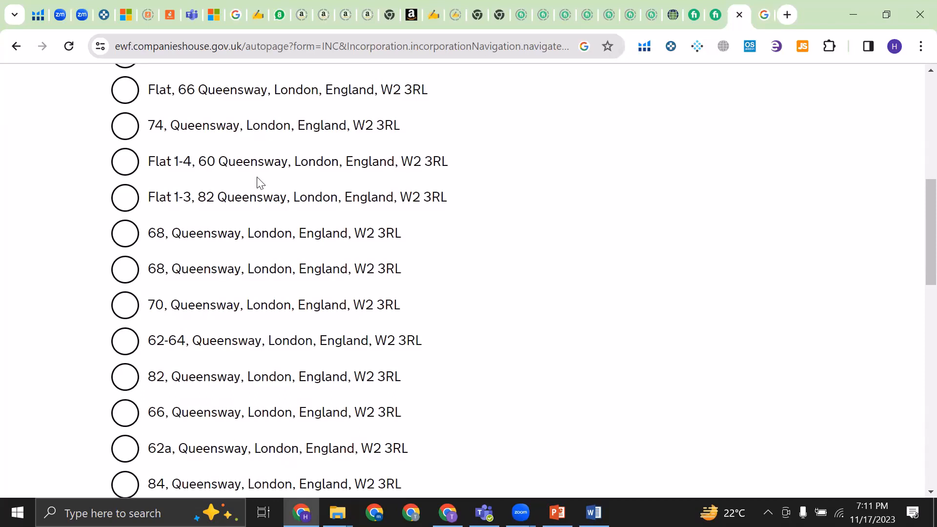
scroll(258, 183, "down", 1)
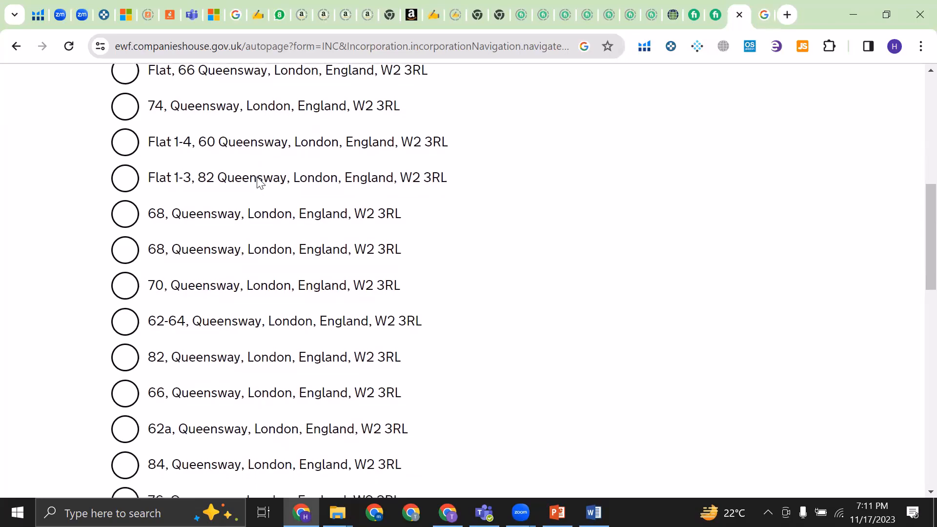
left_click(127, 116)
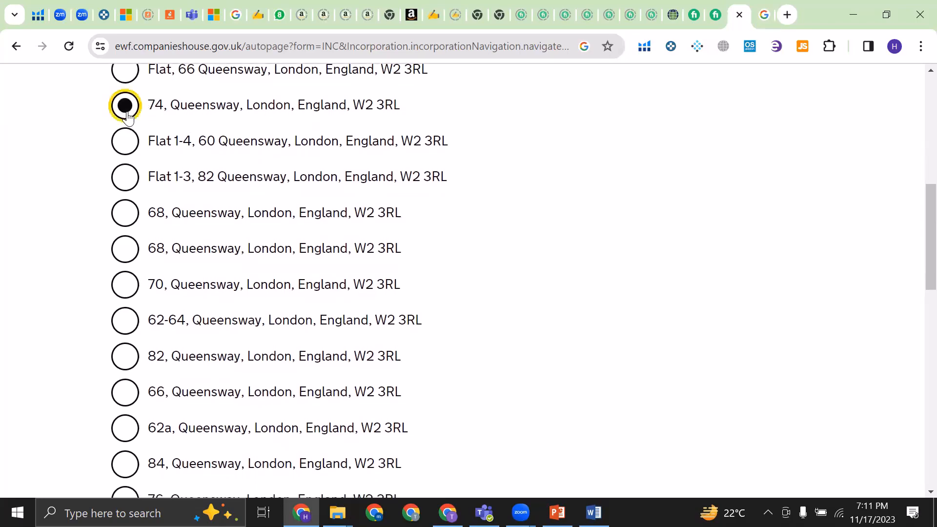
scroll(153, 191, "down", 2)
scroll(154, 191, "up", 6)
scroll(154, 192, "up", 1)
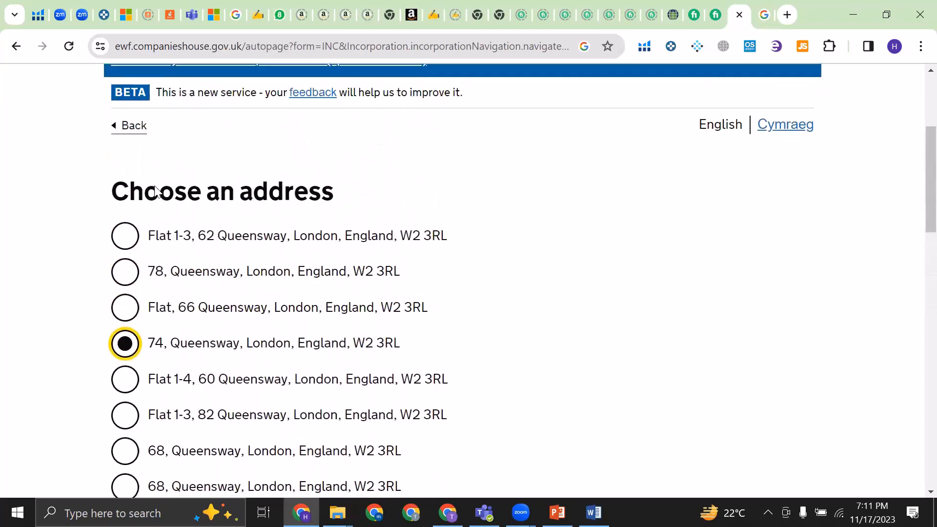
scroll(153, 192, "down", 6)
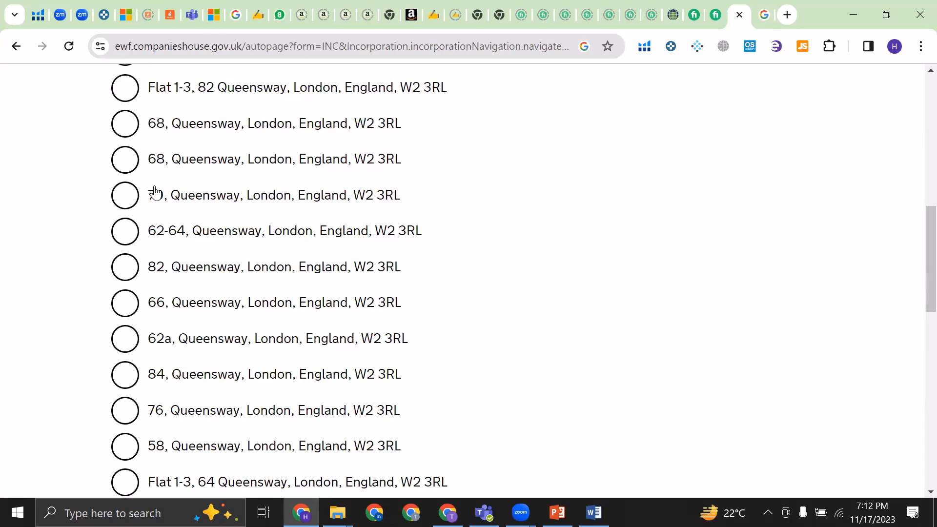
scroll(154, 192, "up", 3)
left_click(154, 192)
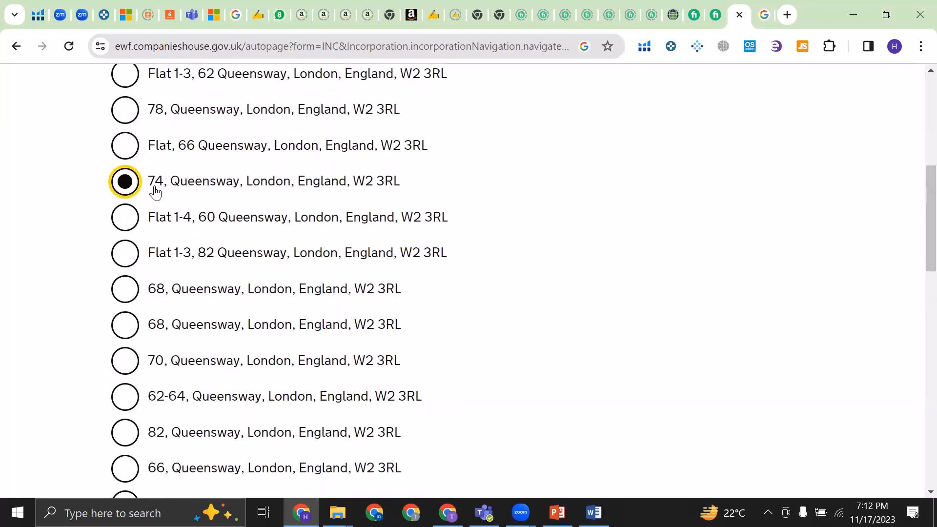
scroll(155, 192, "down", 7)
scroll(155, 192, "down", 7)
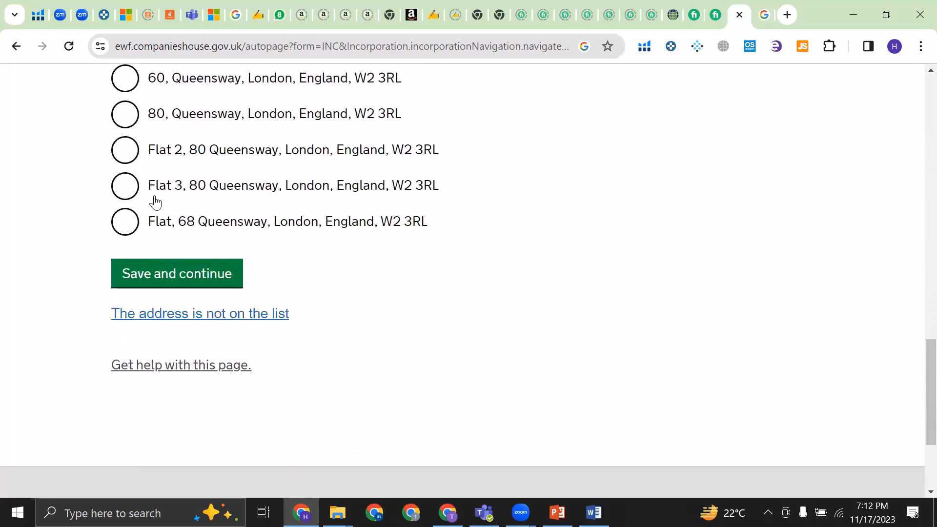
left_click(161, 281)
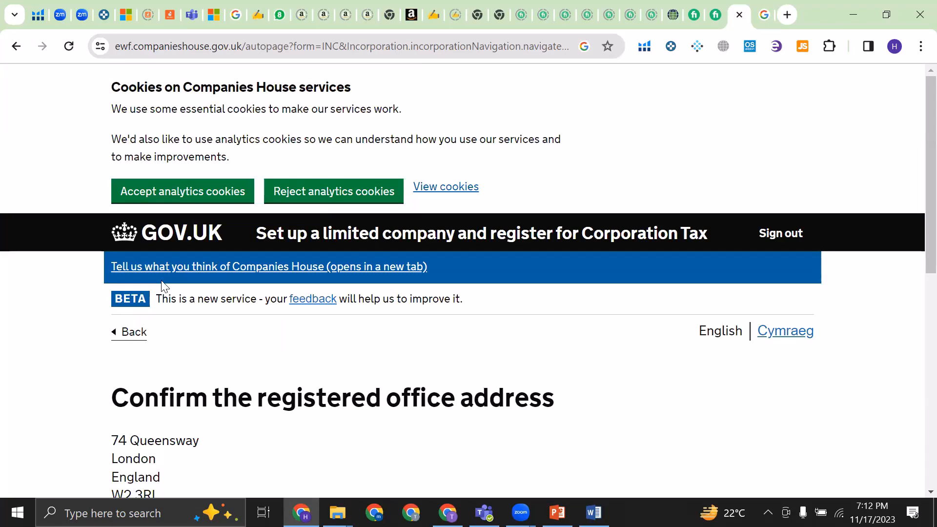
scroll(163, 285, "down", 3)
scroll(205, 285, "down", 1)
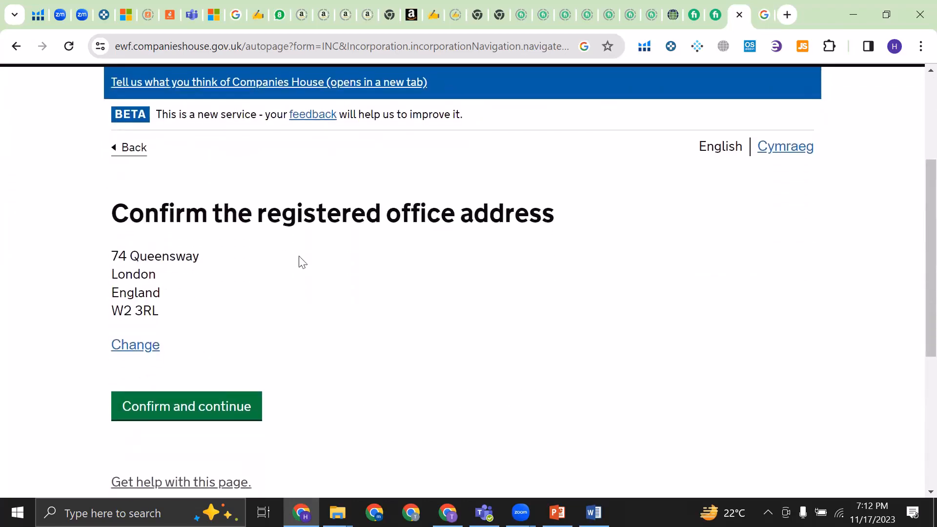
scroll(487, 205, "down", 2)
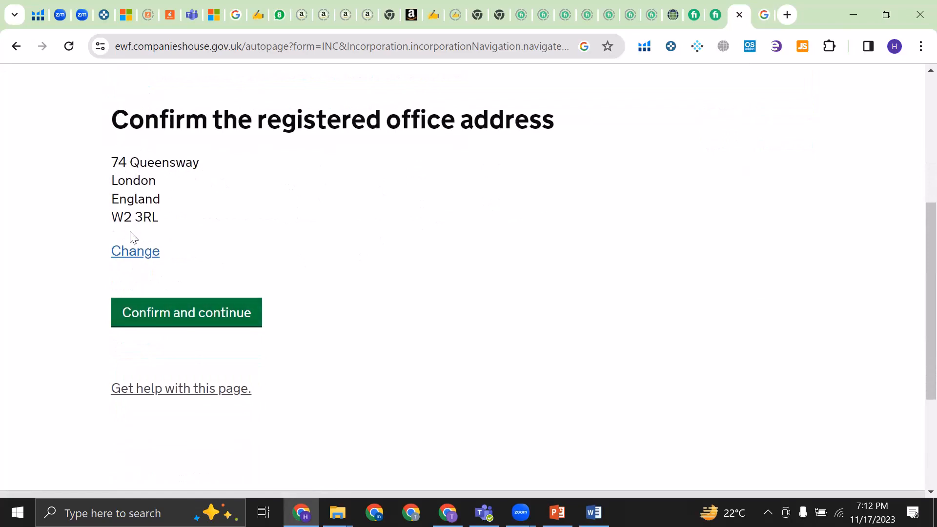
left_click(203, 322)
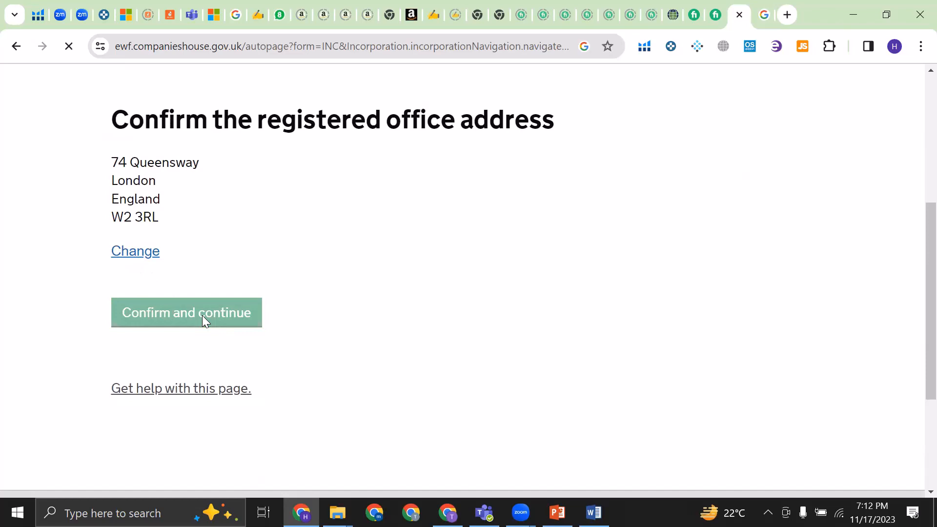
scroll(203, 320, "down", 5)
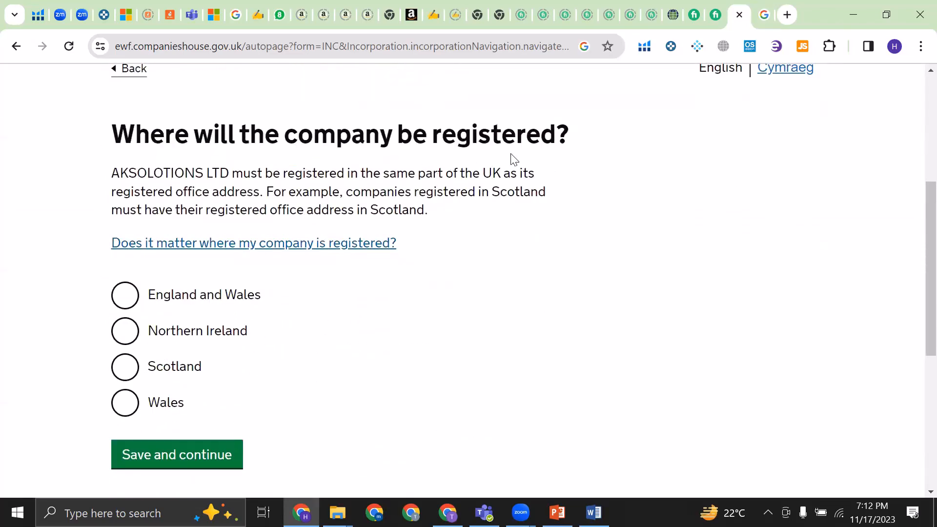
Step: Choose England and Wales as where AKSOLOTIONS LTD will be registered
scroll(513, 157, "down", 2)
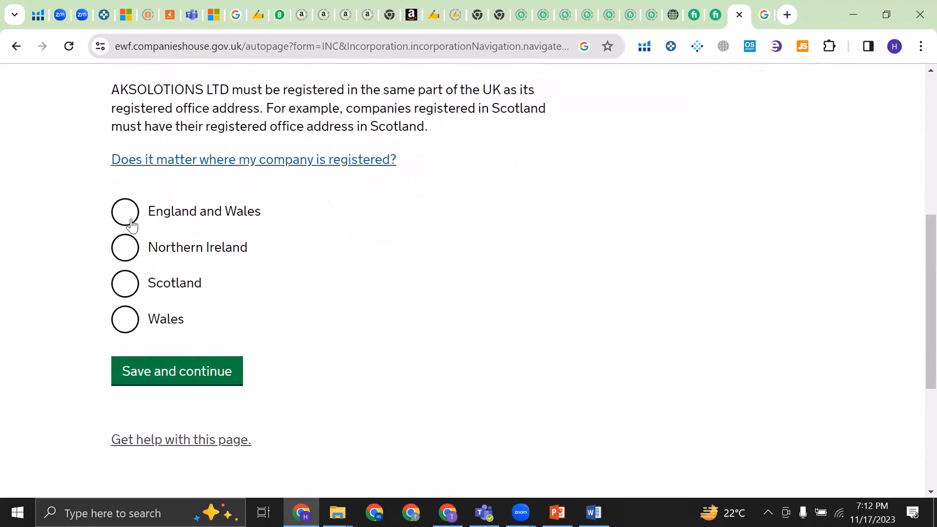
left_click(130, 222)
scroll(223, 224, "down", 1)
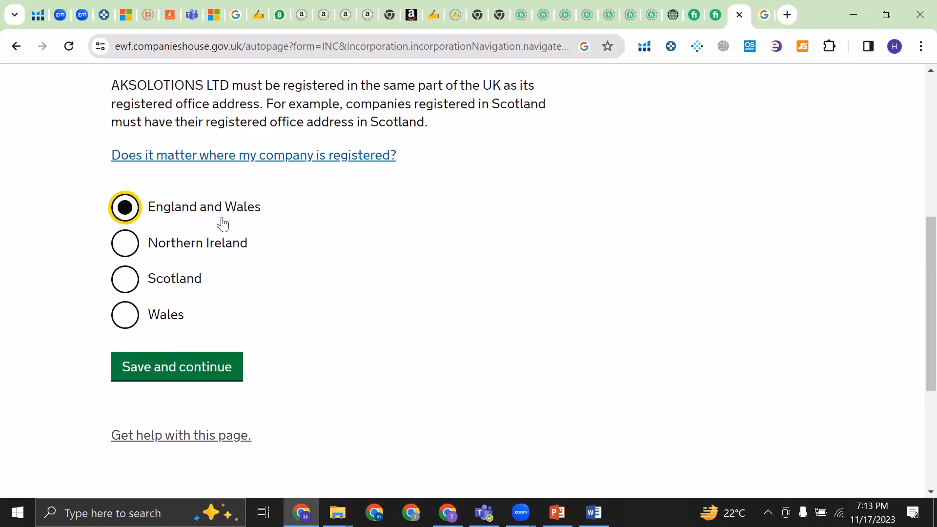
scroll(222, 224, "down", 1)
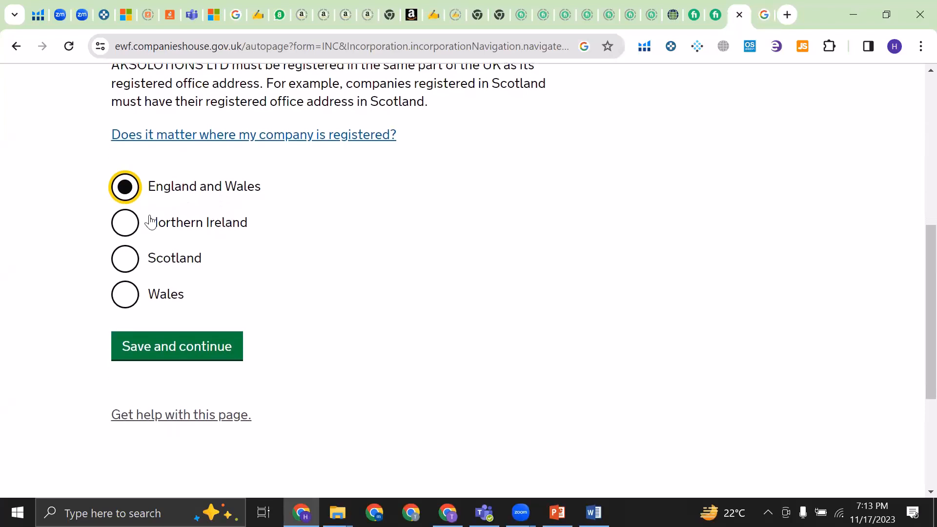
scroll(151, 222, "down", 1)
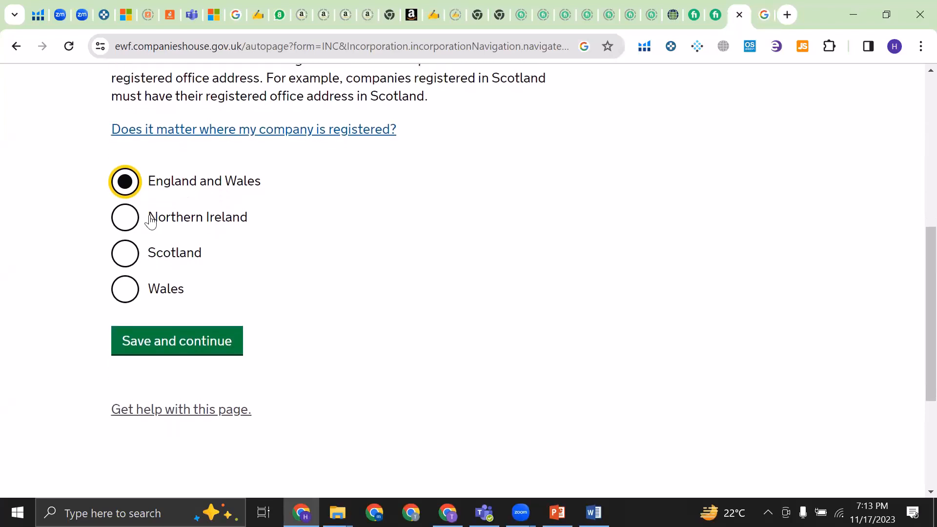
scroll(150, 222, "down", 1)
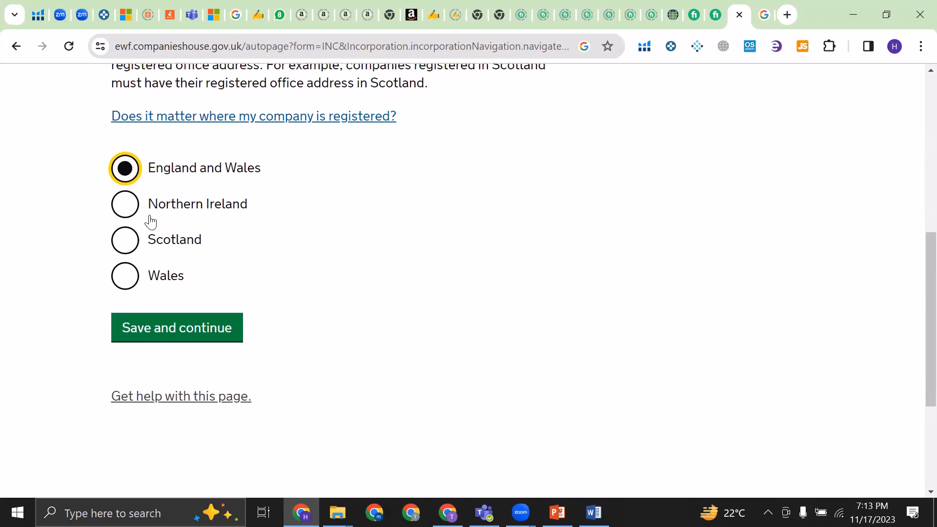
scroll(150, 222, "up", 1)
scroll(151, 222, "up", 1)
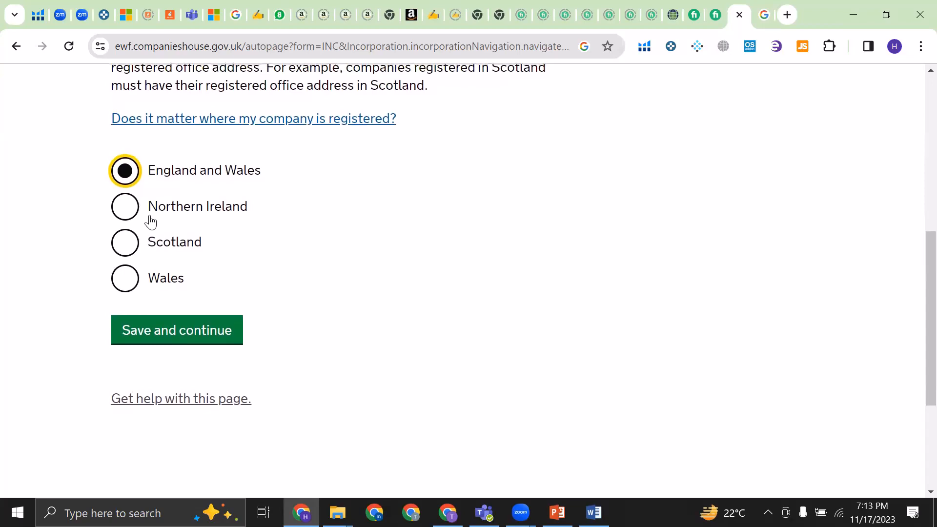
scroll(150, 222, "down", 1)
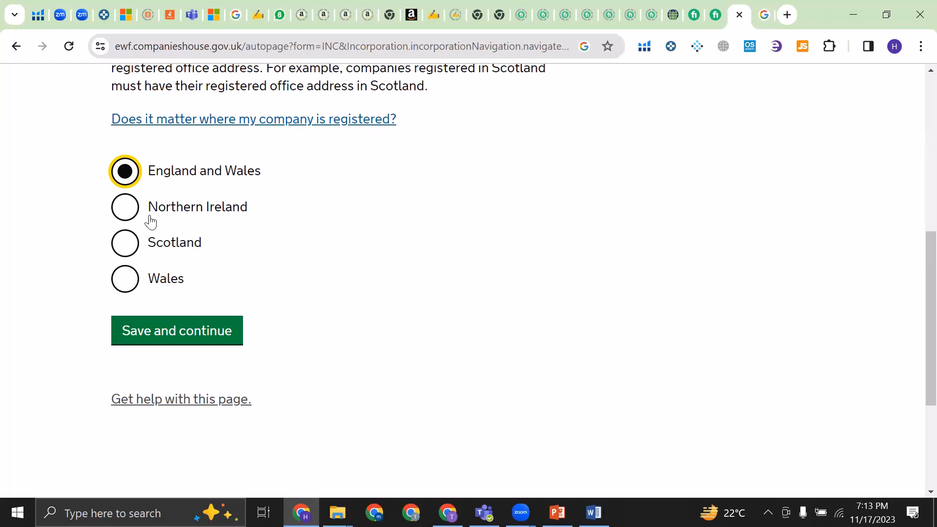
left_click(206, 331)
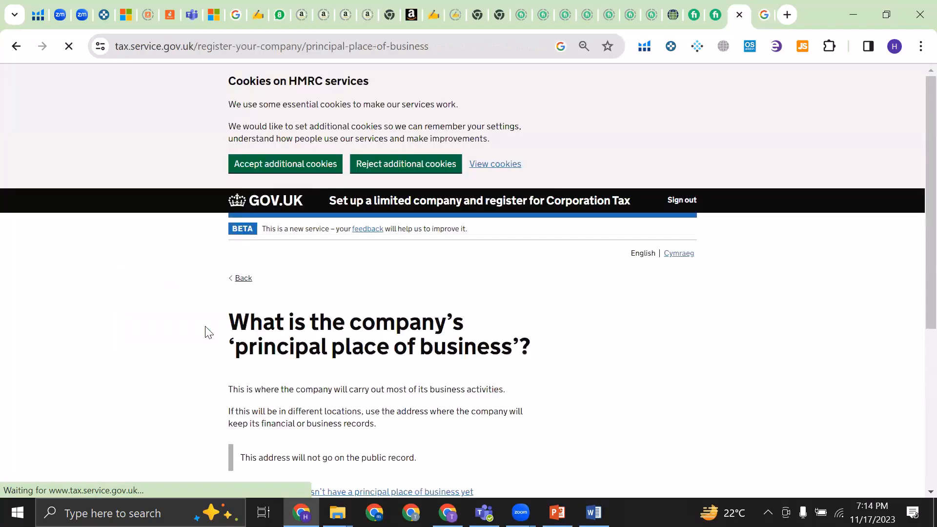
scroll(207, 329, "down", 3)
scroll(342, 265, "down", 2)
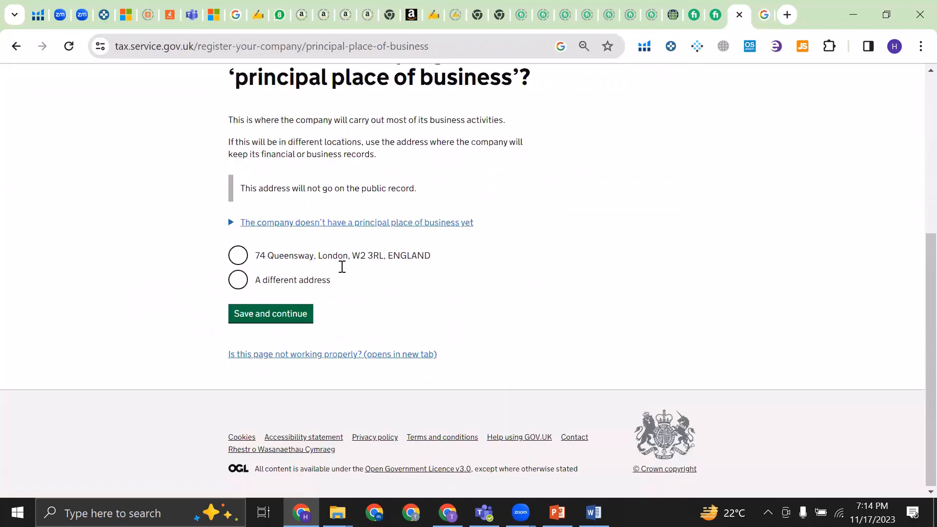
scroll(343, 267, "up", 2)
scroll(342, 268, "down", 2)
left_click(239, 256)
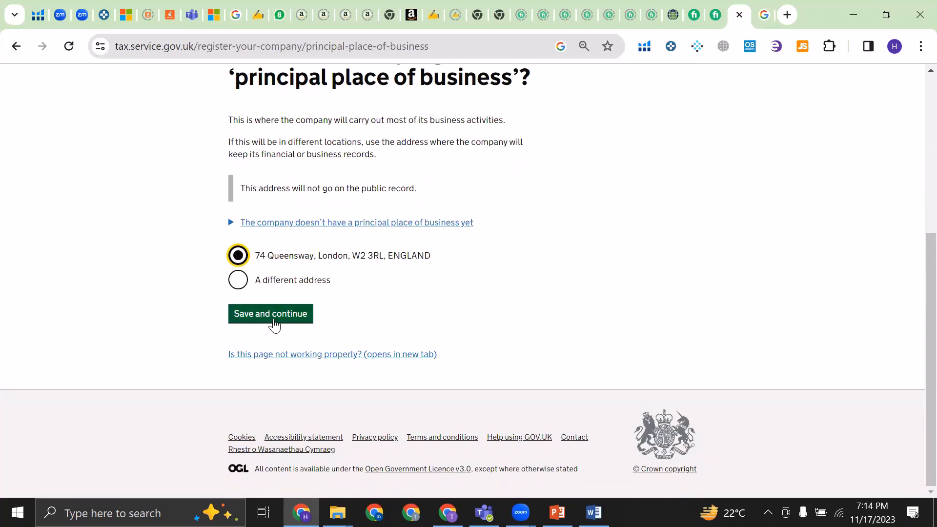
left_click(274, 323)
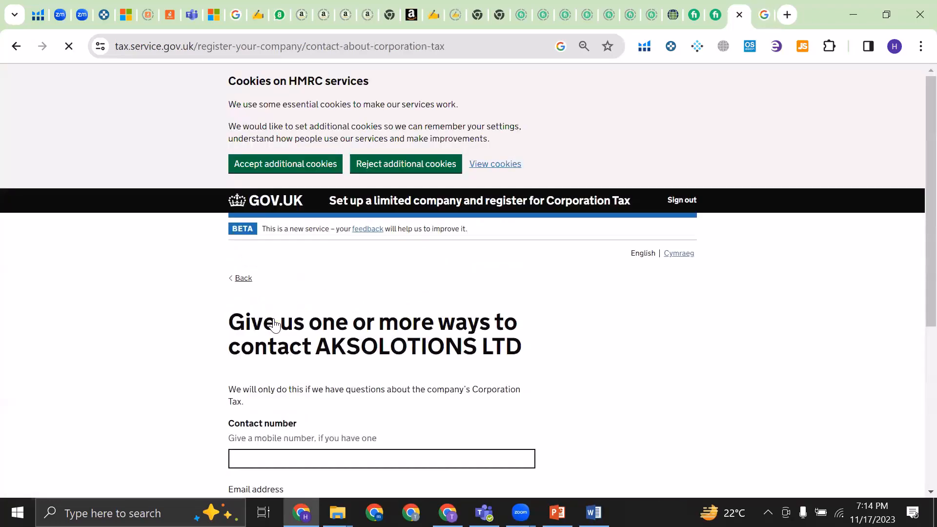
Step: With the Corporation Tax contact email filled in, select the Contact number field
scroll(273, 323, "down", 6)
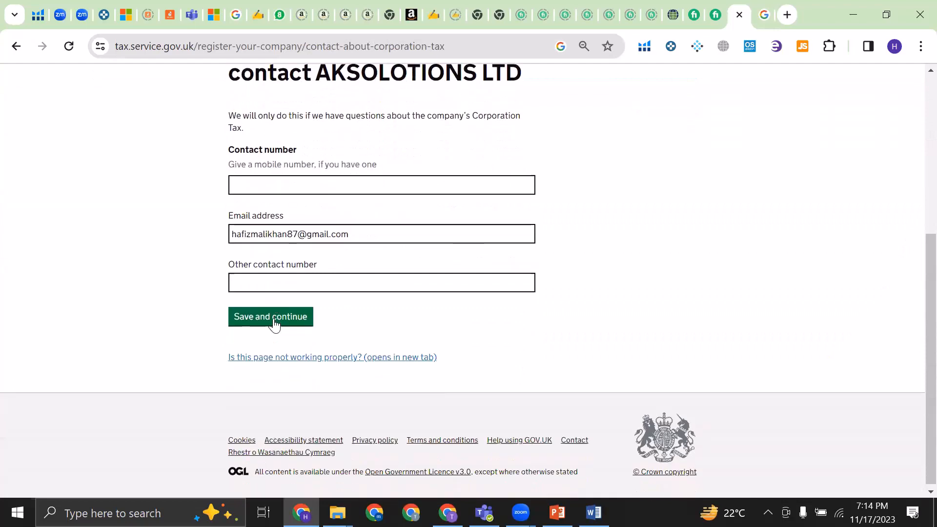
scroll(321, 182, "up", 1)
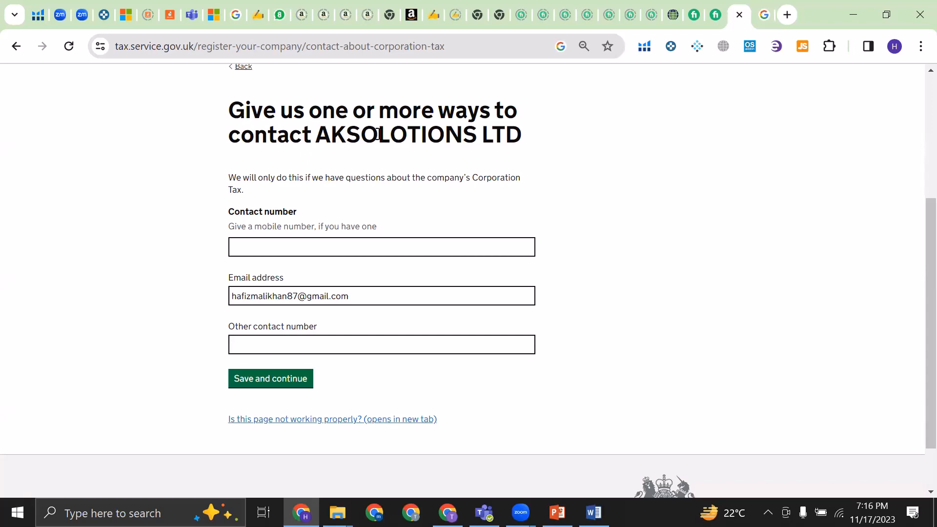
scroll(337, 146, "up", 2)
scroll(339, 147, "down", 1)
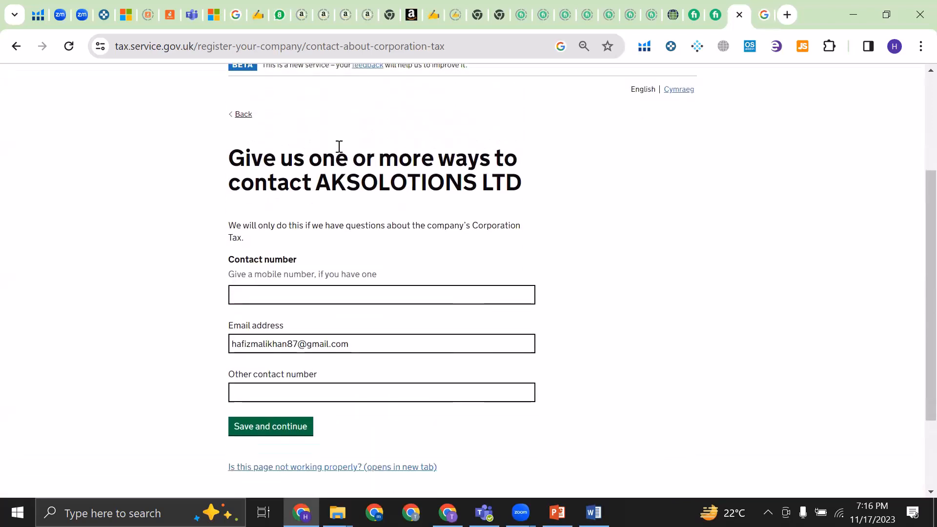
scroll(332, 166, "down", 1)
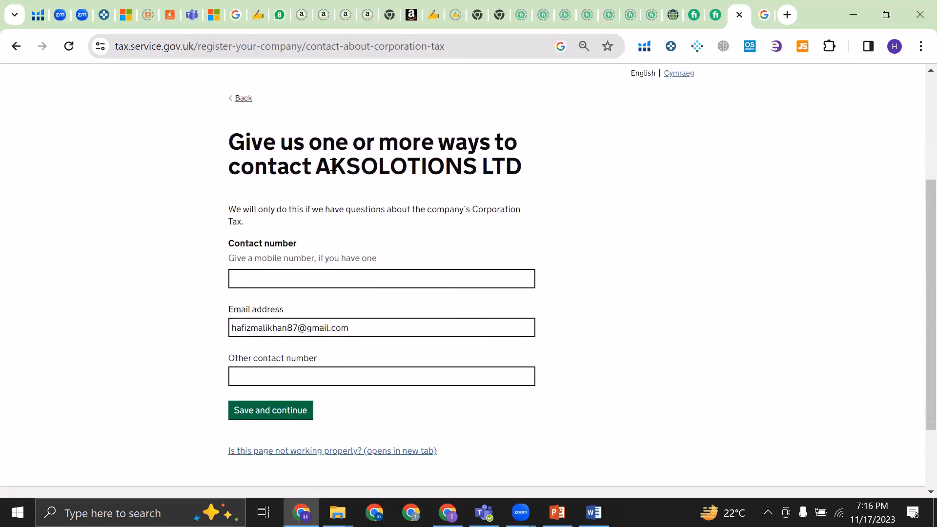
scroll(303, 203, "down", 3)
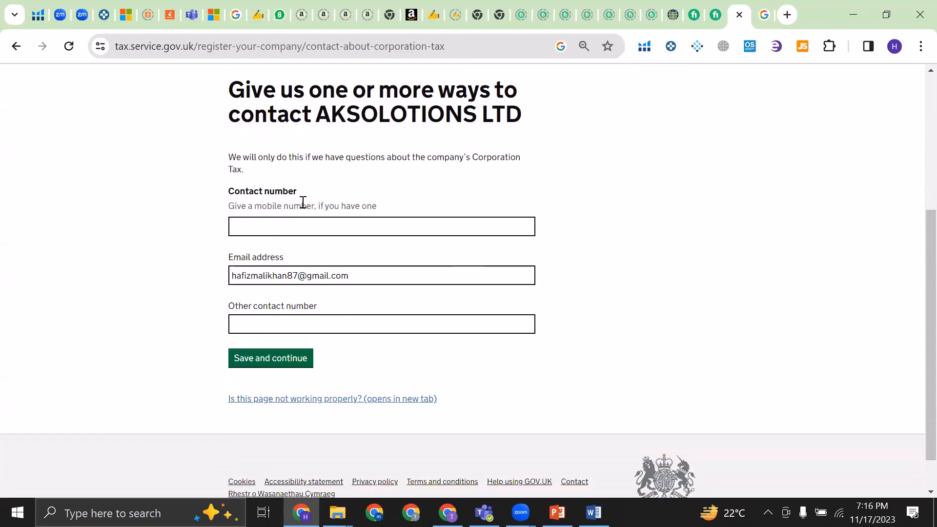
left_click(303, 202)
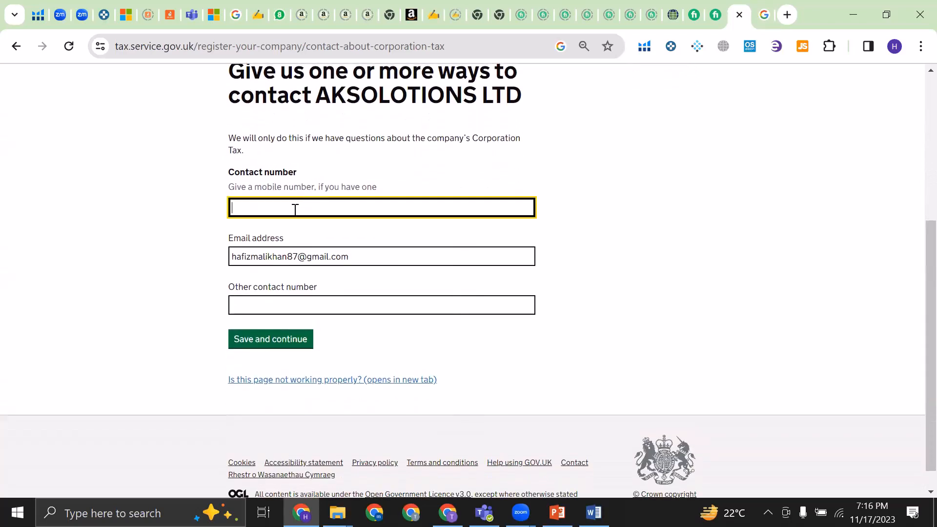
scroll(294, 208, "down", 1)
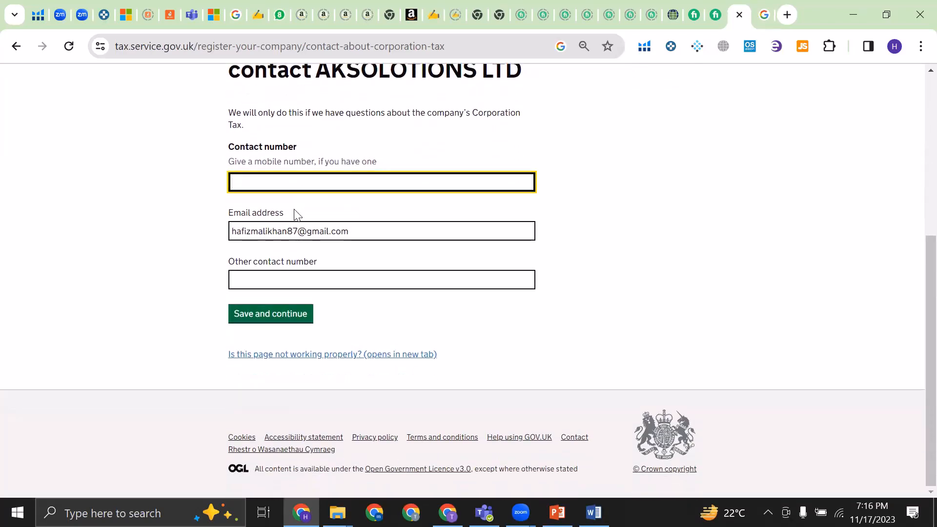
Step: Save the contact details and answer No to replacing another business
left_click(264, 322)
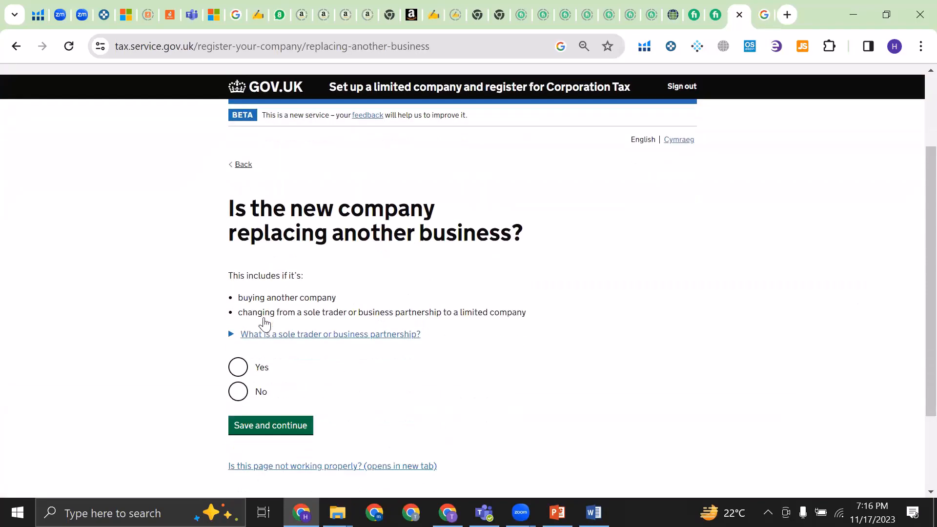
scroll(264, 323, "down", 2)
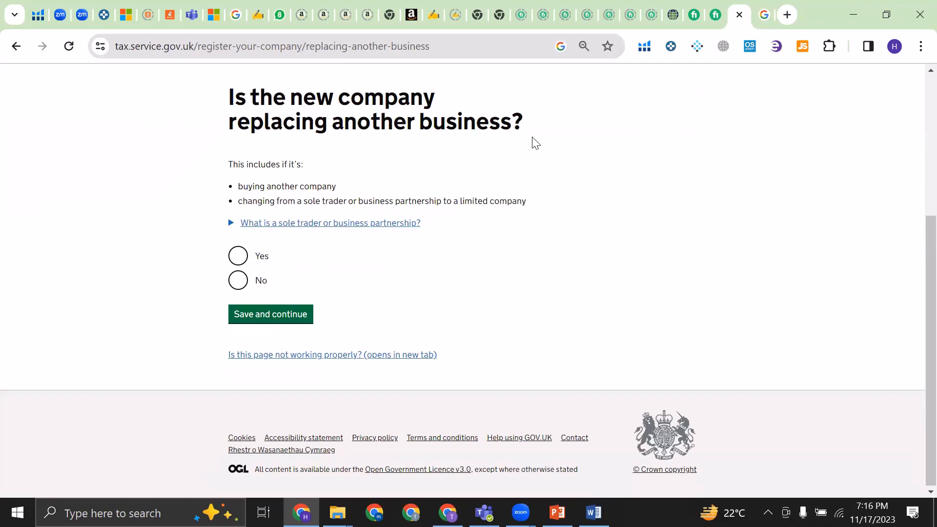
left_click(245, 283)
left_click(270, 313)
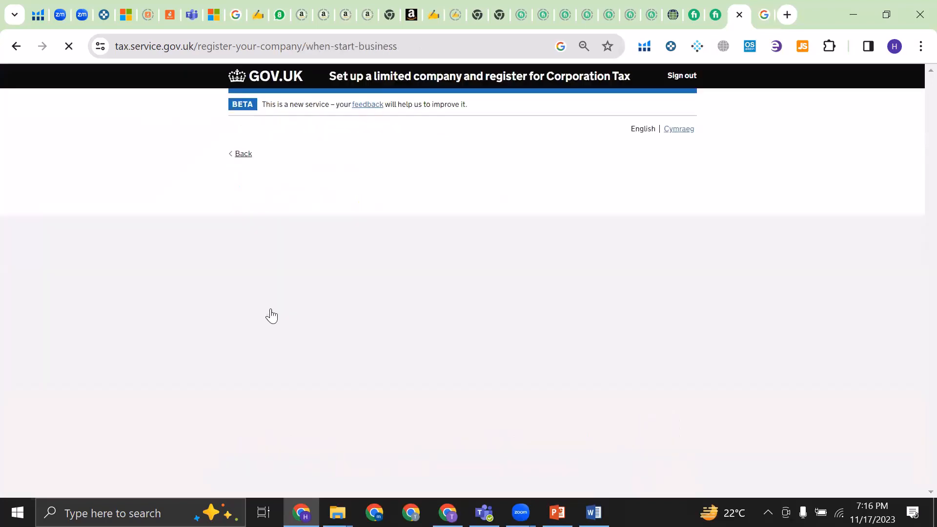
Step: Choose to start trading on the same date the company gets set up
scroll(271, 316, "down", 5)
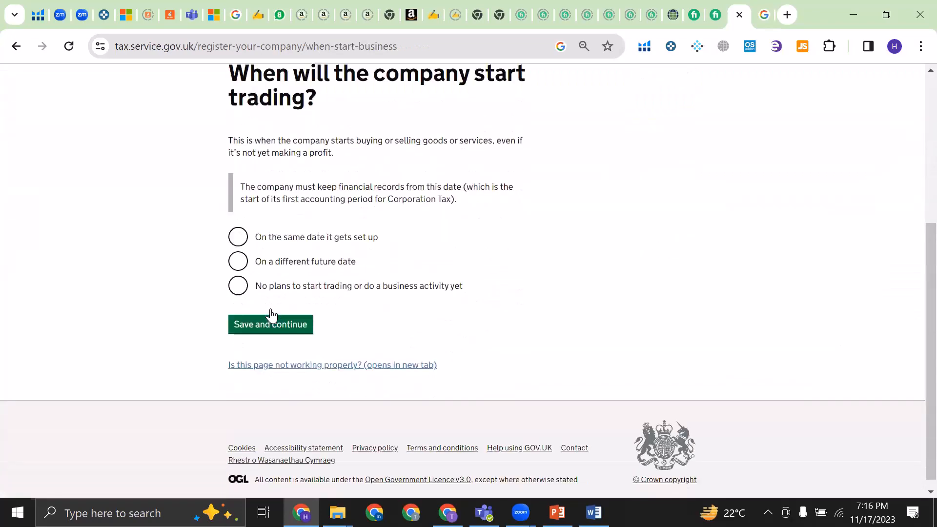
scroll(271, 316, "down", 1)
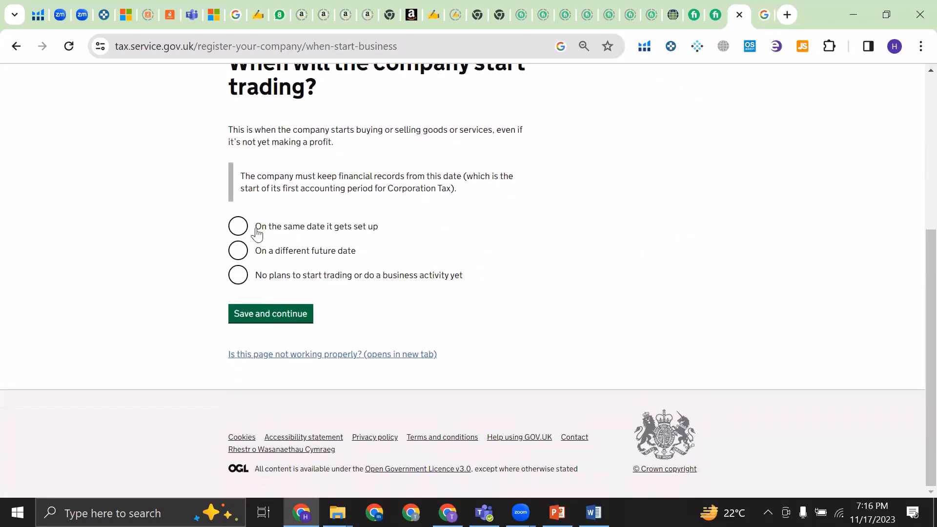
left_click(239, 227)
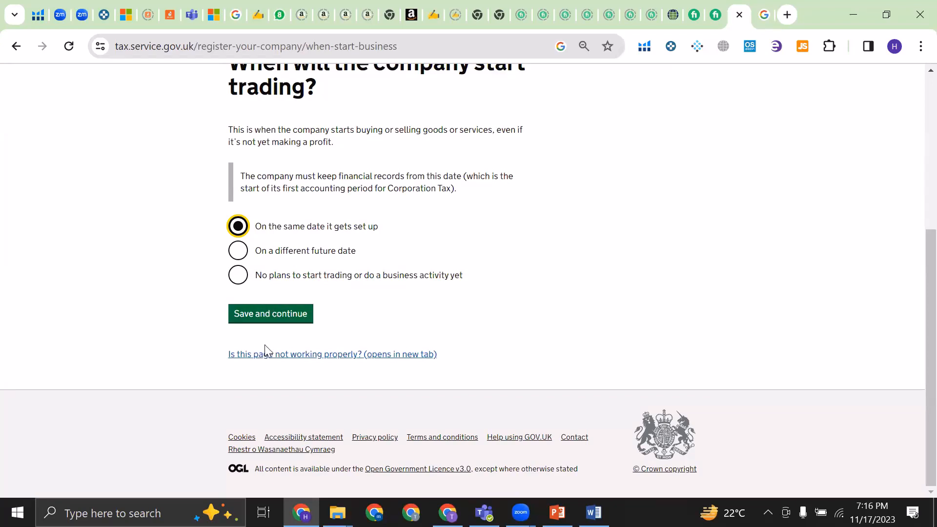
Step: Save the trading start date as the company's set-up date
left_click(293, 328)
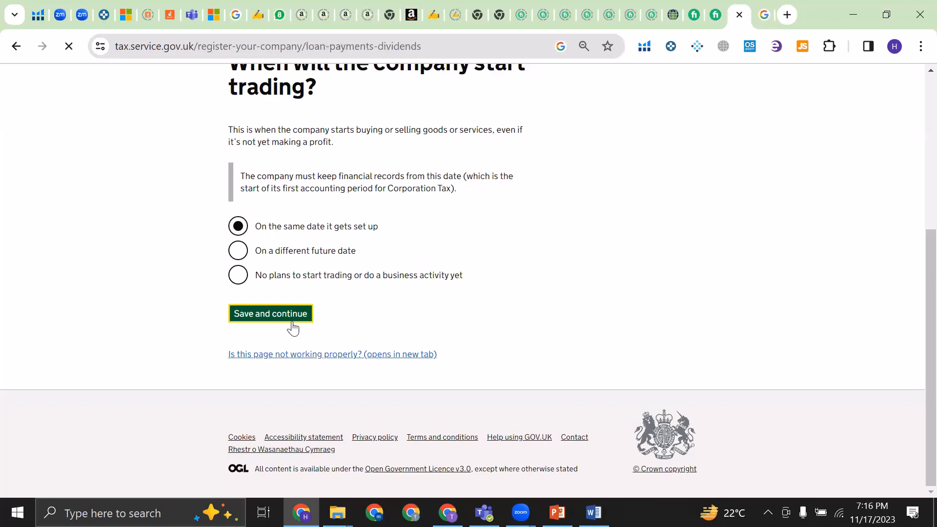
scroll(293, 328, "down", 5)
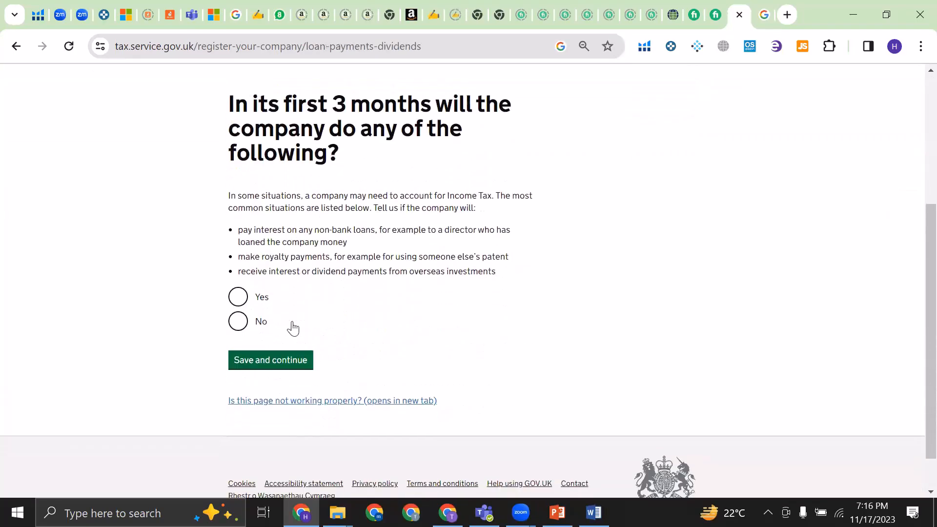
scroll(292, 328, "up", 2)
scroll(293, 328, "down", 1)
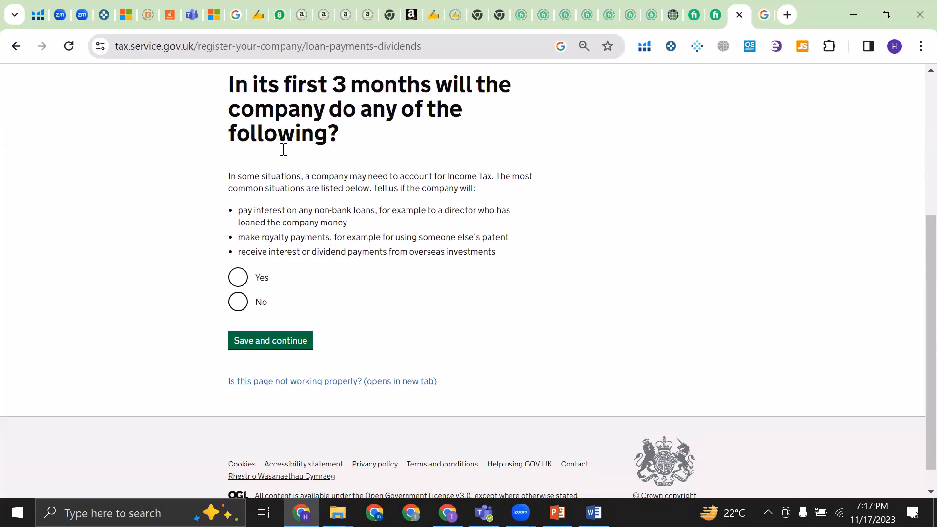
scroll(267, 289, "down", 1)
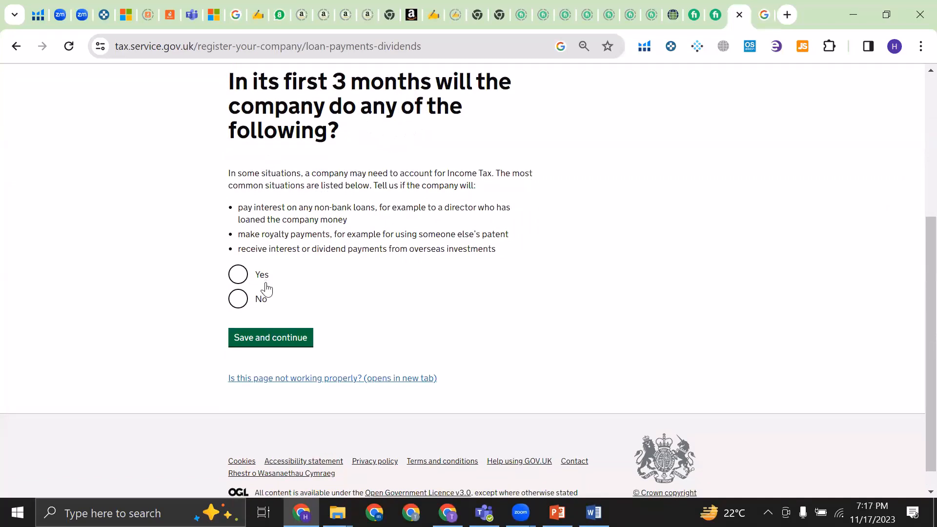
Step: Zoom the page in and answer No to the loan payments and dividends question
key("ctrl+plus")
key("ctrl+plus")
key("ctrl+plus")
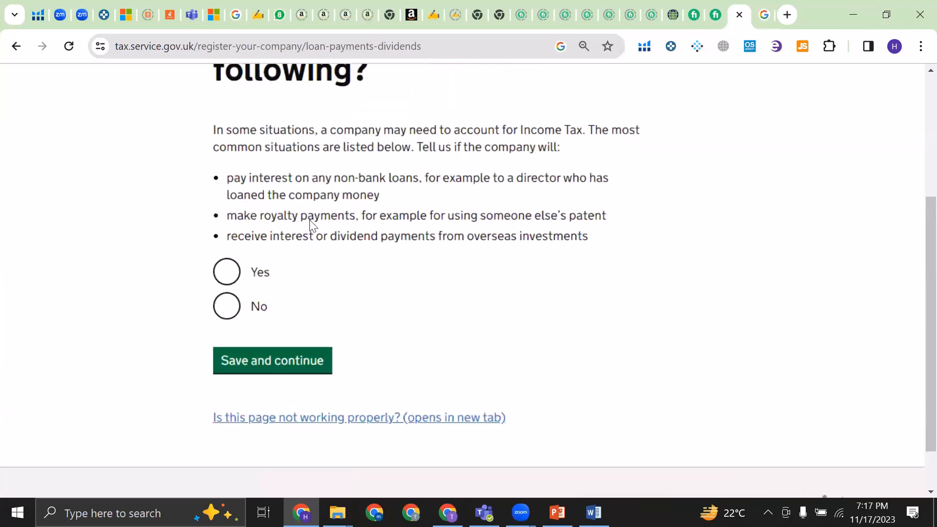
scroll(313, 234, "up", 3)
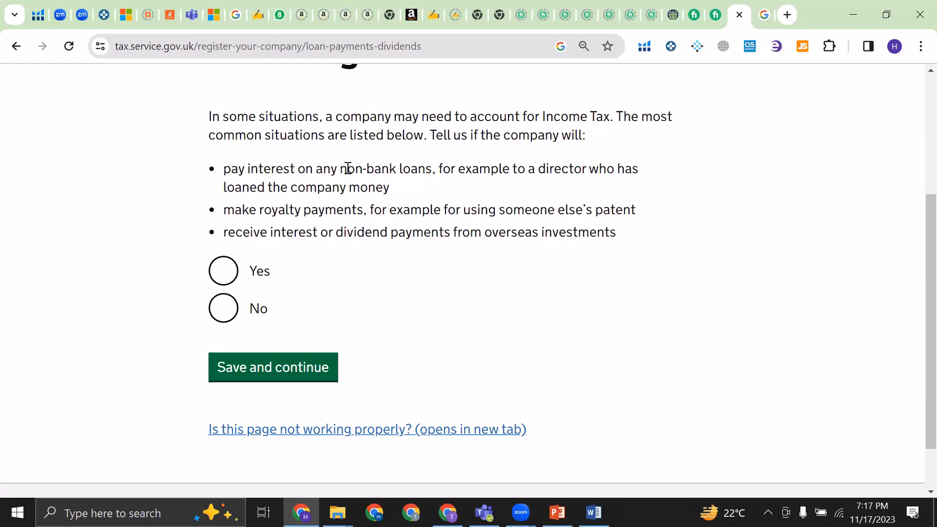
left_click(222, 316)
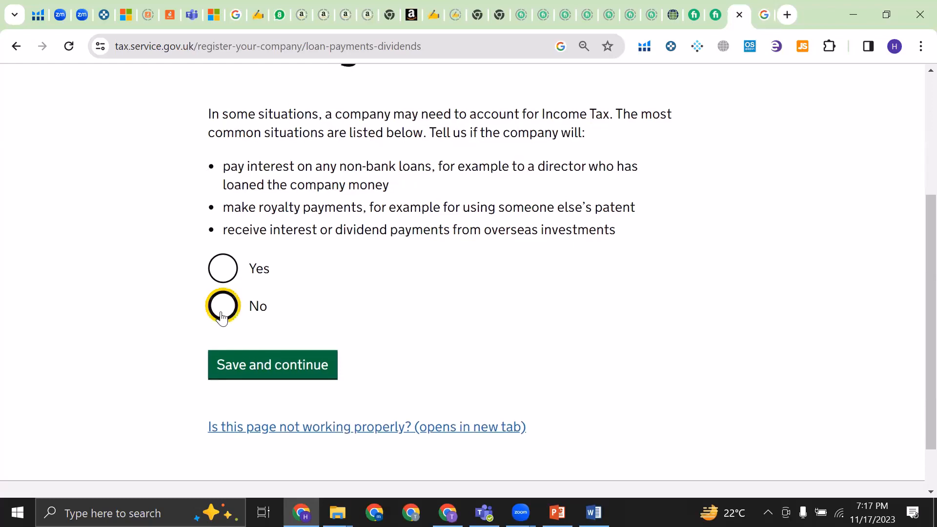
left_click(282, 418)
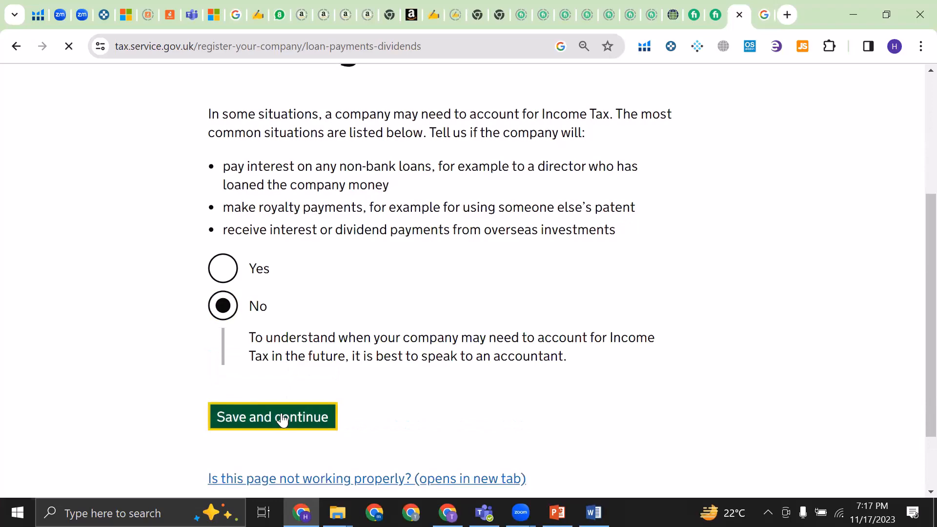
scroll(335, 330, "down", 1)
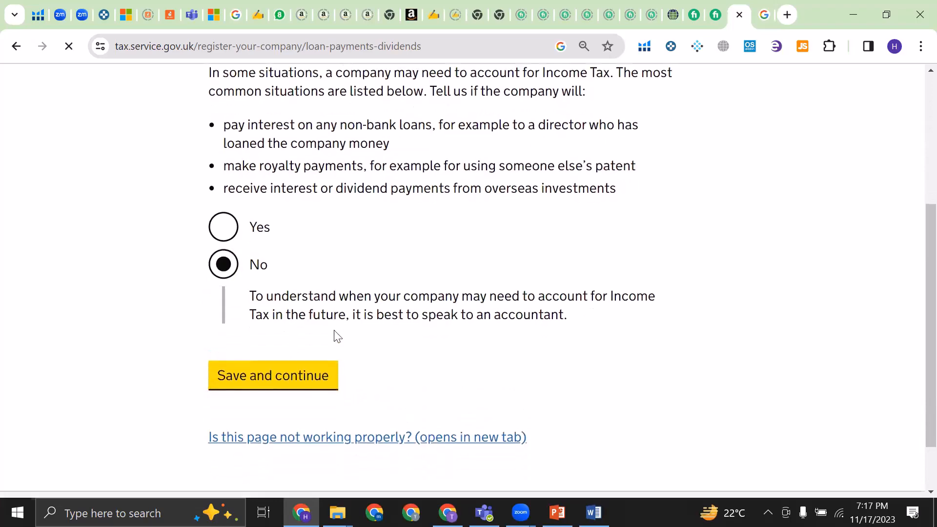
scroll(337, 337, "down", 1)
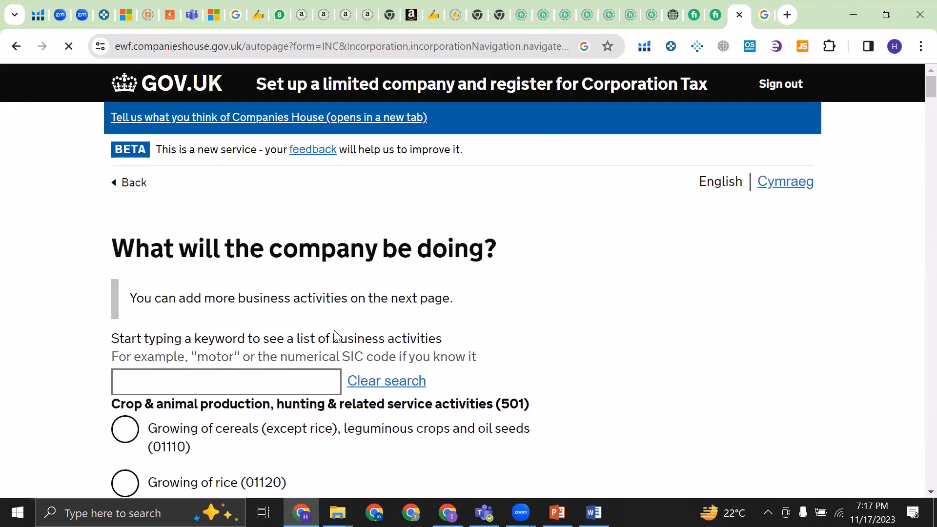
Step: Search the activities for SIC code 47910 and pick Retail sale via mail order houses or via Internet
scroll(337, 337, "down", 5)
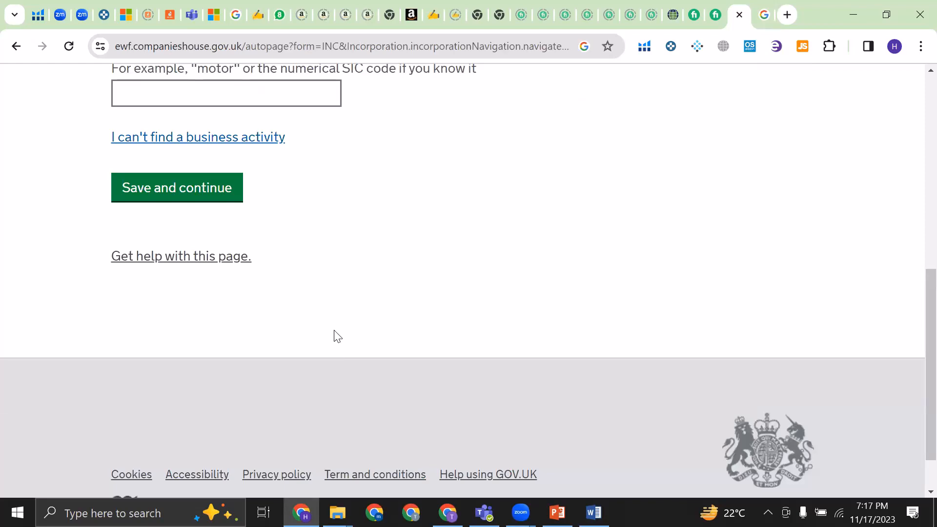
scroll(337, 337, "up", 5)
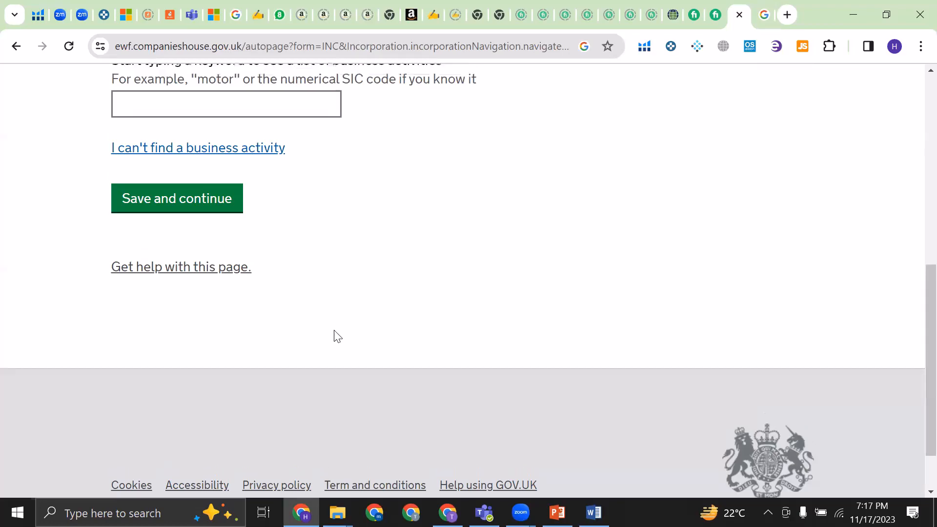
scroll(254, 207, "down", 3)
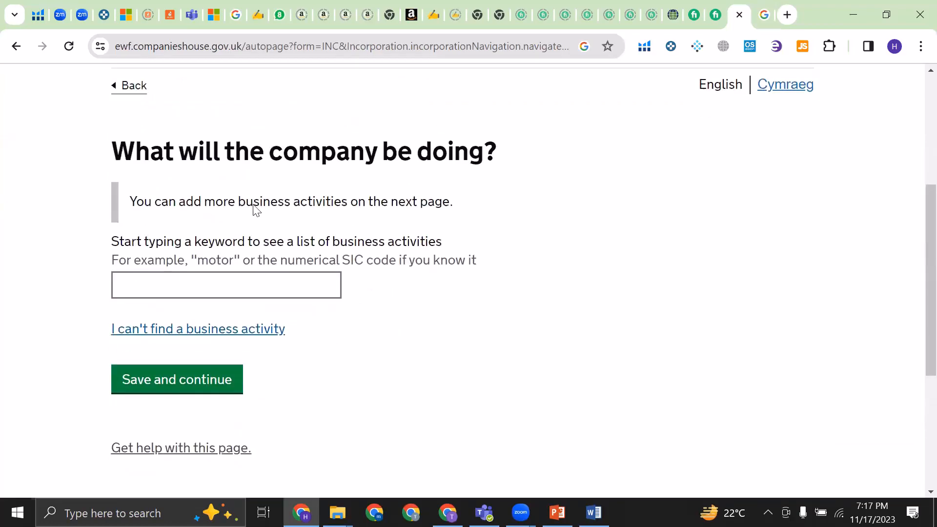
left_click(238, 184)
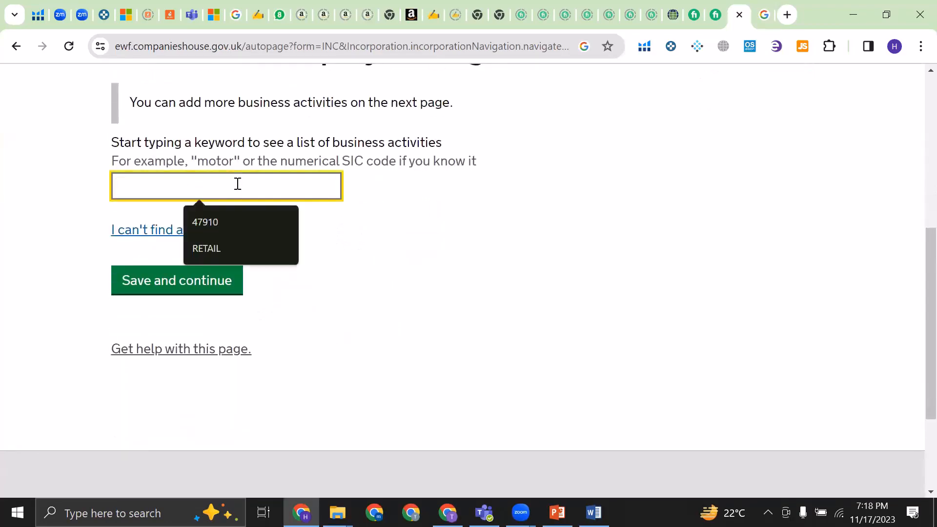
scroll(237, 184, "up", 3)
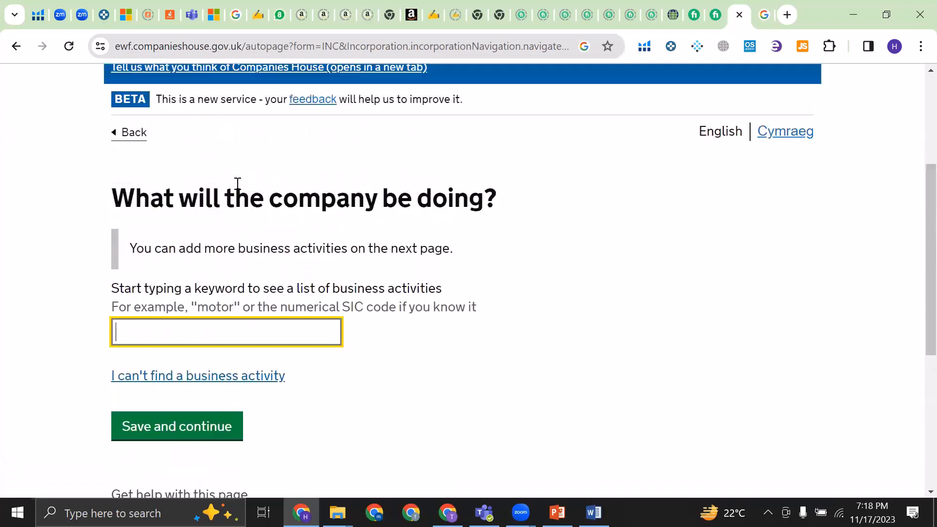
scroll(238, 184, "down", 3)
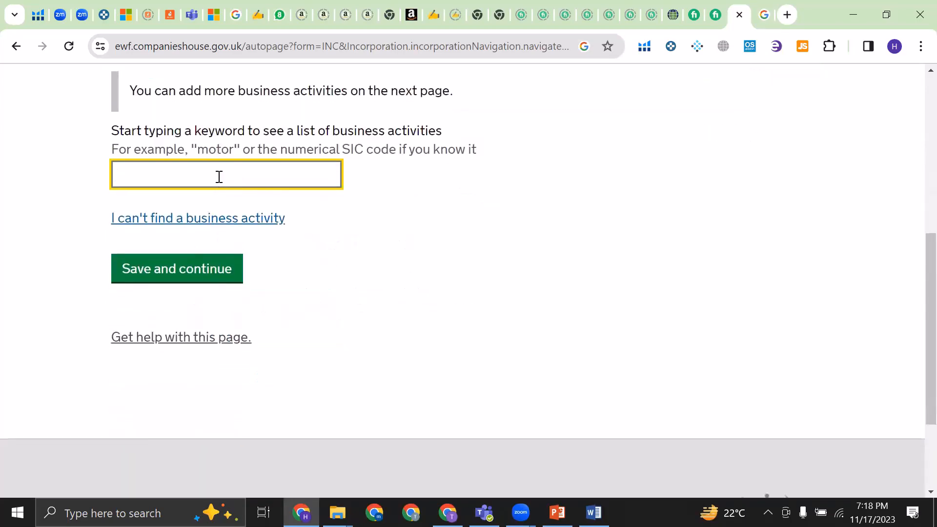
left_click(219, 177)
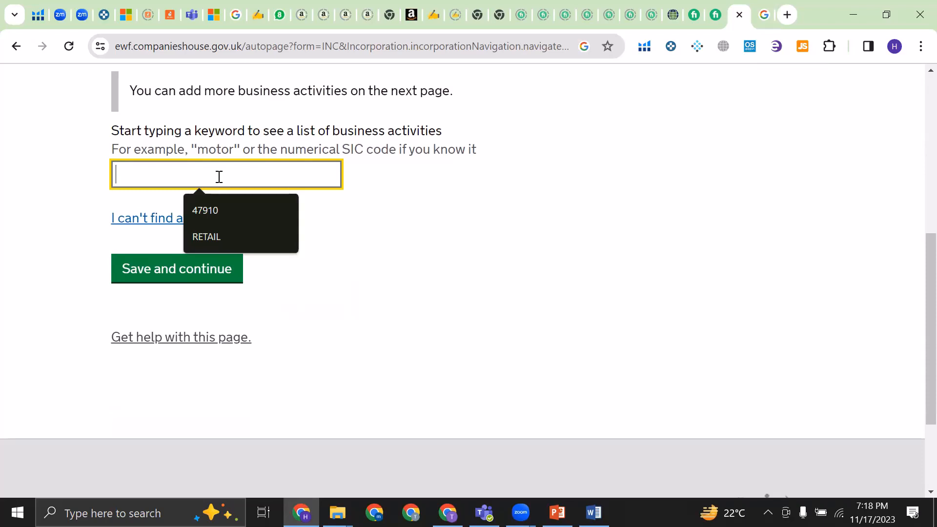
type("479")
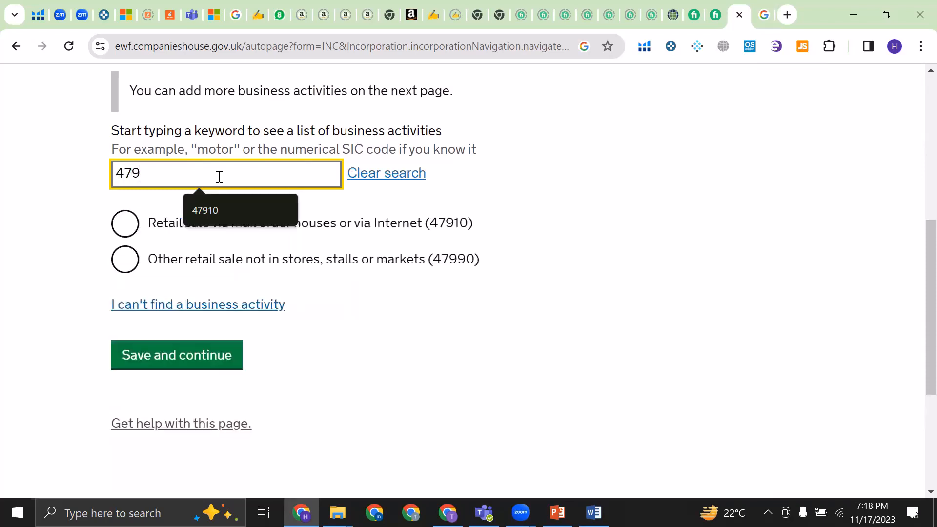
type("10")
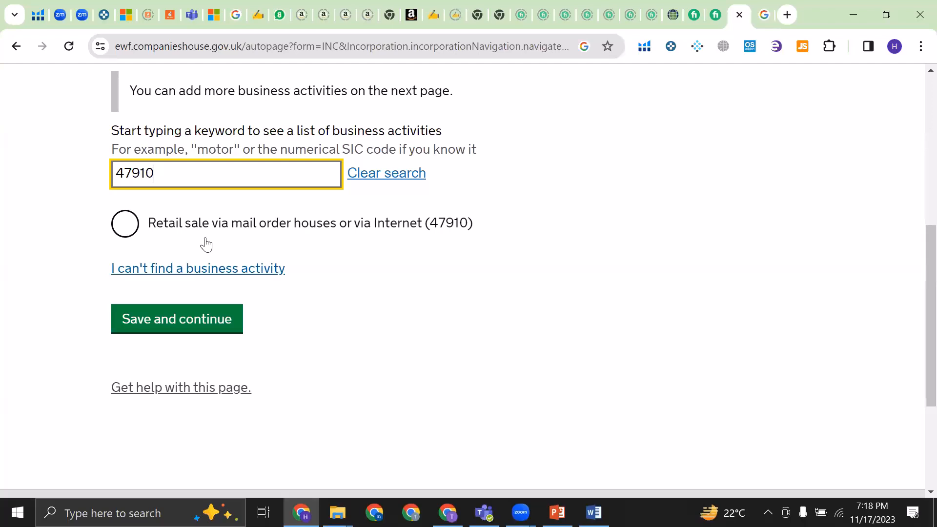
left_click(131, 226)
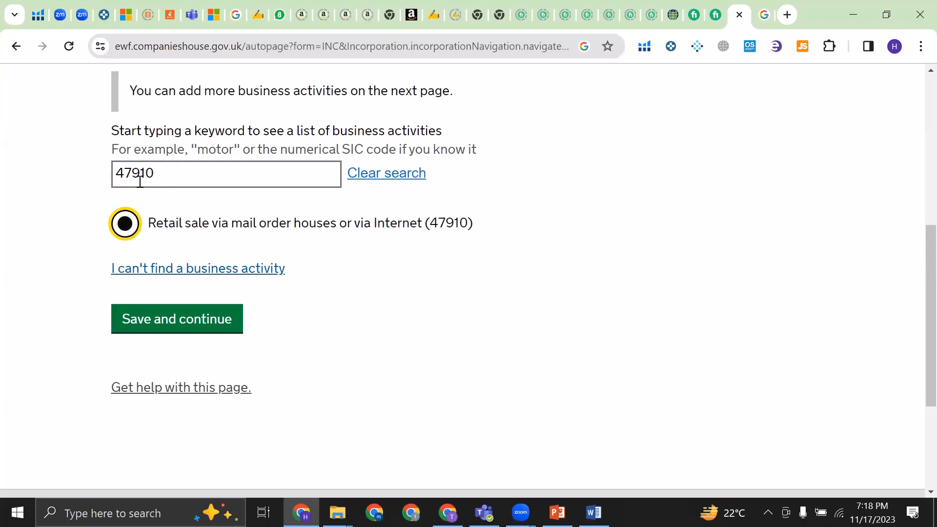
Step: Replace the search with 'retail', then save the 47910 activity
key("shift+Tab")
key("BackSpace")
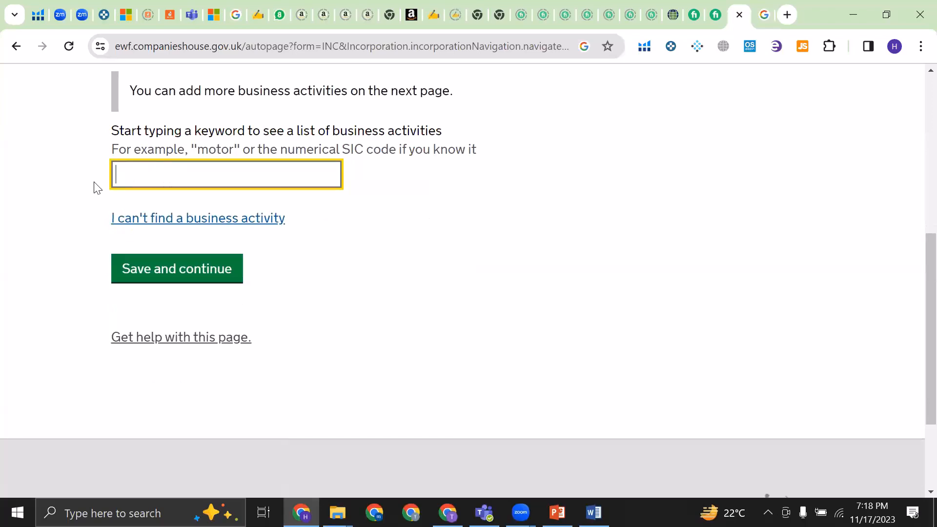
type("ret")
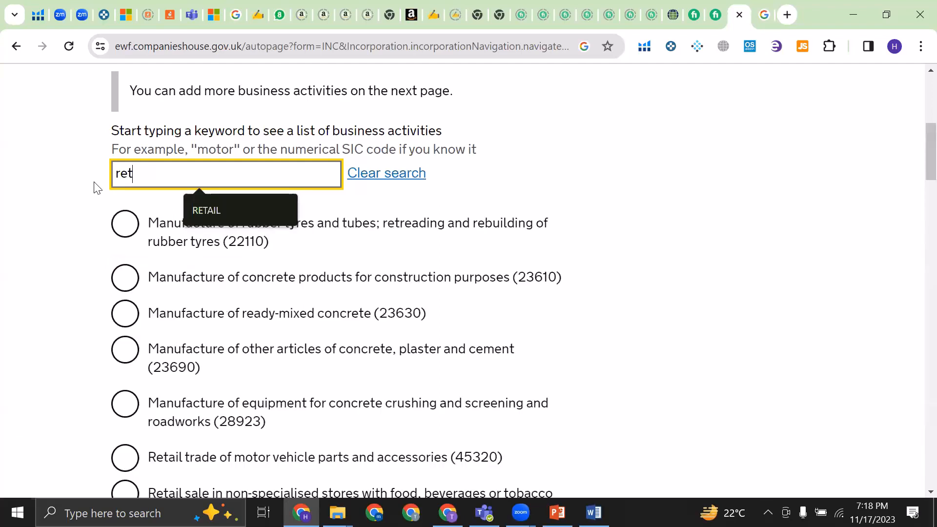
type("ai")
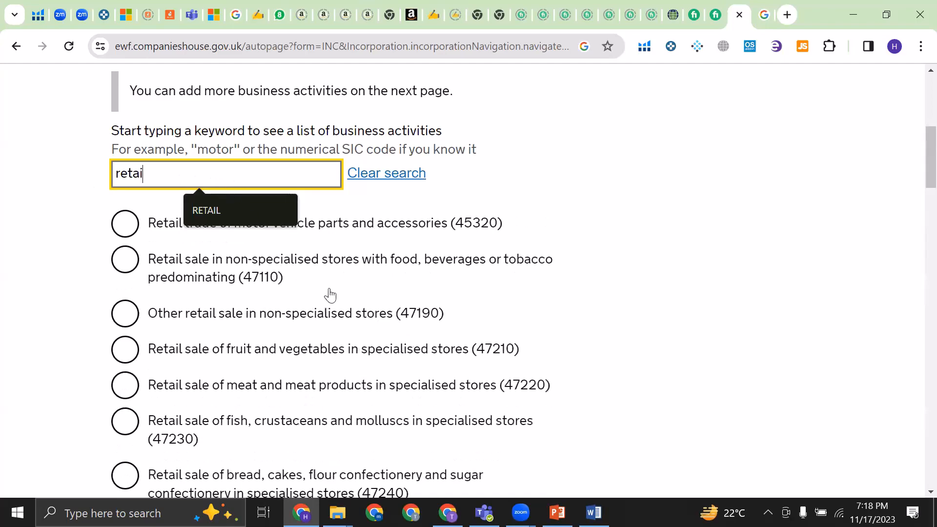
type("l")
scroll(328, 295, "down", 1)
scroll(330, 295, "down", 5)
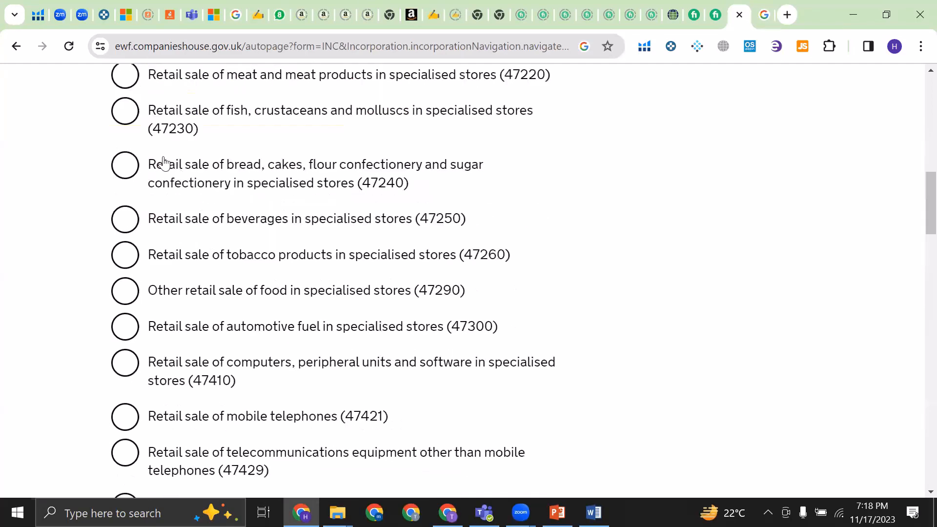
scroll(176, 163, "down", 15)
scroll(258, 163, "down", 10)
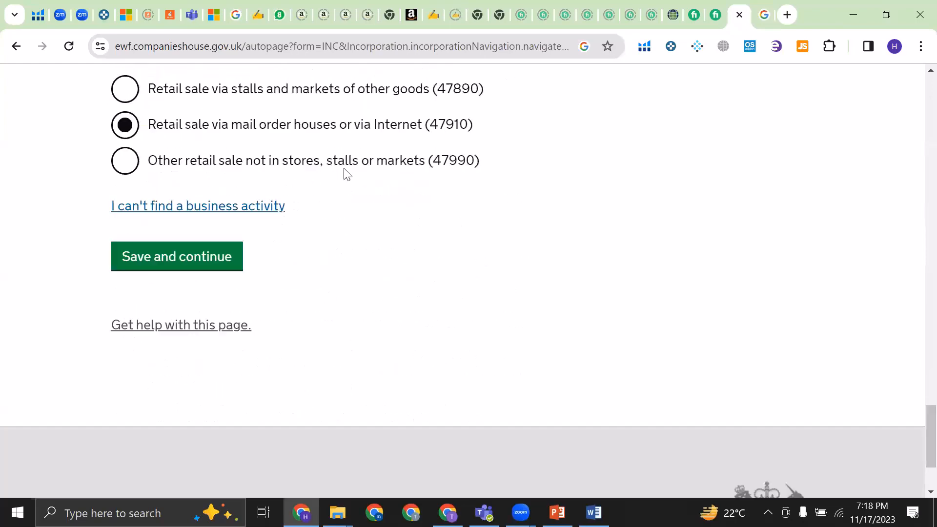
scroll(483, 163, "up", 1)
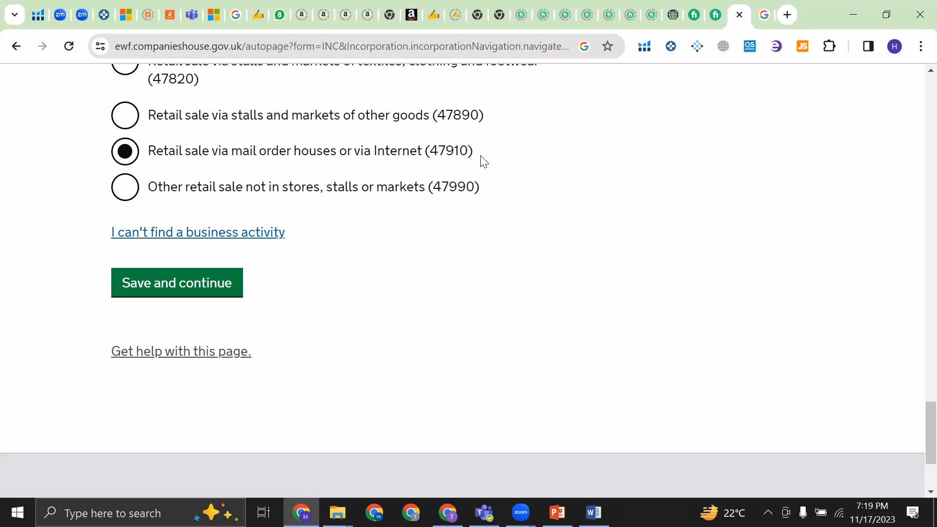
left_click(202, 283)
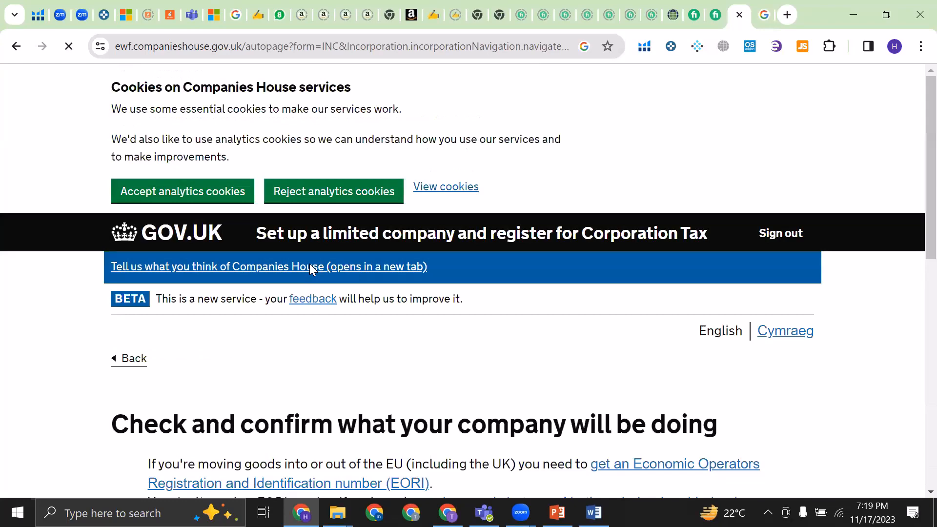
Step: Review the summary listing Retail sale via mail order houses or via Internet and confirm it
scroll(310, 266, "down", 5)
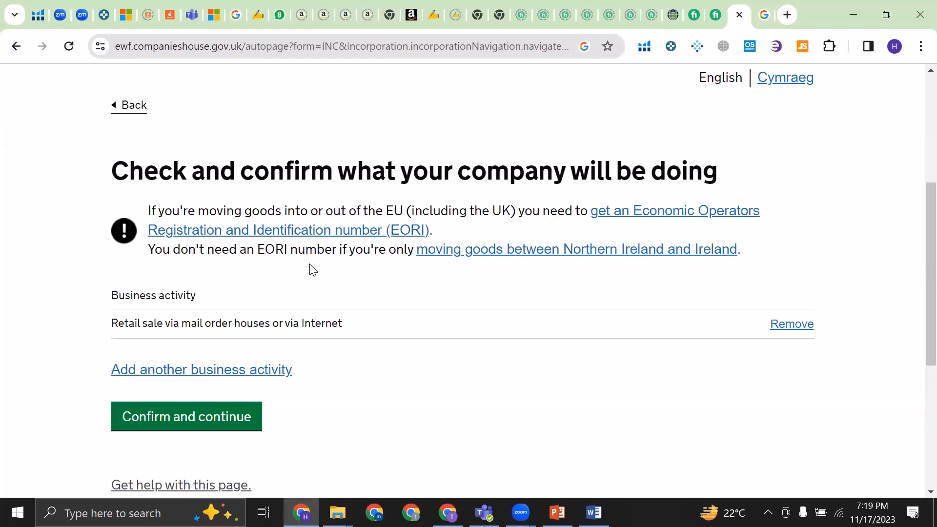
scroll(313, 270, "down", 1)
scroll(312, 269, "down", 1)
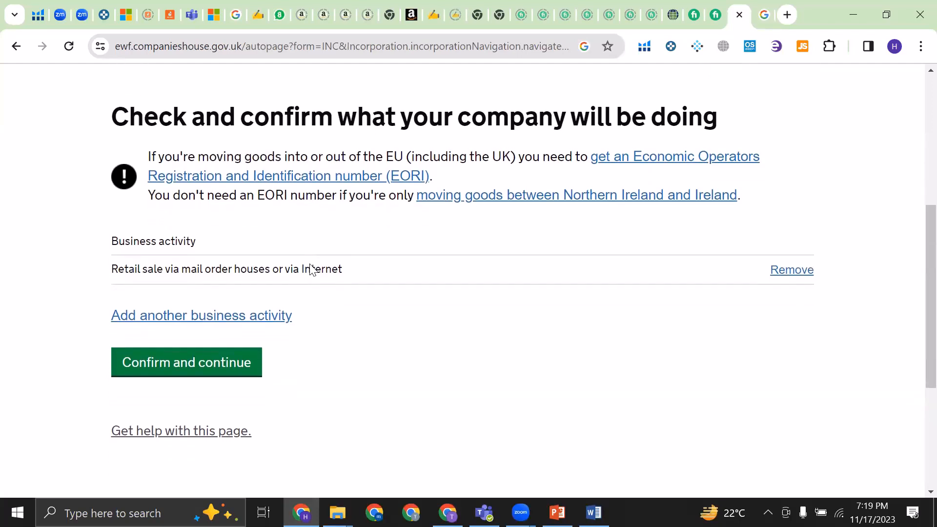
scroll(310, 269, "down", 2)
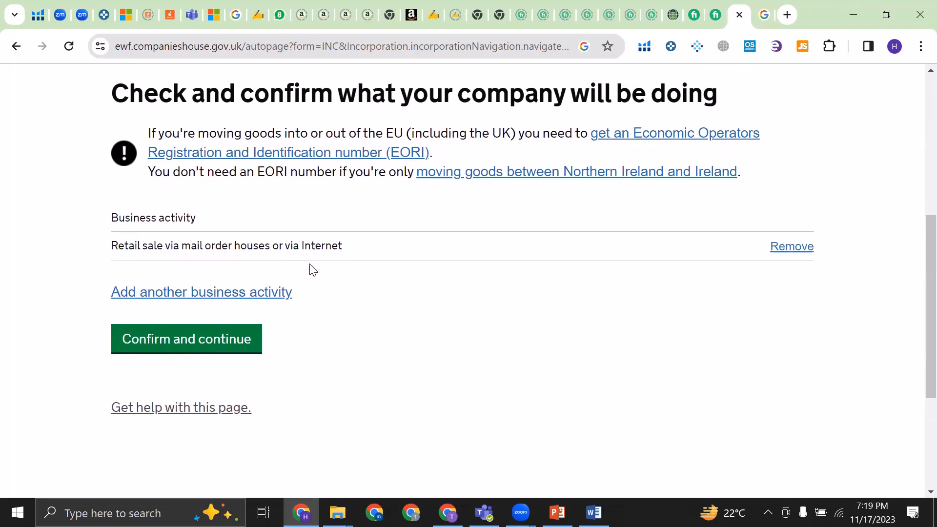
scroll(309, 269, "up", 3)
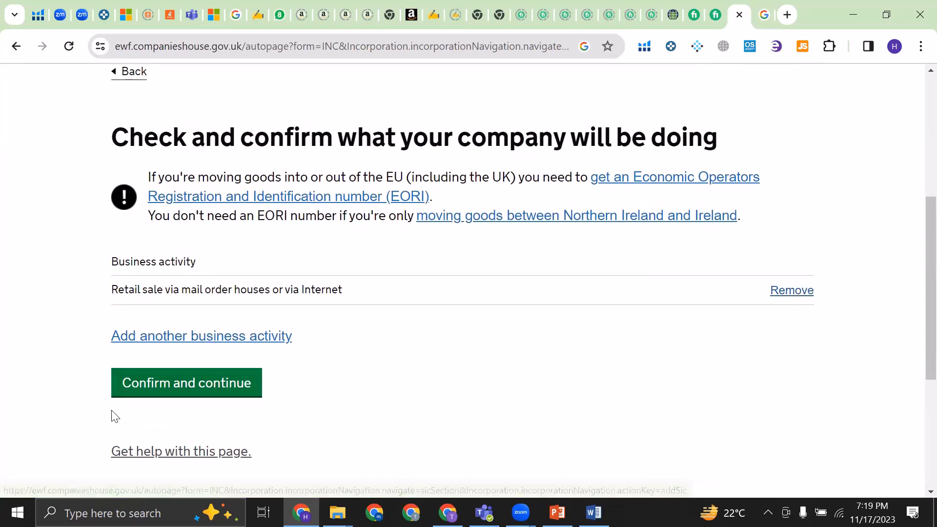
left_click(155, 398)
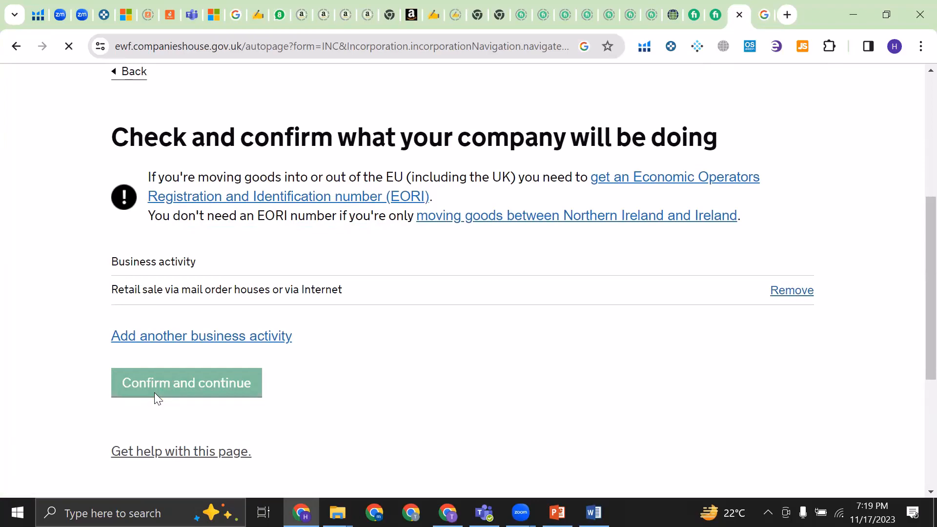
Step: Answer No to Companies House Secure Register protection and save the answer
scroll(156, 399, "down", 5)
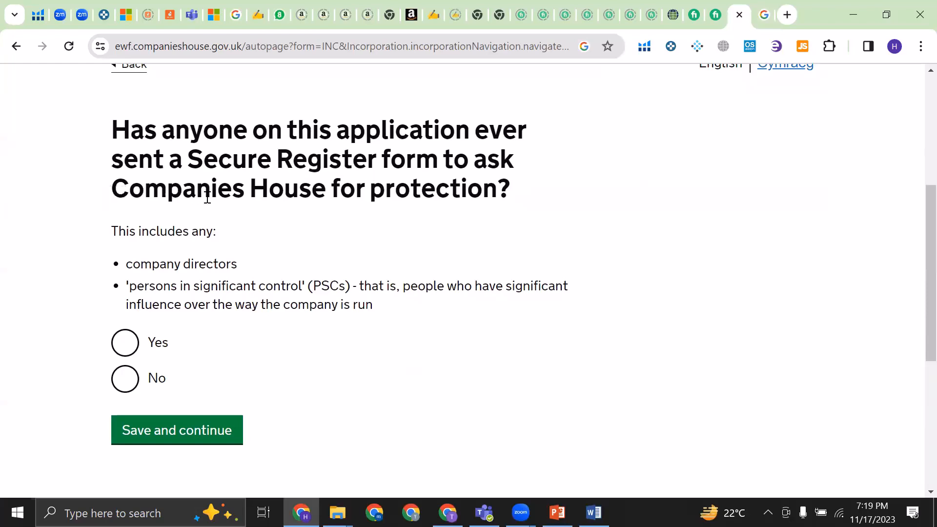
left_click_drag(112, 198, 325, 202)
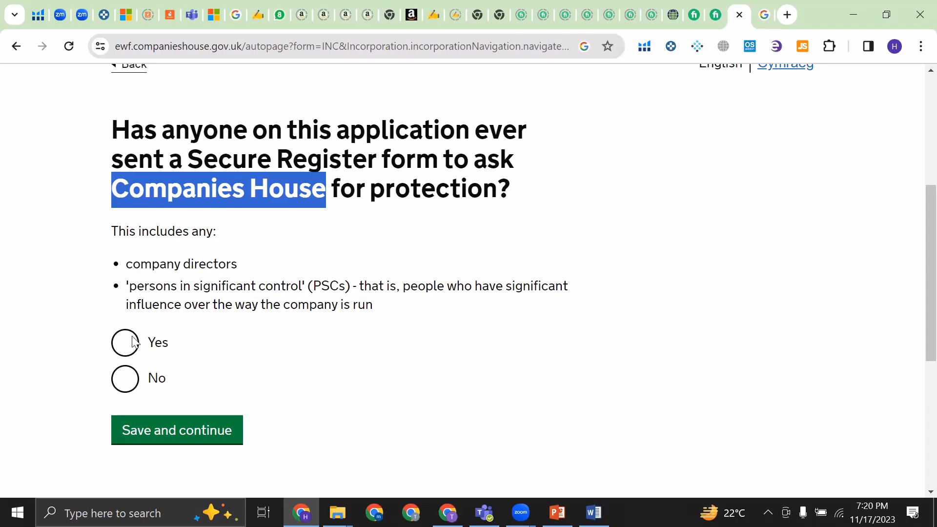
left_click(125, 386)
scroll(162, 409, "down", 2)
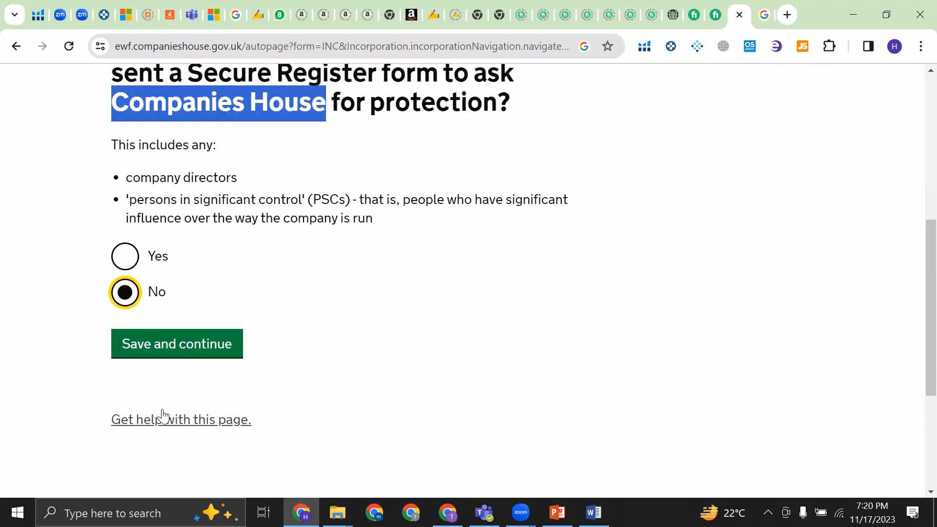
left_click(193, 332)
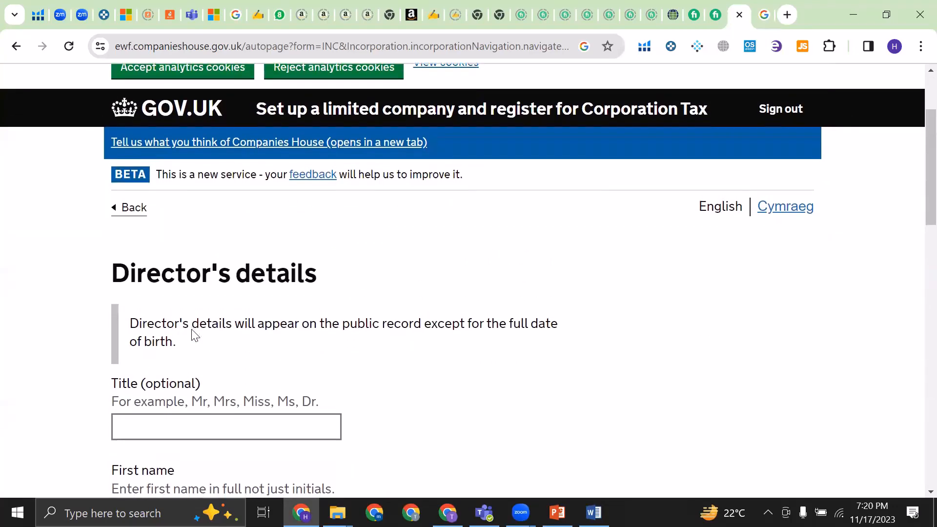
scroll(198, 300, "down", 2)
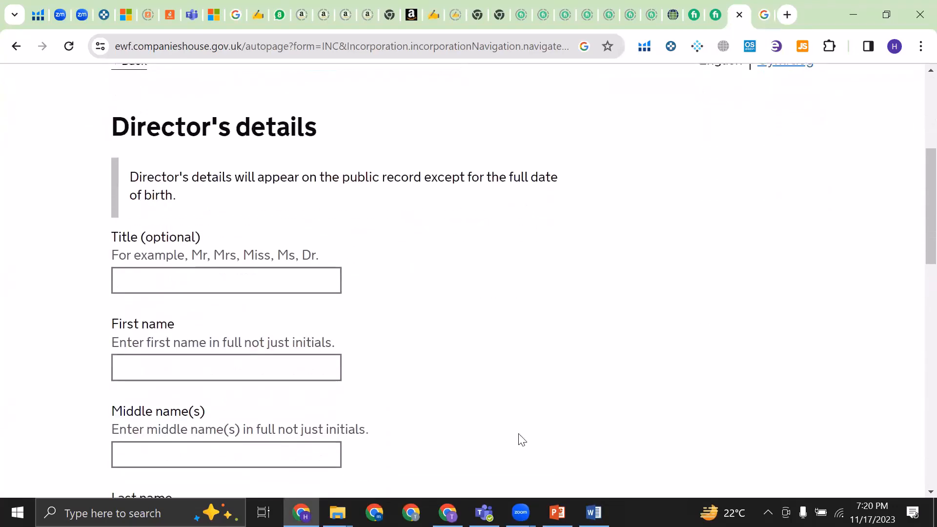
left_click(593, 512)
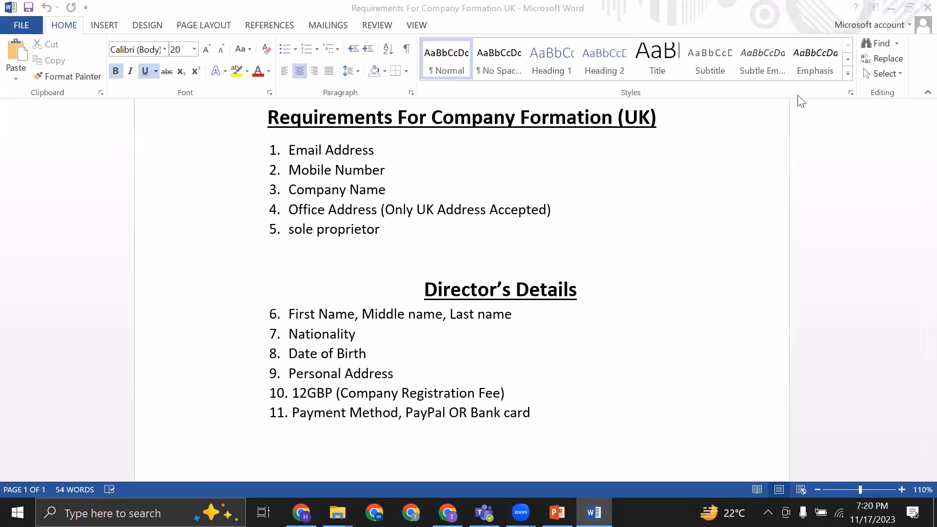
left_click(892, 13)
left_click(892, 13)
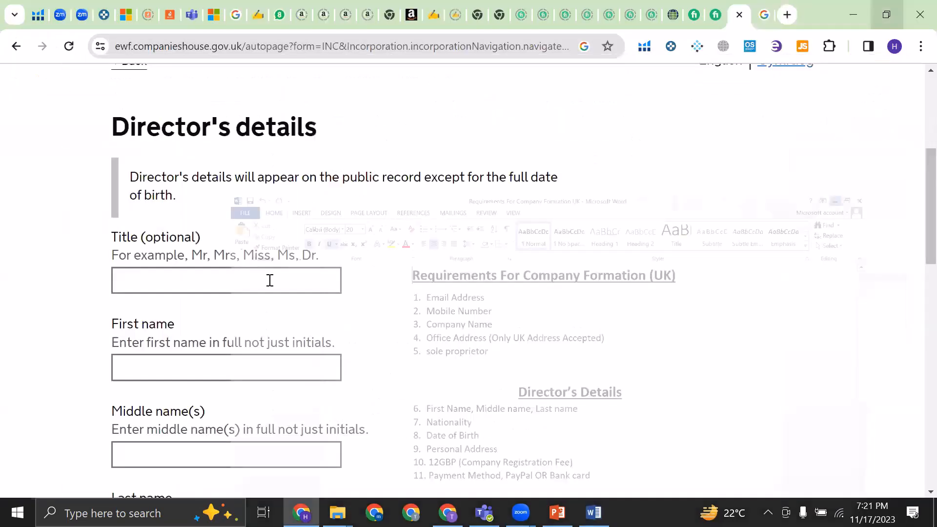
Step: Enter the title Mr and the director's first and middle names
left_click(270, 280)
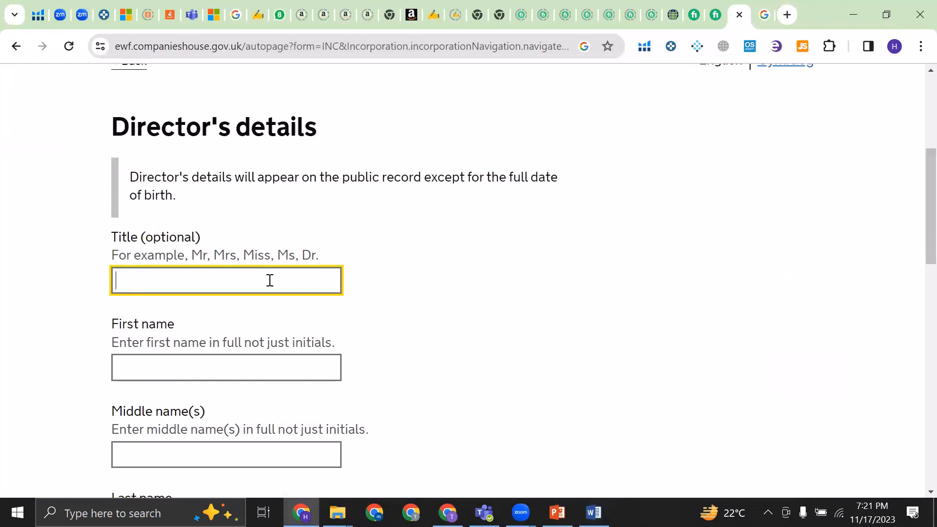
type("Mr")
left_click(224, 366)
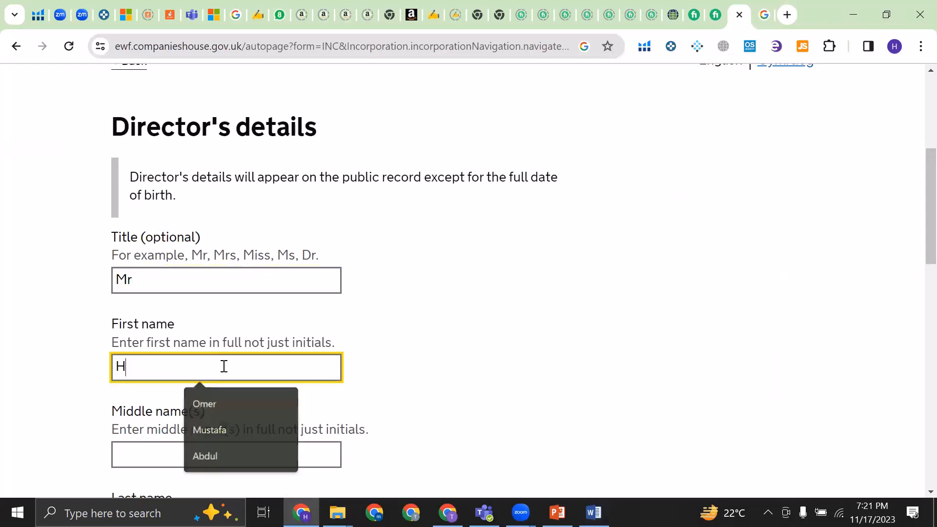
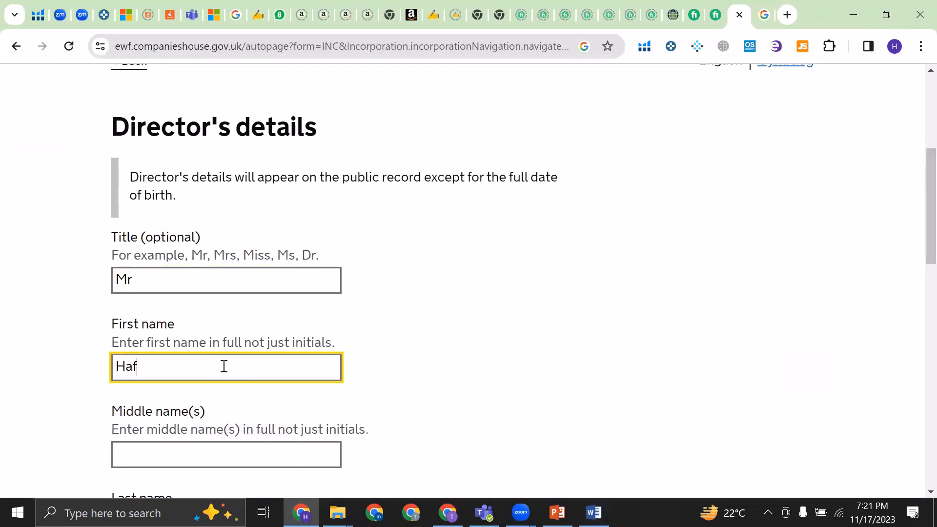
left_click(203, 453)
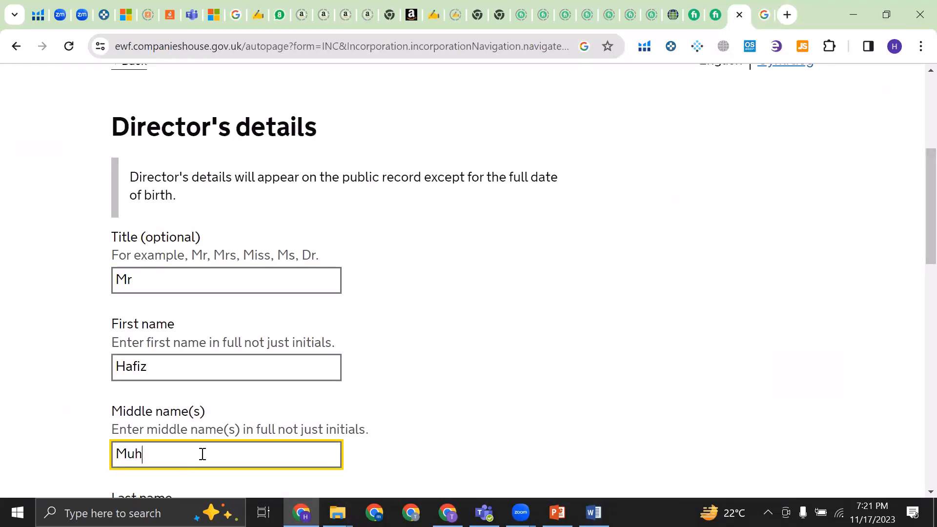
Step: Enter the director's last name and answer No to having used a different name
scroll(200, 452, "down", 4)
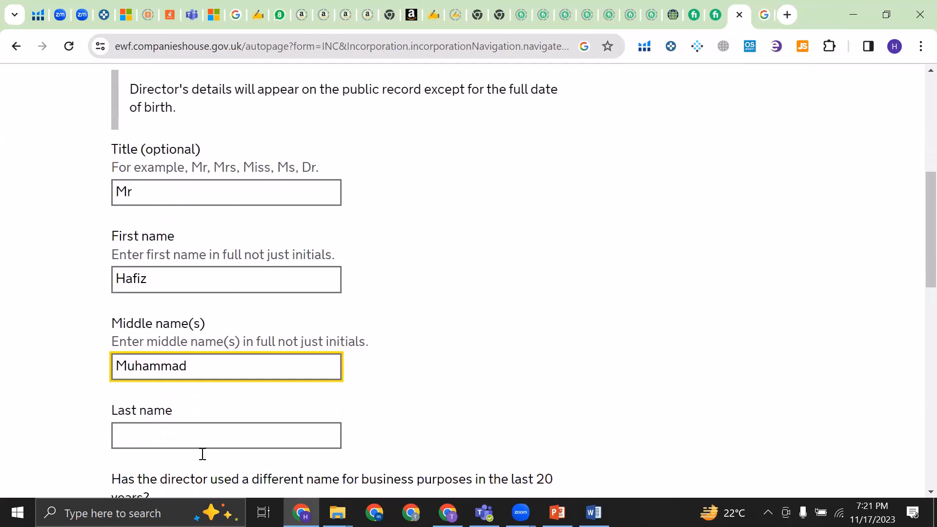
left_click(190, 304)
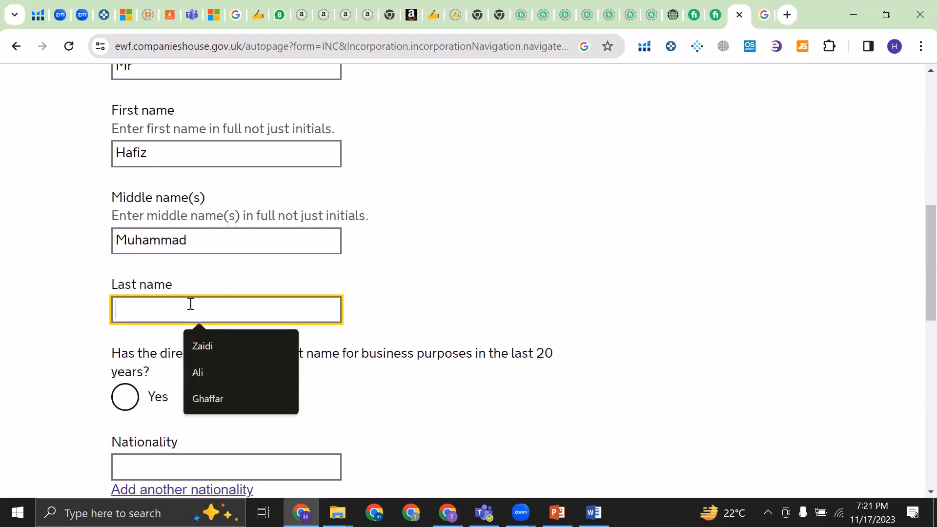
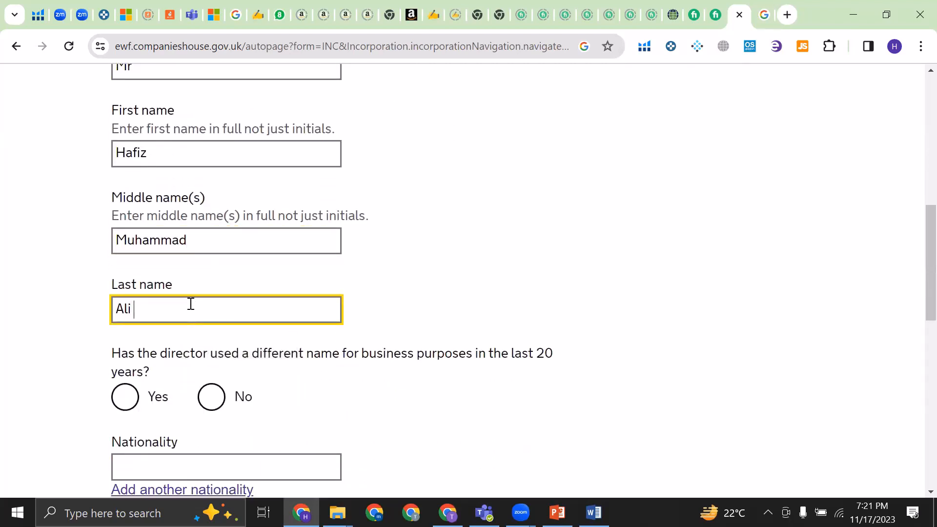
scroll(191, 304, "down", 2)
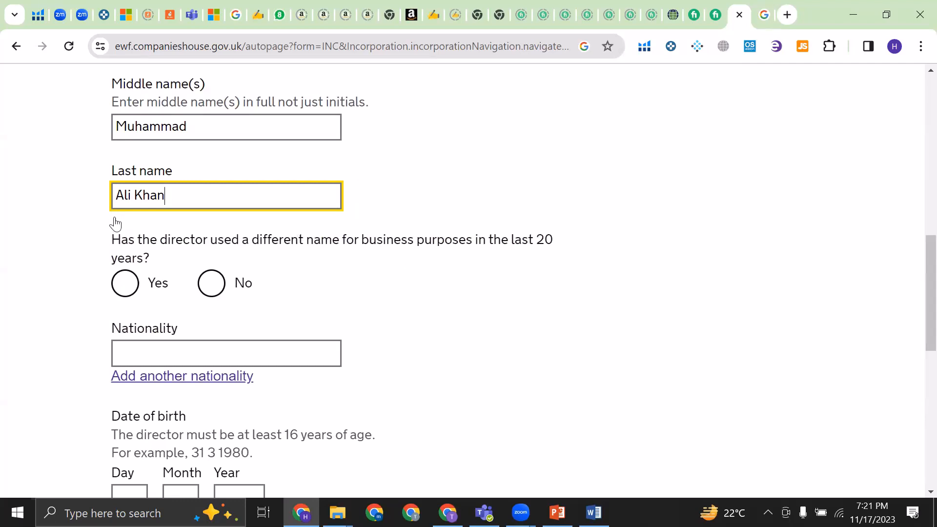
scroll(209, 221, "down", 1)
left_click(212, 220)
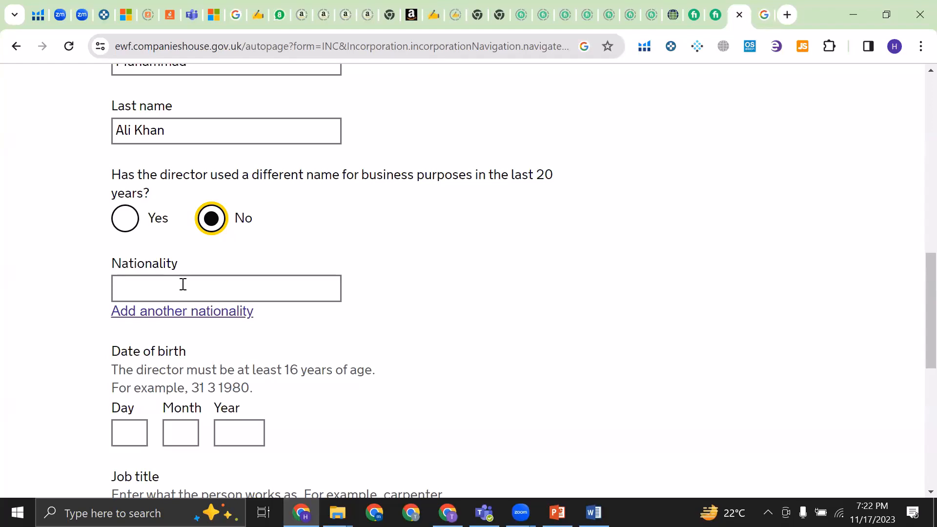
Step: Type 'pakis' in Nationality and choose Pakistani from the suggestions
left_click(183, 284)
type("pakis")
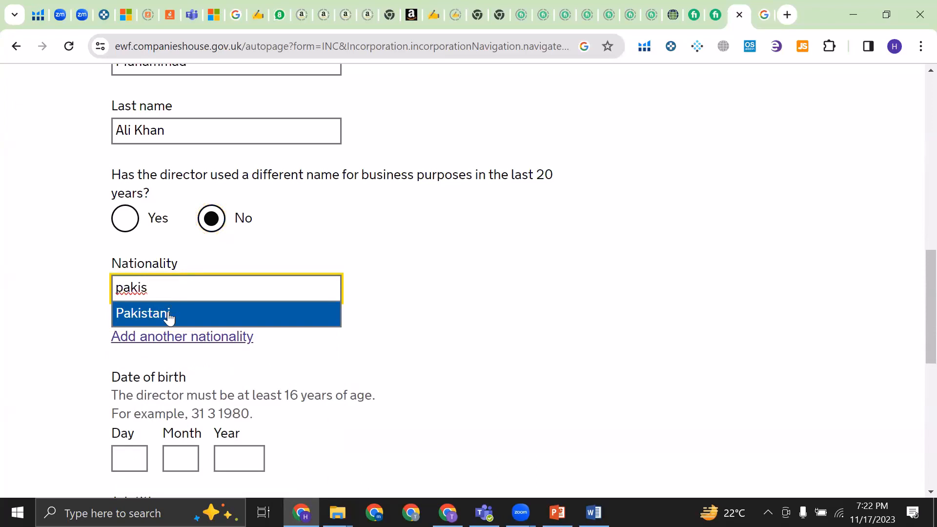
left_click(169, 314)
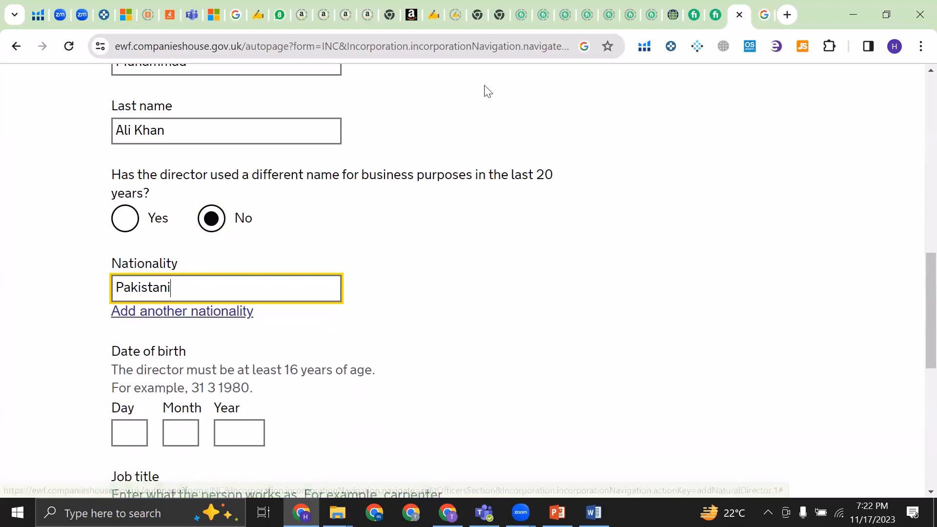
key("ctrl+a")
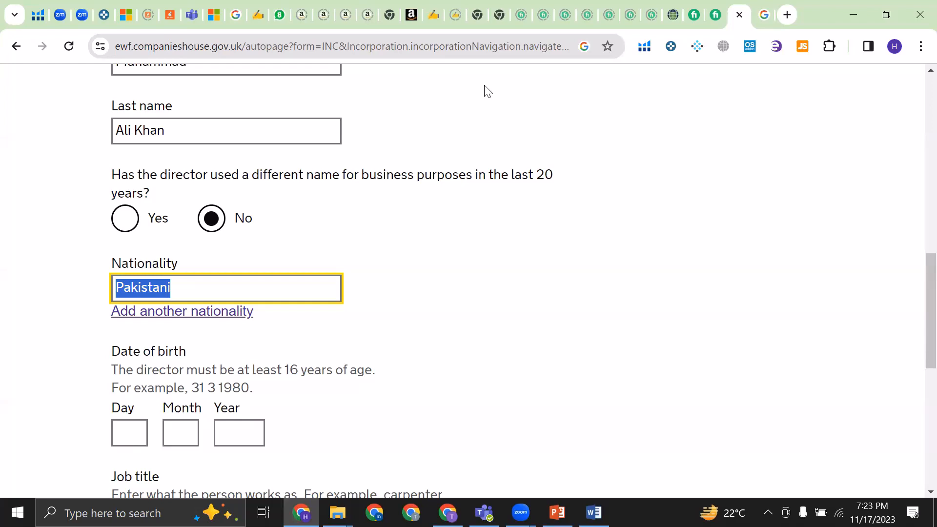
Step: Correct the nationality entry, replacing an accidental Australian with Pakistani
key("BackSpace")
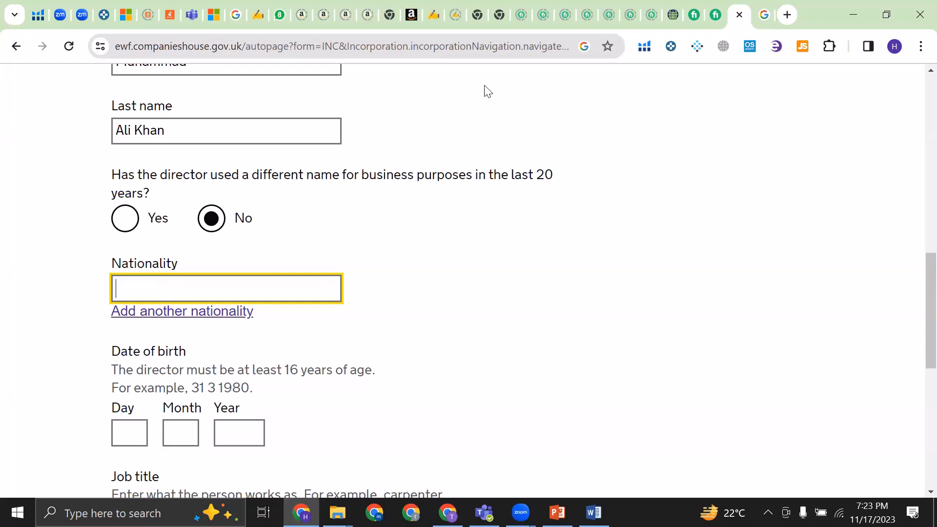
type("aus")
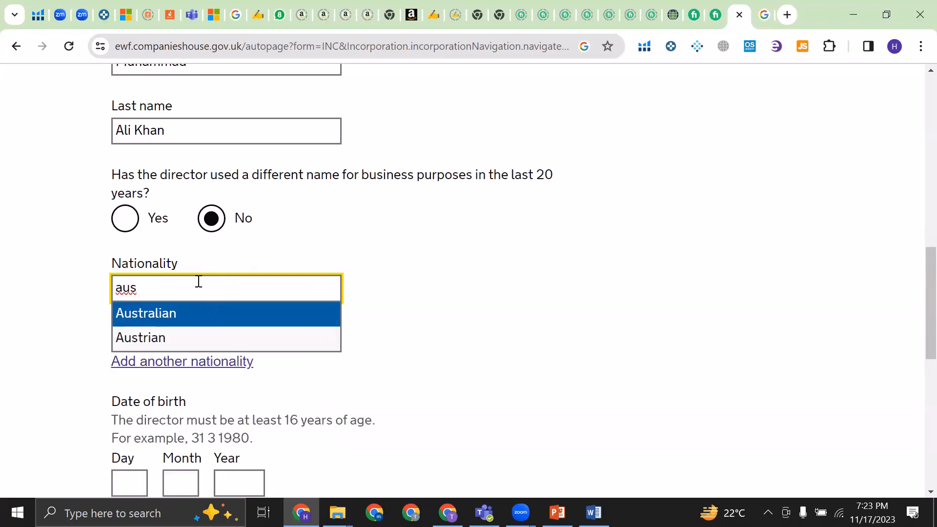
left_click(508, 132)
double_click(239, 289)
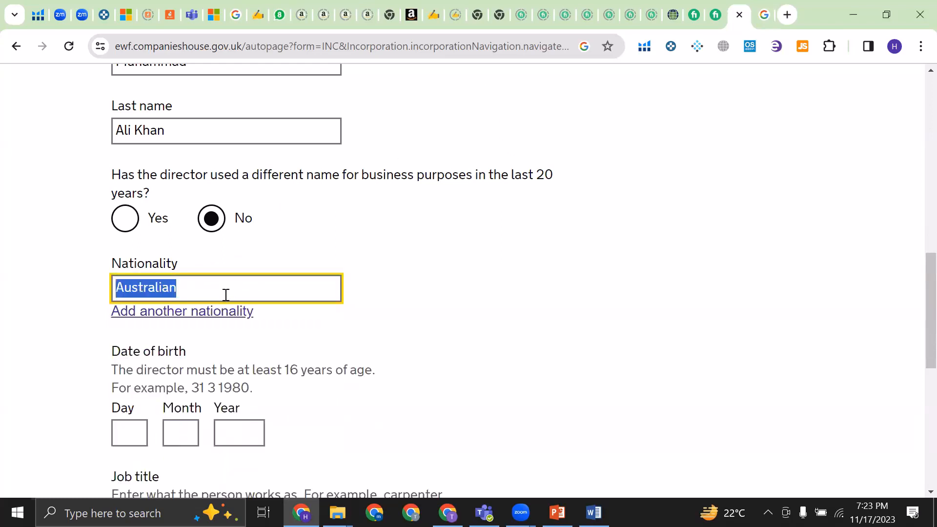
type("p")
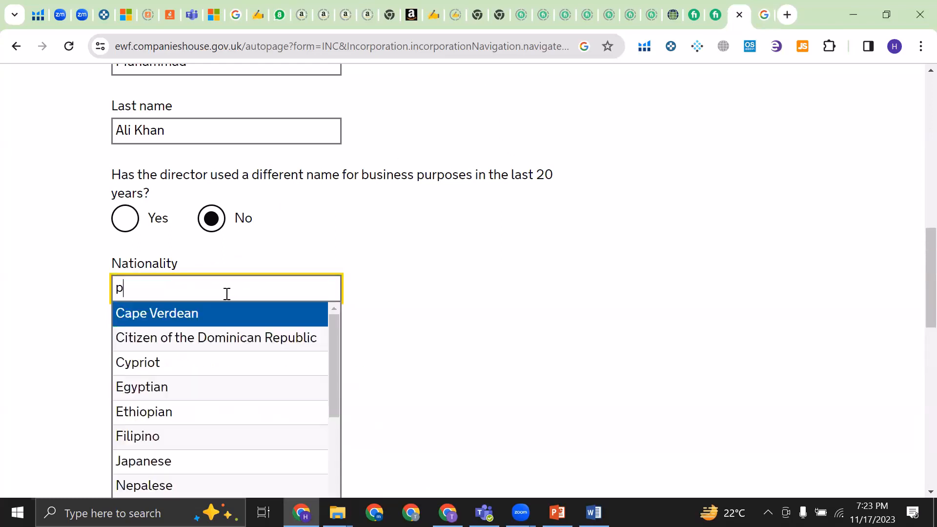
type("akis")
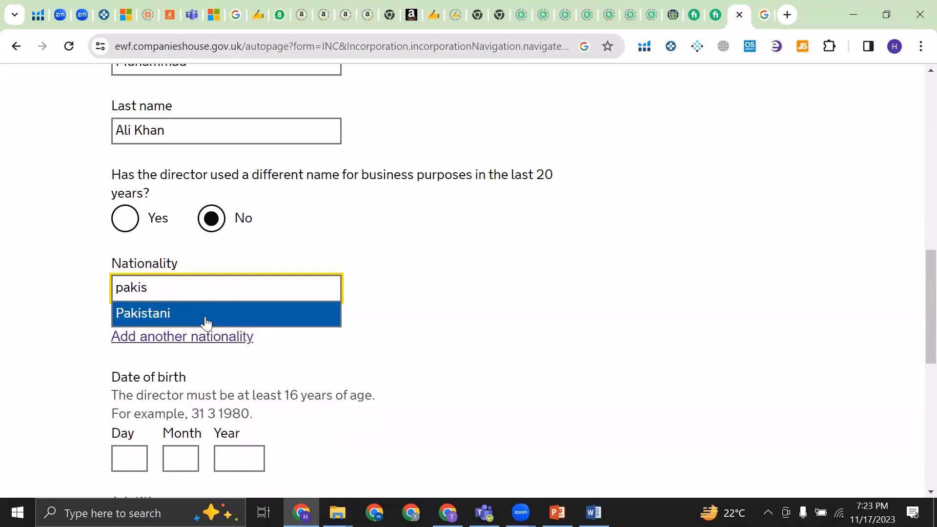
left_click(206, 324)
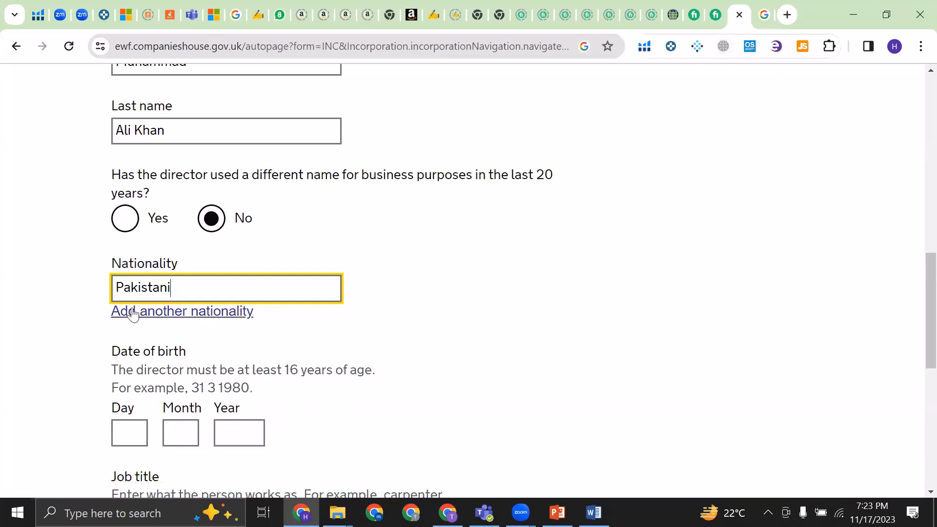
scroll(262, 117, "down", 3)
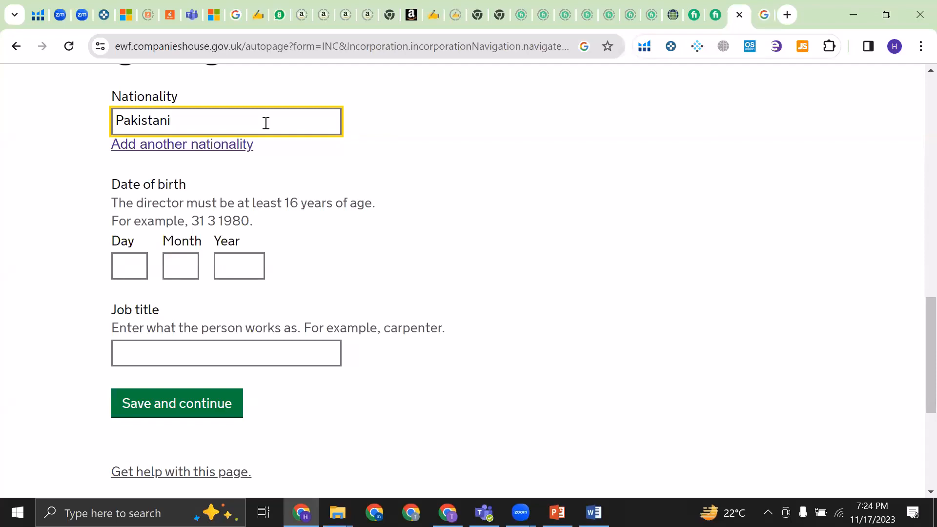
scroll(266, 123, "down", 1)
scroll(265, 123, "up", 1)
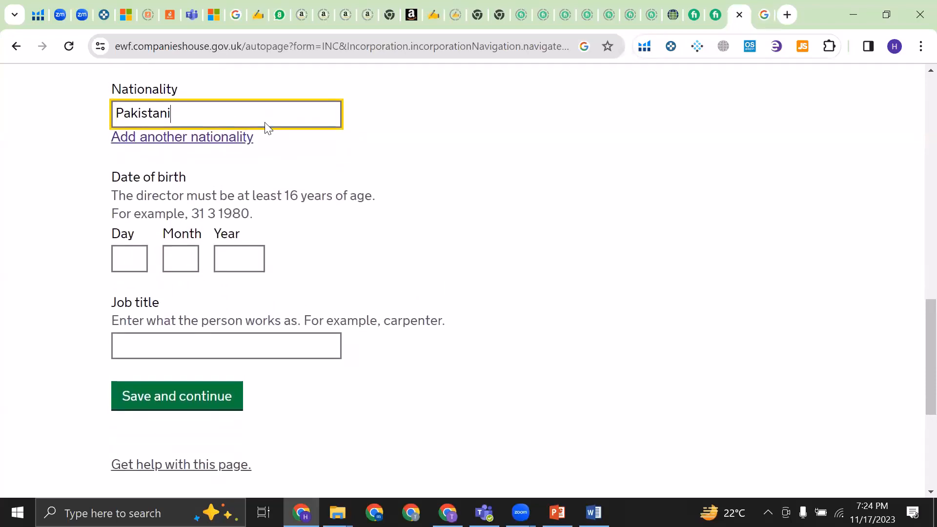
scroll(86, 235, "down", 1)
left_click(126, 226)
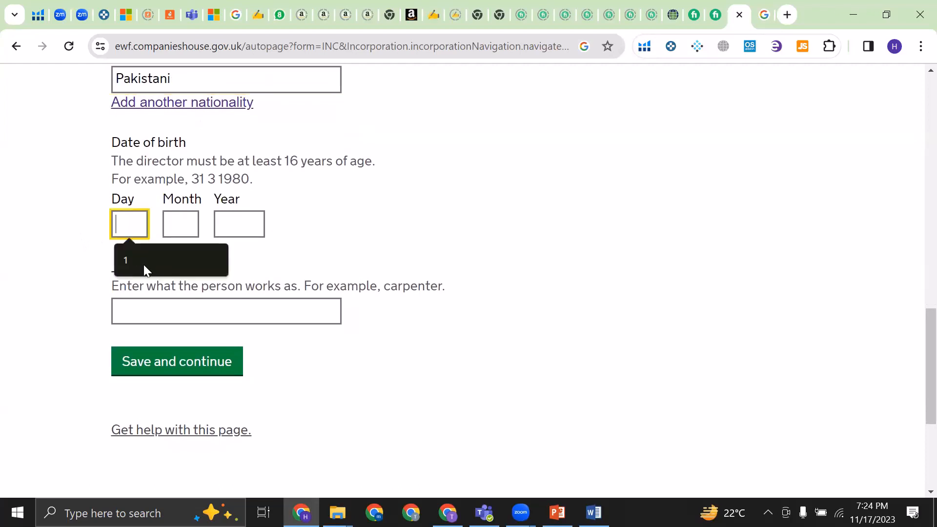
left_click(160, 254)
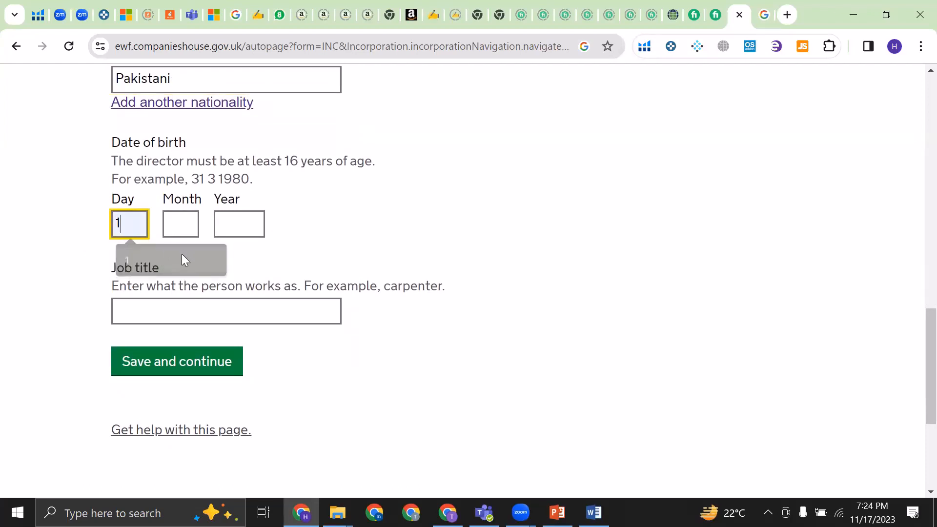
key("Tab")
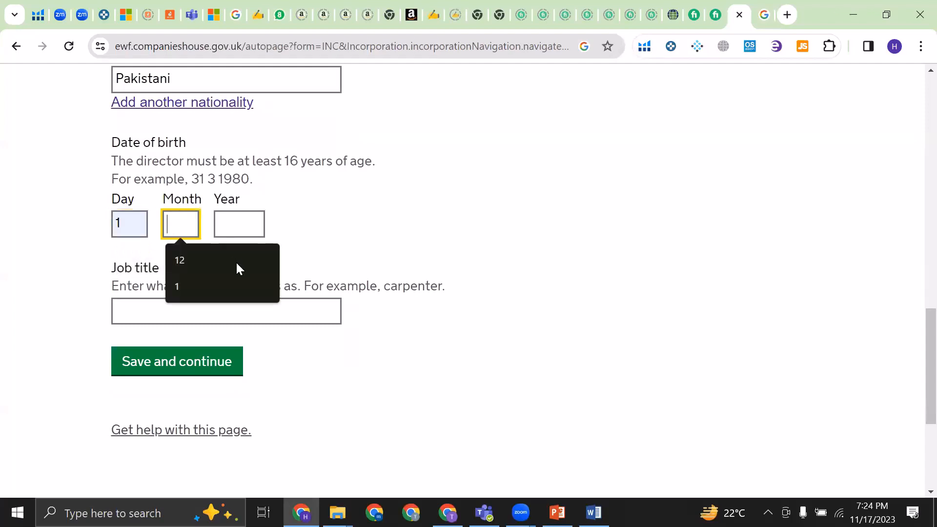
left_click(235, 262)
key("Tab")
key("Down")
key("Return")
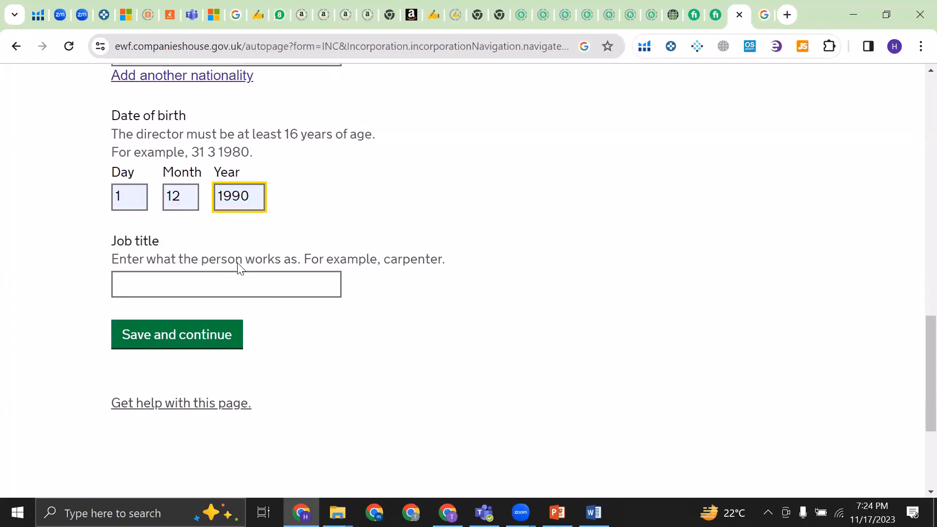
scroll(238, 268, "up", 1)
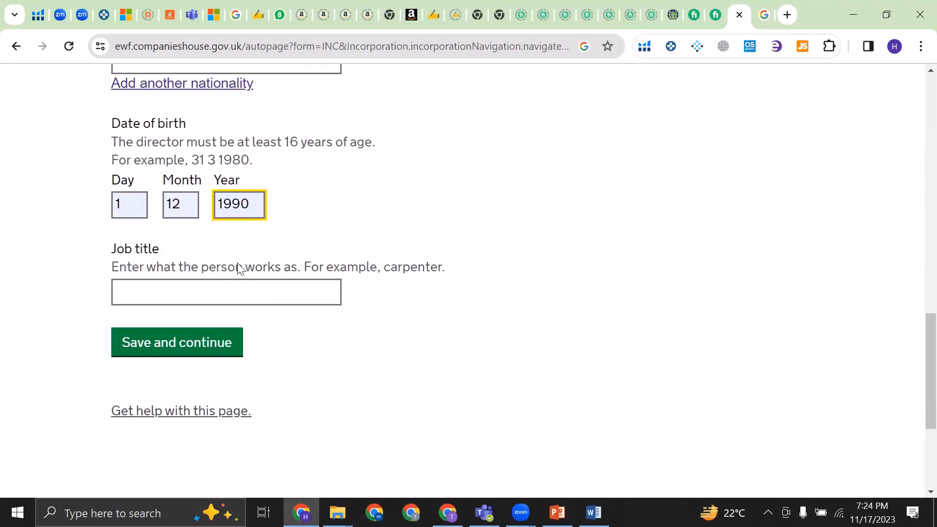
Step: Set the job title to Company Director and save the director's details
left_click(183, 295)
scroll(309, 195, "up", 2)
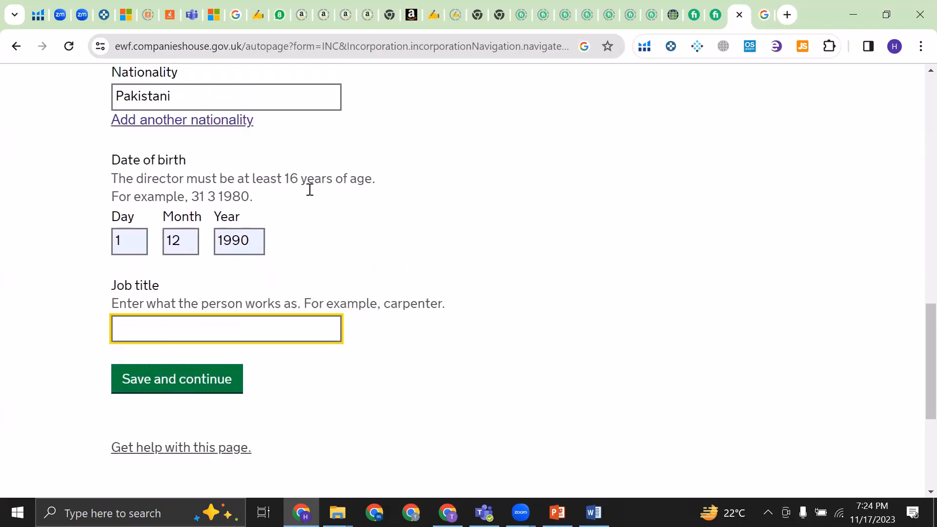
scroll(308, 190, "up", 5)
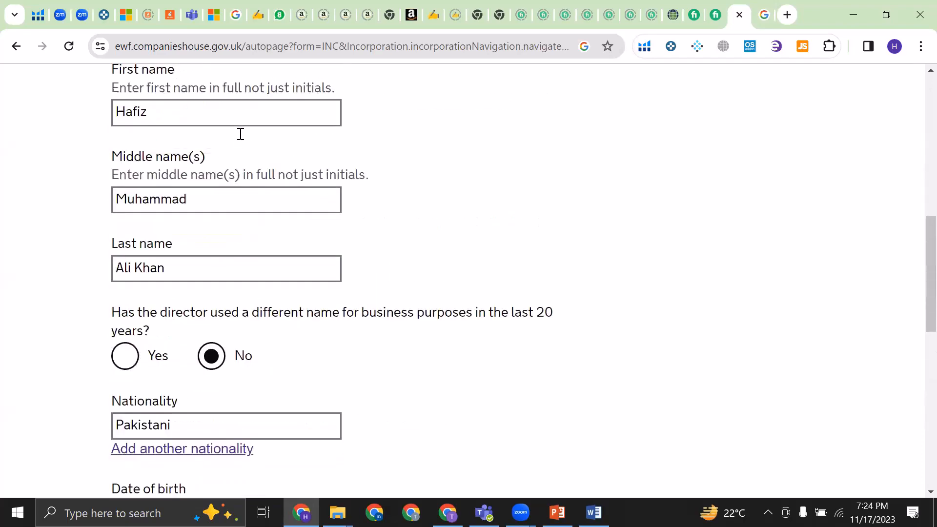
scroll(240, 134, "up", 2)
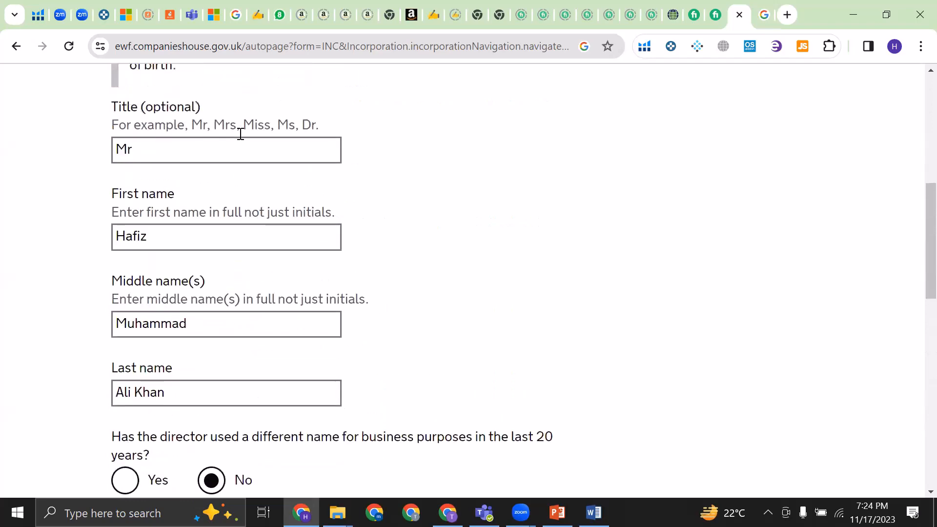
scroll(240, 134, "down", 2)
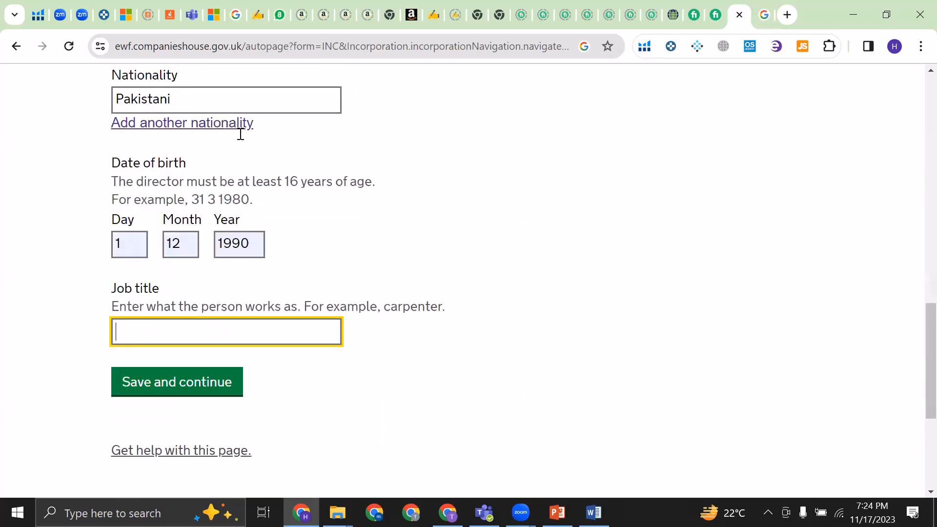
scroll(241, 134, "down", 5)
scroll(241, 131, "up", 1)
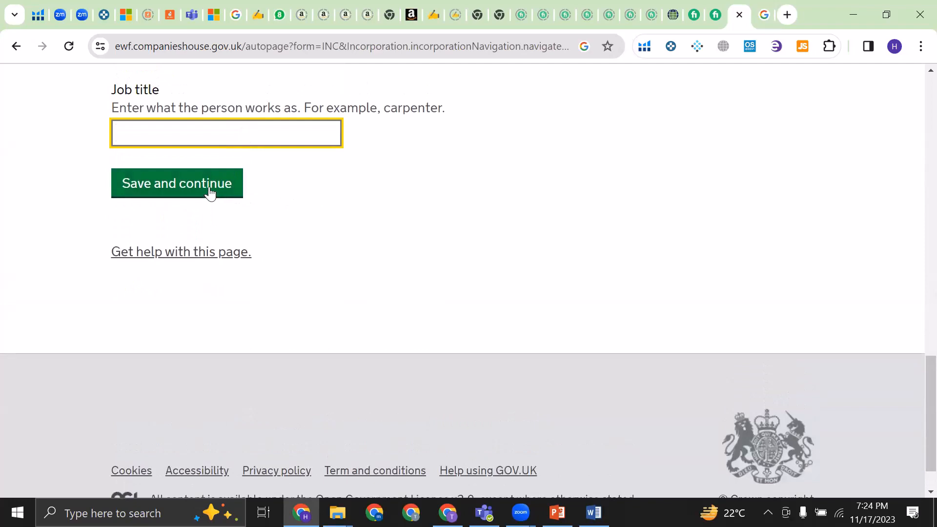
type("d")
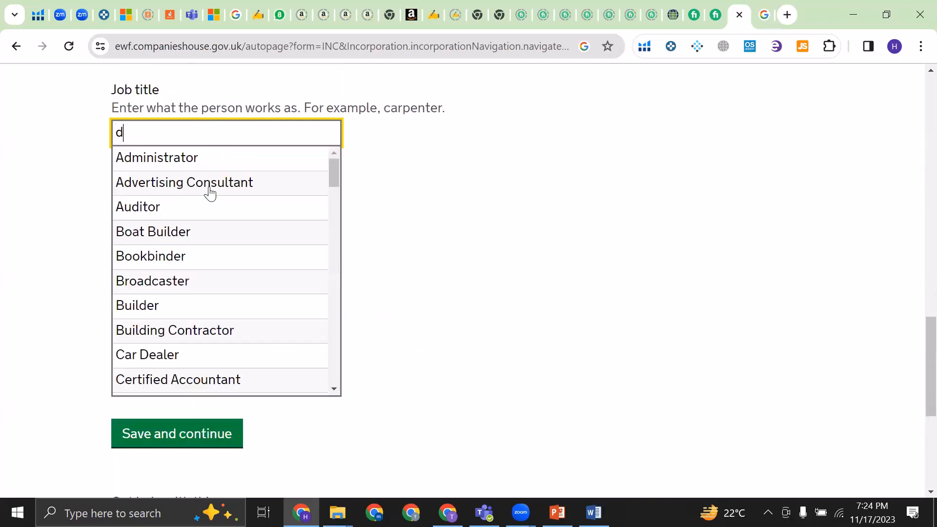
type("ir")
left_click(199, 182)
left_click(198, 183)
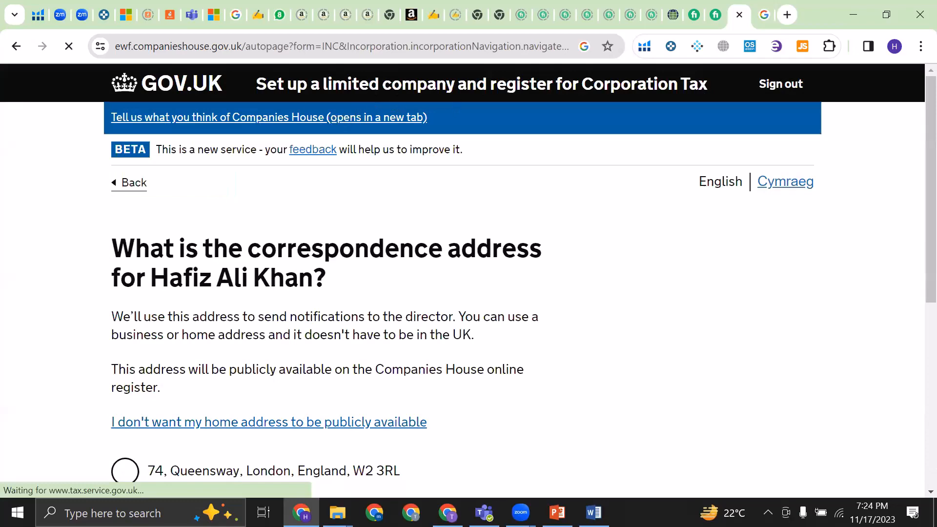
Step: Choose a different correspondence address and switch to entering it manually
scroll(234, 117, "down", 2)
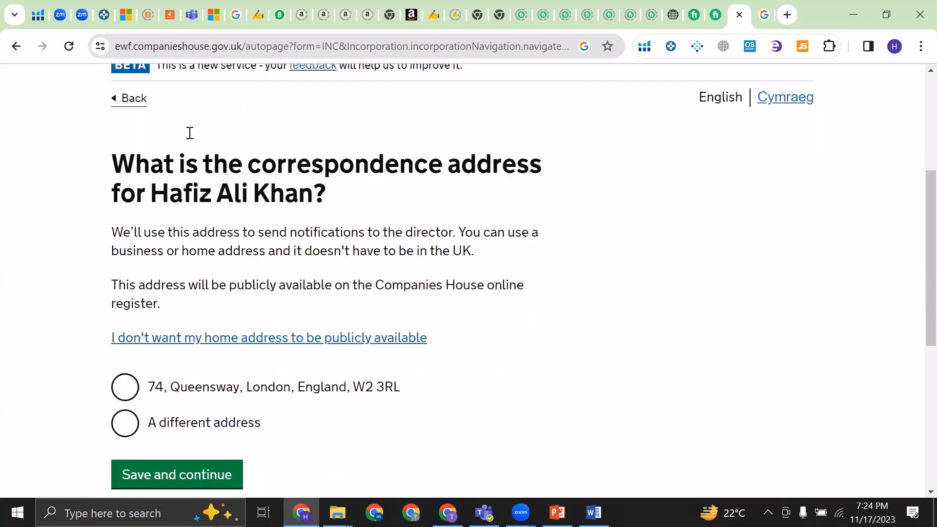
scroll(150, 349, "down", 2)
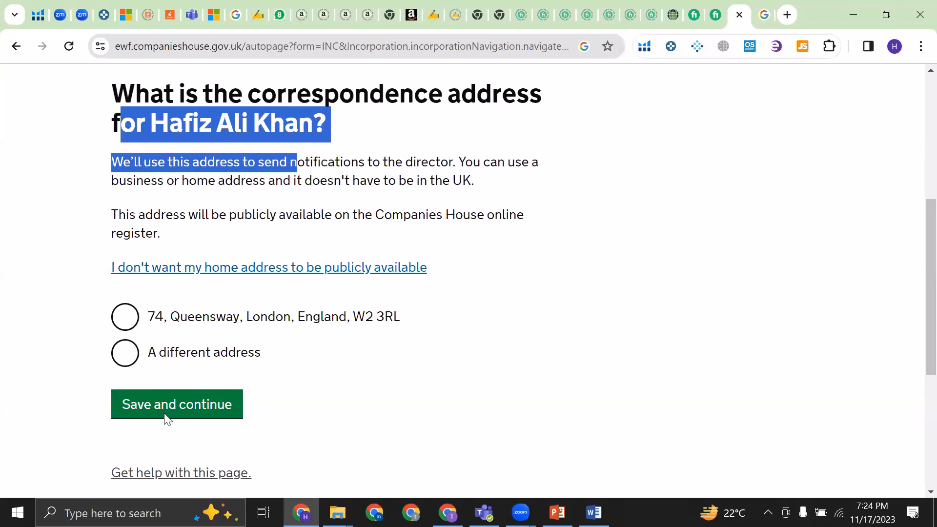
left_click(166, 352)
left_click(166, 417)
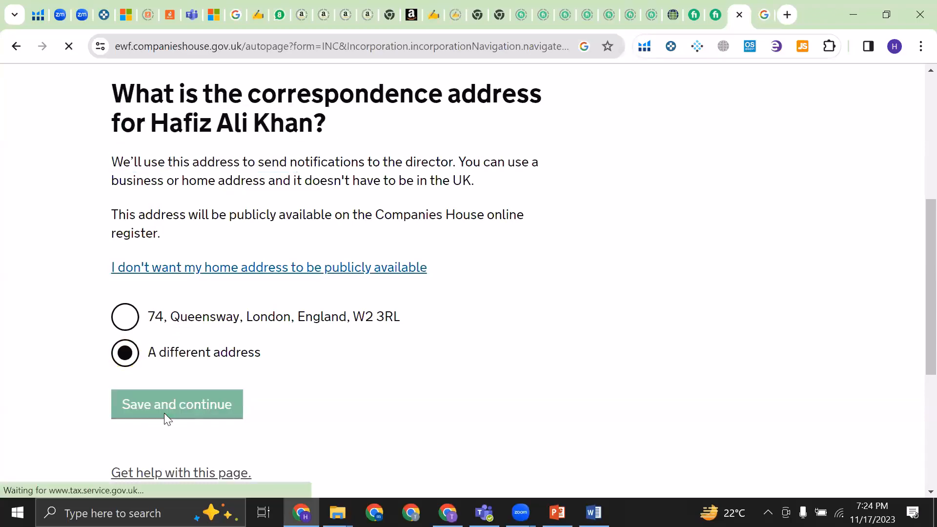
scroll(166, 419, "down", 5)
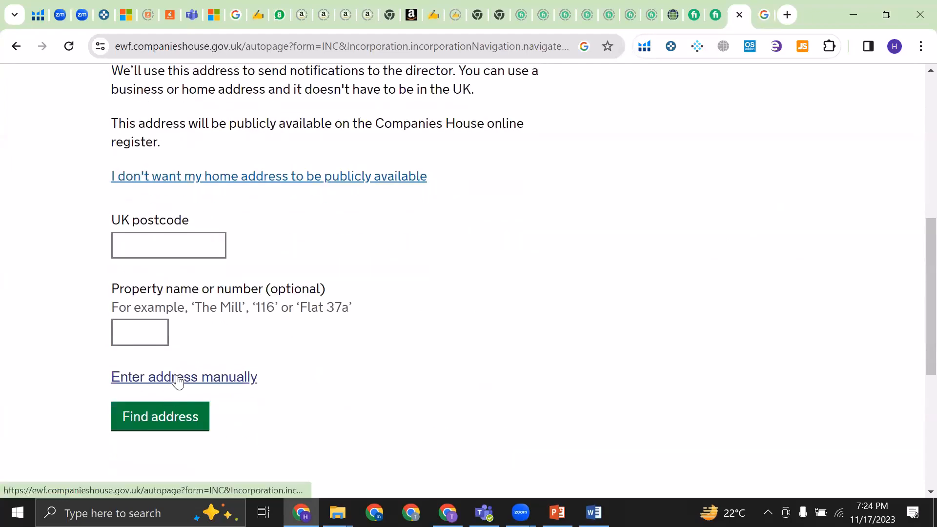
left_click(178, 380)
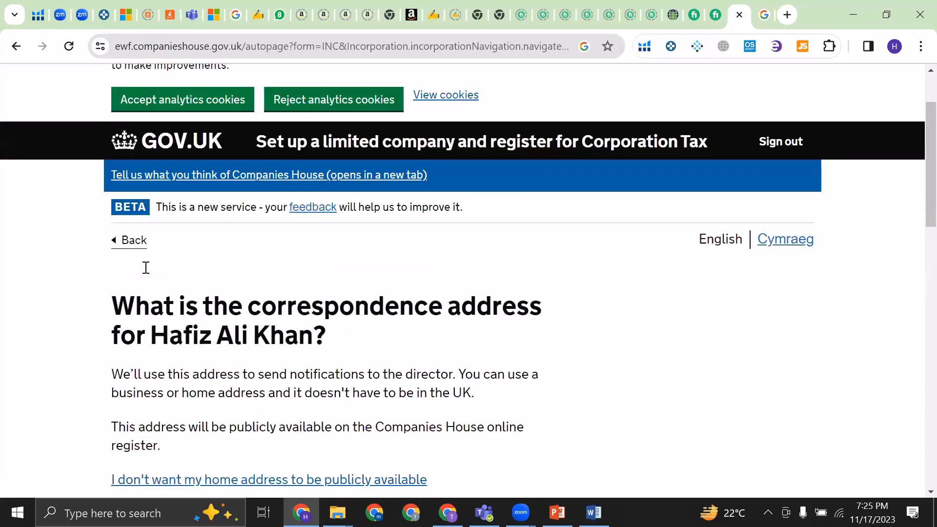
scroll(145, 266, "down", 6)
Step: Fill in the property number, address line 1 and town of the correspondence address
left_click(145, 266)
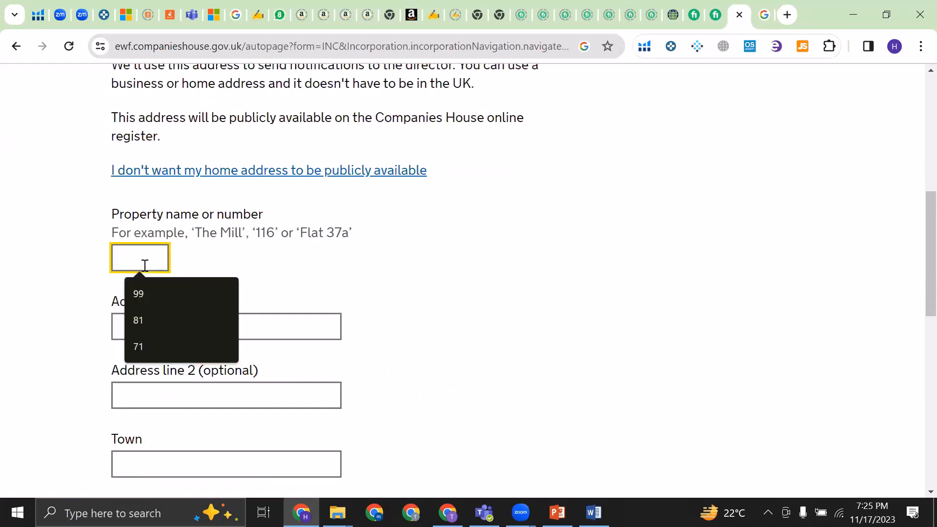
type("95")
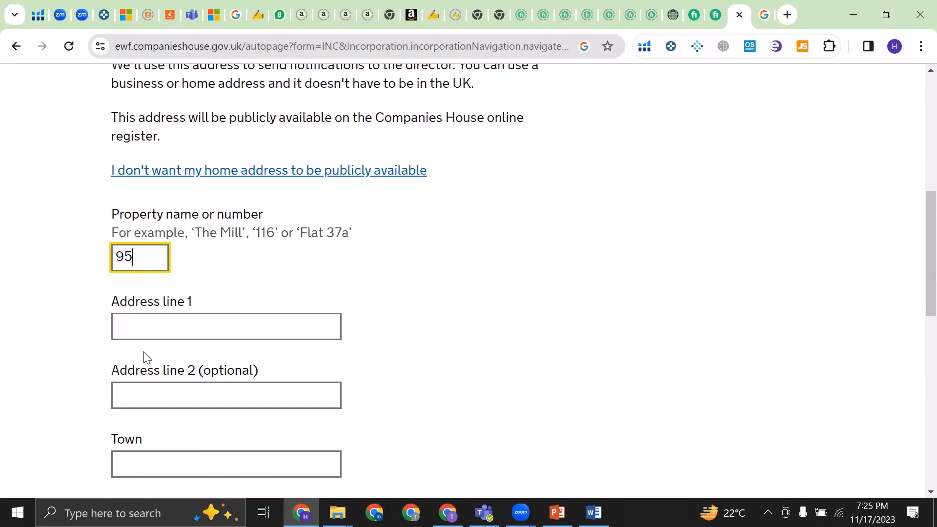
left_click(144, 329)
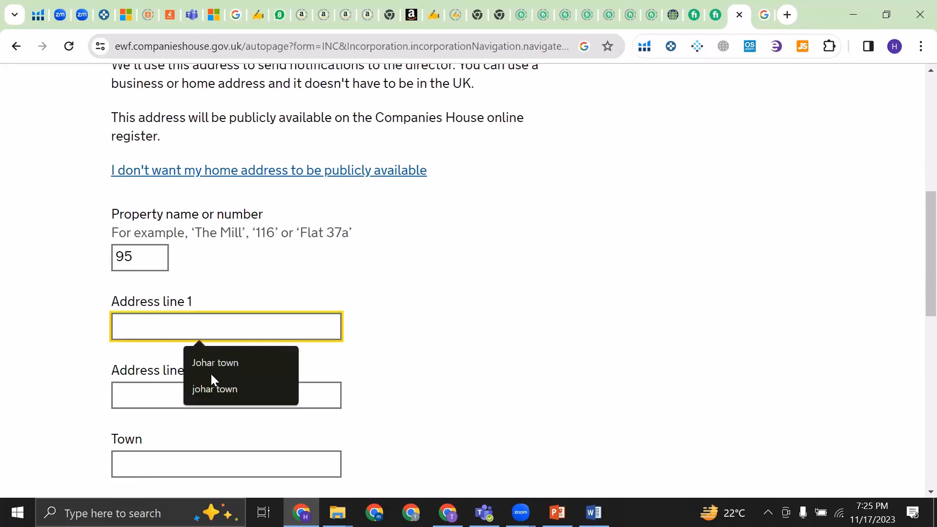
left_click(205, 363)
scroll(207, 366, "down", 3)
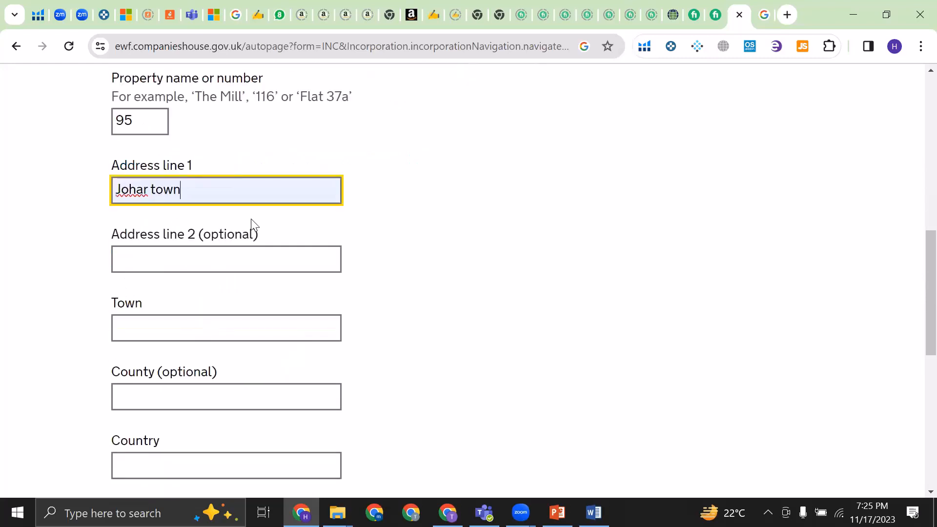
left_click(156, 331)
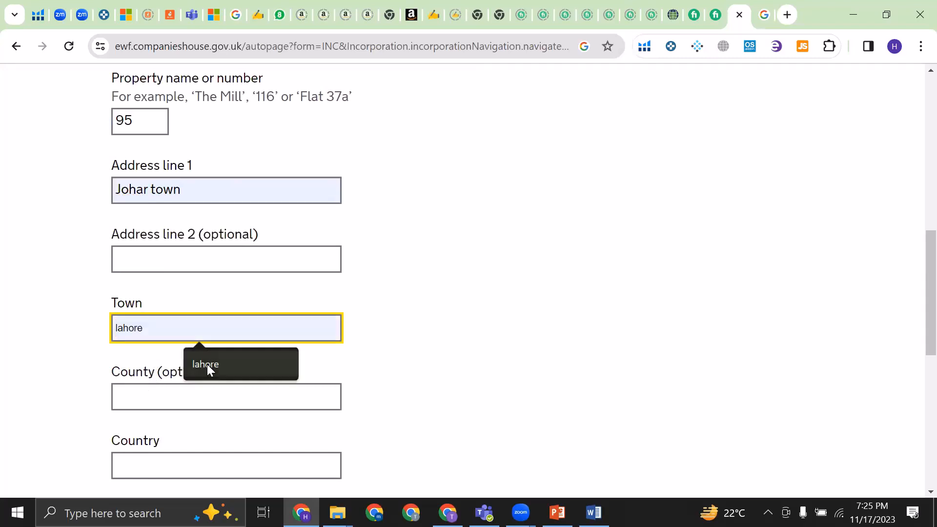
left_click(207, 364)
scroll(203, 234, "down", 1)
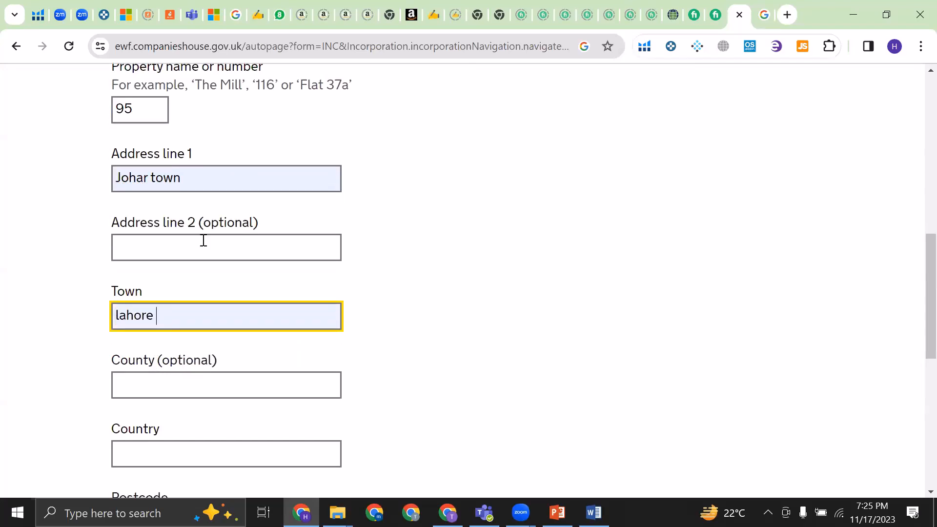
scroll(203, 240, "down", 3)
Step: Set the country to Pakistan, fill in the postcode, and save the address
left_click(203, 240)
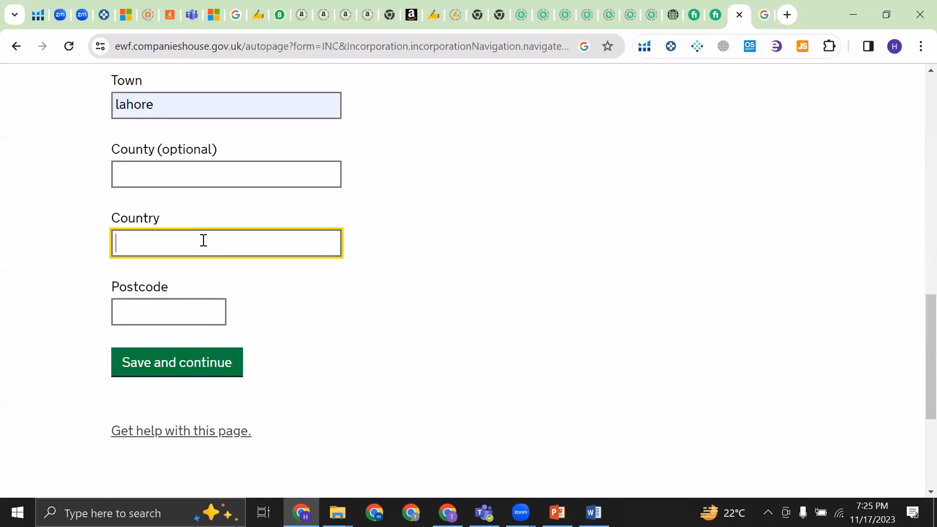
type("o")
key("BackSpace")
type("paki")
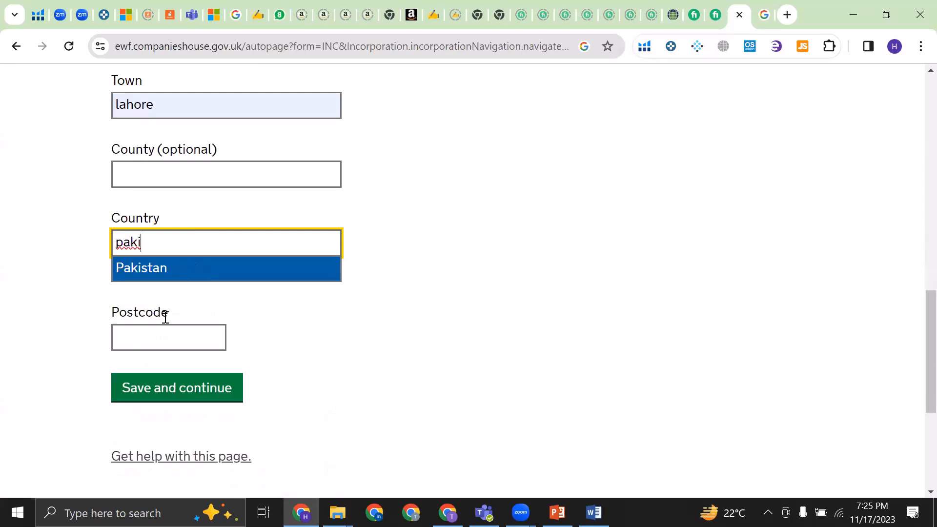
key("Return")
left_click(165, 317)
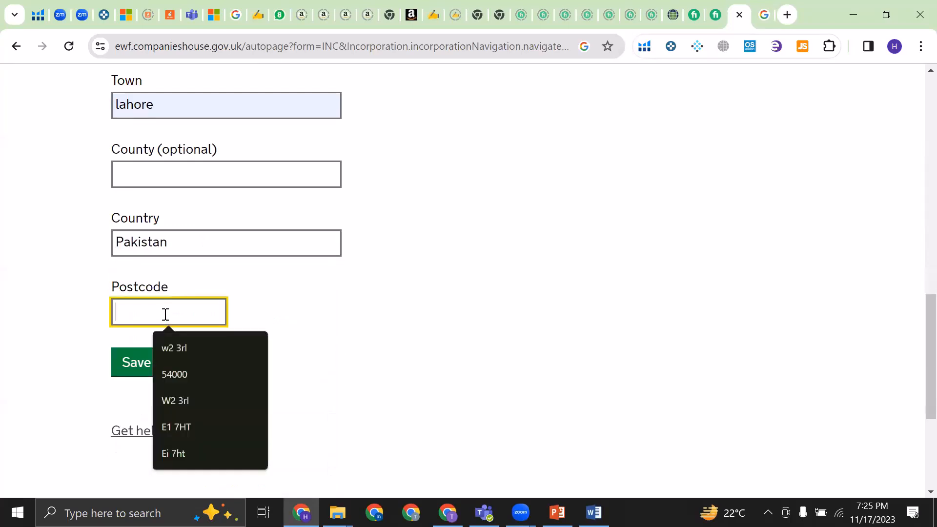
left_click(168, 374)
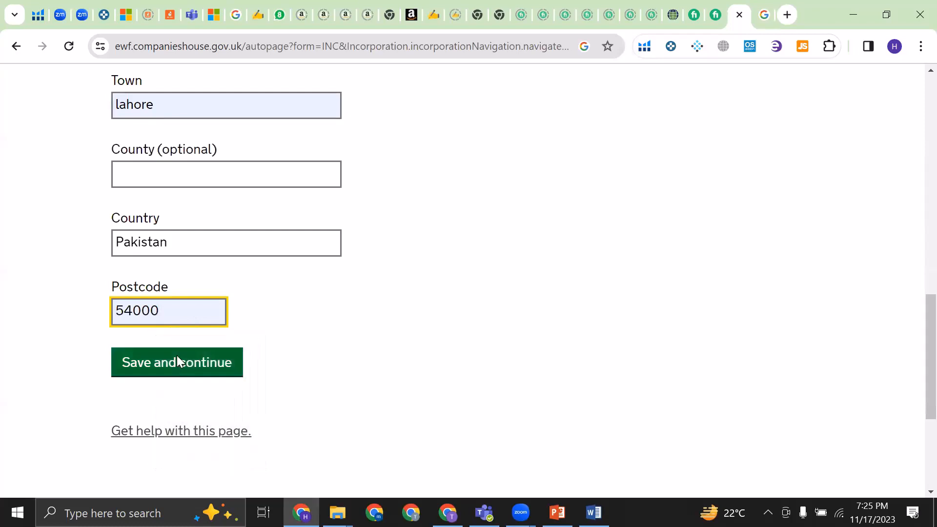
left_click(177, 361)
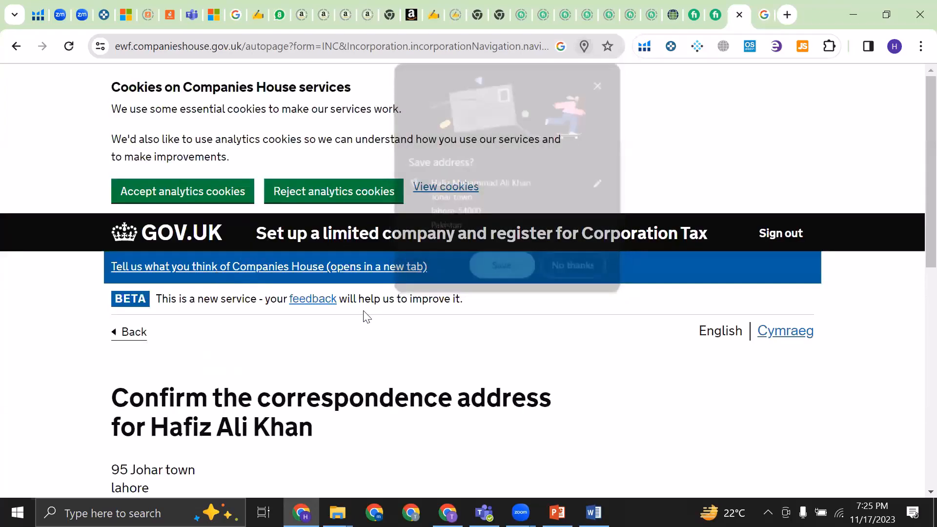
Step: Confirm the correspondence address and reuse it as the director's home address
scroll(367, 317, "down", 3)
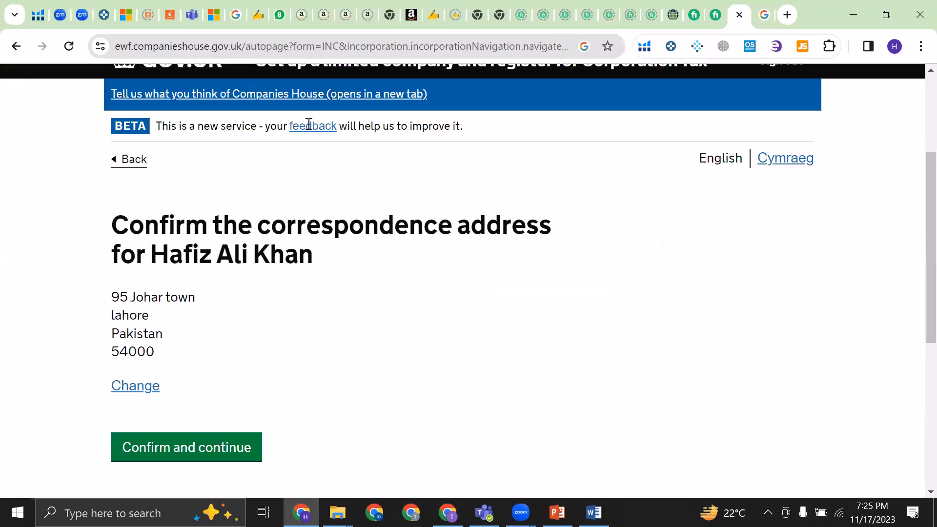
scroll(187, 260, "down", 2)
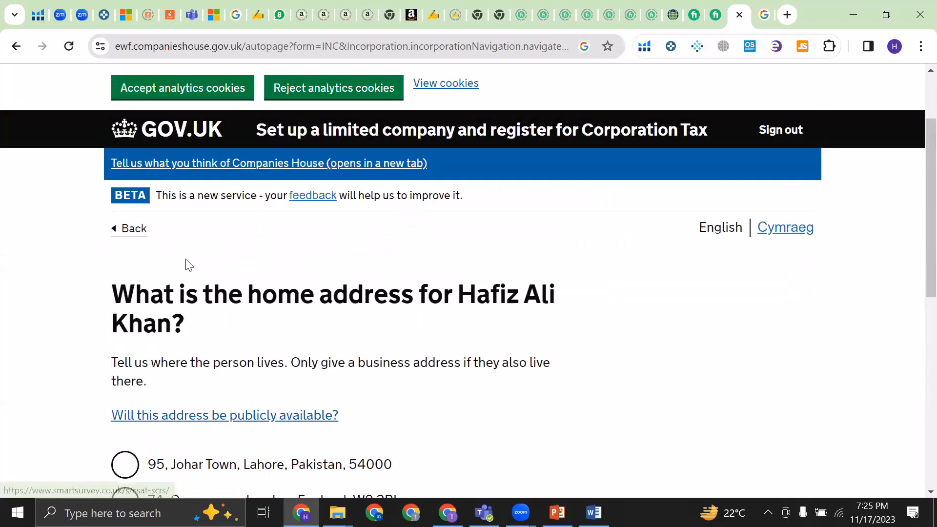
scroll(189, 265, "down", 3)
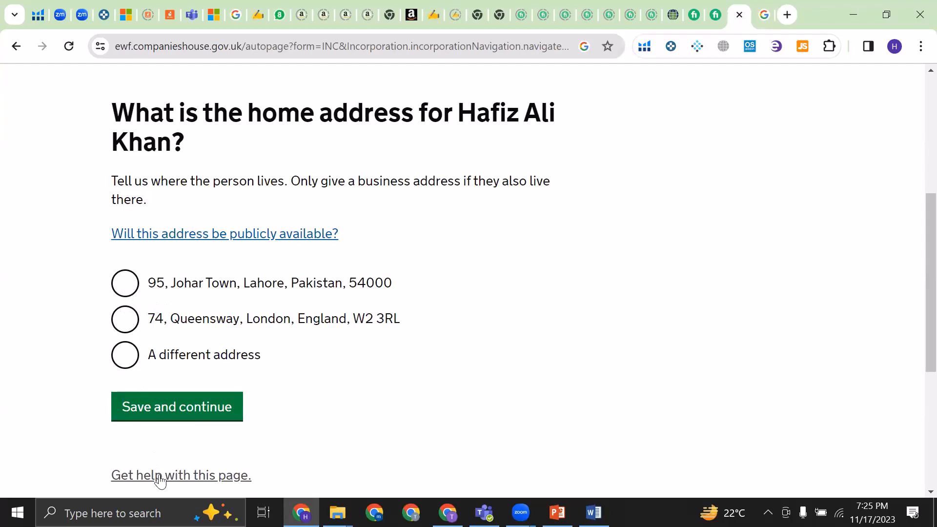
key("Tab")
key("space")
key("Return")
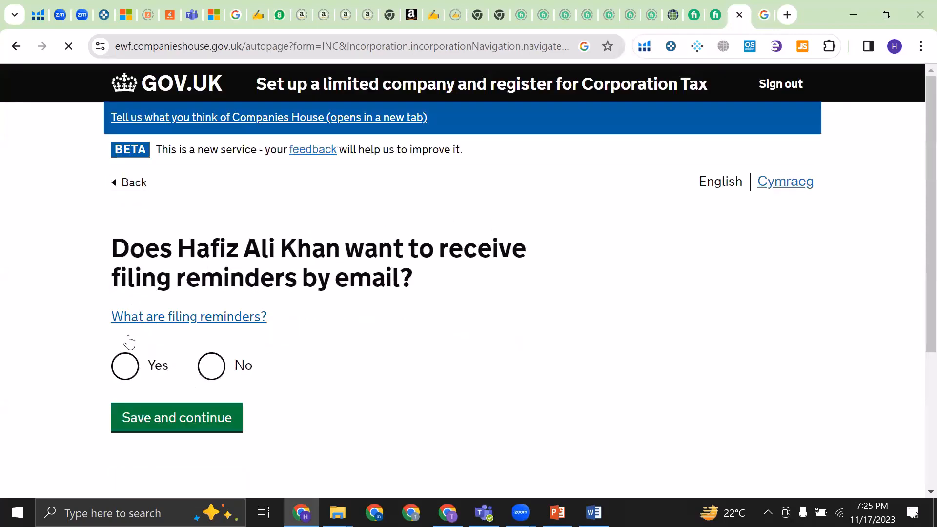
Step: Answer Yes to email filing reminders and send them to the director's existing email address
key("space")
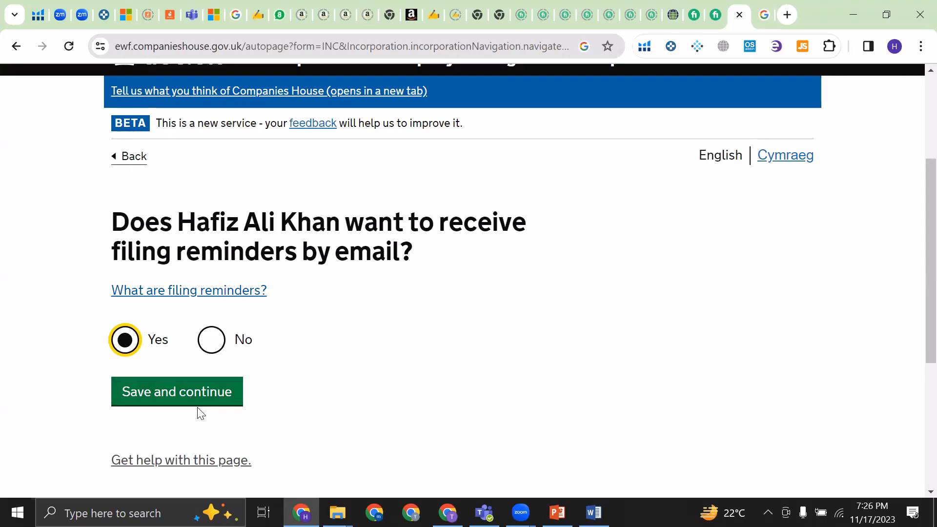
left_click(162, 402)
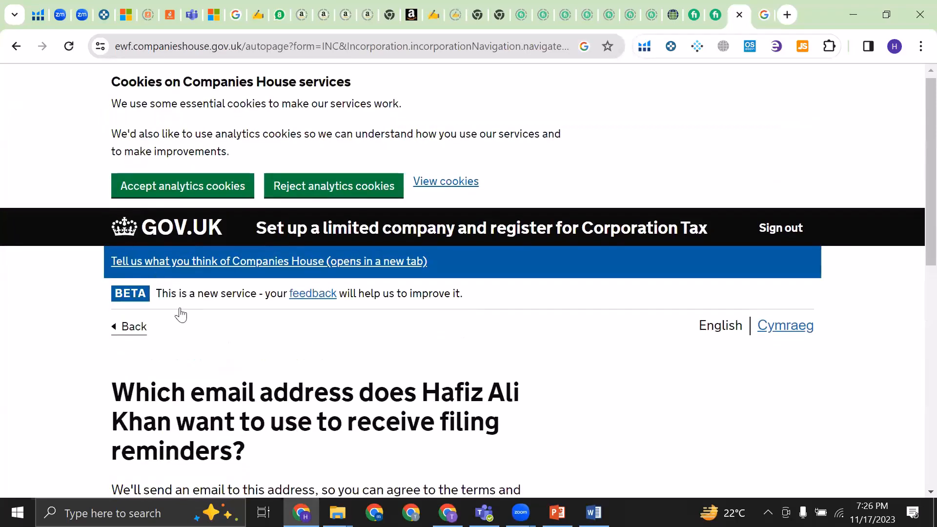
scroll(180, 312, "down", 3)
scroll(180, 313, "down", 3)
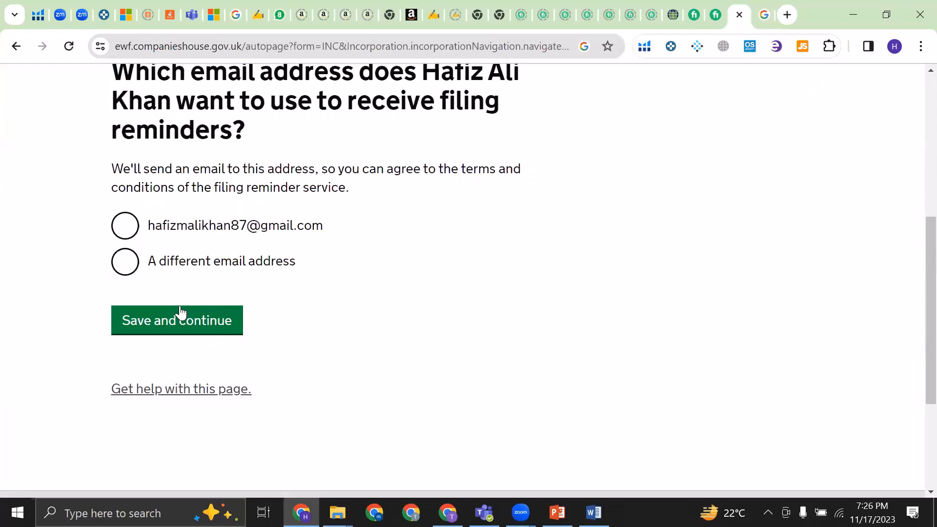
key("space")
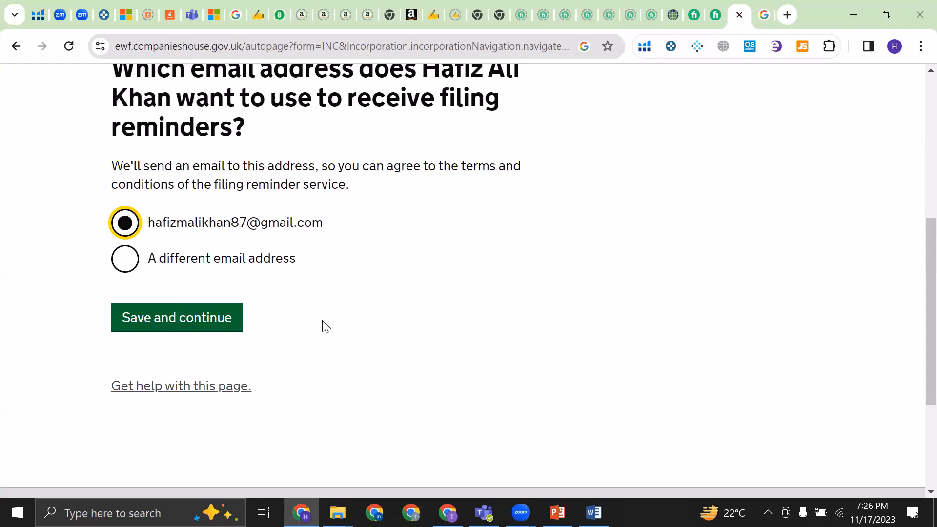
left_click(200, 320)
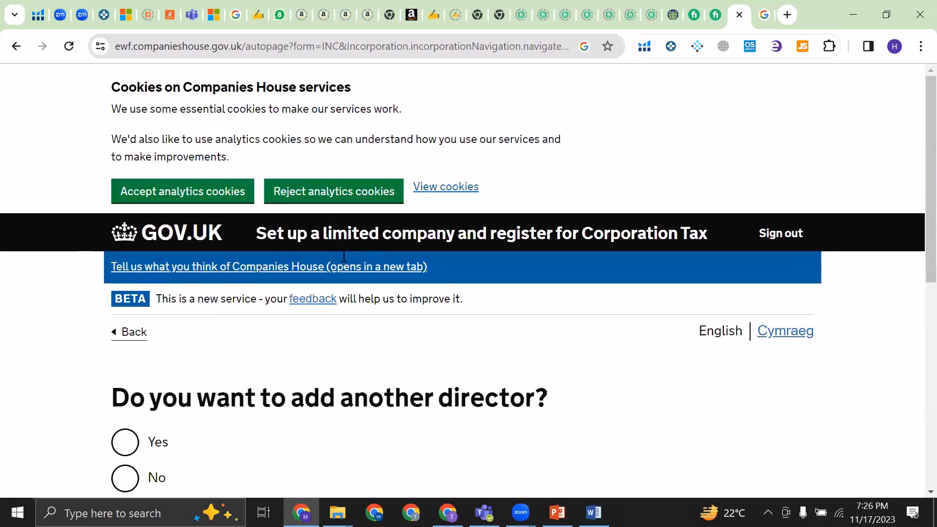
Step: Answer No to adding another director and save the answer
scroll(119, 310, "down", 3)
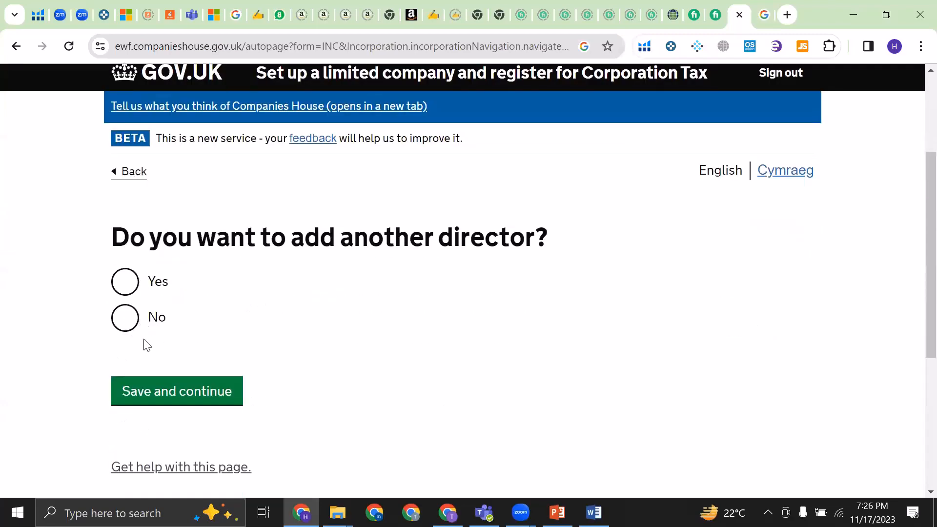
left_click(129, 318)
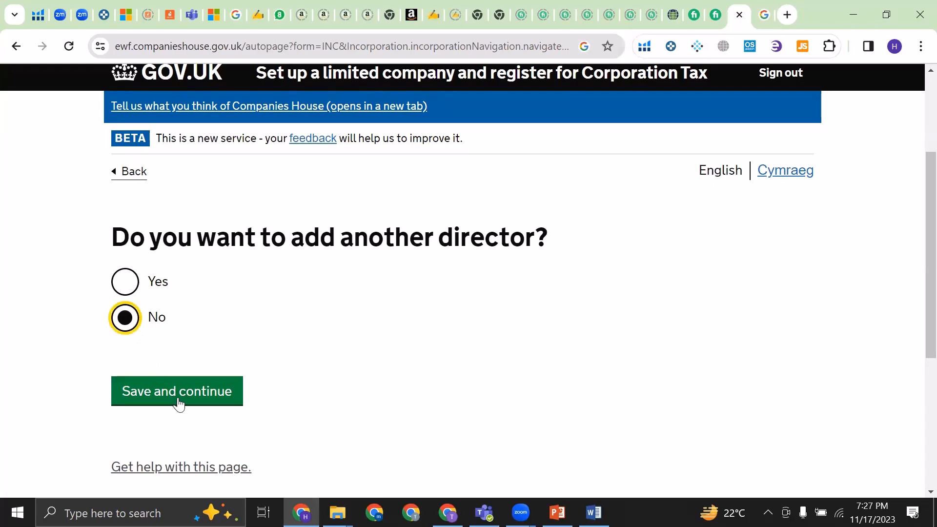
left_click(178, 397)
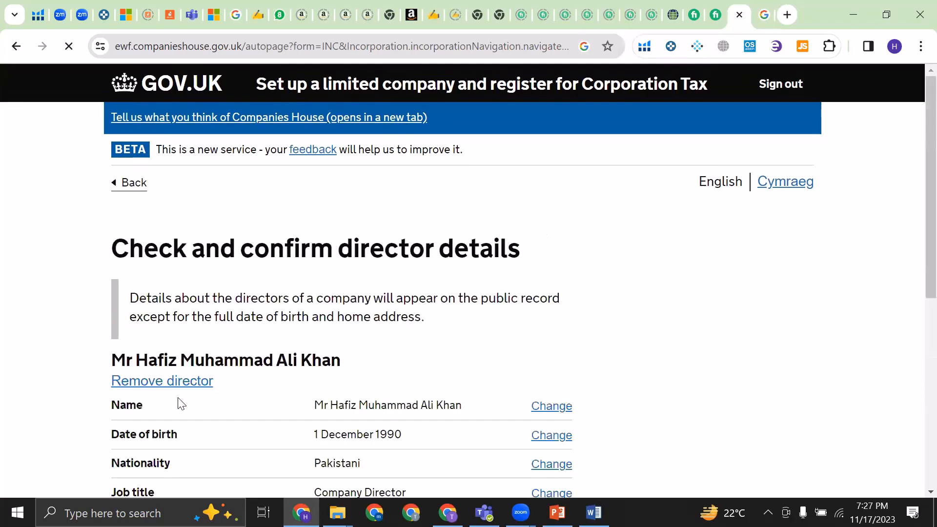
Step: Scroll through the director's details on the review page
scroll(181, 403, "down", 3)
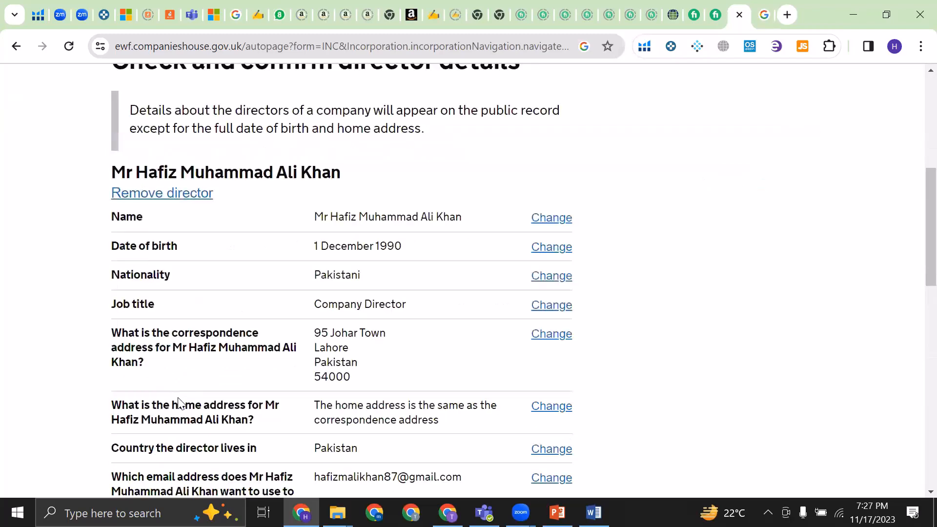
scroll(181, 403, "down", 2)
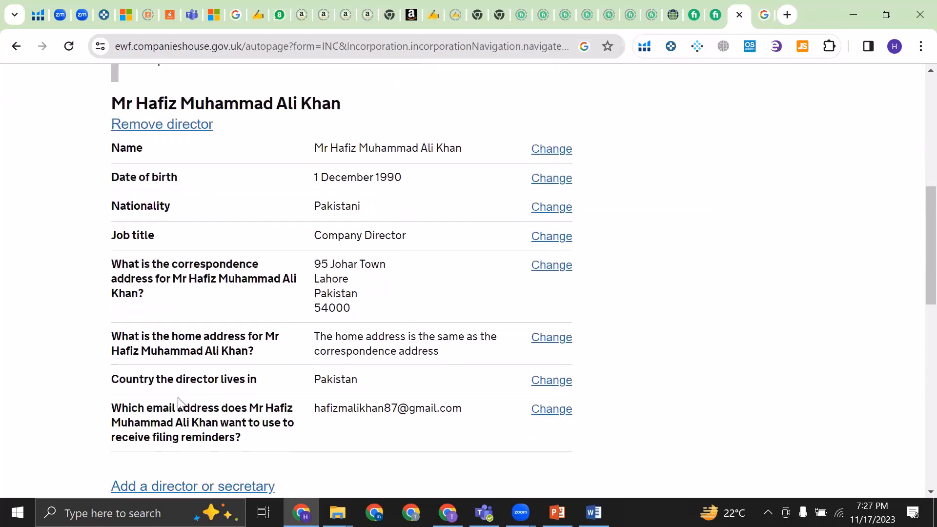
scroll(274, 213, "down", 3)
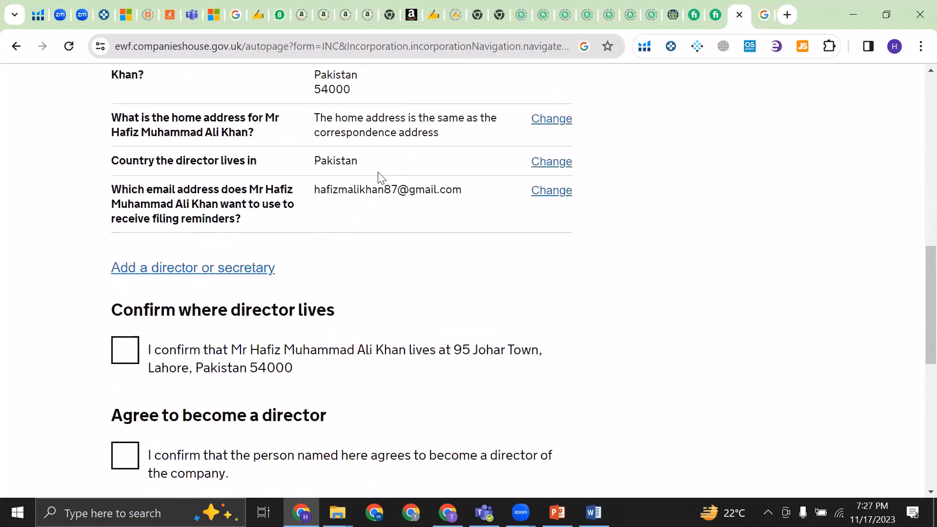
scroll(382, 174, "up", 4)
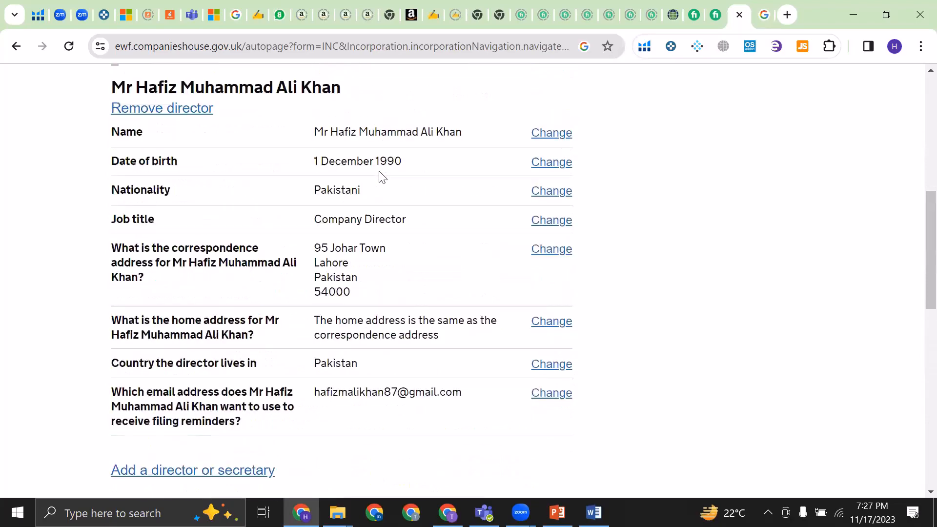
scroll(242, 251, "down", 2)
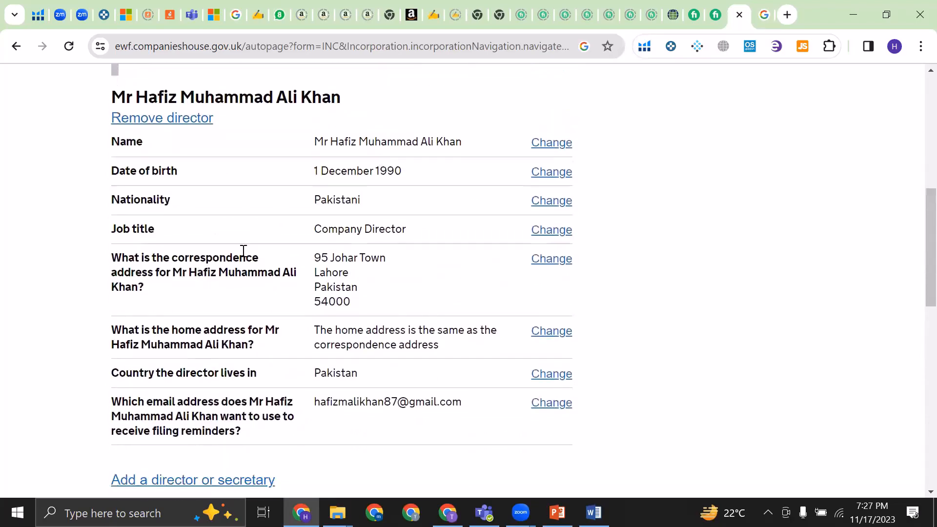
scroll(308, 255, "down", 2)
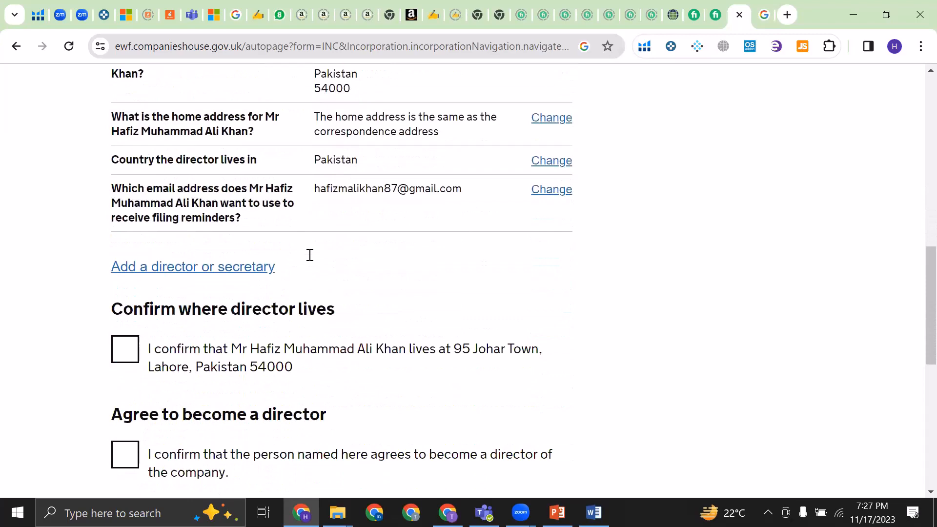
scroll(310, 255, "down", 1)
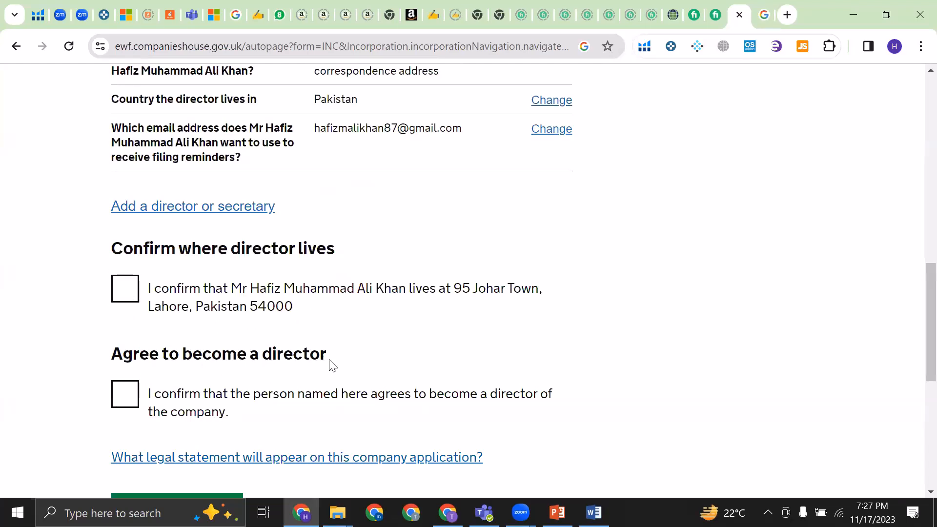
Step: Tick both confirmations, where the director lives and that they agree to the role, and save
key("Tab")
key("space")
key("Tab")
key("space")
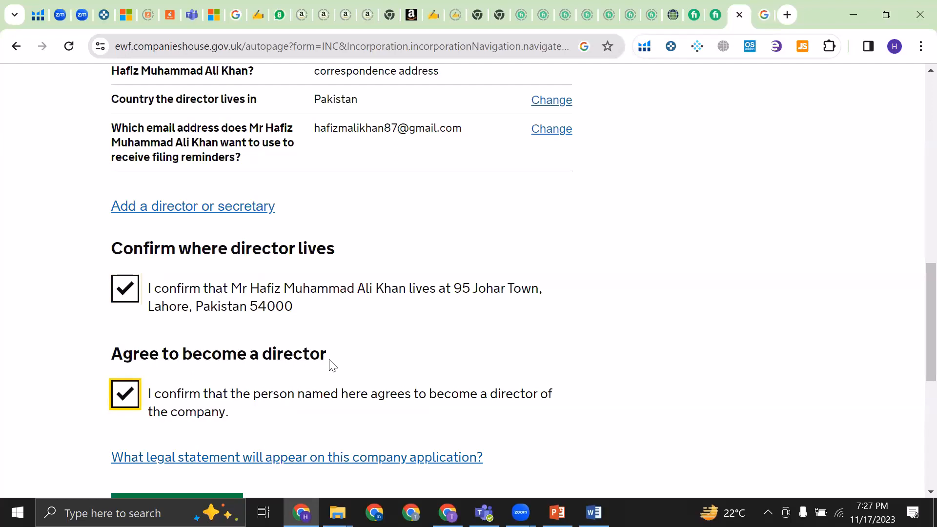
scroll(330, 363, "down", 1)
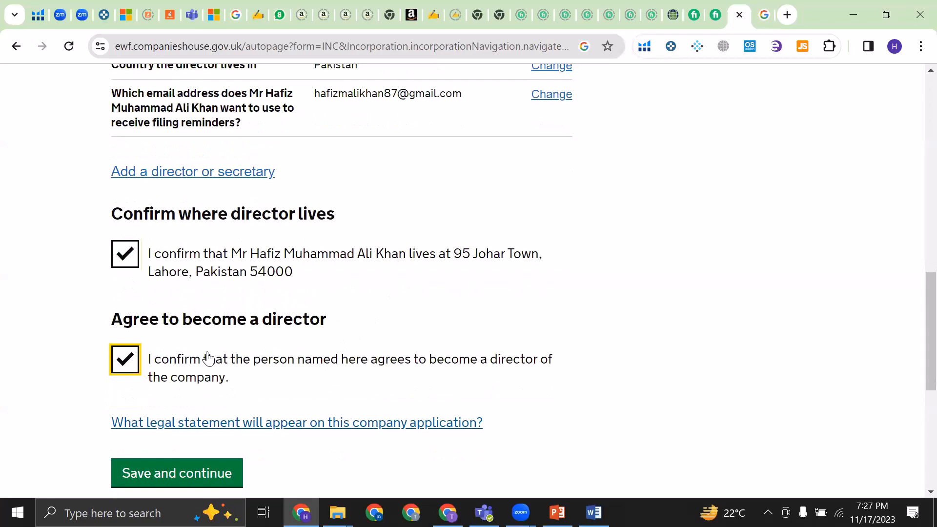
scroll(189, 362, "down", 3)
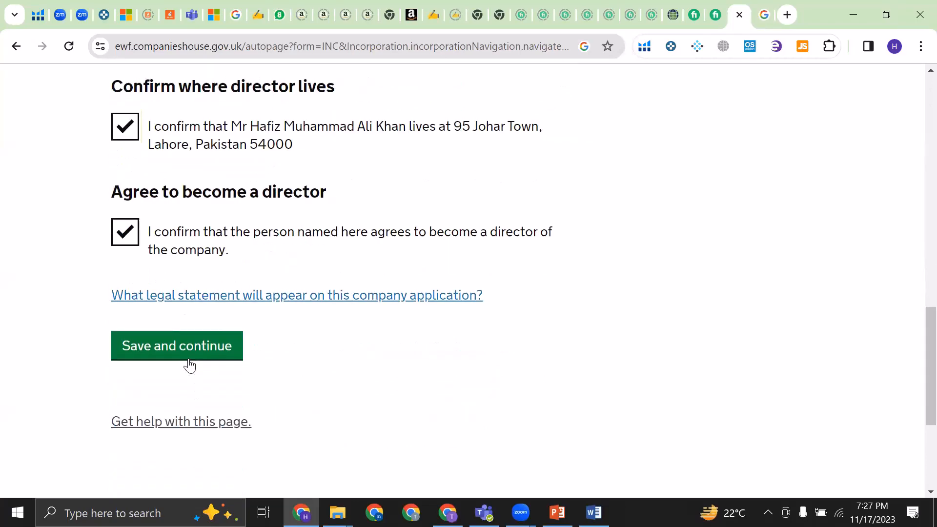
left_click(189, 365)
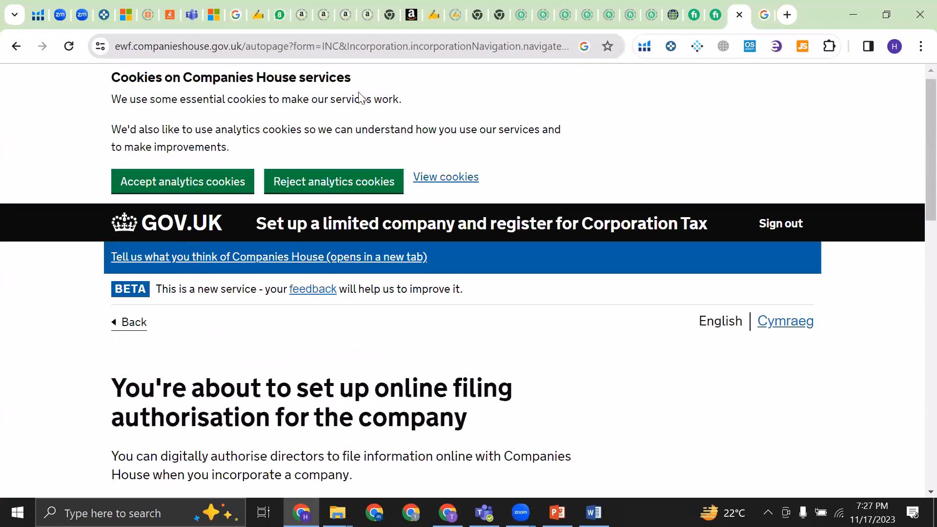
Step: Pass the online filing explanation and tick the director's checkbox to authorise online filing
scroll(401, 180, "down", 6)
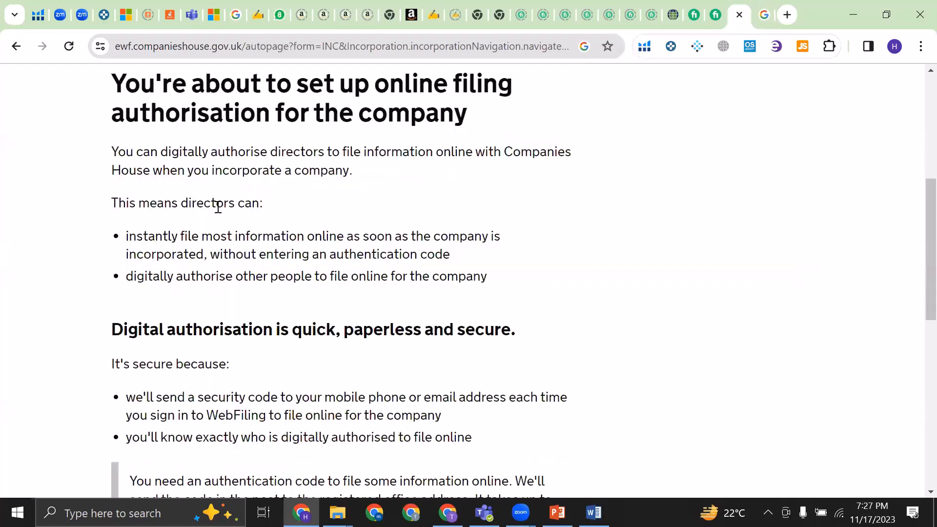
scroll(131, 306, "down", 6)
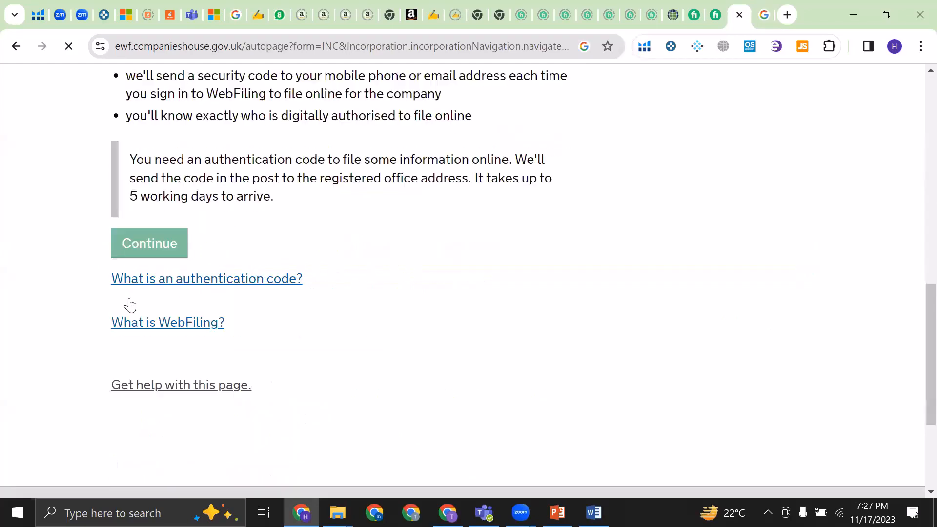
left_click(149, 346)
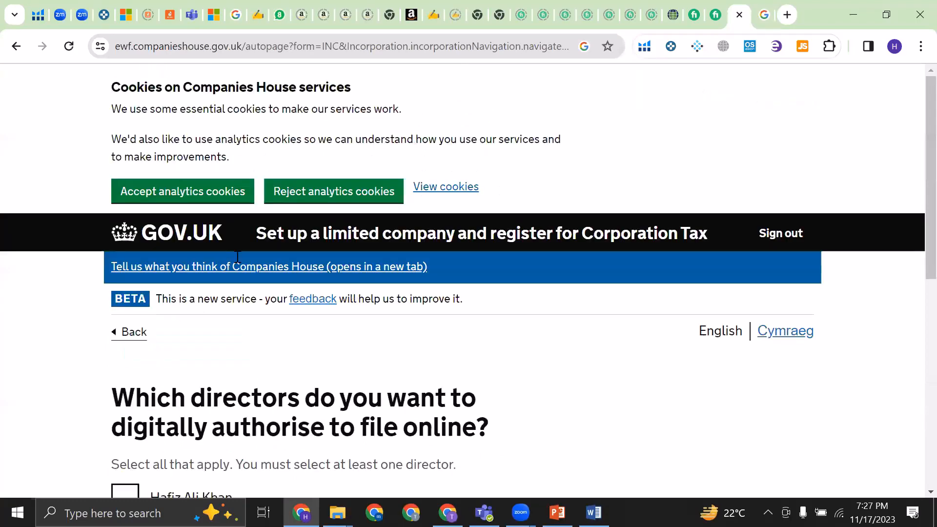
scroll(322, 235, "down", 2)
scroll(322, 235, "down", 2)
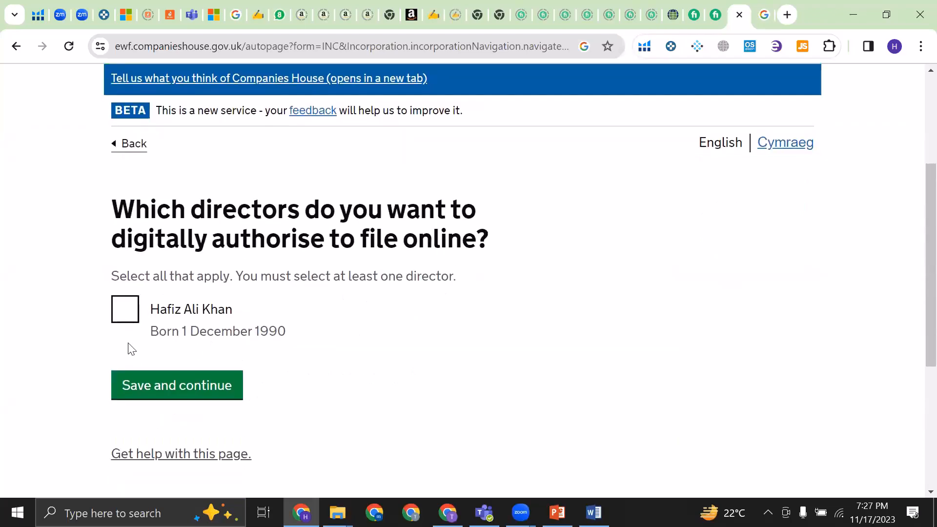
left_click(149, 374)
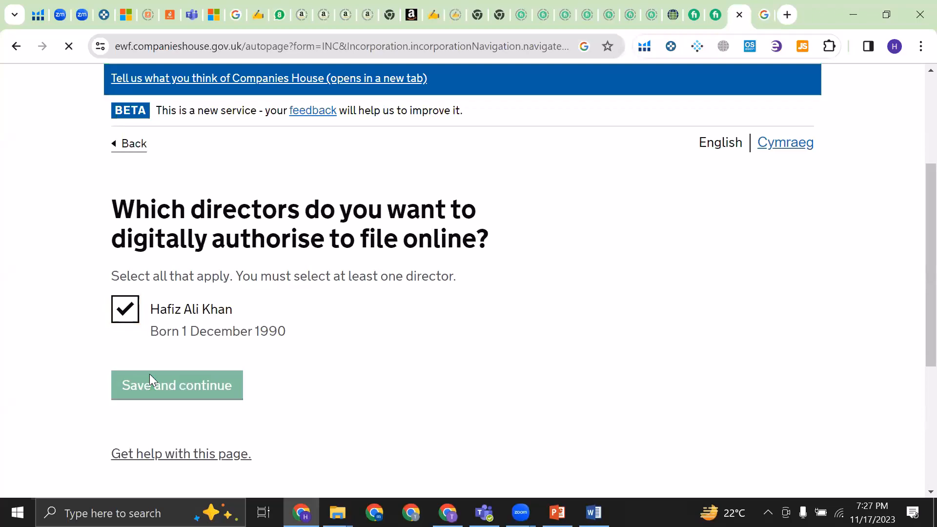
scroll(149, 374, "down", 2)
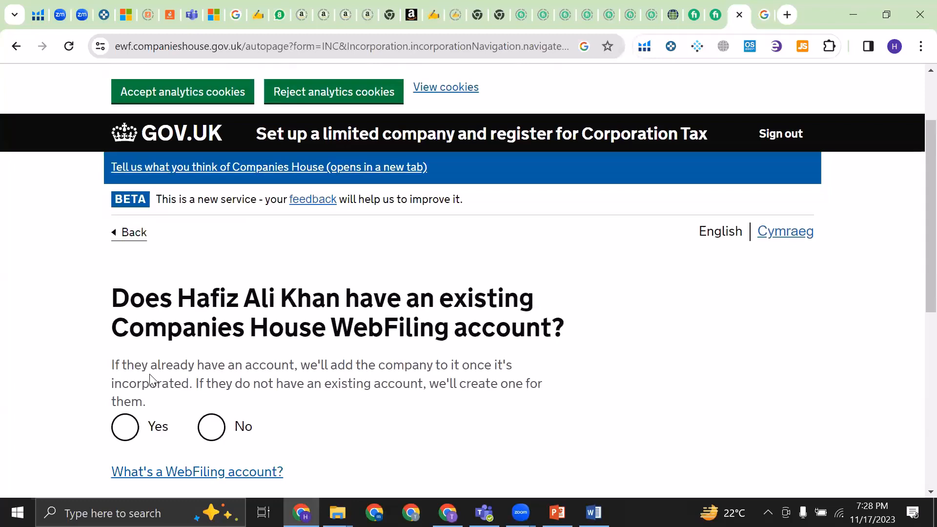
Step: Answer No to the director having an existing WebFiling account and continue
scroll(150, 374, "down", 1)
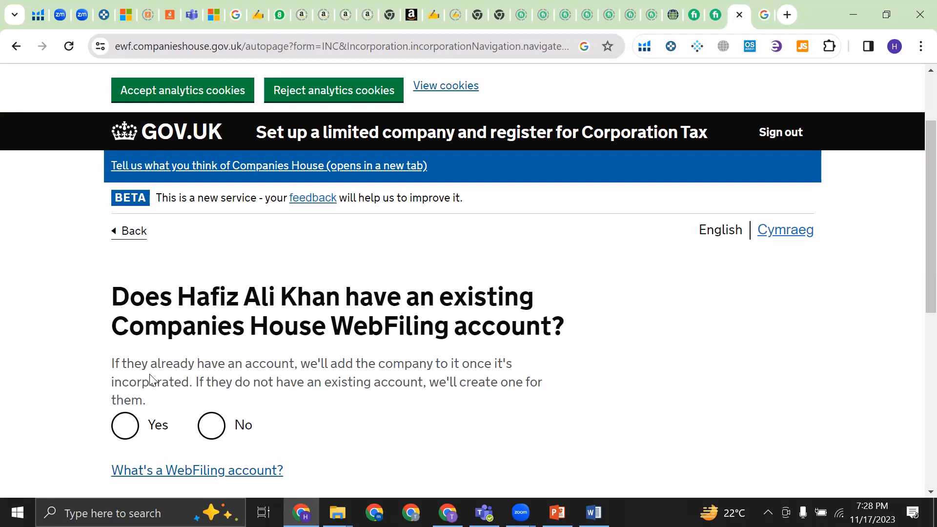
scroll(151, 379, "down", 1)
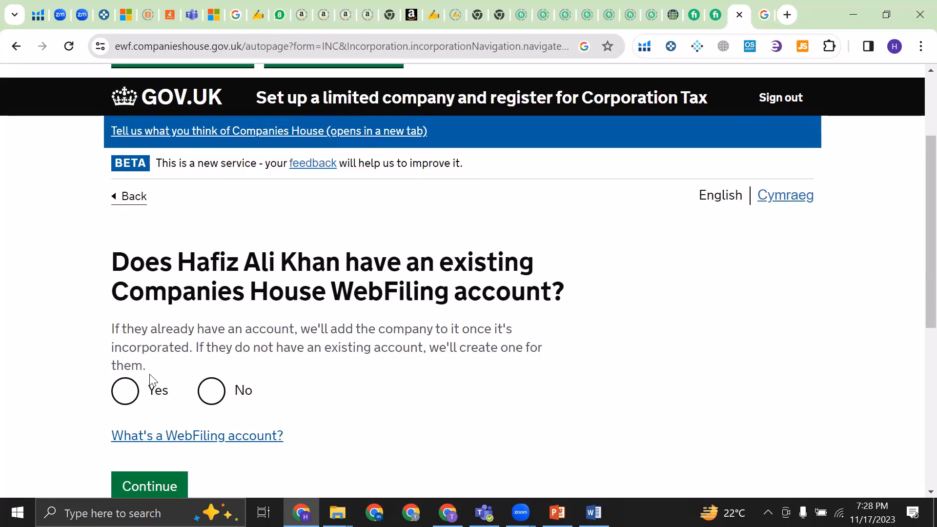
scroll(151, 379, "down", 1)
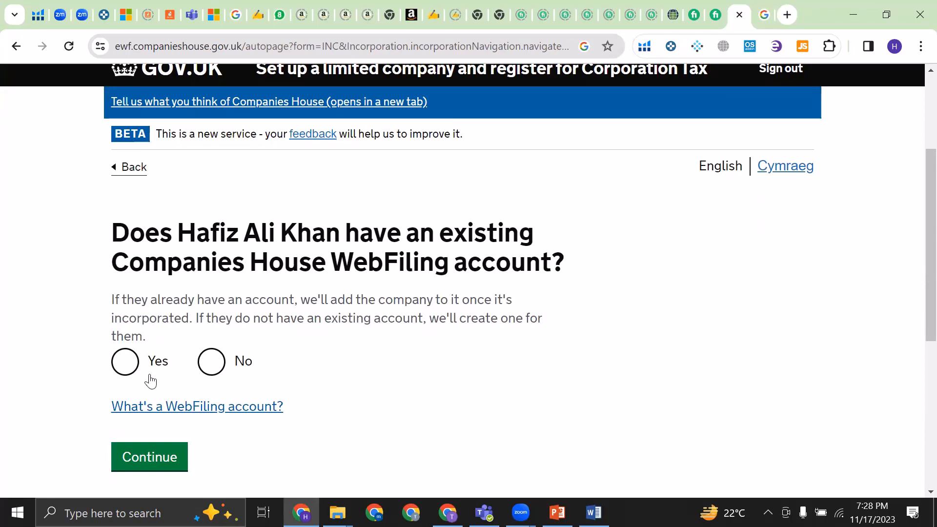
scroll(151, 380, "down", 1)
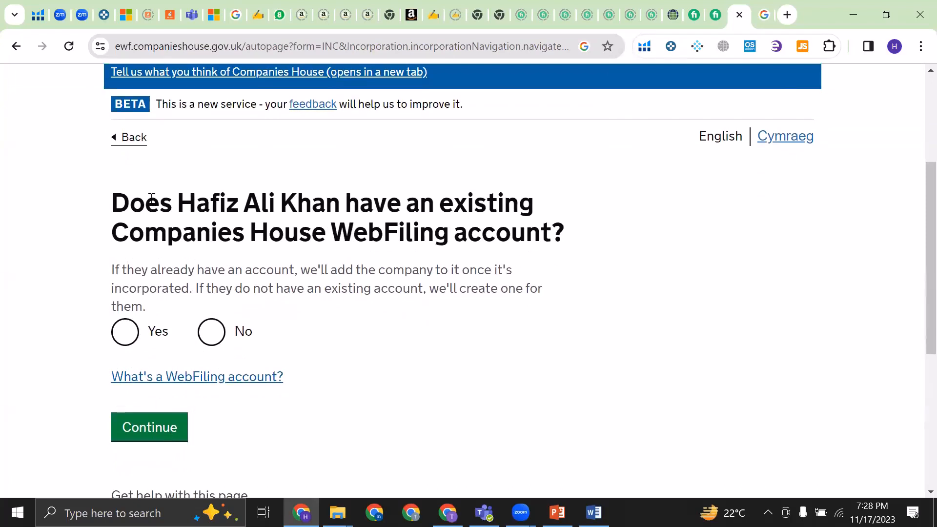
left_click(124, 331)
left_click(162, 281)
left_click_drag(325, 234, 324, 235)
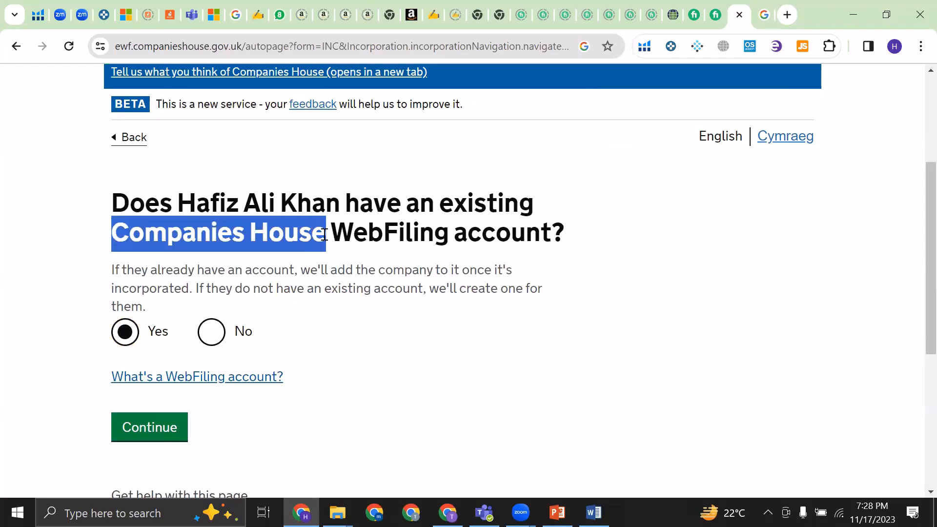
left_click(212, 331)
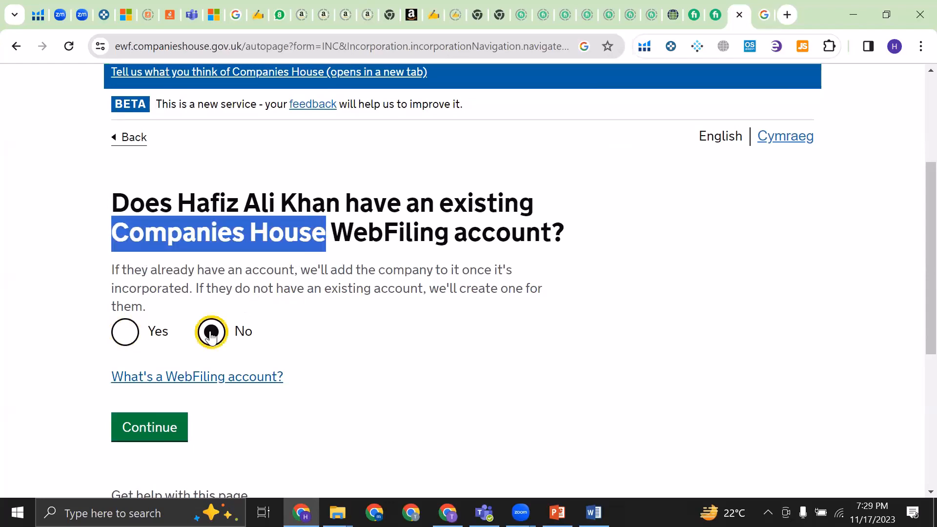
left_click(151, 432)
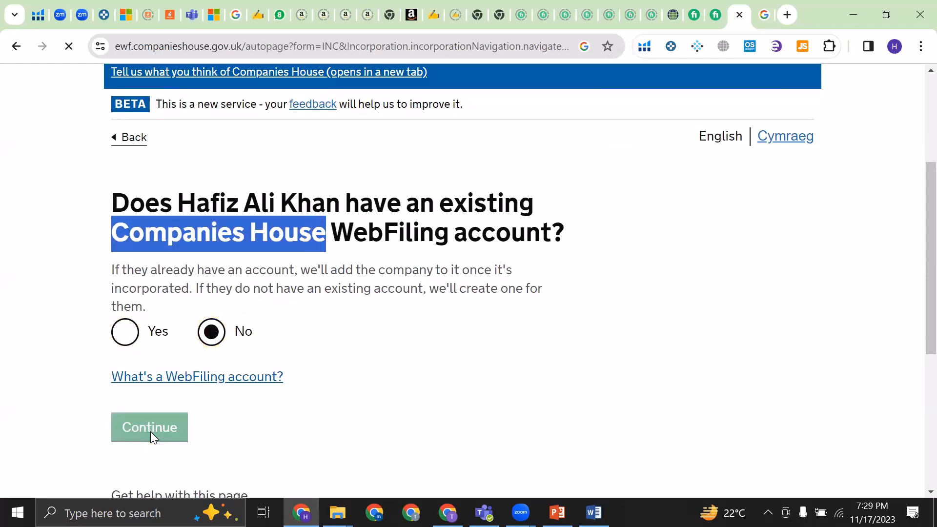
scroll(150, 434, "down", 3)
scroll(151, 434, "down", 3)
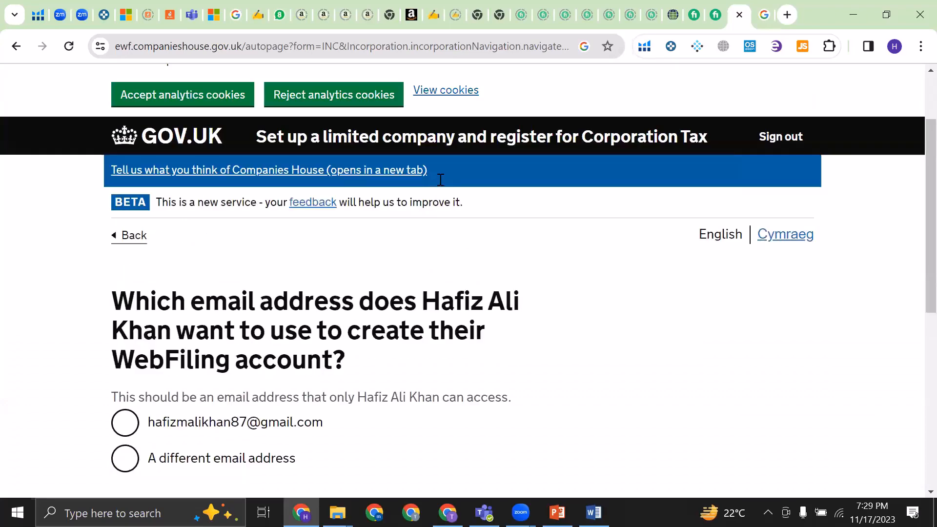
Step: Choose the director's listed email for WebFiling and confirm the authorisation details
scroll(181, 183, "down", 1)
scroll(393, 203, "down", 3)
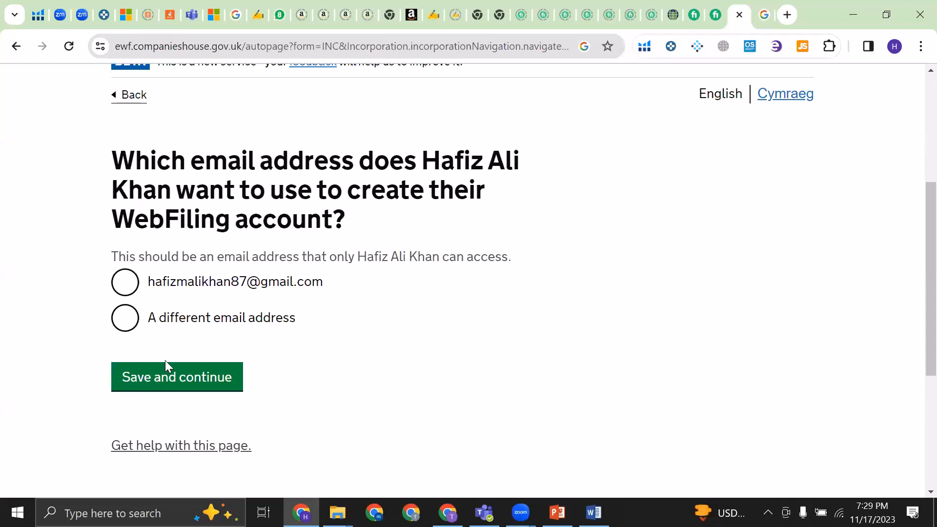
key("Tab")
key("space")
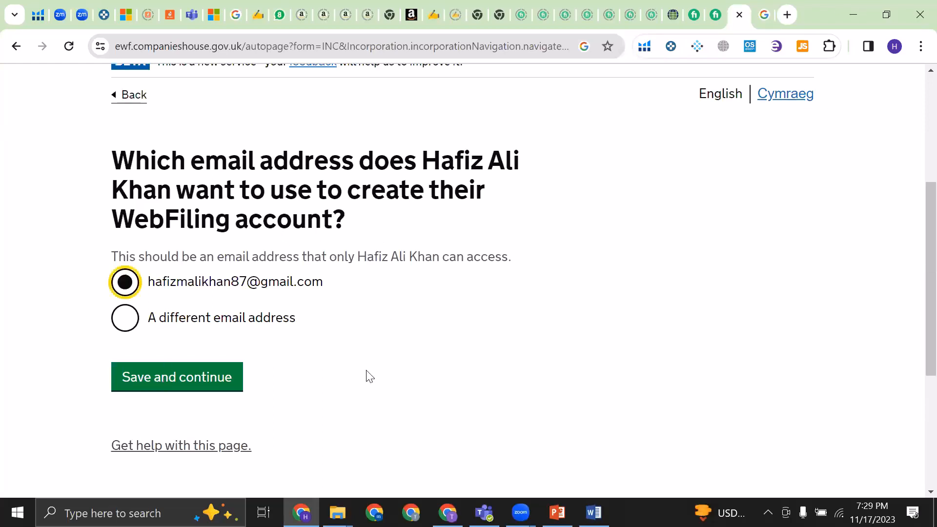
key("Return")
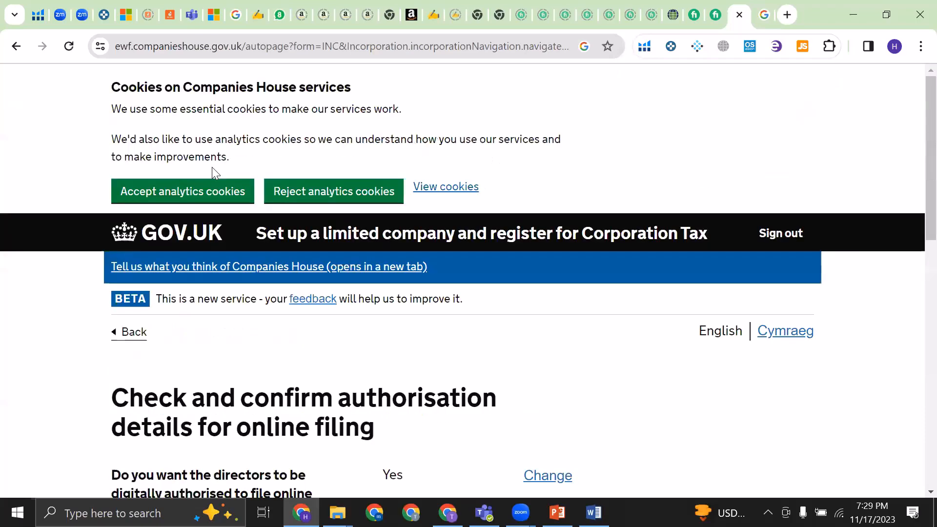
scroll(211, 167, "down", 10)
left_click(212, 167)
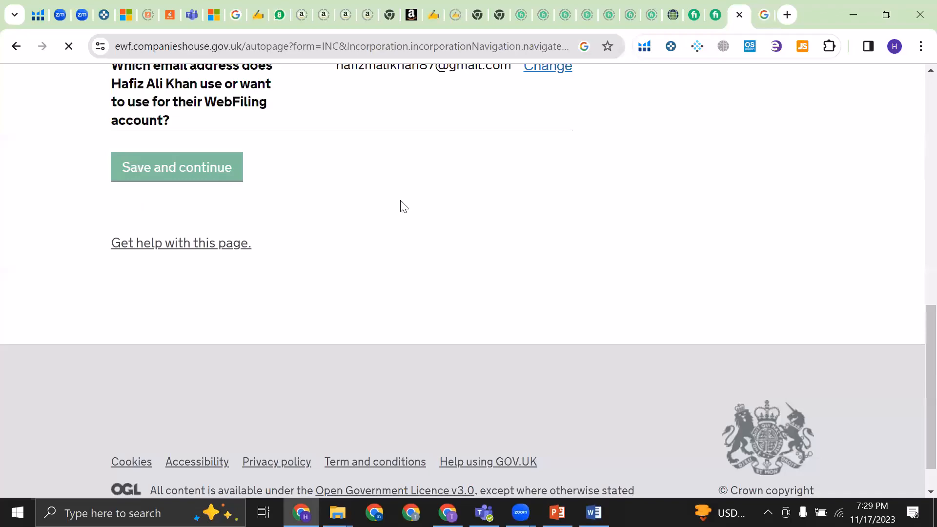
Step: Pass the shareholders introduction and answer Yes that the director is a shareholder
scroll(181, 325, "down", 7)
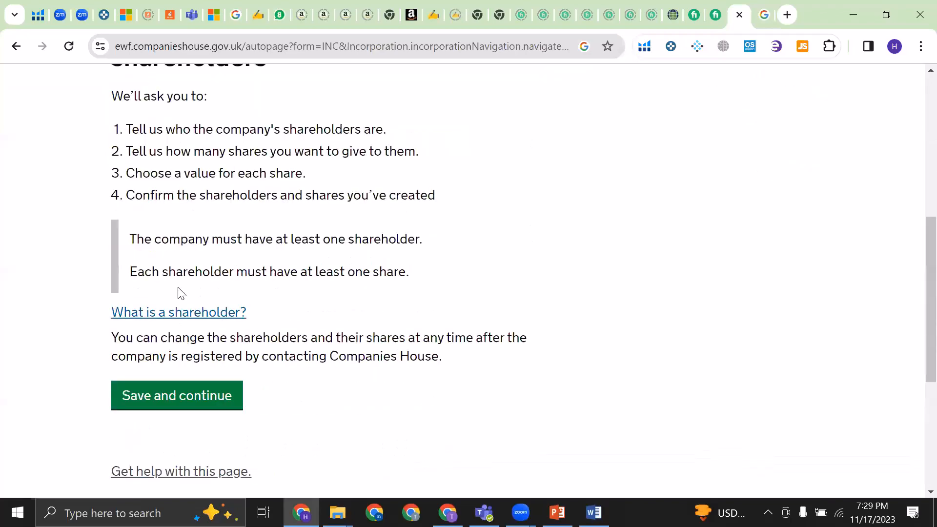
left_click(178, 288)
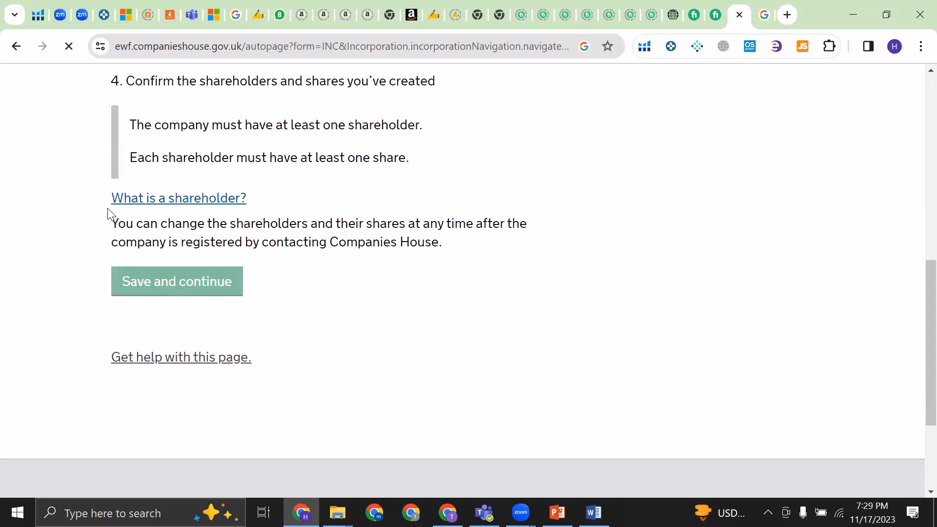
scroll(415, 210, "down", 4)
left_click_drag(303, 236, 240, 263)
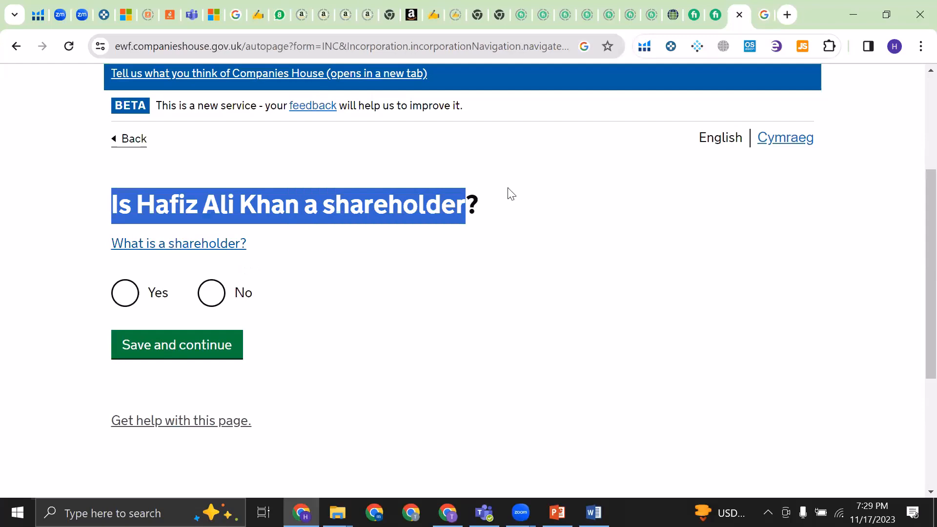
left_click(478, 202)
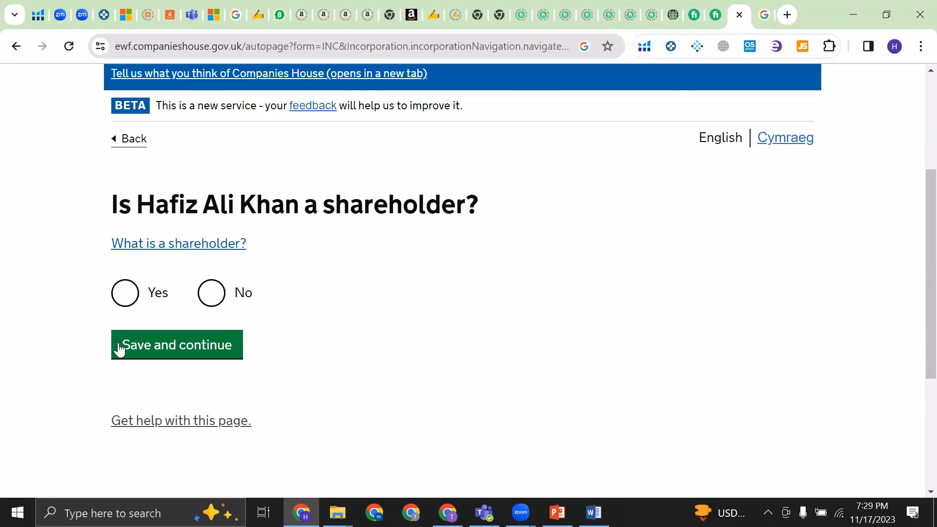
left_click(126, 292)
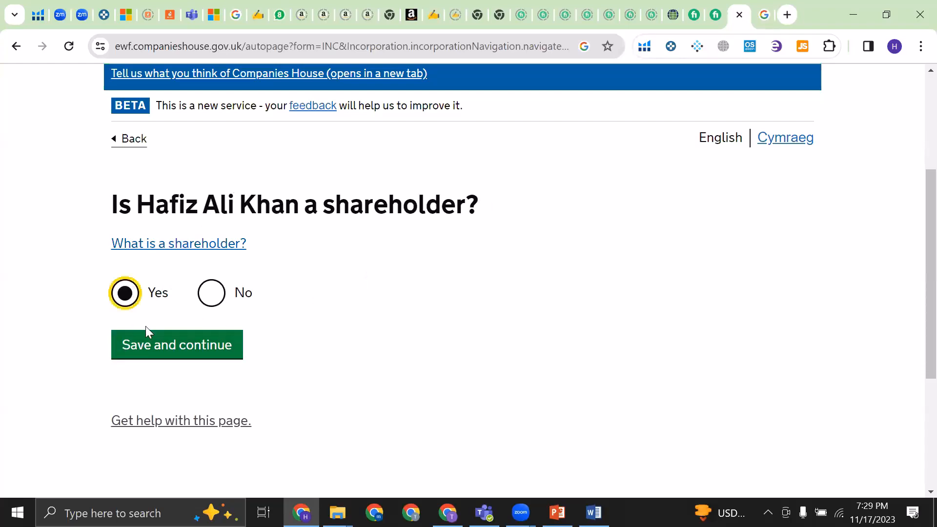
left_click(157, 345)
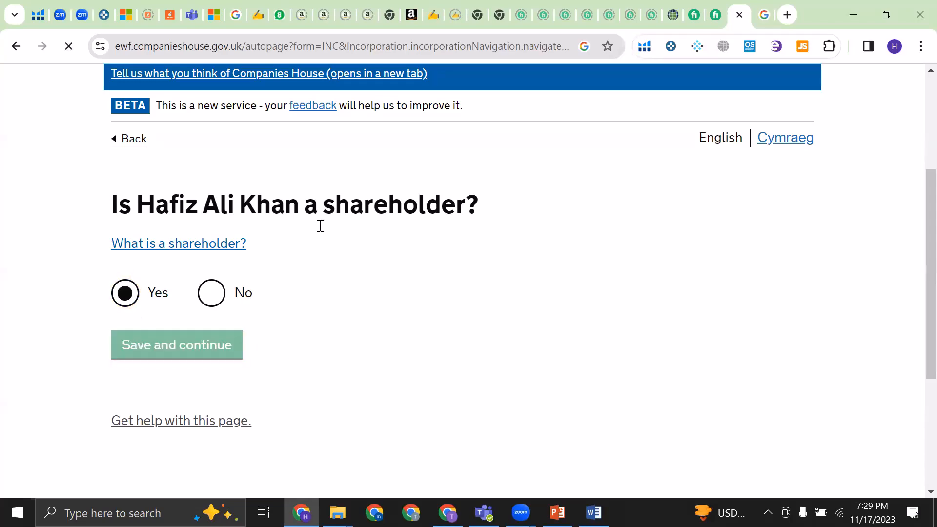
scroll(132, 282, "down", 3)
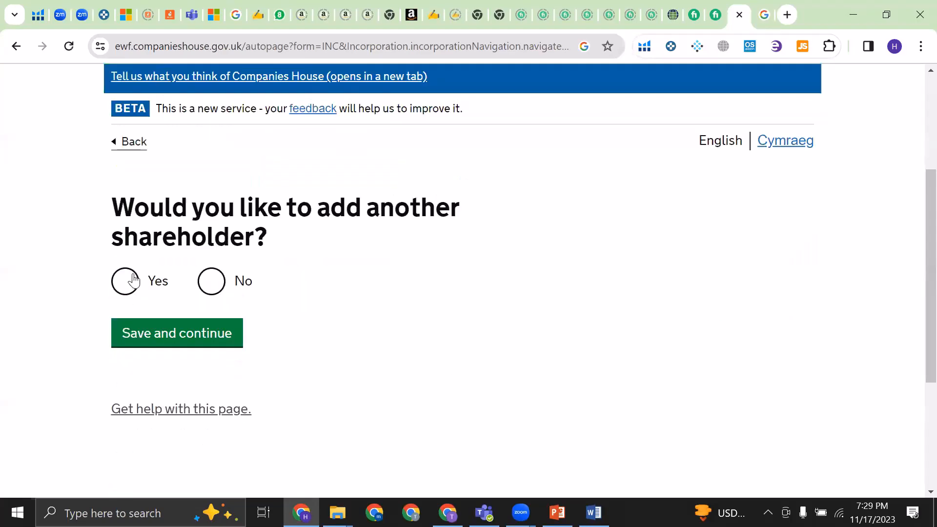
Step: Answer No to another shareholder, then confirm the shareholder summary
left_click(211, 282)
left_click(206, 335)
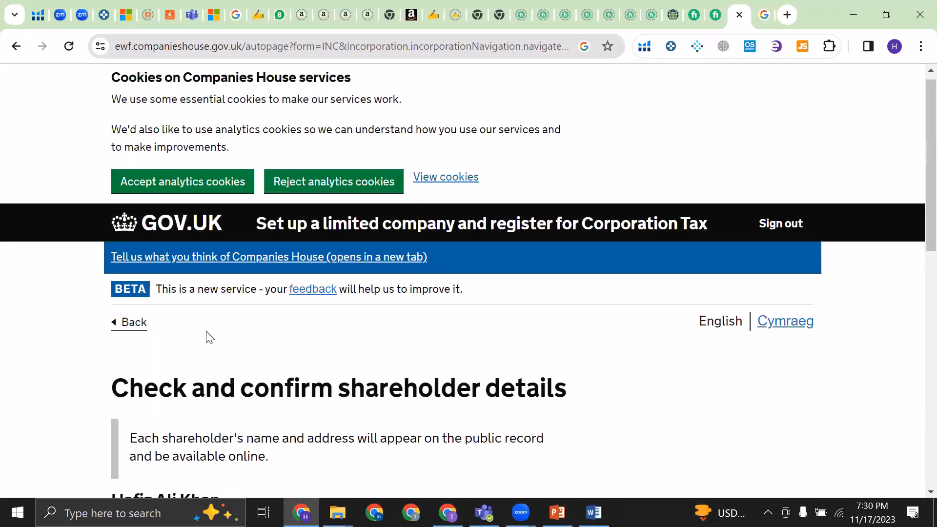
scroll(210, 337, "down", 7)
scroll(345, 229, "up", 1)
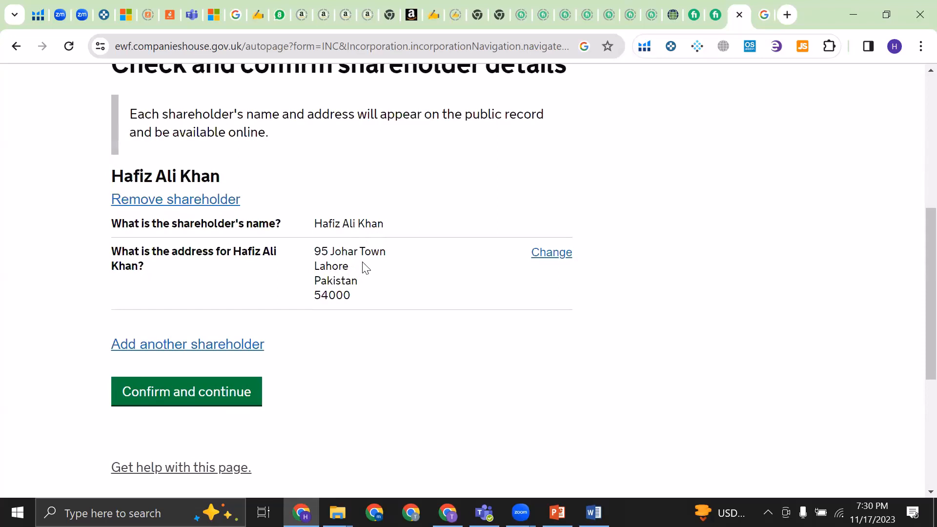
left_click(185, 403)
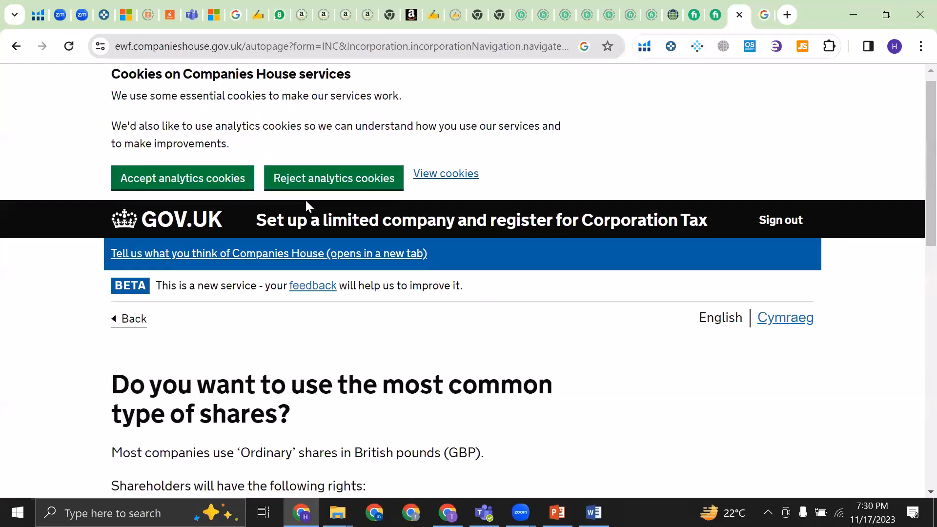
scroll(306, 206, "down", 5)
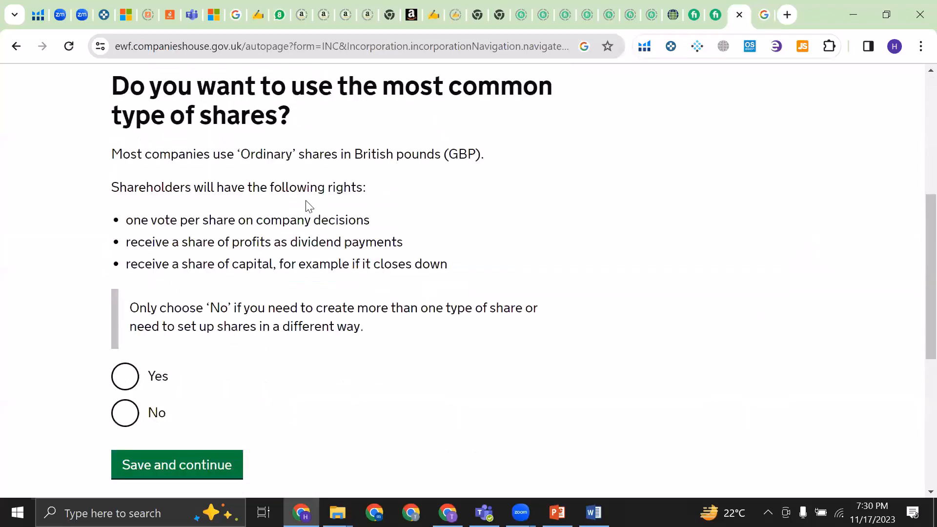
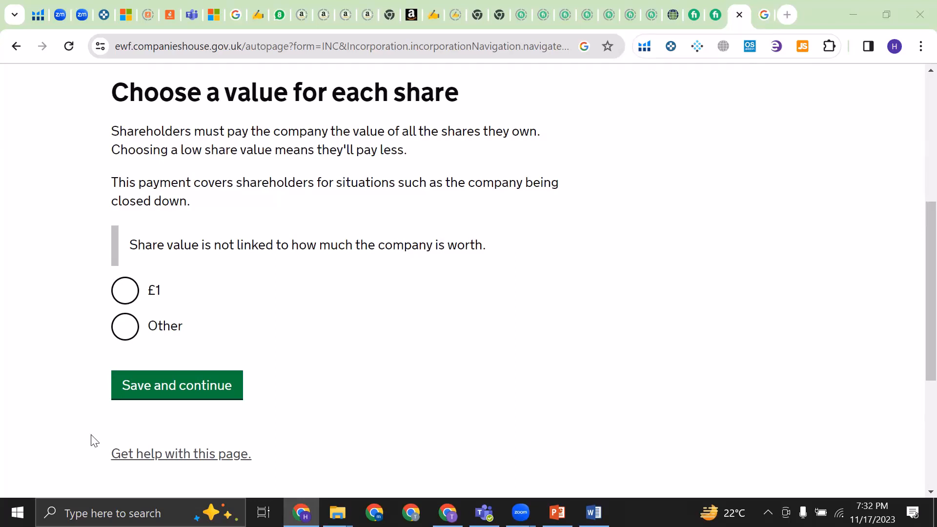
Step: Set each share's value to £1 and confirm the summary of 1 ordinary share at £1.00
left_click(126, 291)
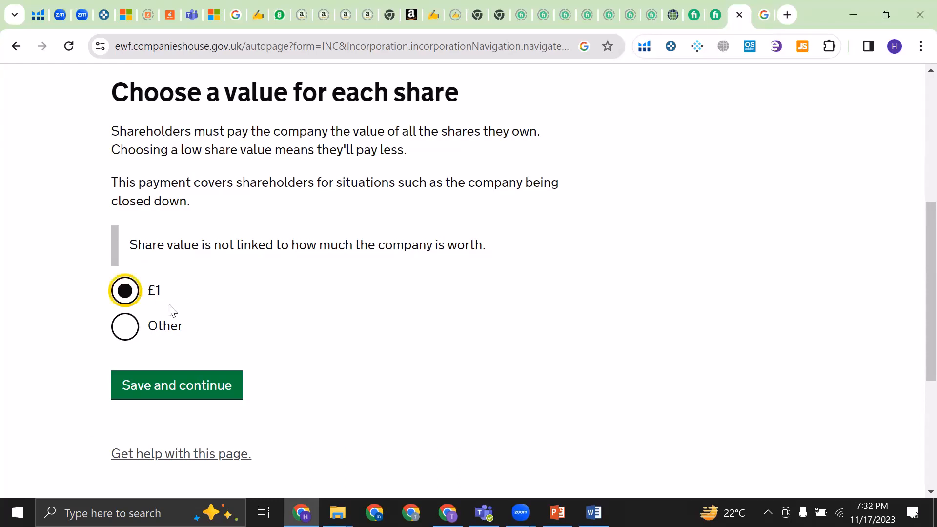
left_click(171, 379)
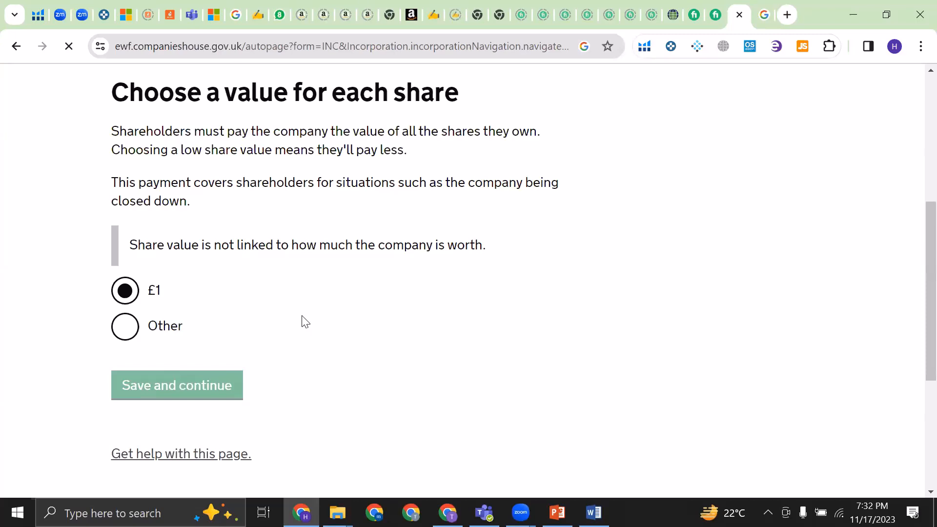
scroll(560, 148, "up", 5)
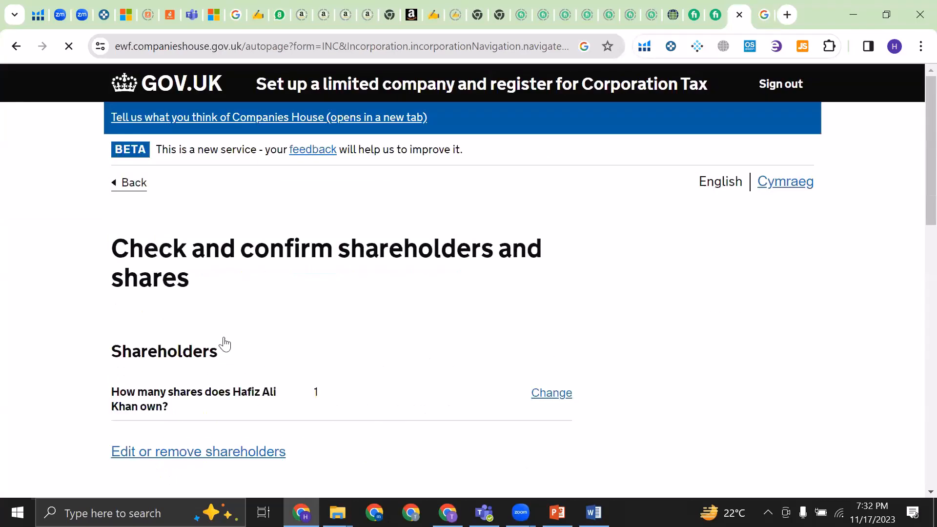
scroll(213, 334, "down", 7)
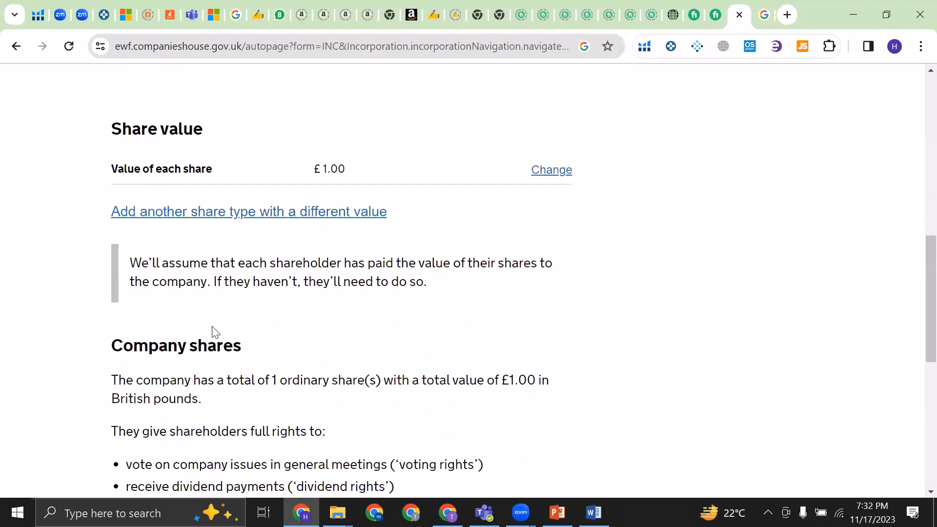
scroll(213, 333, "down", 4)
left_click(213, 331)
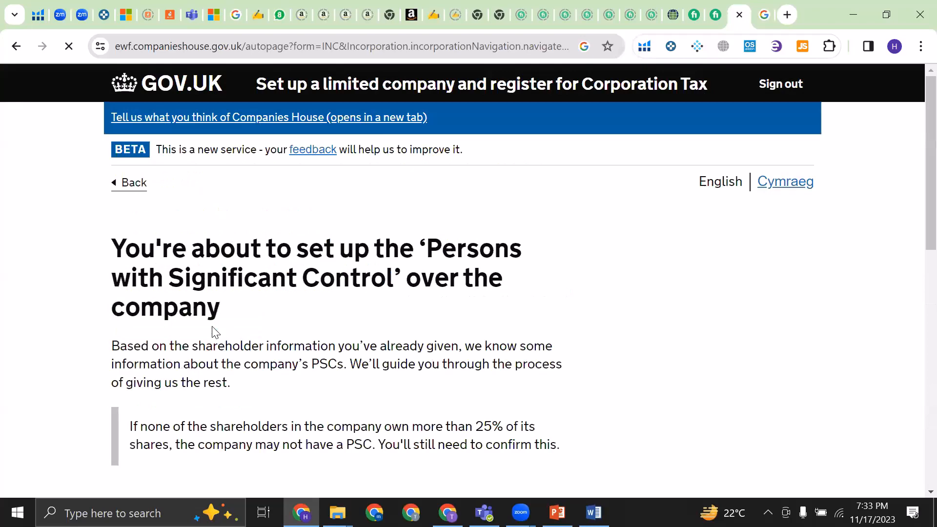
Step: Read through the Persons with Significant Control introduction and continue to the control questions
scroll(212, 332, "down", 2)
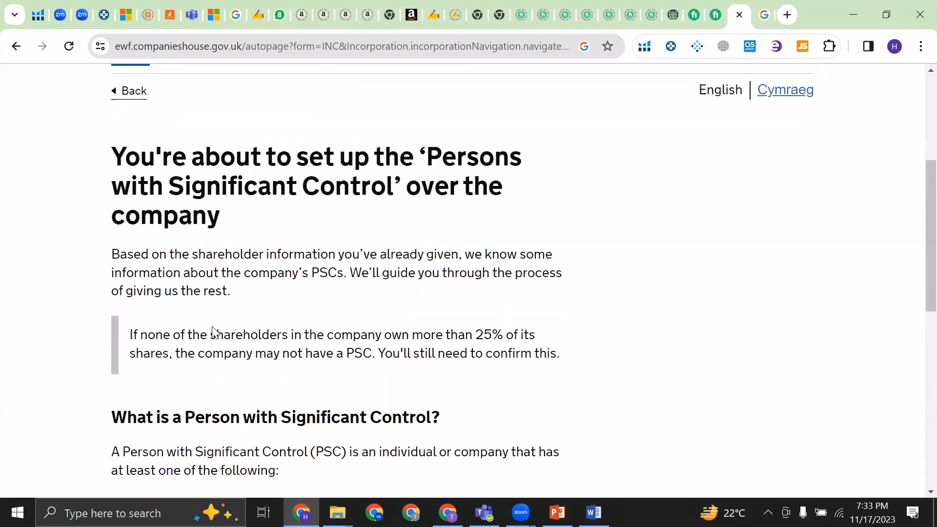
scroll(213, 331, "down", 2)
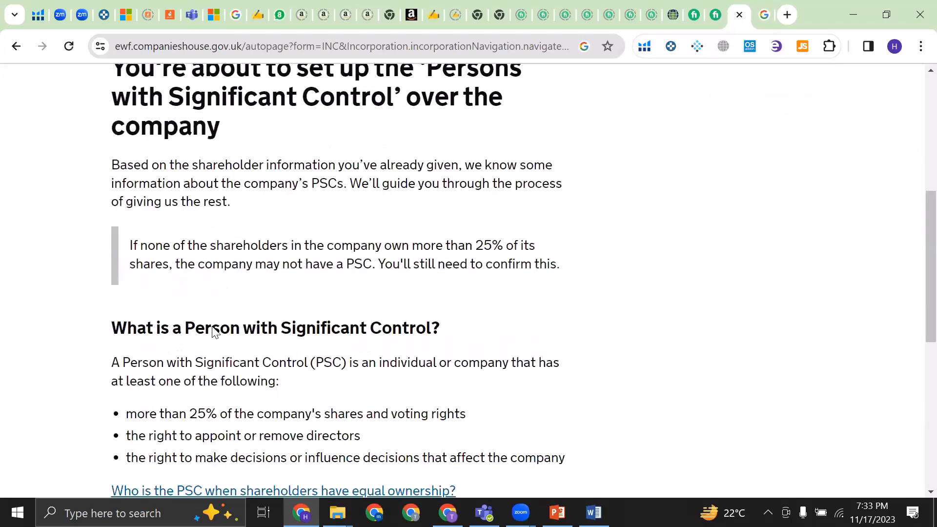
scroll(213, 332, "down", 7)
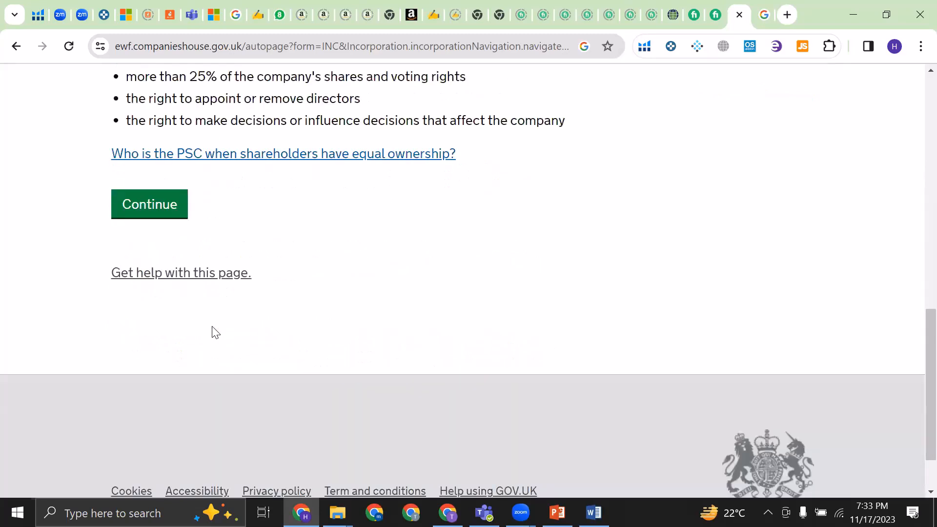
scroll(161, 287, "up", 6)
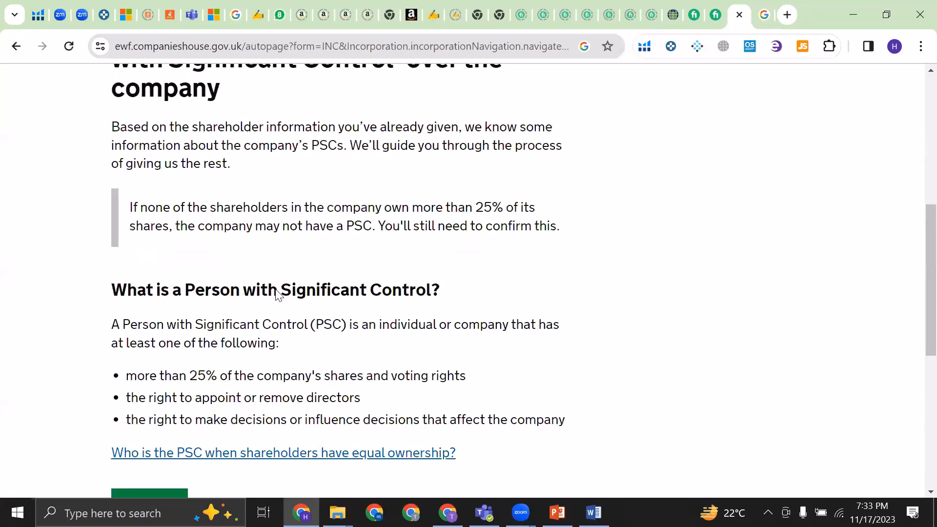
scroll(277, 294, "up", 8)
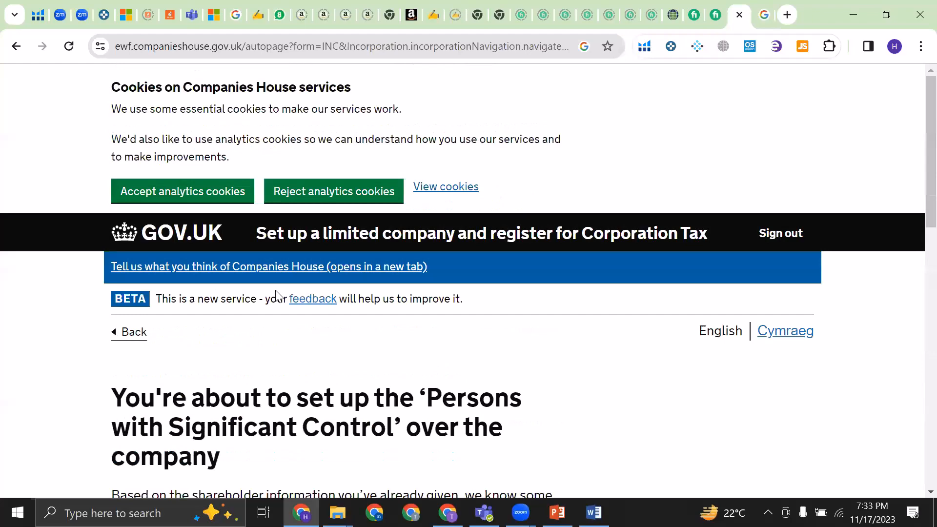
scroll(277, 295, "down", 12)
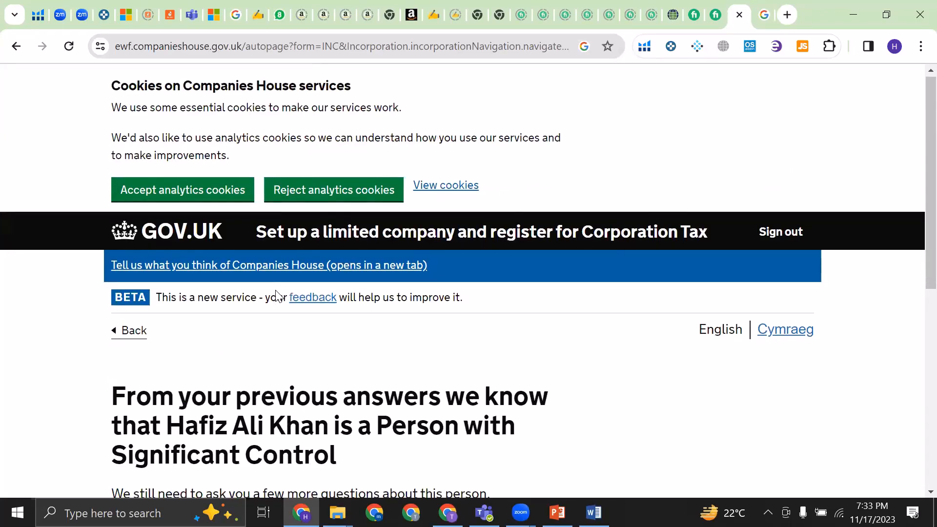
scroll(278, 295, "down", 1)
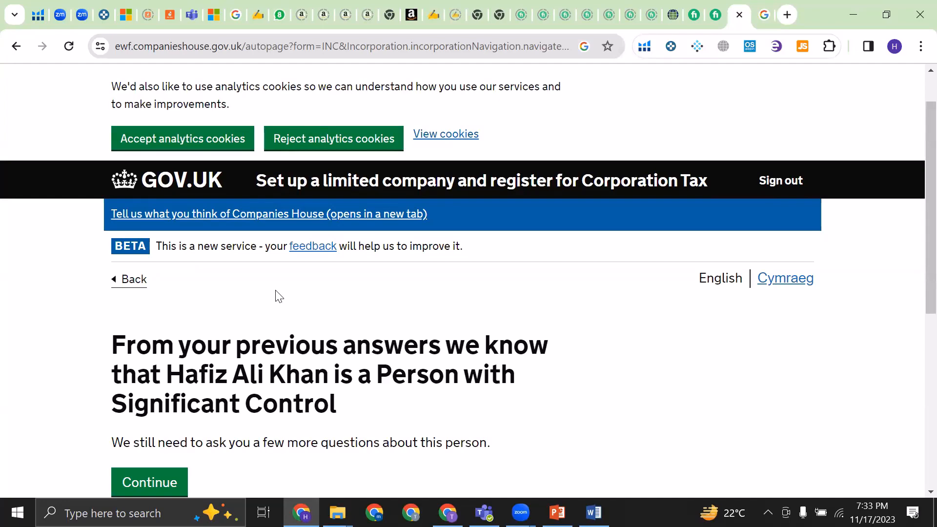
scroll(278, 294, "down", 1)
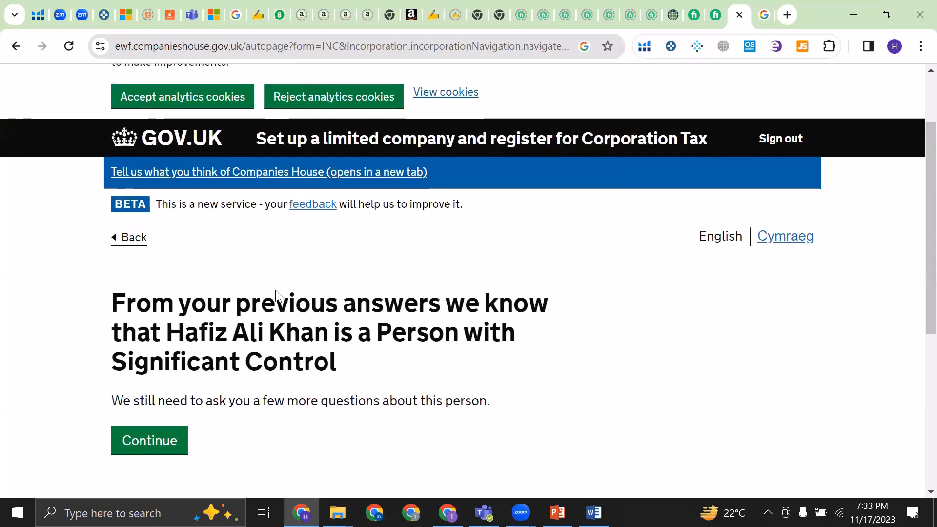
scroll(273, 295, "down", 2)
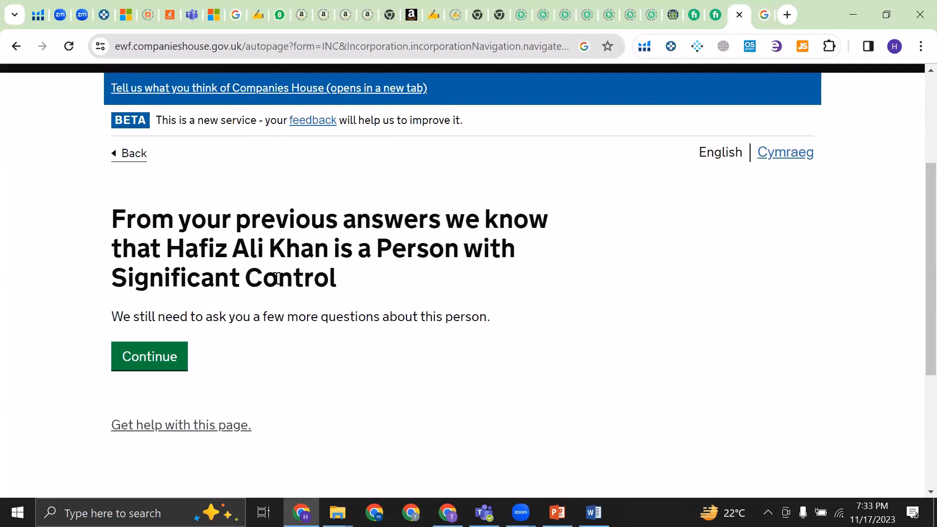
scroll(277, 279, "down", 1)
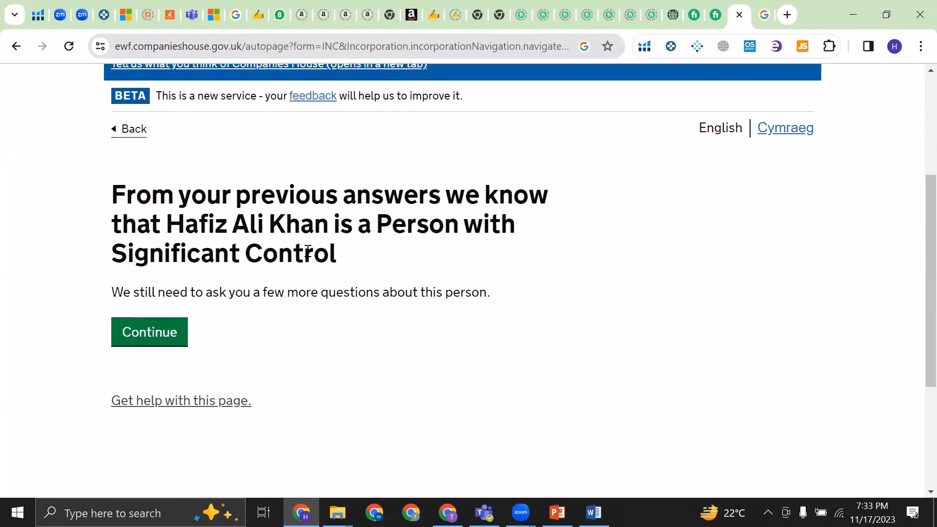
scroll(308, 253, "down", 2)
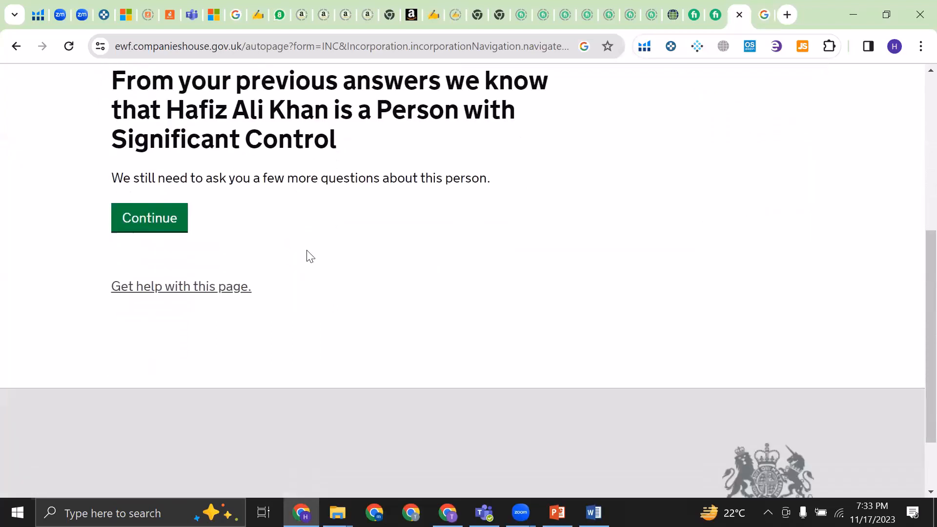
scroll(171, 268, "up", 1)
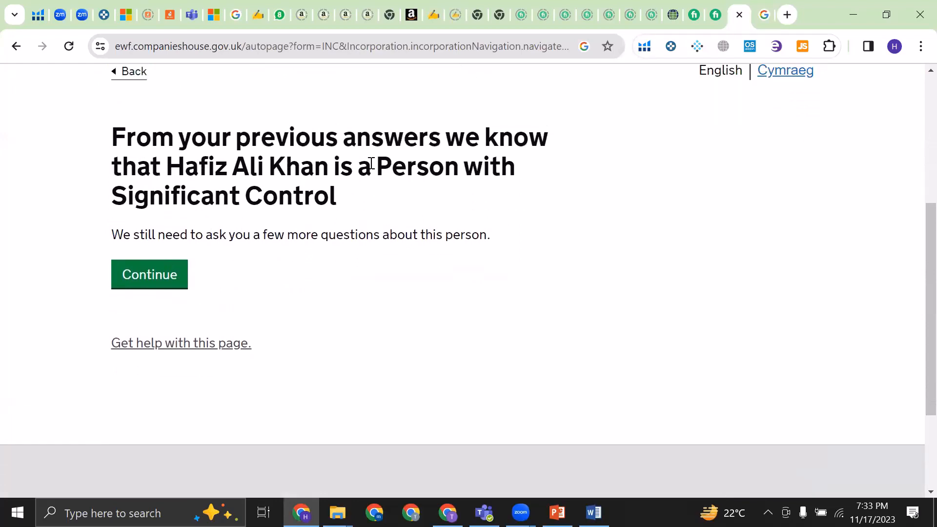
key("Return")
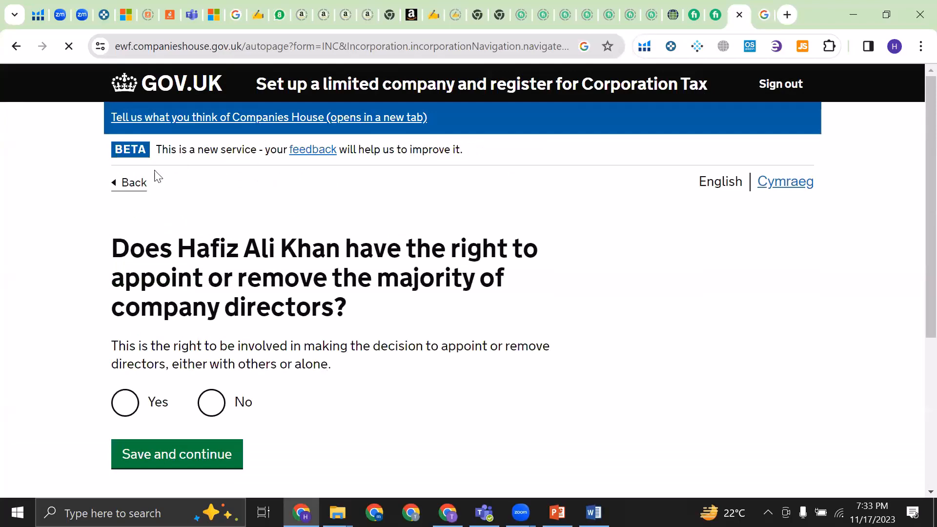
Step: Answer Yes that the person can appoint or remove most directors, and save
scroll(196, 181, "down", 3)
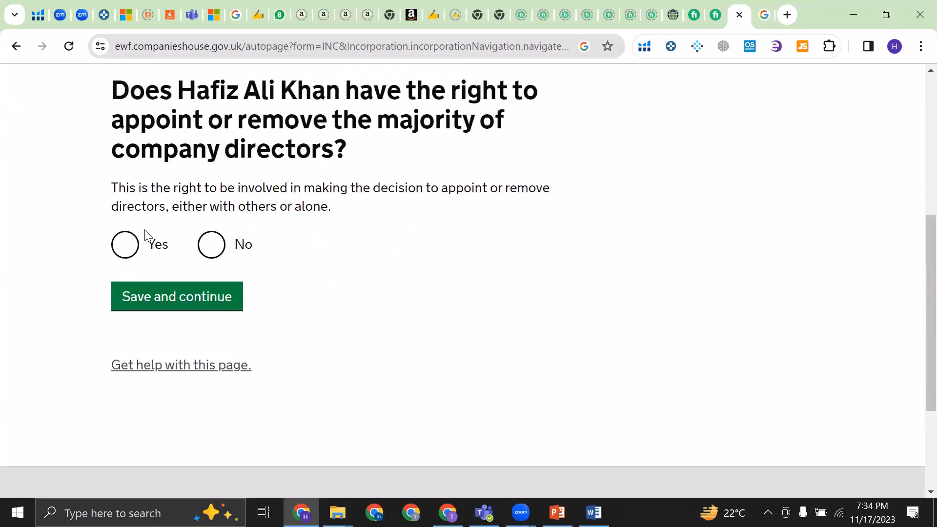
left_click(140, 246)
left_click(165, 296)
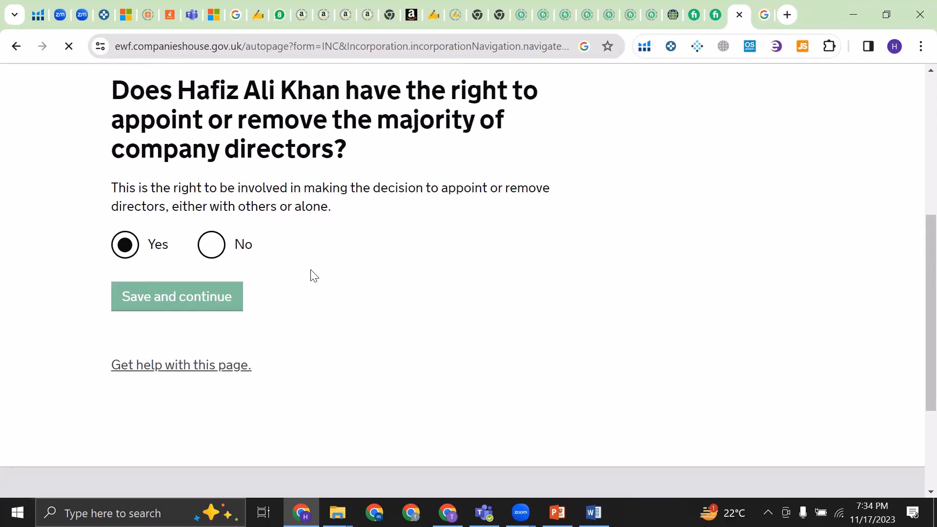
scroll(313, 276, "down", 2)
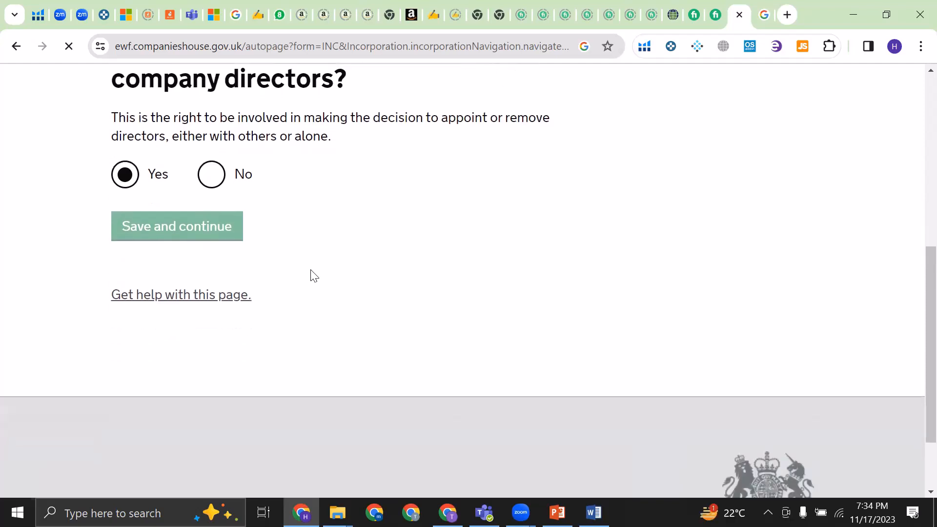
scroll(314, 276, "down", 1)
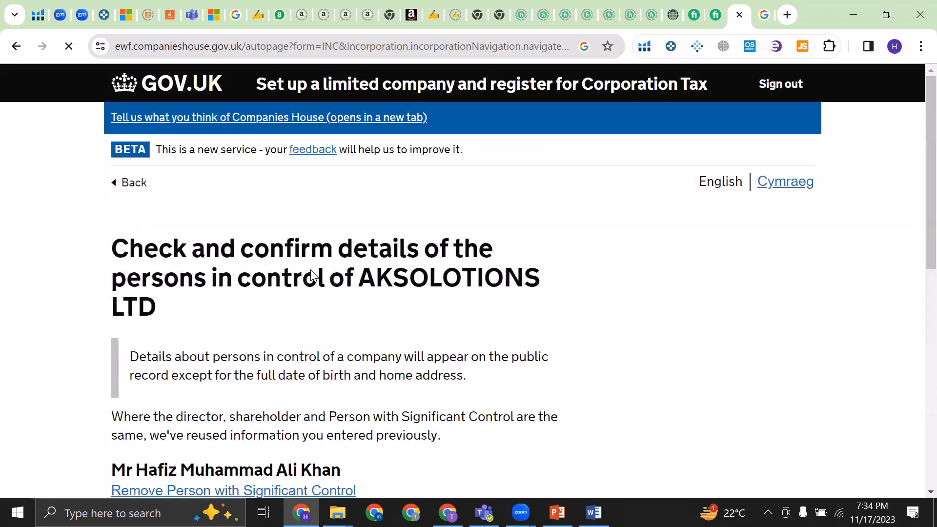
Step: Tick the confirmations of where the person in control lives and that they control AKSOLOTIONS LTD, then submit
scroll(314, 274, "down", 3)
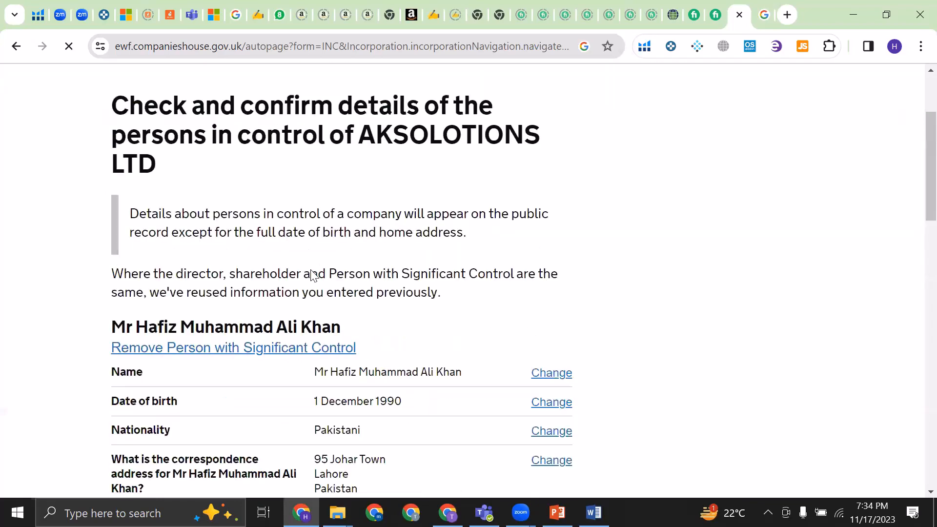
scroll(343, 249, "down", 2)
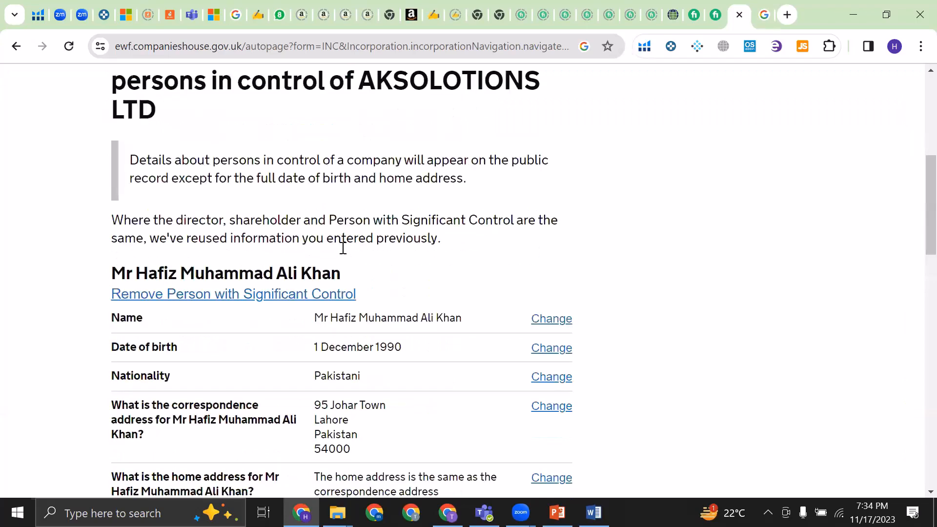
scroll(343, 252, "down", 3)
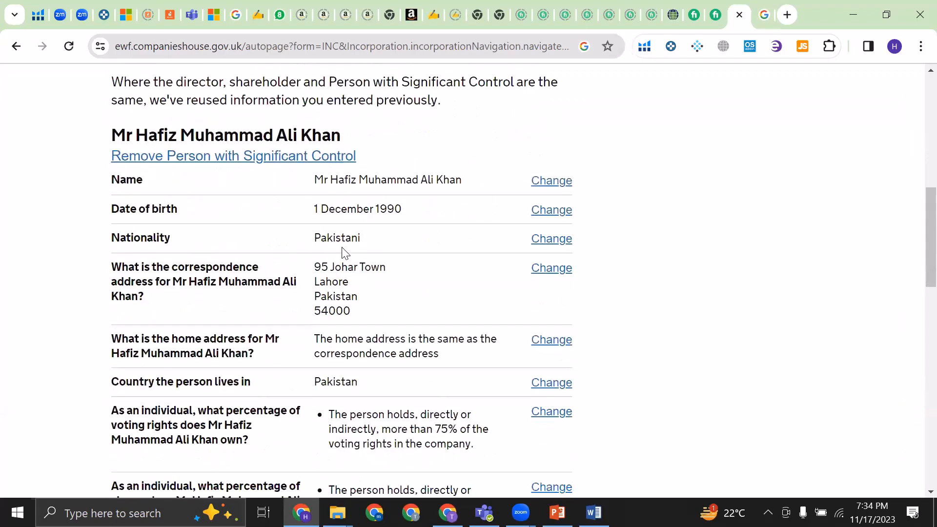
scroll(343, 252, "down", 1)
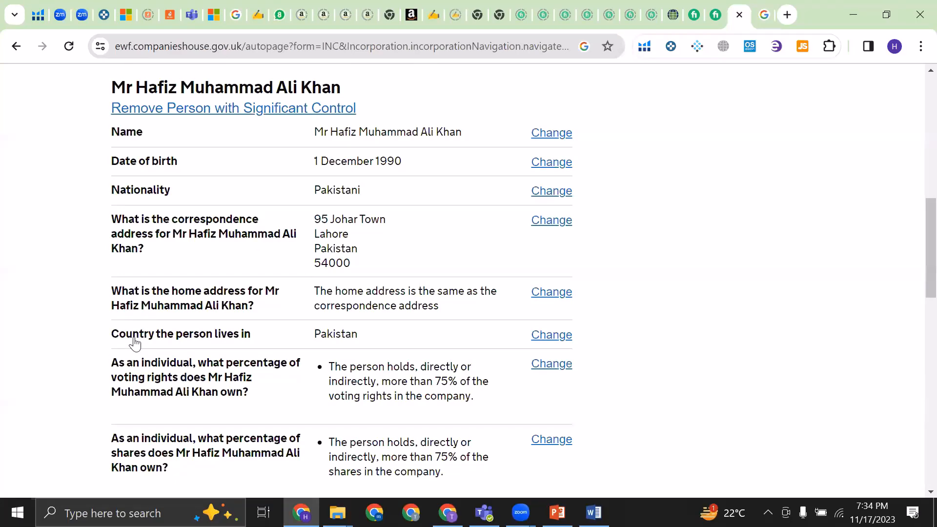
scroll(135, 344, "down", 10)
left_click(297, 239)
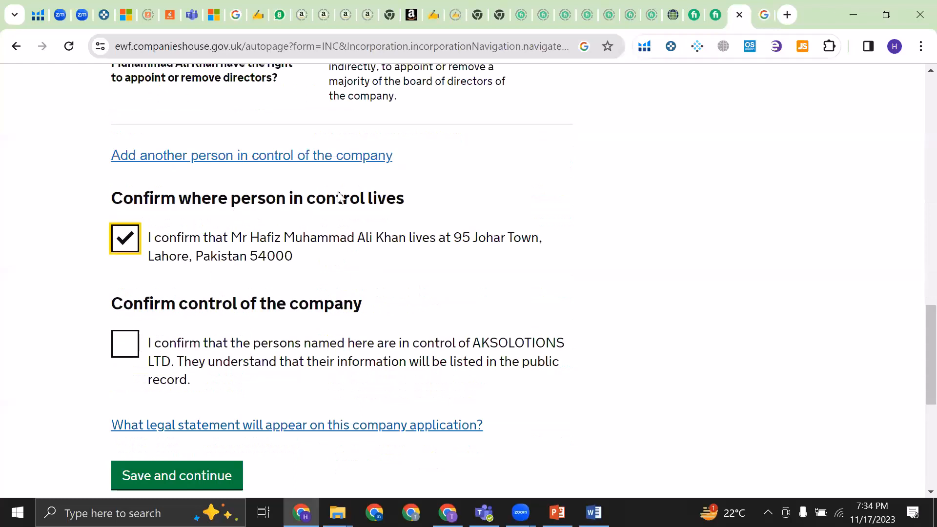
scroll(293, 219, "down", 2)
left_click(253, 248)
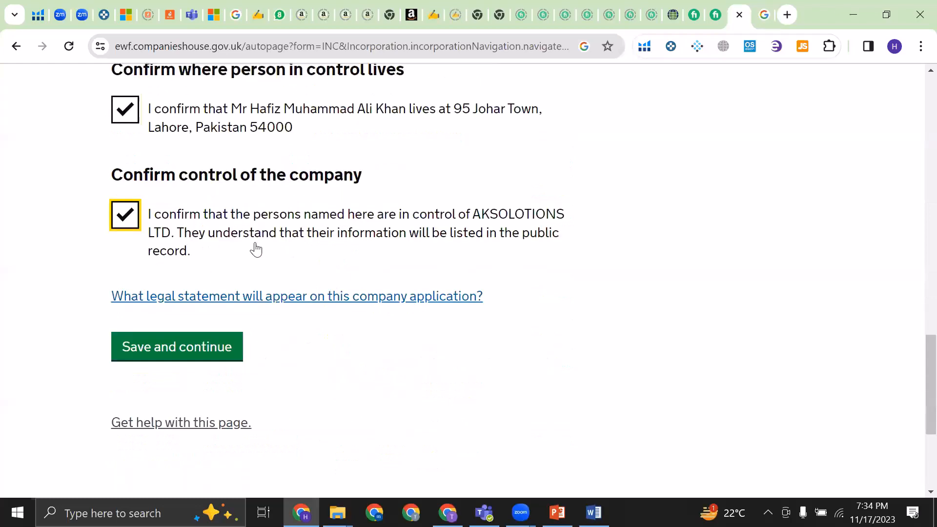
left_click(218, 352)
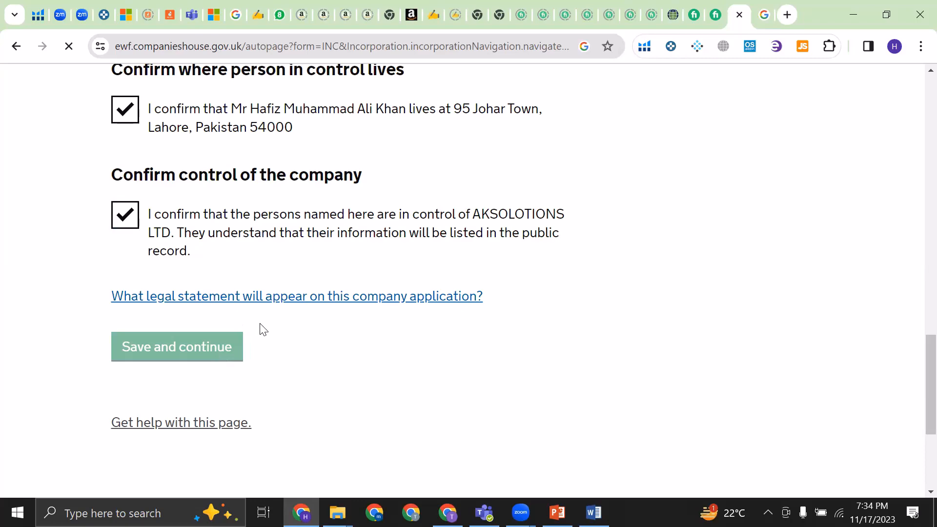
Step: Choose Yes to using model articles of association and save the choice
scroll(262, 330, "down", 5)
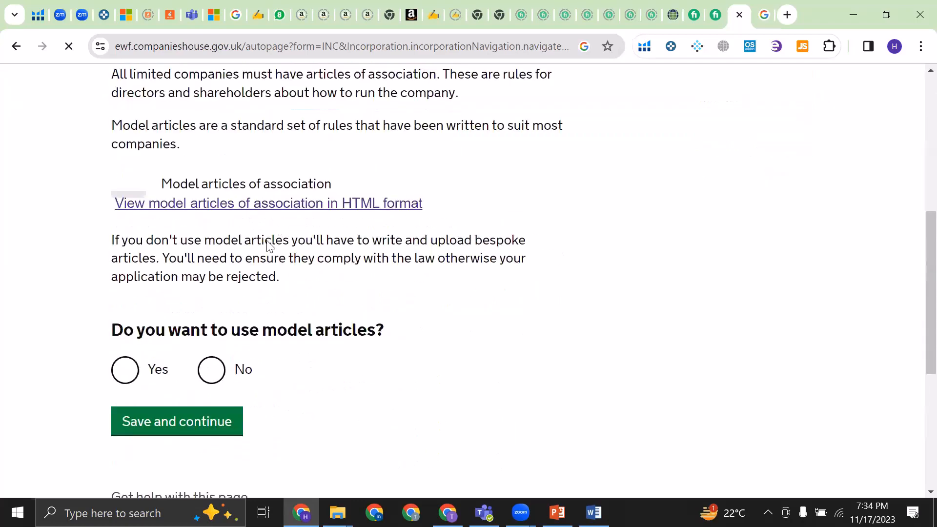
scroll(119, 406, "down", 1)
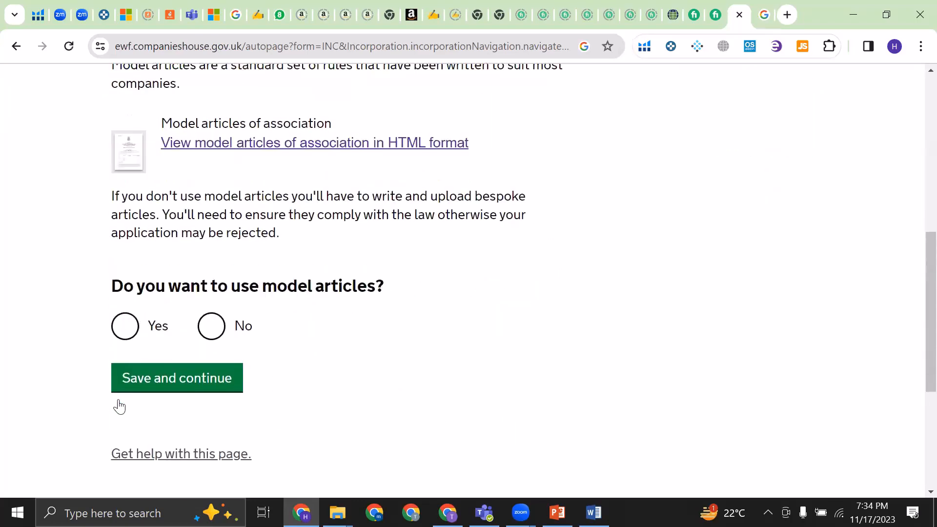
left_click(166, 344)
scroll(173, 341, "up", 1)
scroll(176, 340, "down", 2)
left_click(175, 339)
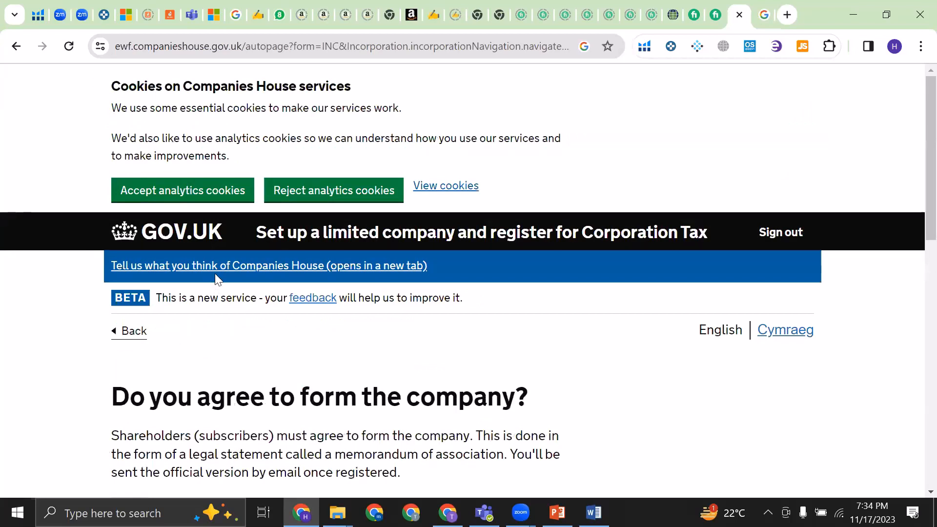
Step: View the memorandum of association in a new tab, then submit the agreement to form AKSOLOTIONS LTD
scroll(362, 263, "down", 1)
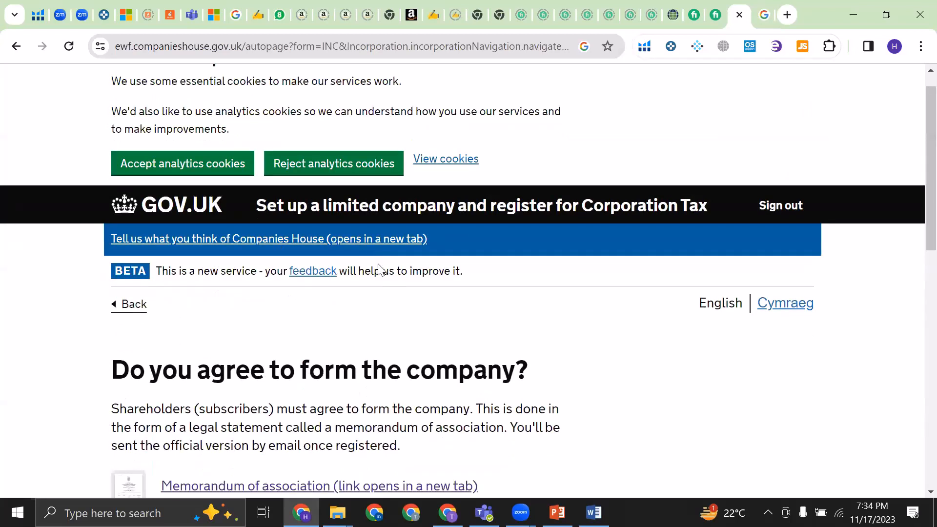
scroll(519, 98, "down", 4)
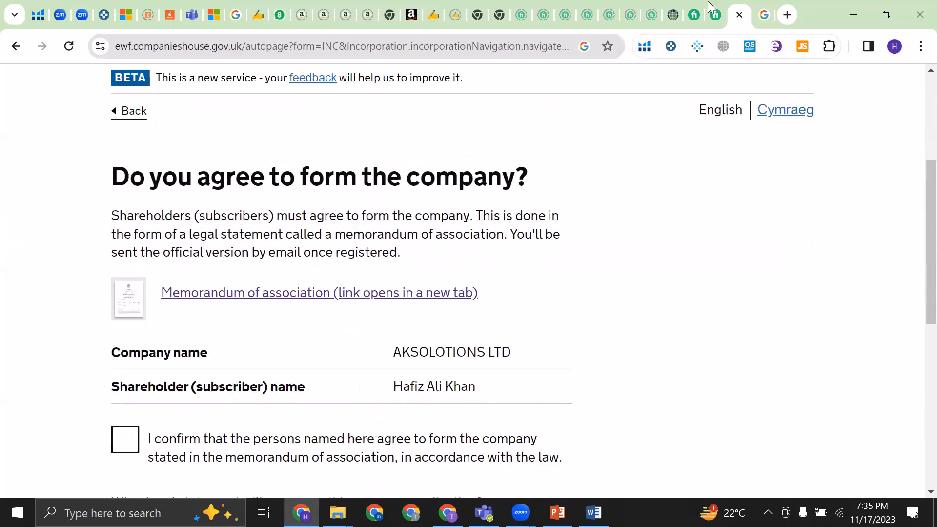
key("Tab")
key("Return")
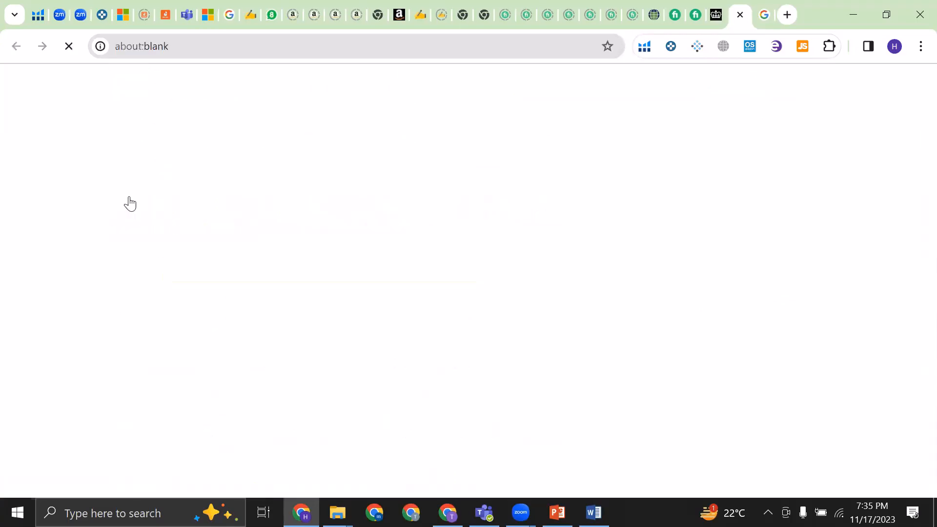
key("ctrl+shift+Tab")
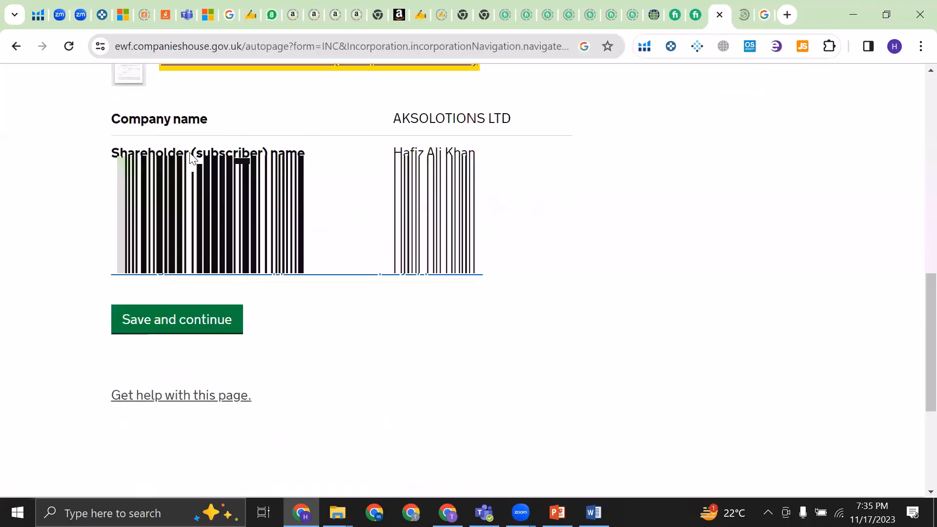
scroll(190, 408, "up", 2)
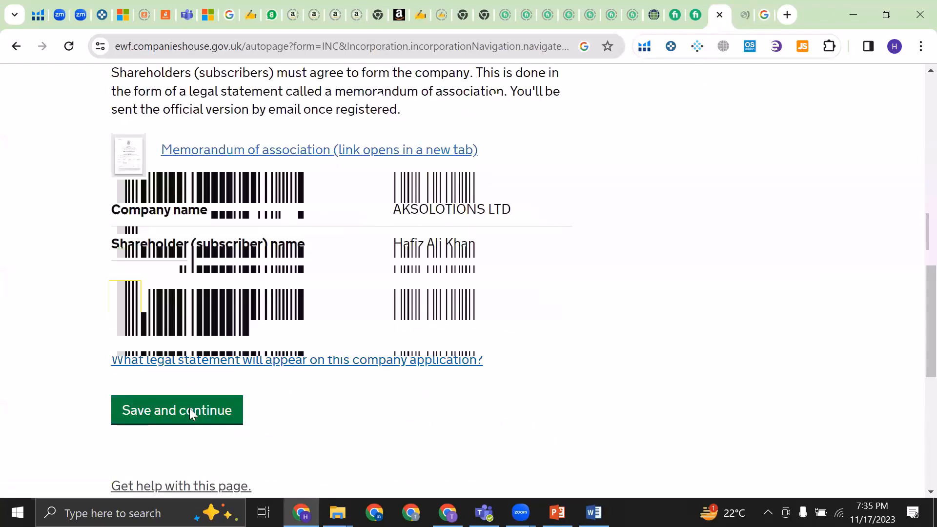
left_click(190, 408)
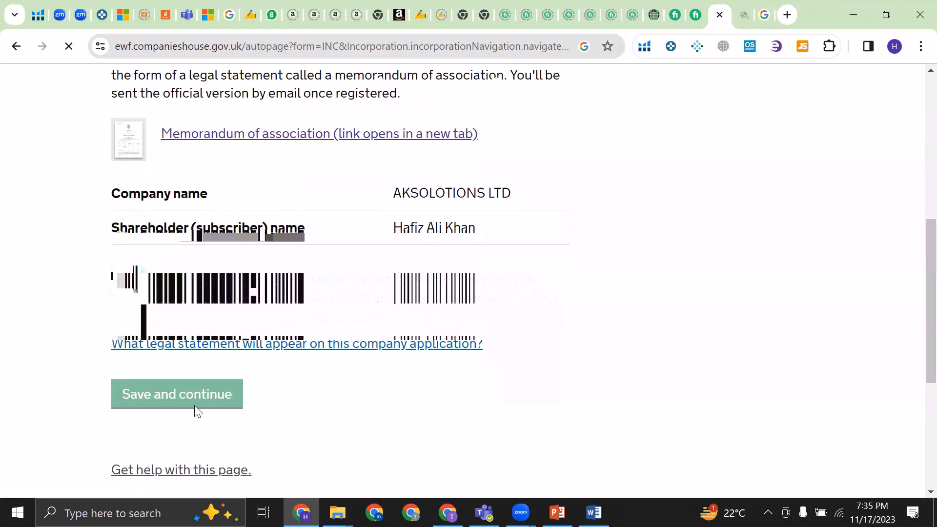
scroll(194, 405, "down", 2)
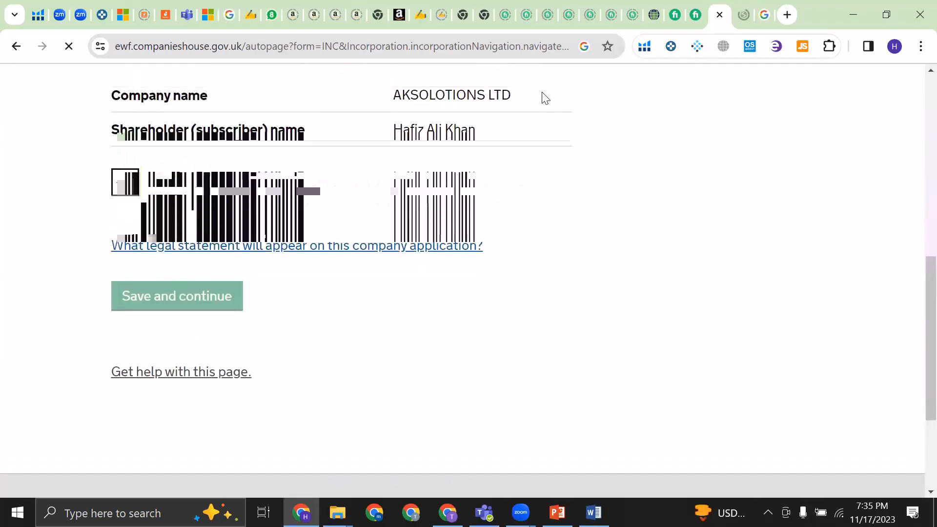
scroll(545, 98, "up", 3)
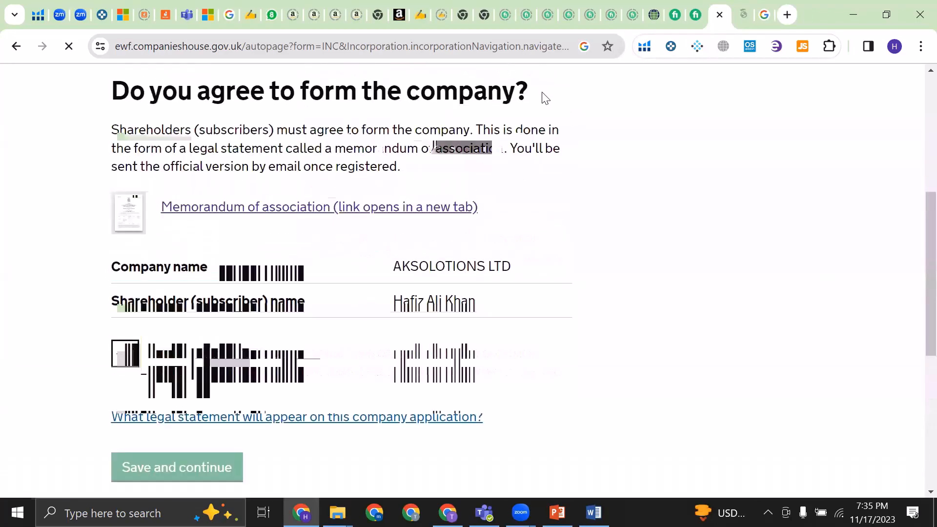
scroll(545, 97, "down", 2)
scroll(545, 98, "down", 2)
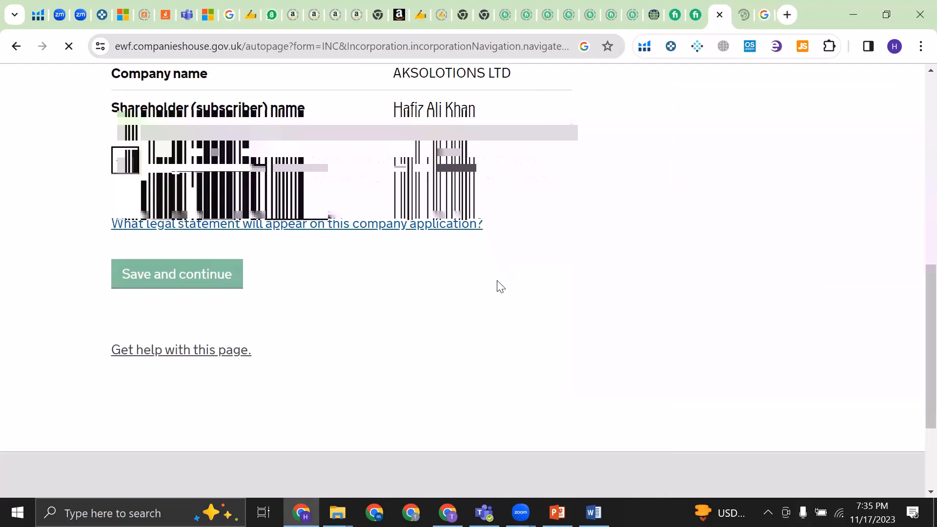
scroll(500, 286, "up", 1)
scroll(500, 287, "up", 1)
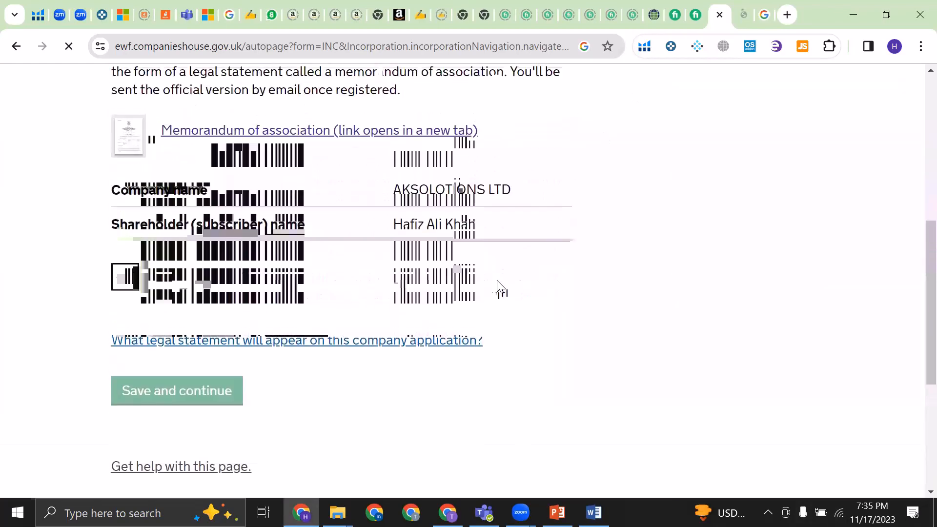
scroll(501, 287, "up", 2)
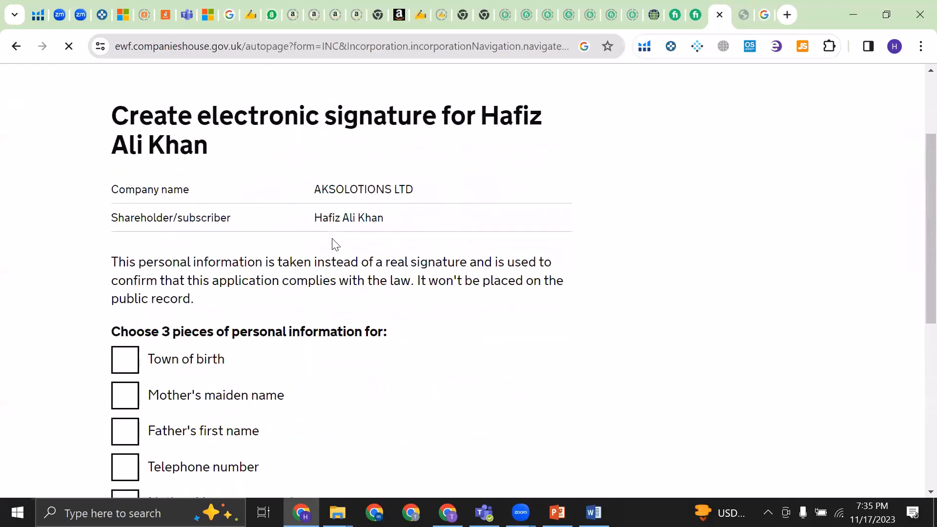
Step: Scroll the electronic signature page down to the six personal-information options
scroll(335, 244, "up", 2)
scroll(334, 244, "down", 4)
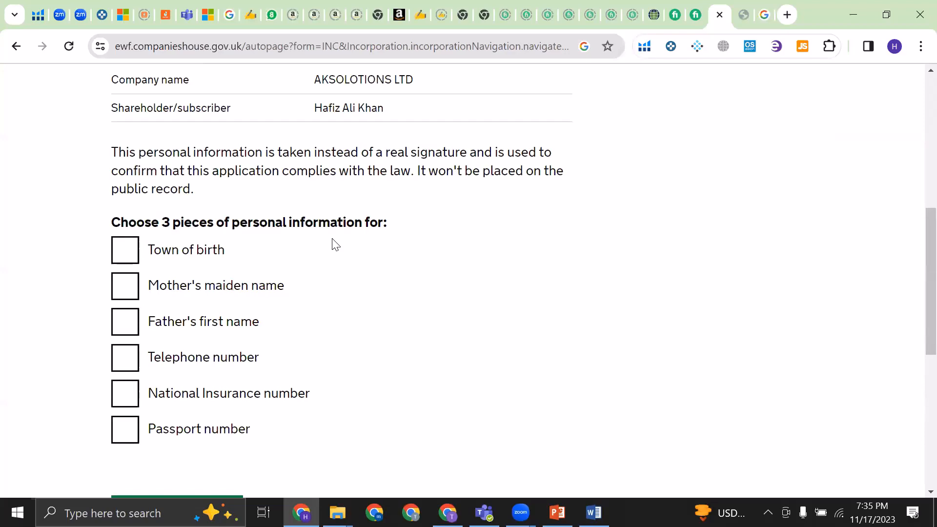
scroll(271, 208, "up", 5)
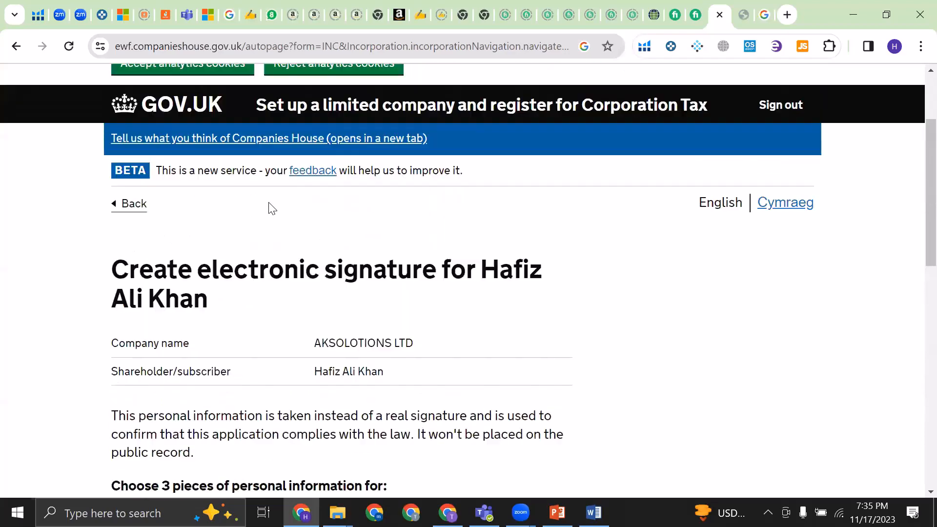
scroll(271, 208, "down", 2)
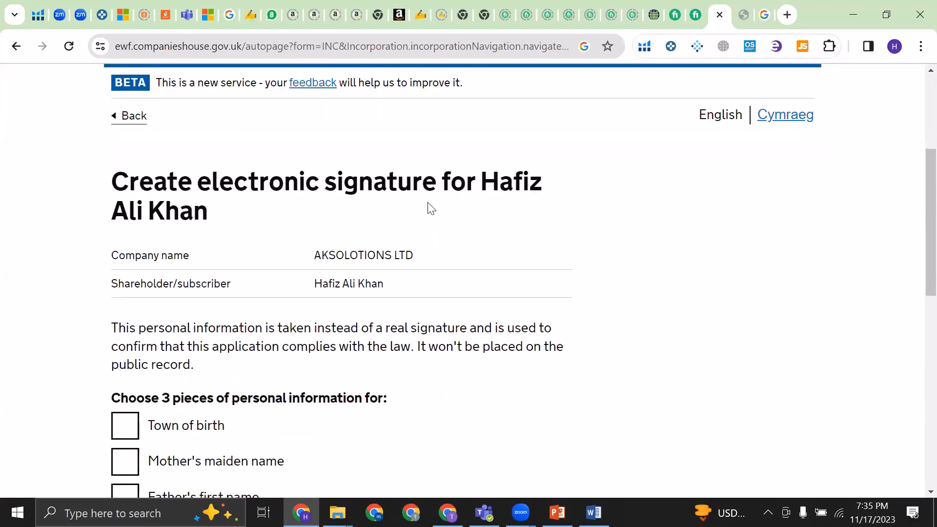
scroll(430, 207, "down", 1)
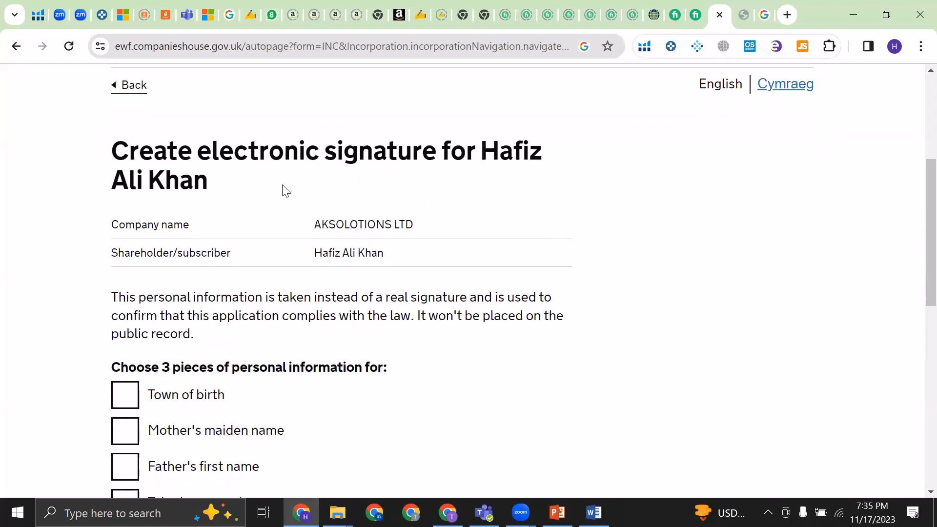
scroll(283, 191, "down", 1)
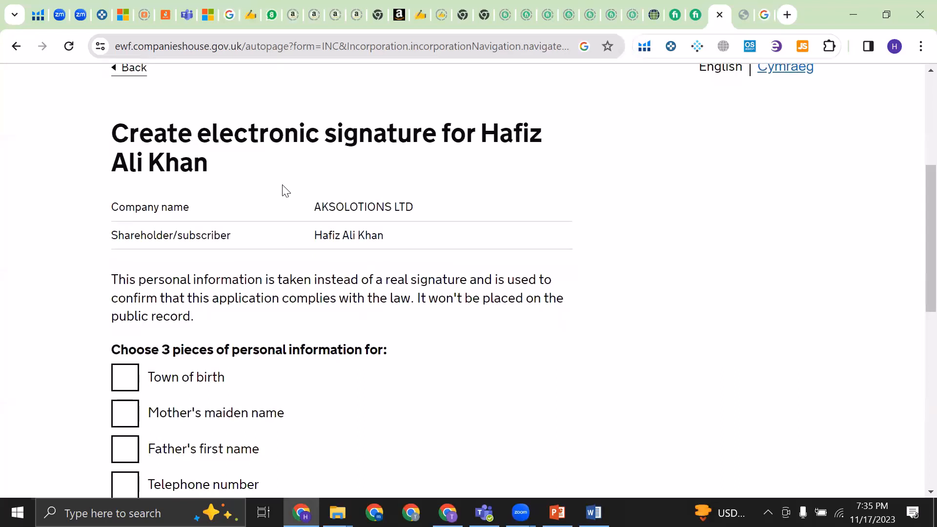
scroll(285, 190, "down", 1)
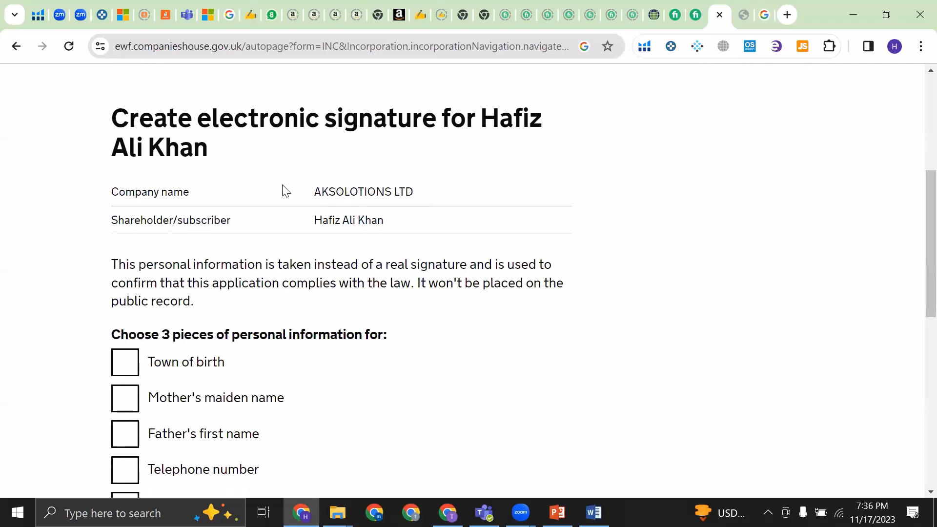
scroll(285, 191, "down", 1)
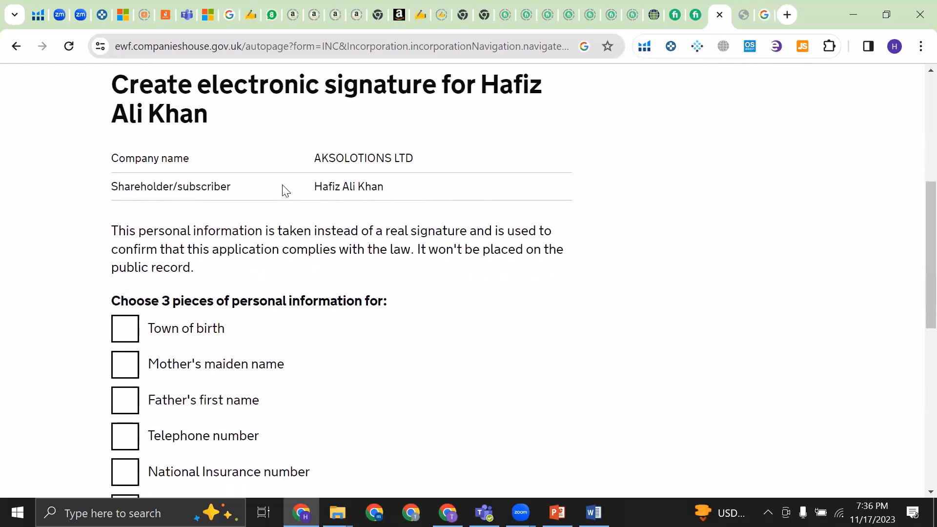
scroll(286, 191, "down", 2)
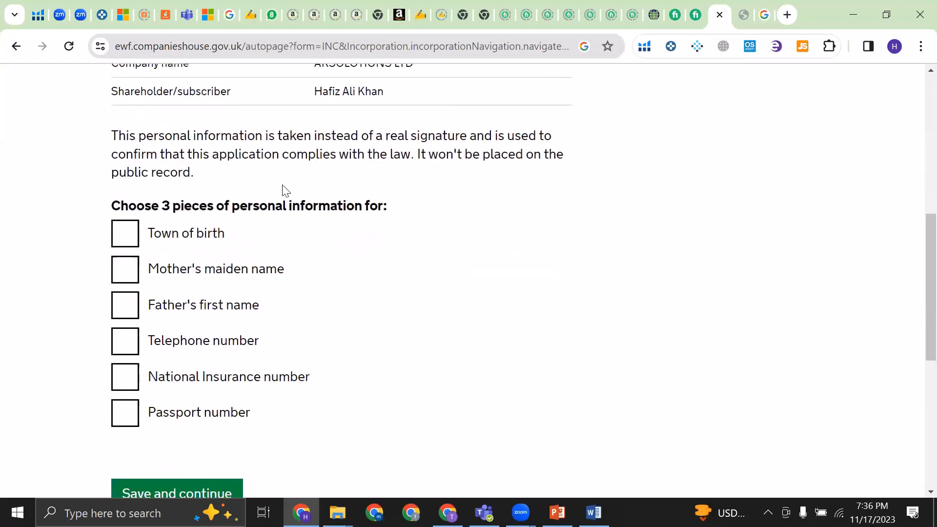
scroll(142, 175, "down", 1)
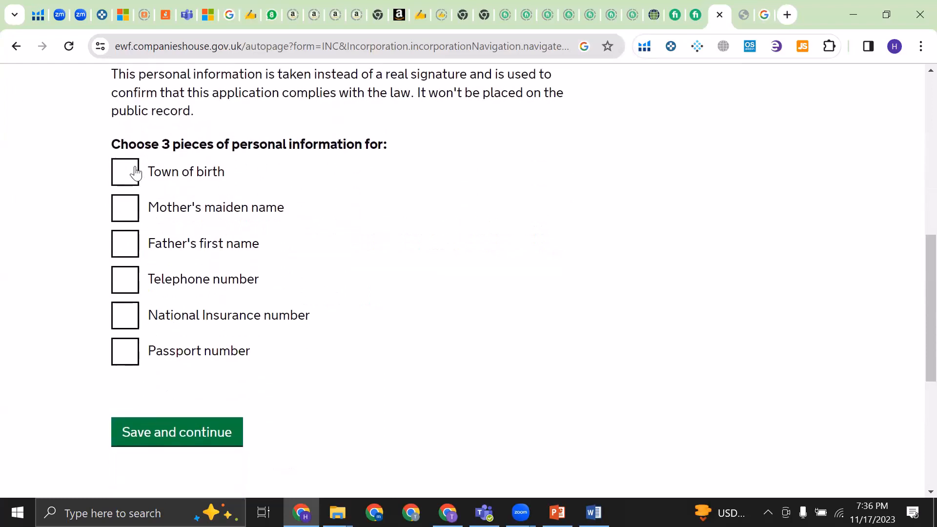
scroll(136, 174, "down", 1)
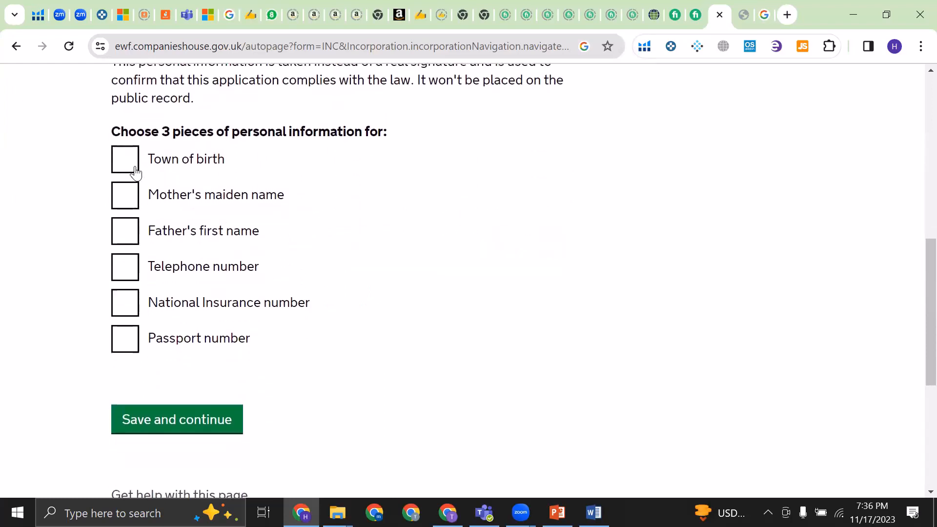
scroll(136, 173, "up", 1)
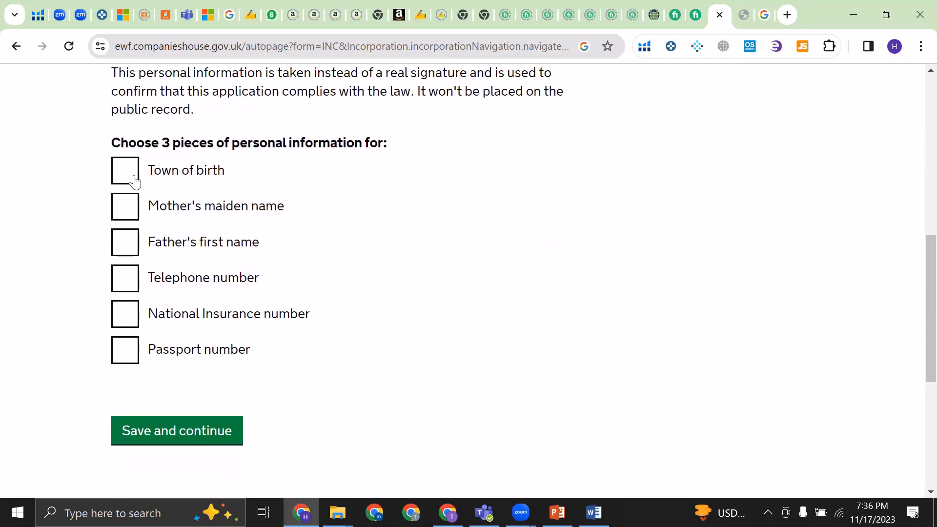
Step: Tick Town of birth, Father's first name and Passport number as the three security details
left_click(135, 181)
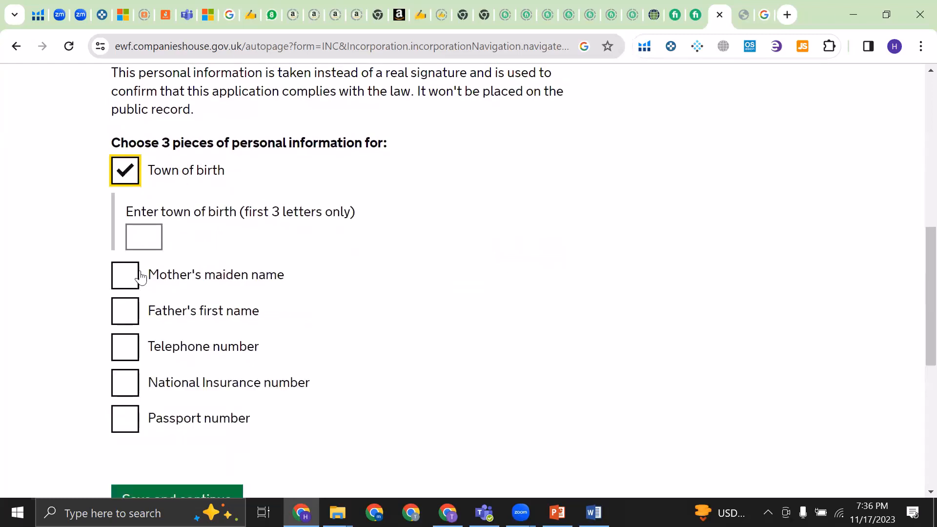
scroll(140, 277, "down", 2)
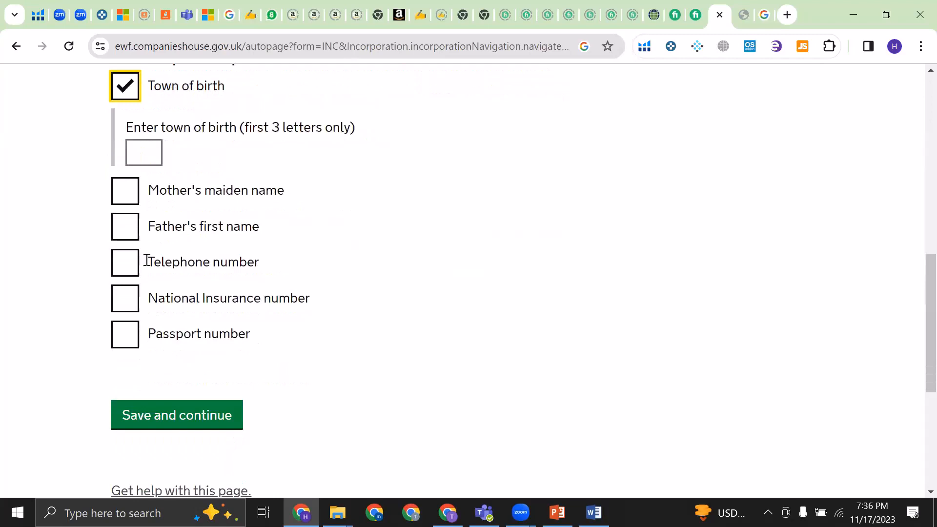
left_click(136, 229)
scroll(152, 253, "down", 2)
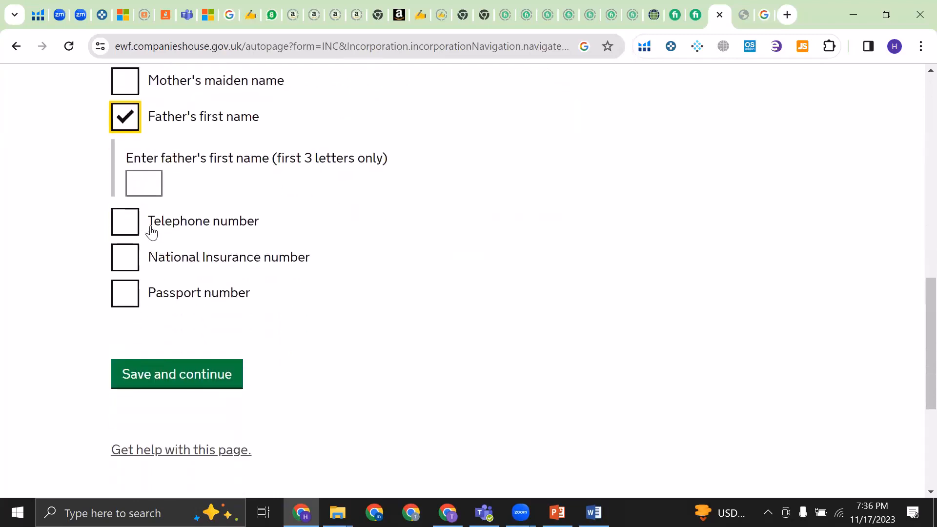
left_click(131, 261)
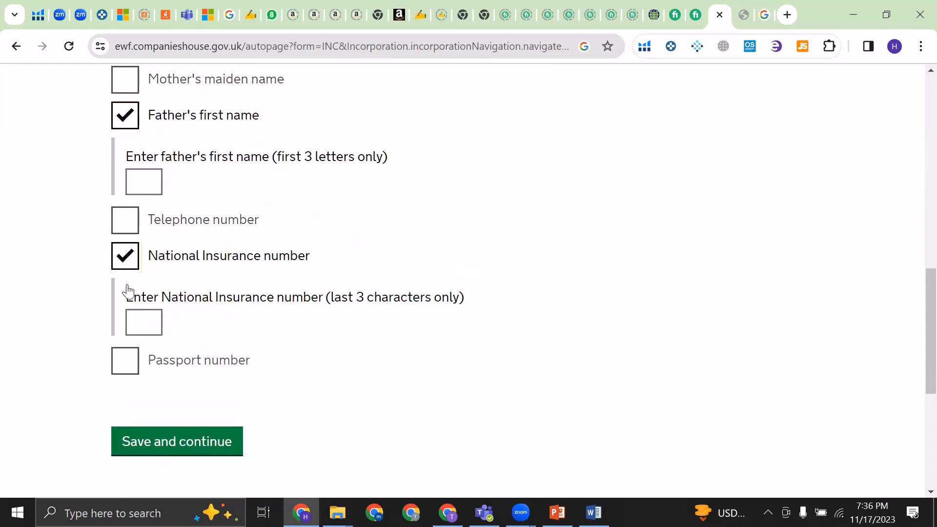
left_click(125, 260)
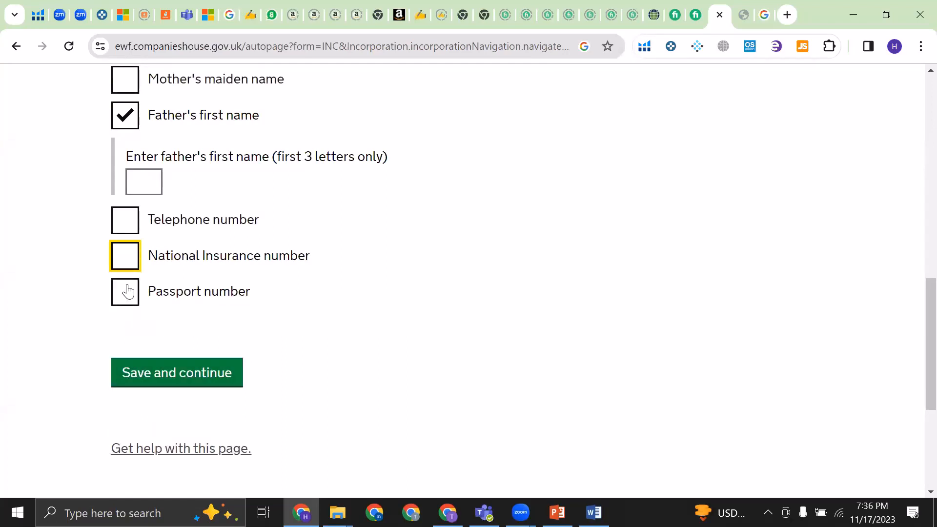
left_click(128, 291)
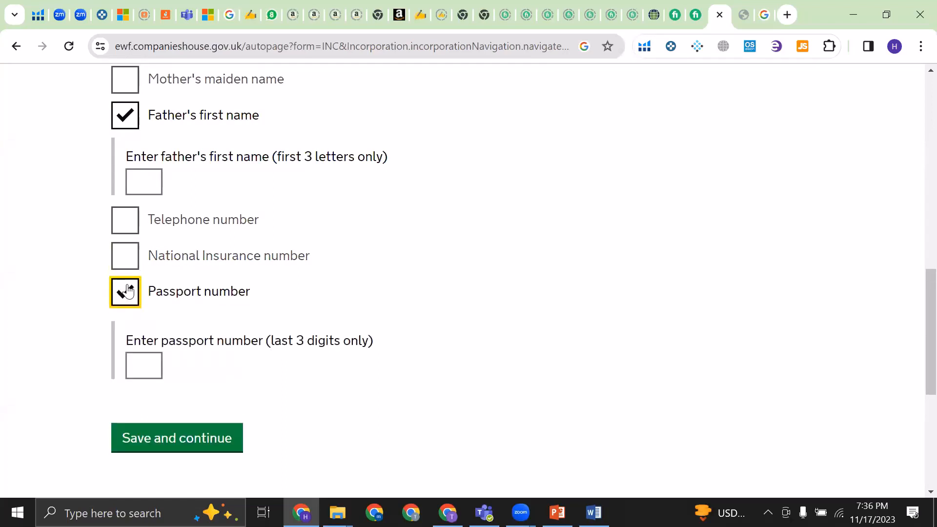
scroll(128, 291, "up", 3)
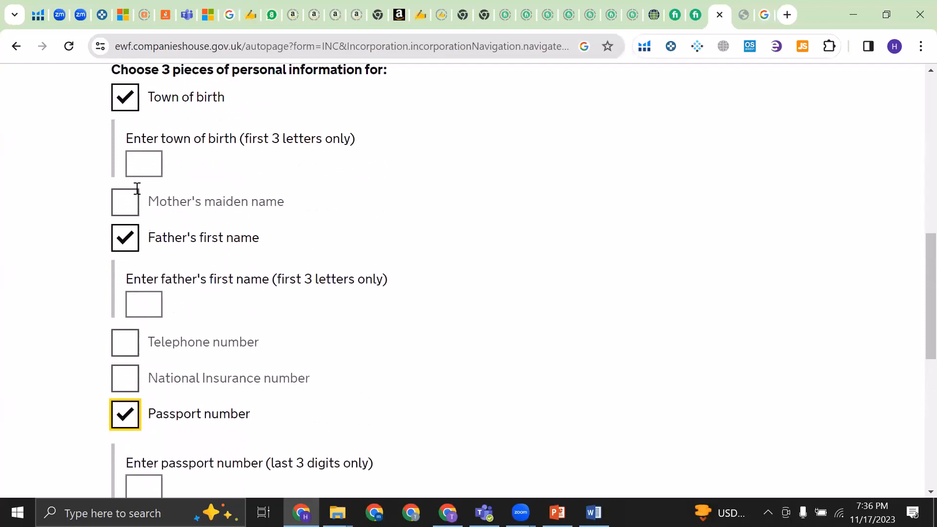
scroll(137, 189, "down", 1)
scroll(136, 186, "up", 2)
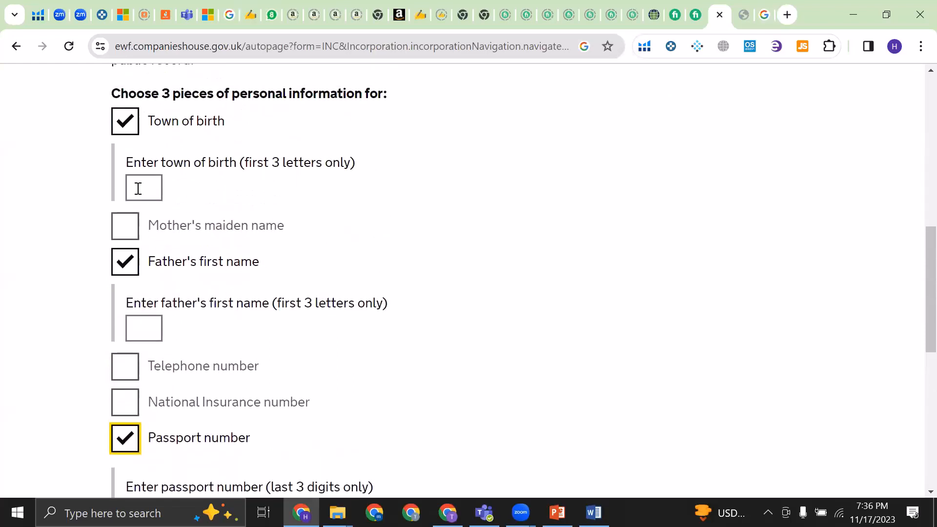
Step: Enter the first three letters of the town of birth and the father's first name
left_click(138, 189)
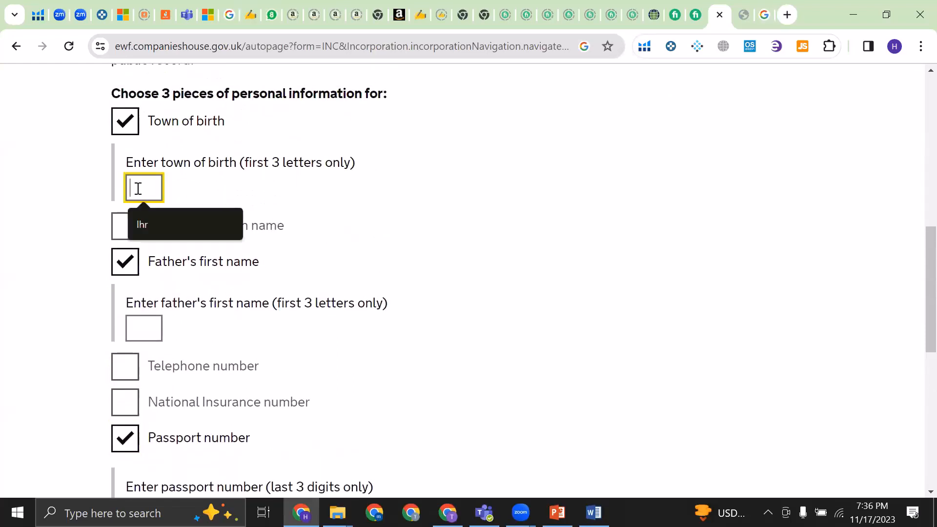
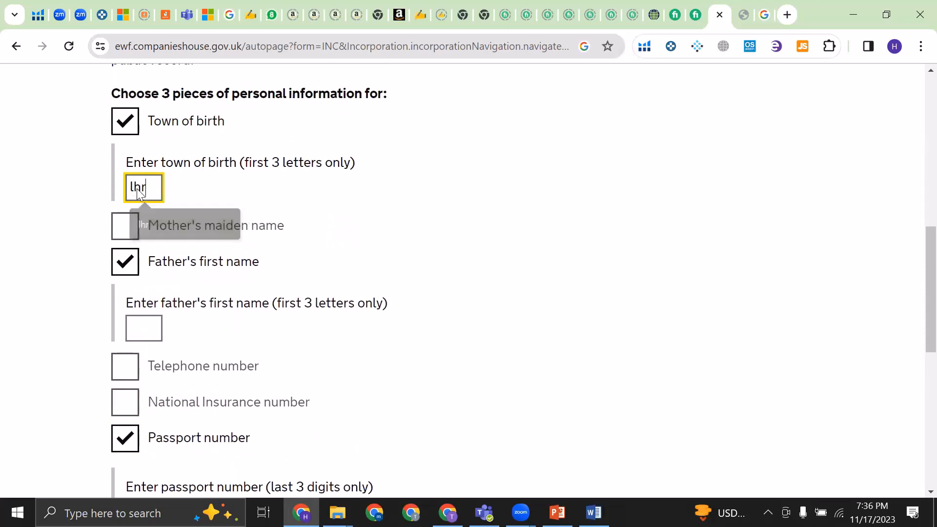
scroll(139, 217, "down", 1)
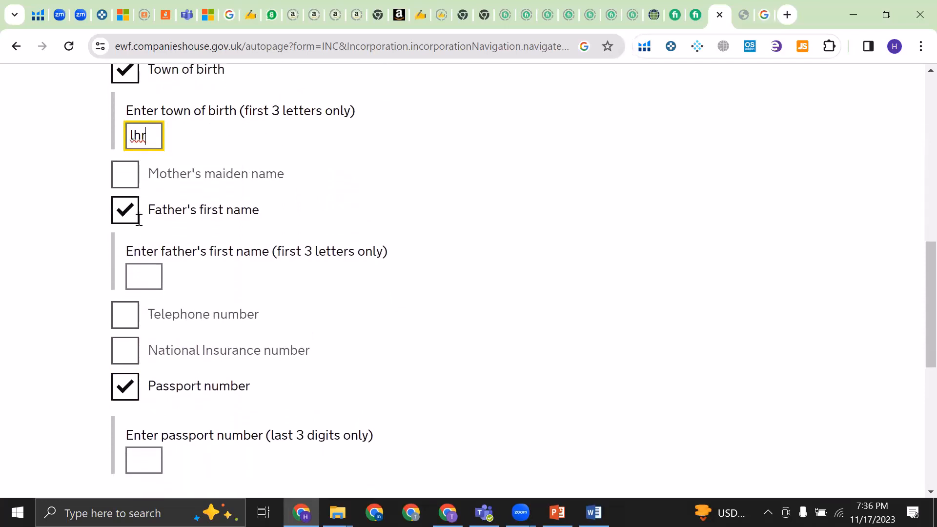
left_click(138, 220)
scroll(139, 219, "down", 1)
left_click(138, 219)
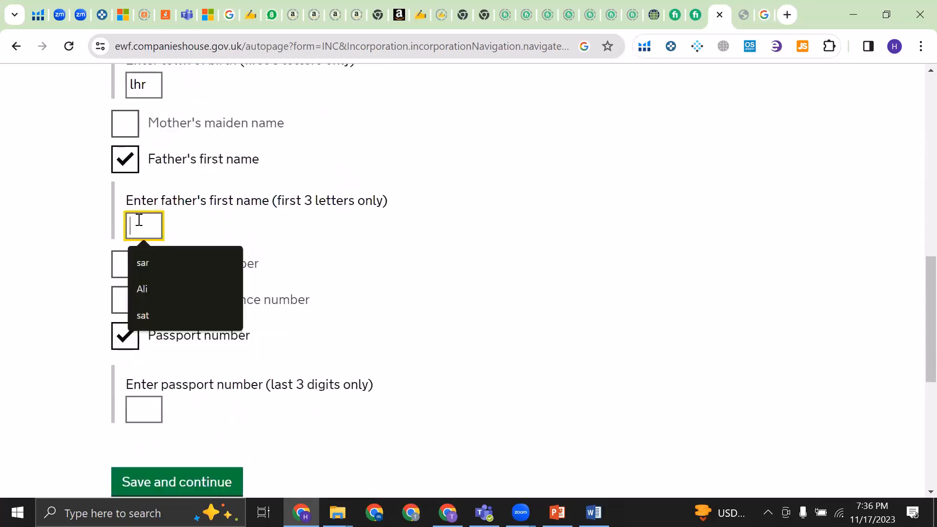
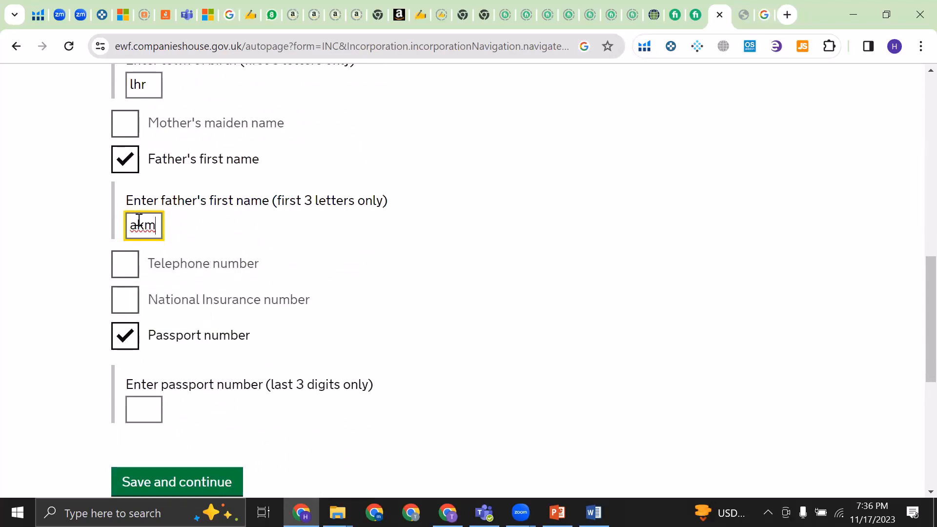
Step: Enter the last three passport number digits and save the personal information page
scroll(138, 222, "down", 2)
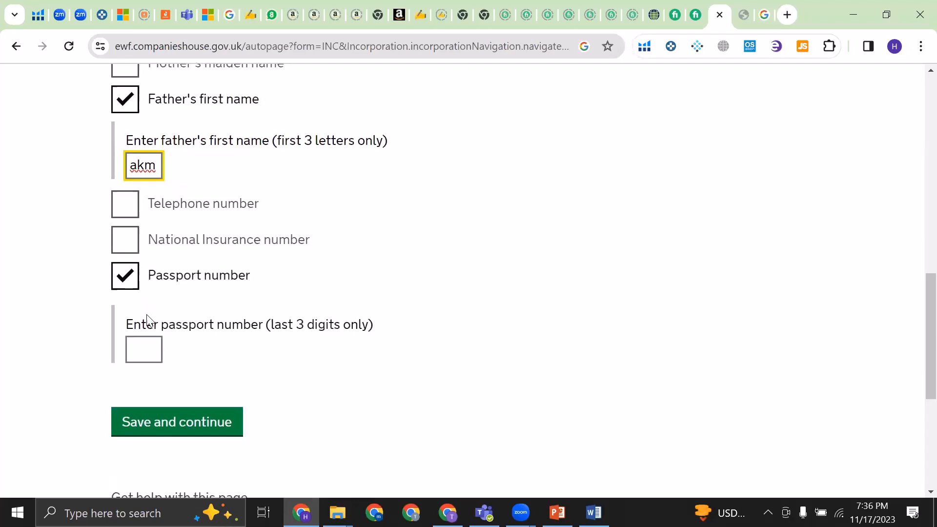
left_click(147, 350)
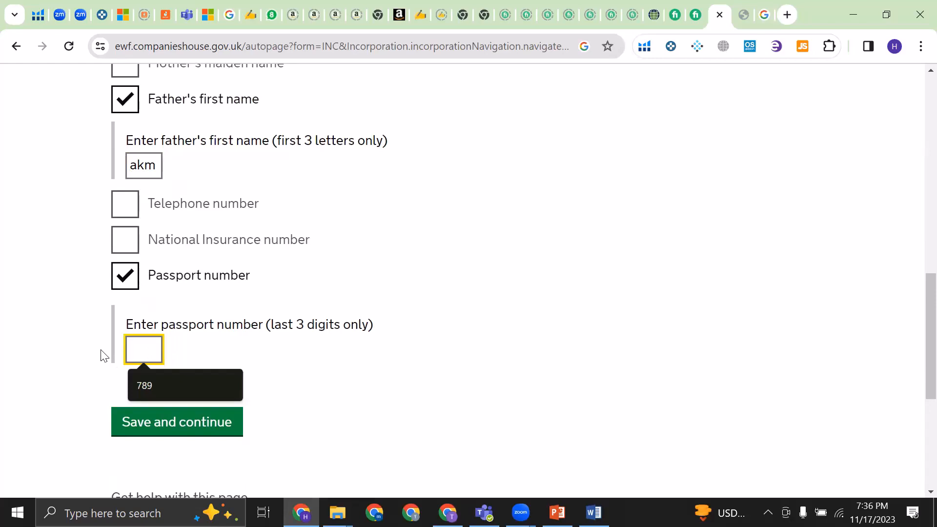
scroll(100, 355, "down", 1)
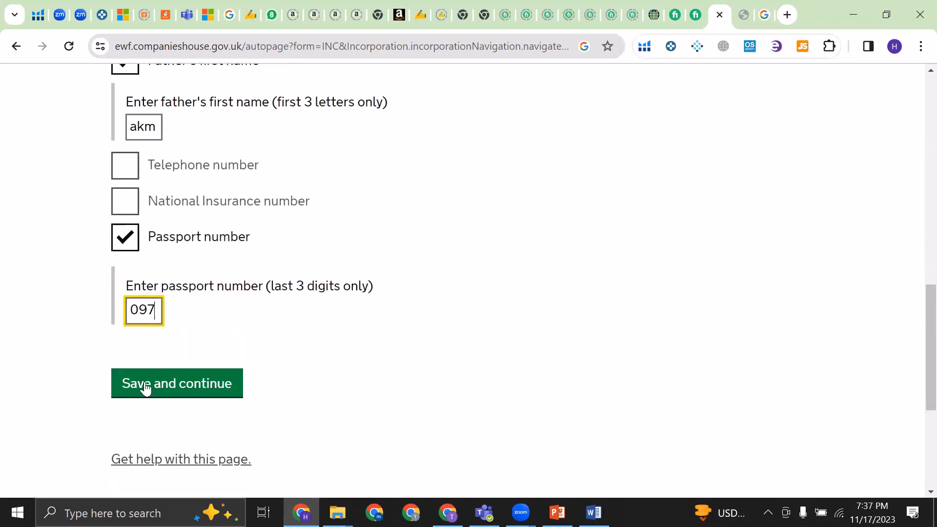
scroll(220, 291, "up", 2)
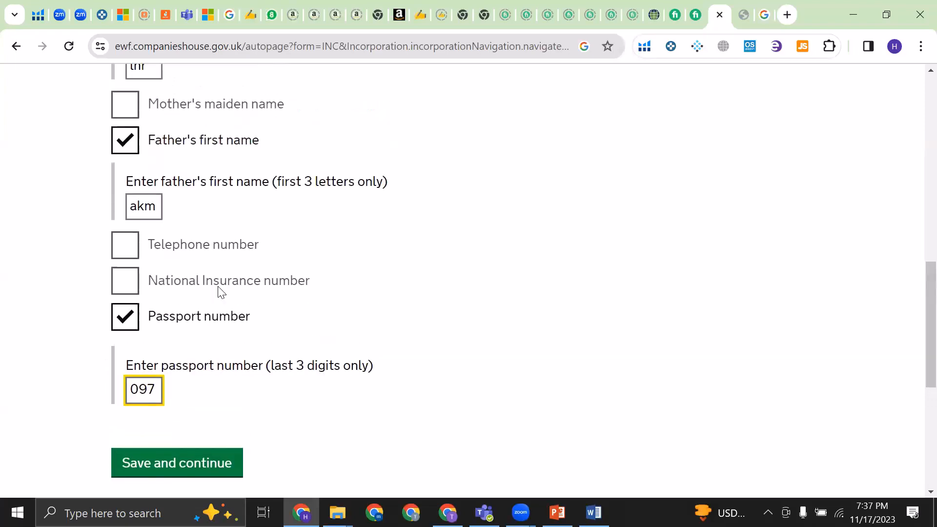
scroll(219, 290, "up", 3)
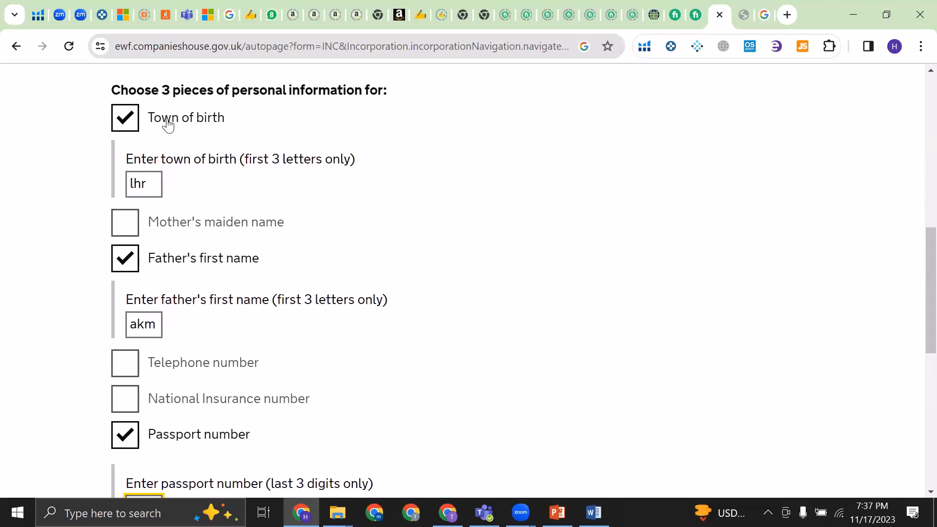
scroll(168, 126, "down", 1)
scroll(168, 125, "down", 1)
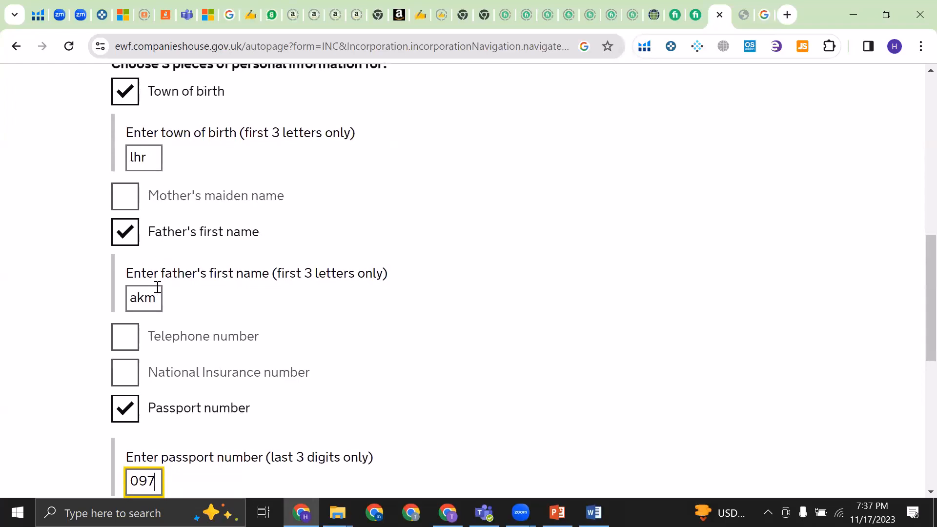
scroll(157, 296, "down", 1)
scroll(156, 313, "down", 1)
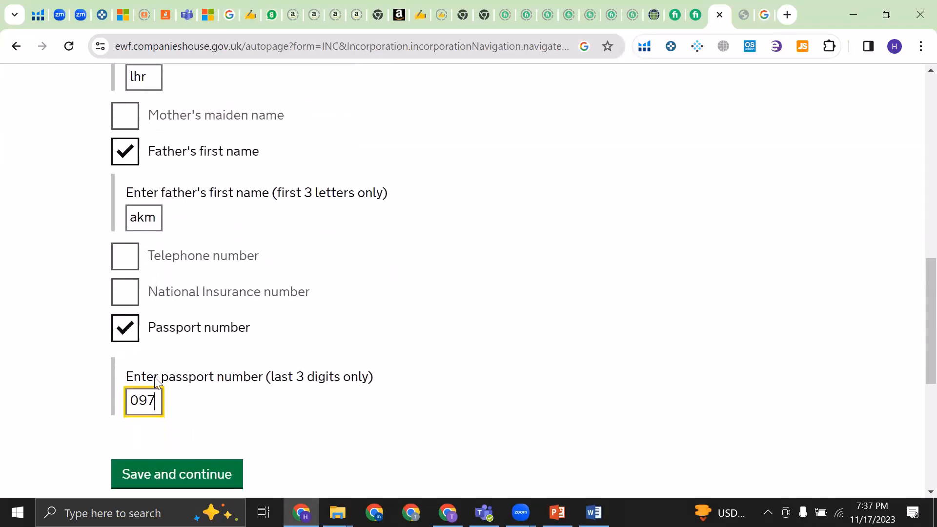
scroll(155, 377, "down", 1)
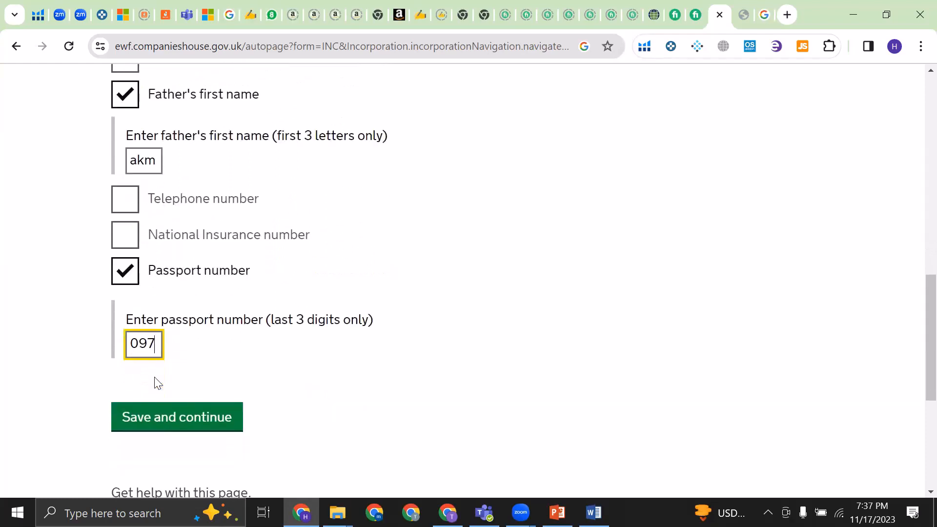
scroll(155, 383, "down", 1)
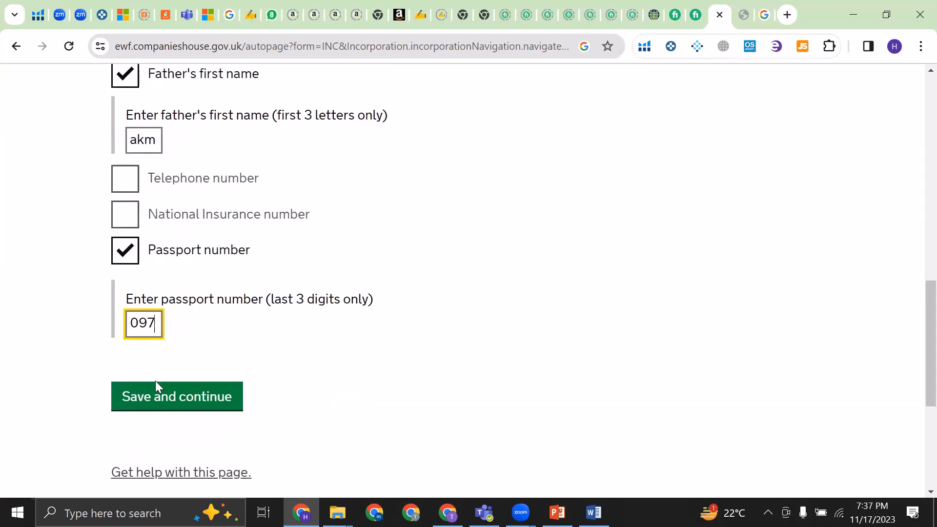
left_click(157, 395)
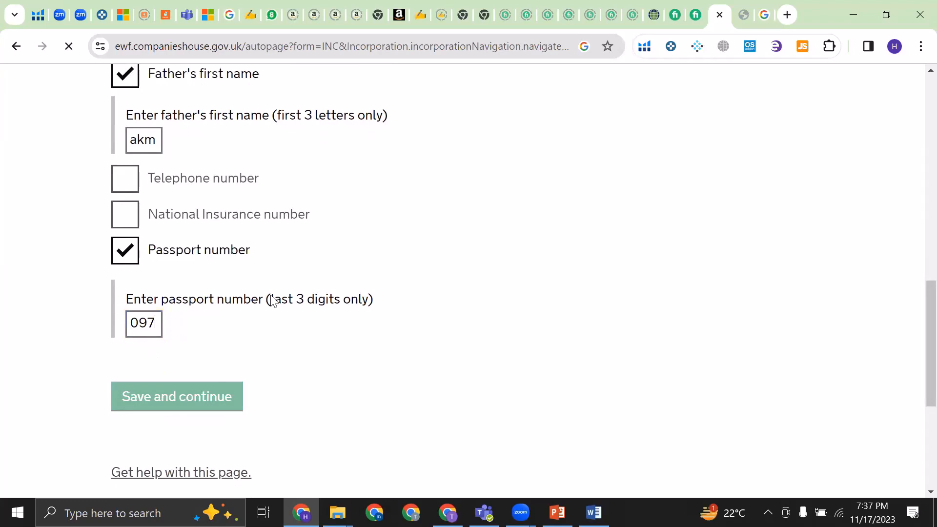
Step: Review page 1 of the registration answers and confirm it
scroll(271, 300, "down", 3)
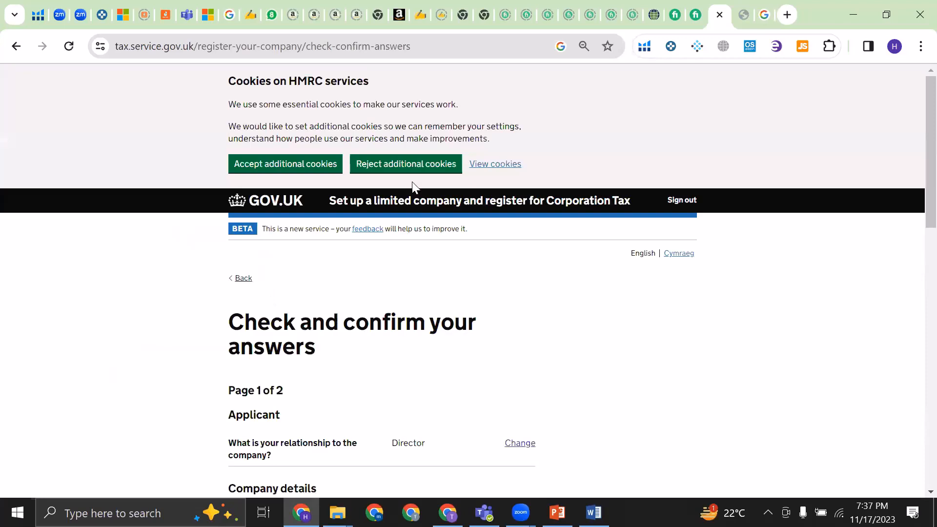
scroll(413, 182, "down", 2)
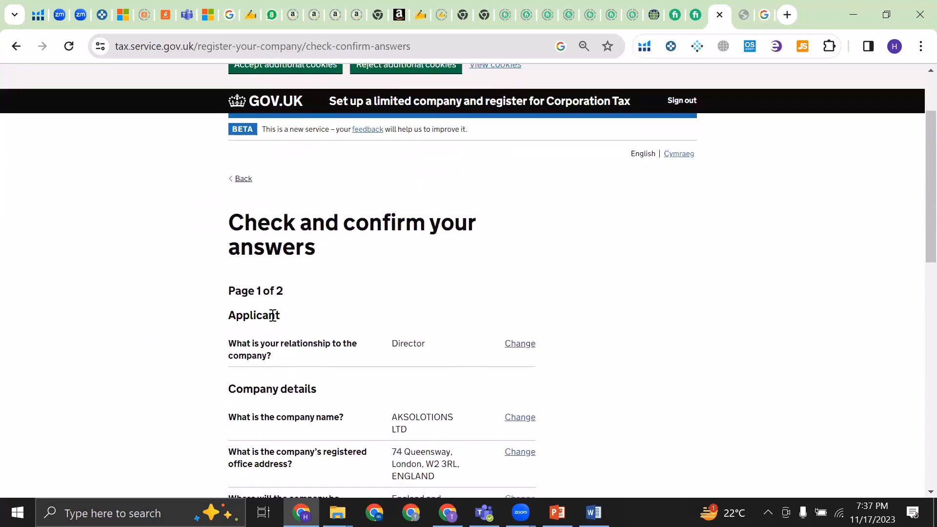
scroll(273, 315, "down", 1)
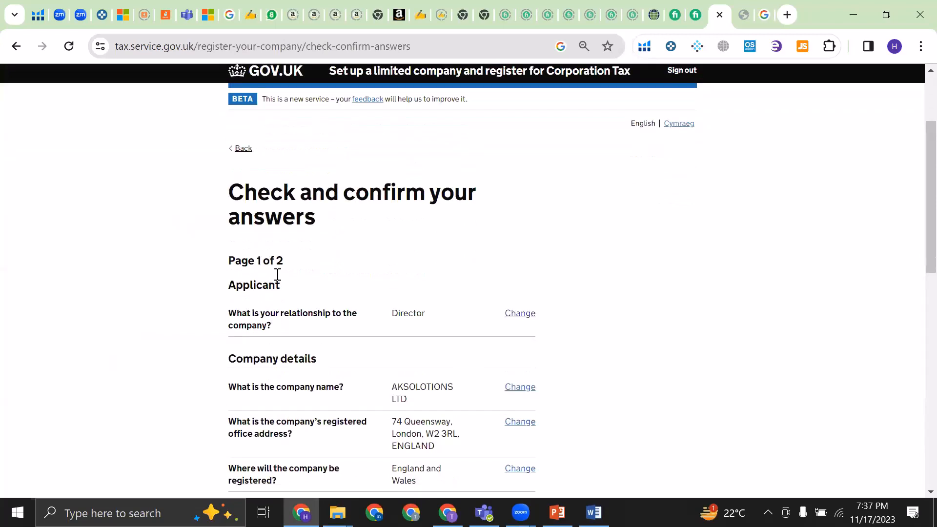
scroll(347, 330, "up", 1)
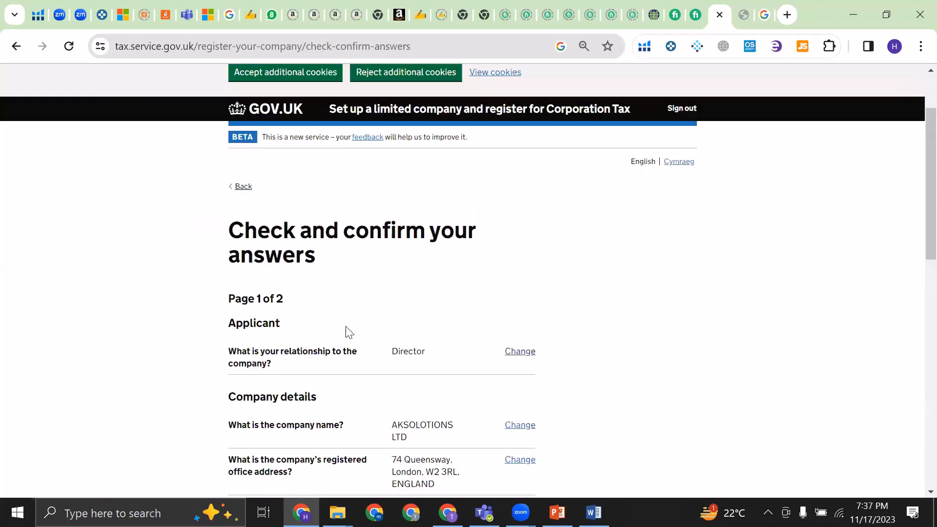
scroll(388, 340, "up", 5, "ctrl")
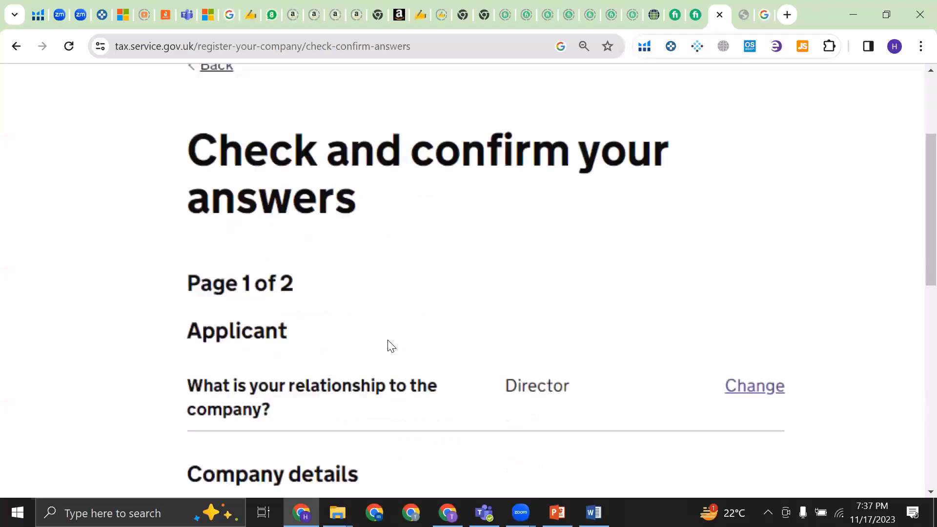
scroll(390, 346, "up", 1, "ctrl")
scroll(391, 346, "down", 5, "ctrl")
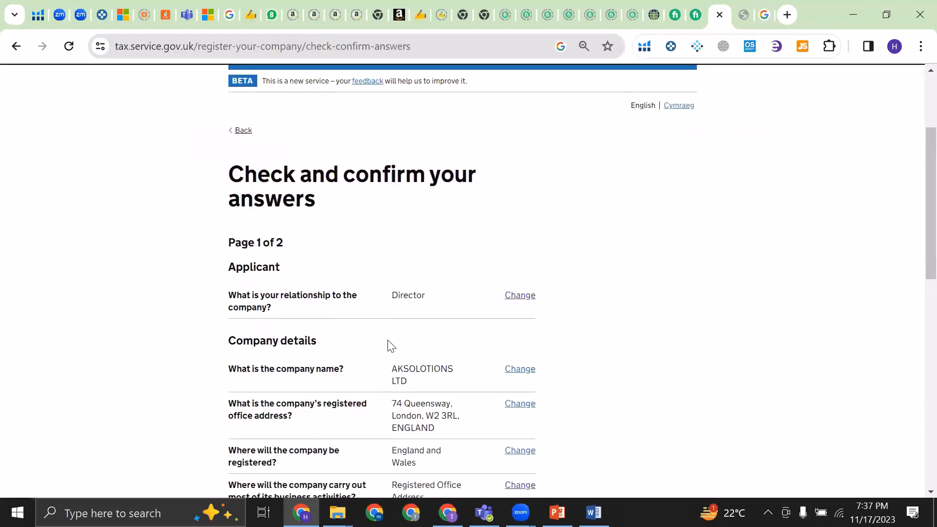
scroll(279, 321, "down", 10)
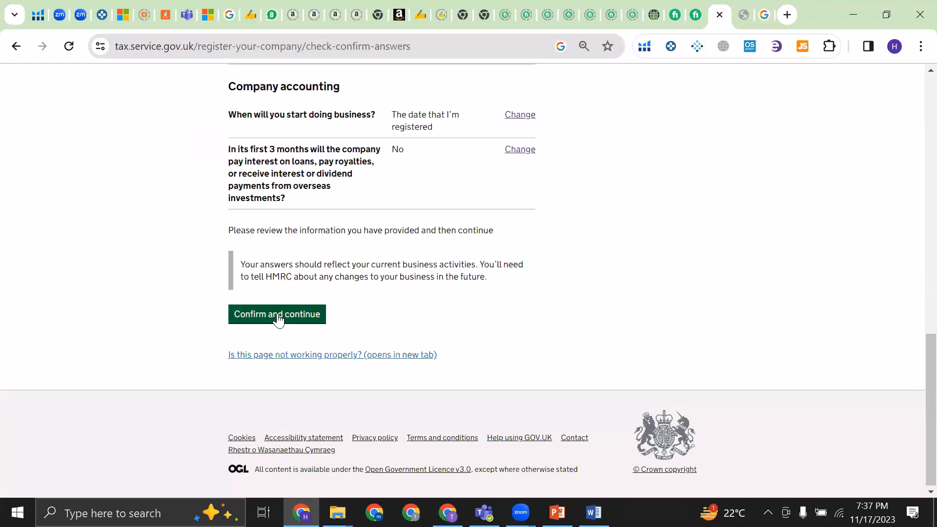
left_click(278, 317)
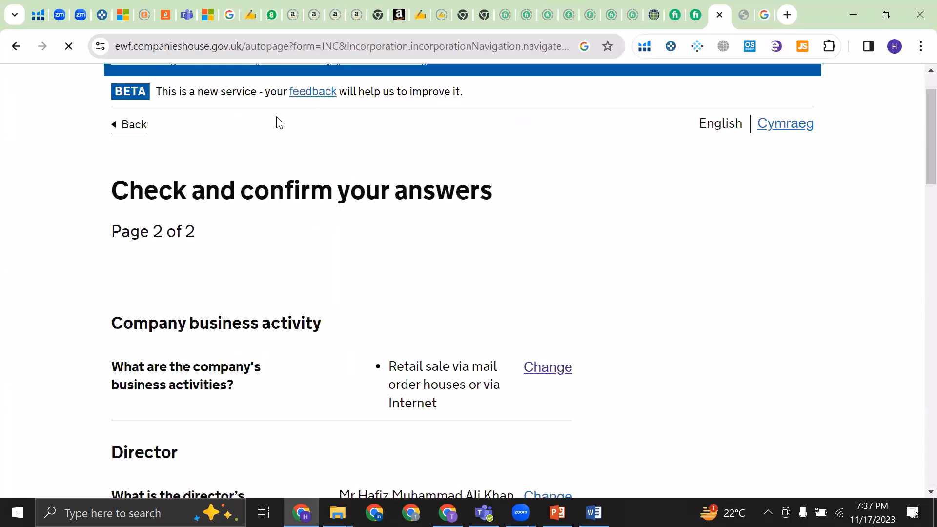
Step: Review the business activity and director on page 2, then tick the 'I understand' declaration
scroll(279, 122, "down", 2)
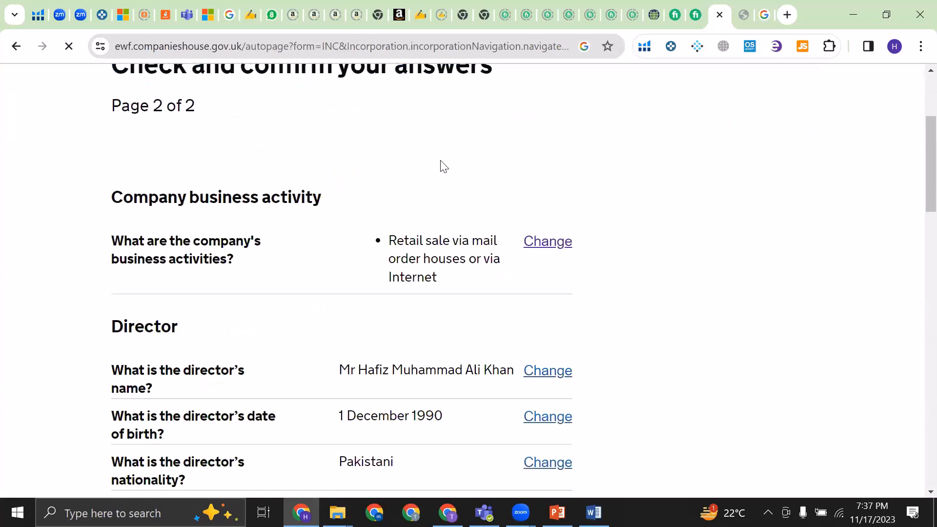
scroll(549, 260, "down", 8)
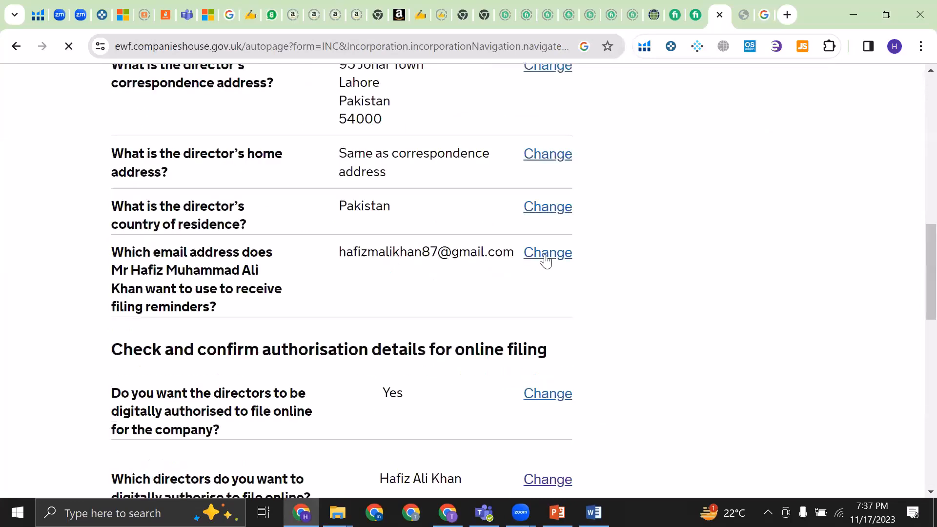
scroll(547, 260, "up", 3)
scroll(545, 255, "down", 2)
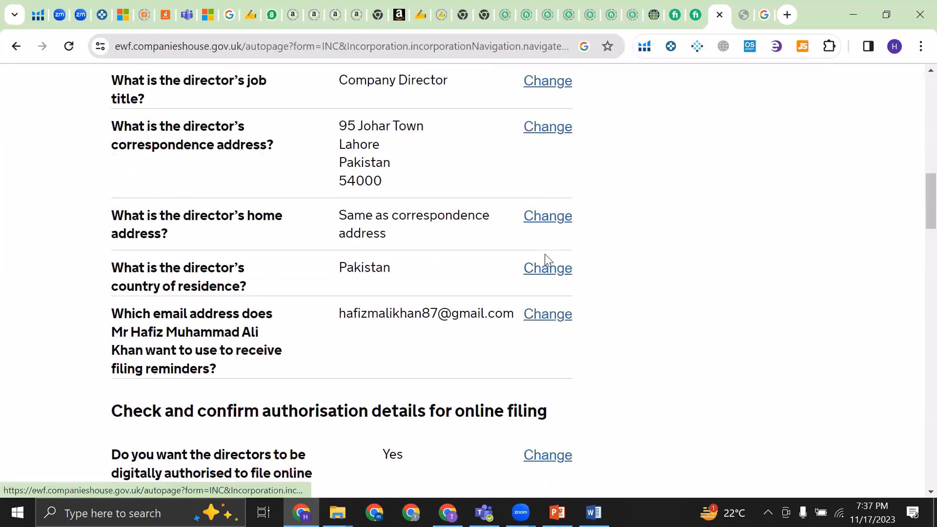
scroll(546, 266, "down", 10)
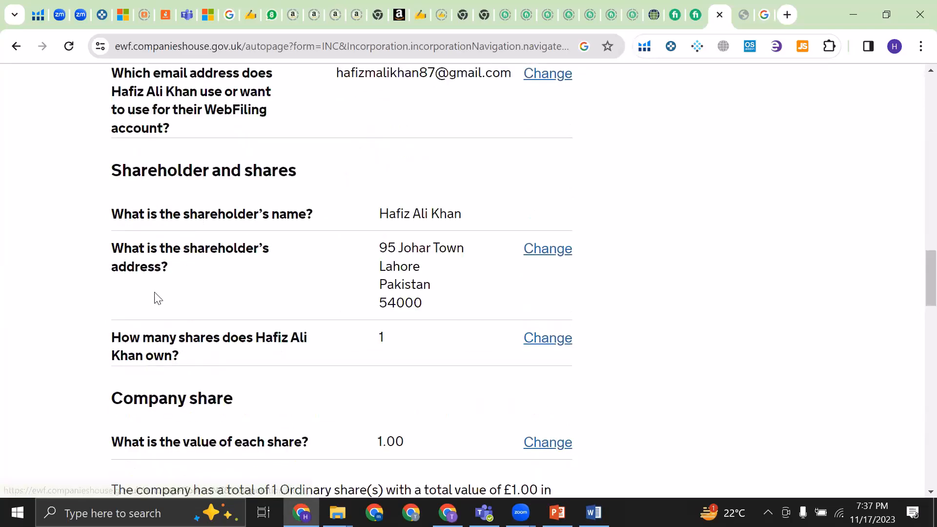
scroll(195, 325, "down", 10)
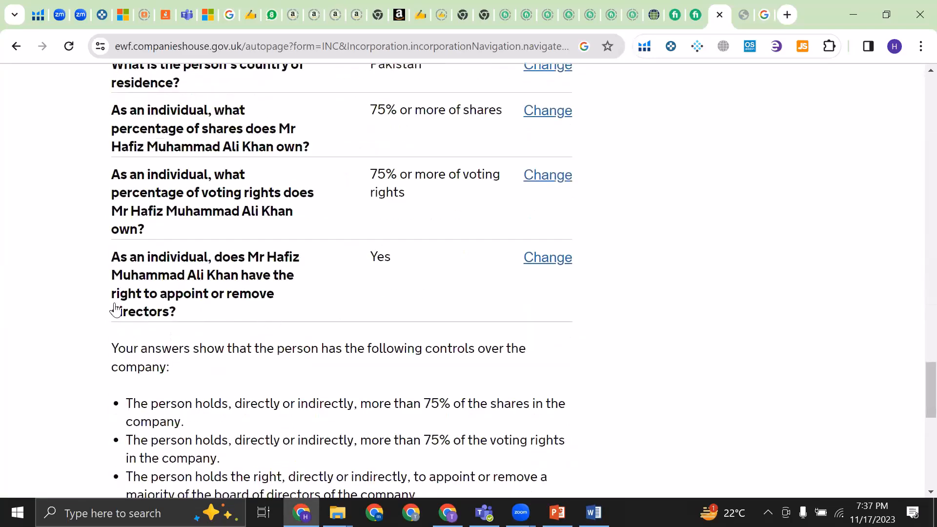
scroll(239, 328, "down", 5)
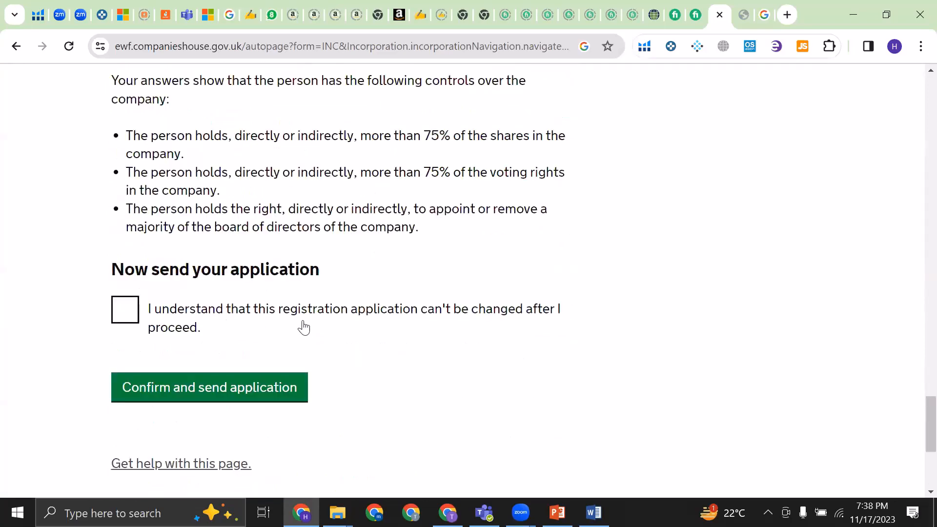
left_click(383, 325)
scroll(292, 336, "up", 8)
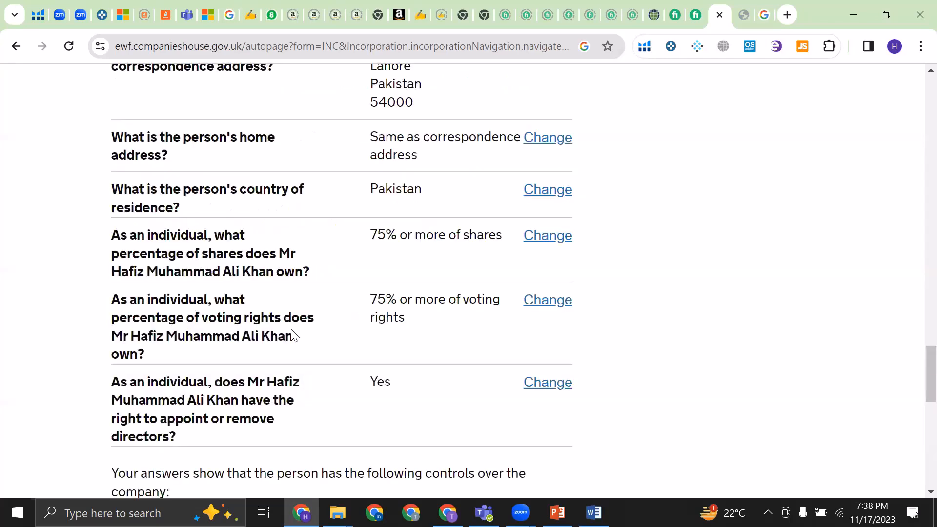
scroll(293, 335, "up", 7)
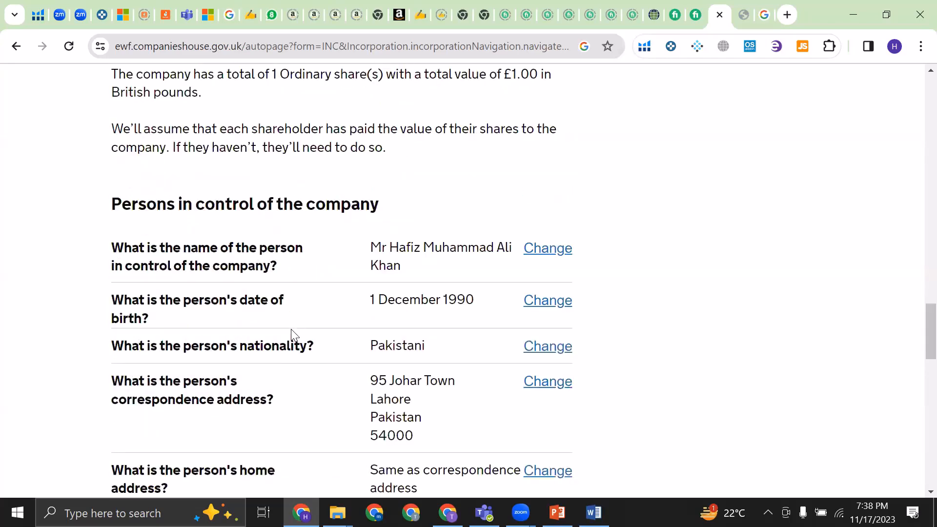
scroll(278, 291, "down", 15)
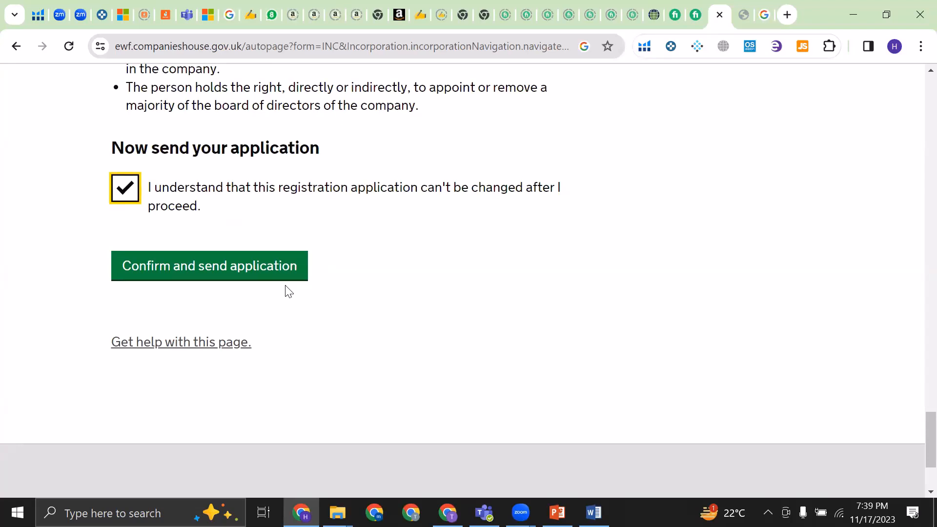
scroll(289, 292, "down", 1)
scroll(289, 291, "down", 1)
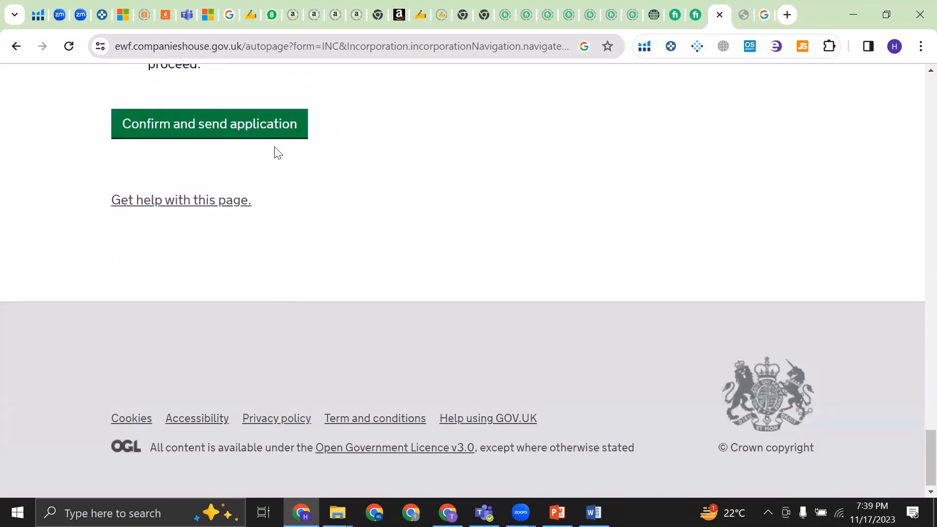
Step: Send the application and review the £12 payment page showing the submission number
left_click(245, 131)
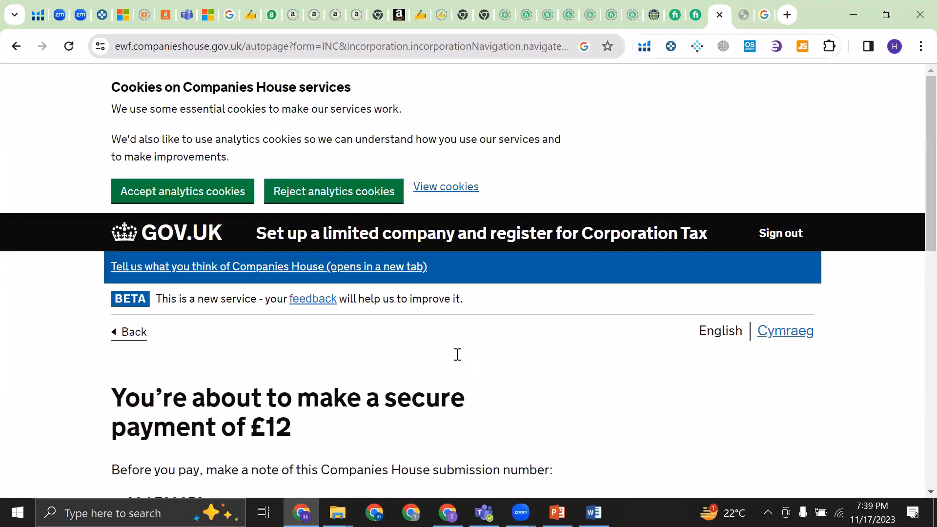
scroll(456, 353, "down", 1)
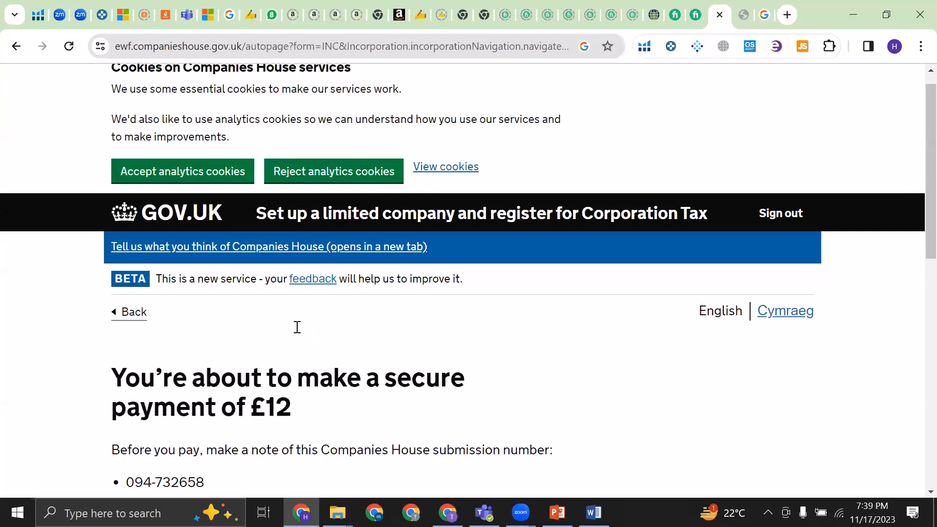
key("alt+Tab")
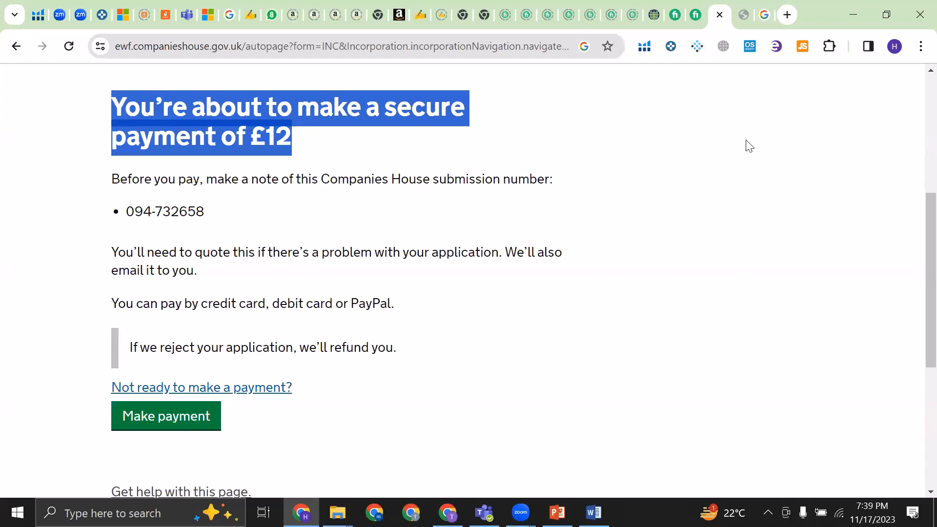
scroll(751, 140, "down", 1)
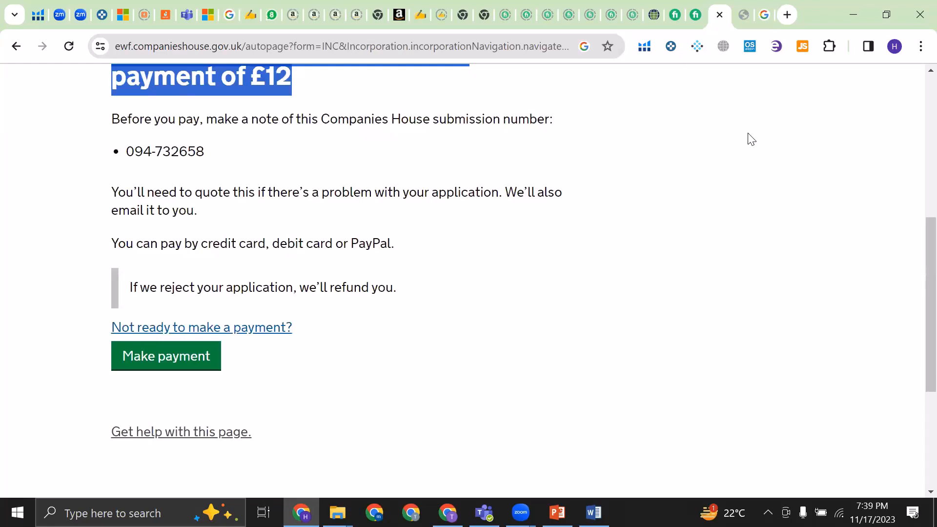
scroll(750, 140, "down", 1)
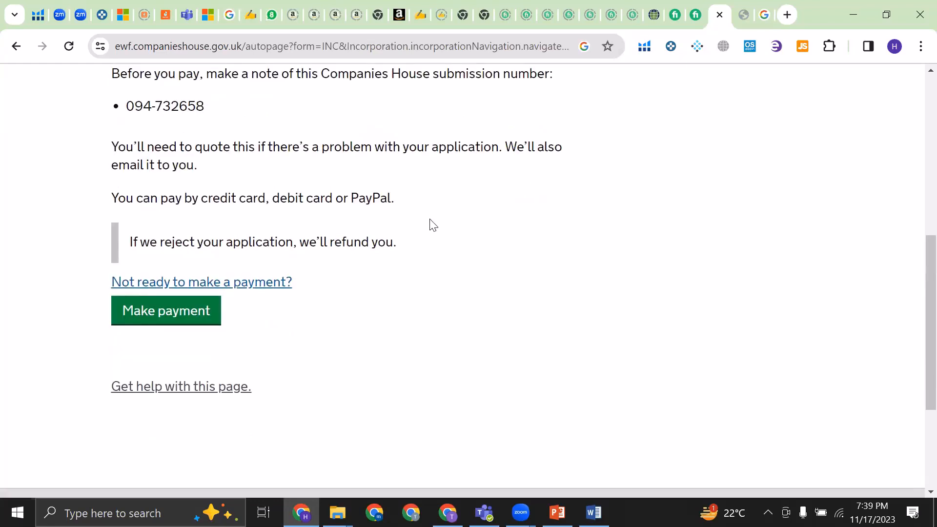
Step: Start the £12 Companies House payment and scroll to the card or PayPal options
left_click(189, 322)
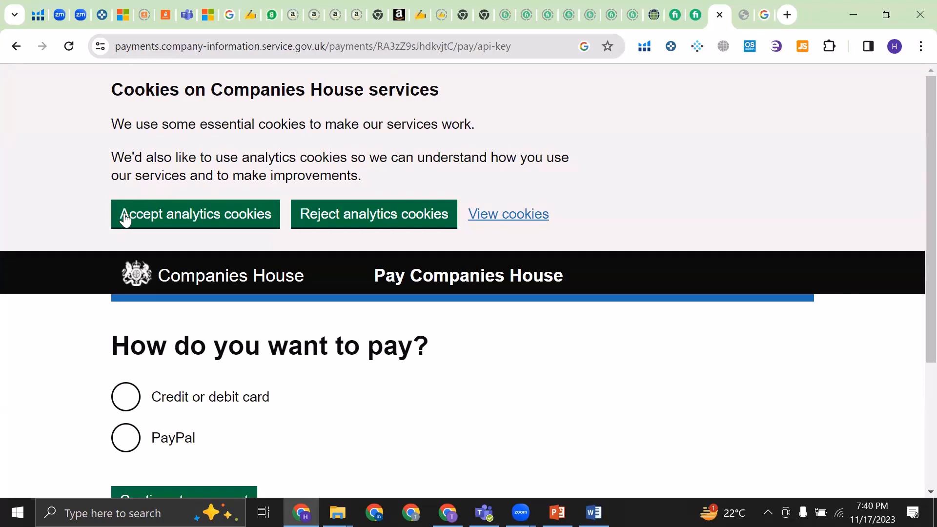
scroll(131, 234, "down", 1)
scroll(207, 320, "down", 3)
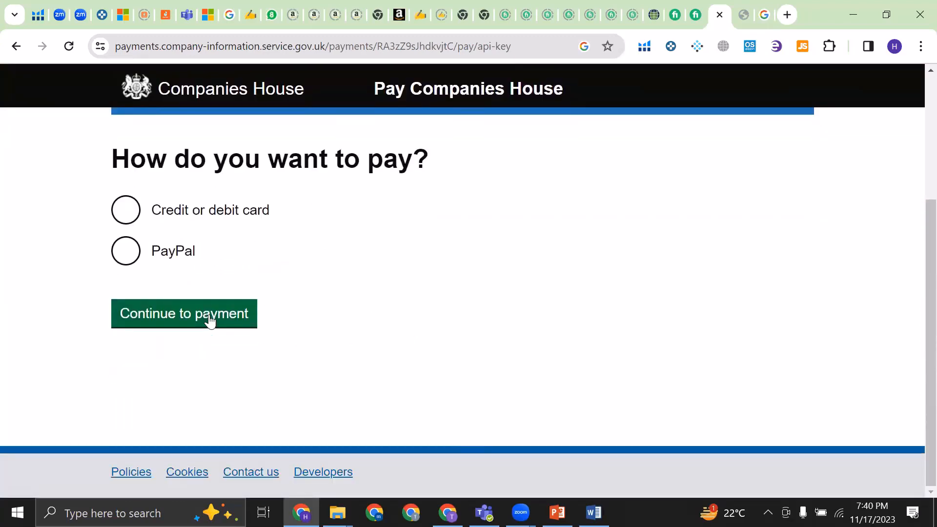
Step: Choose to pay by credit or debit card, bringing up the £12.00 card details form
left_click(209, 314)
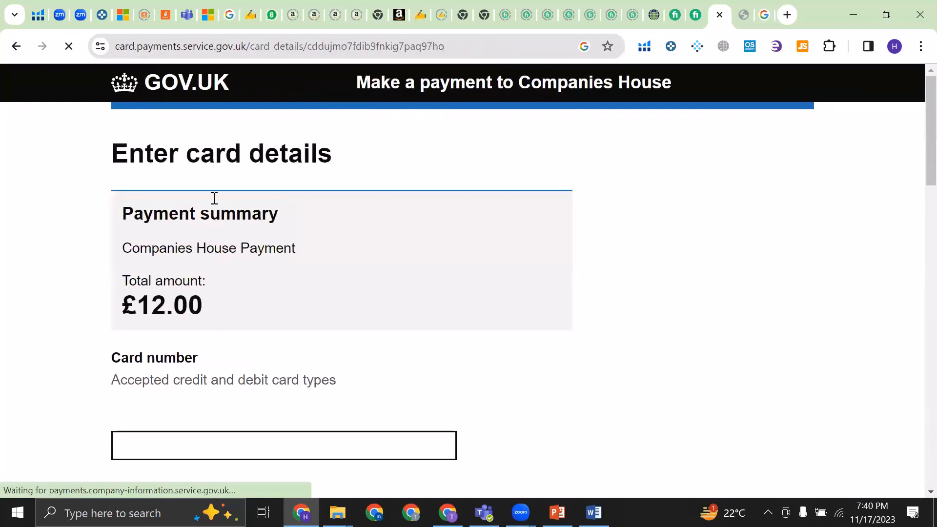
scroll(213, 199, "down", 3)
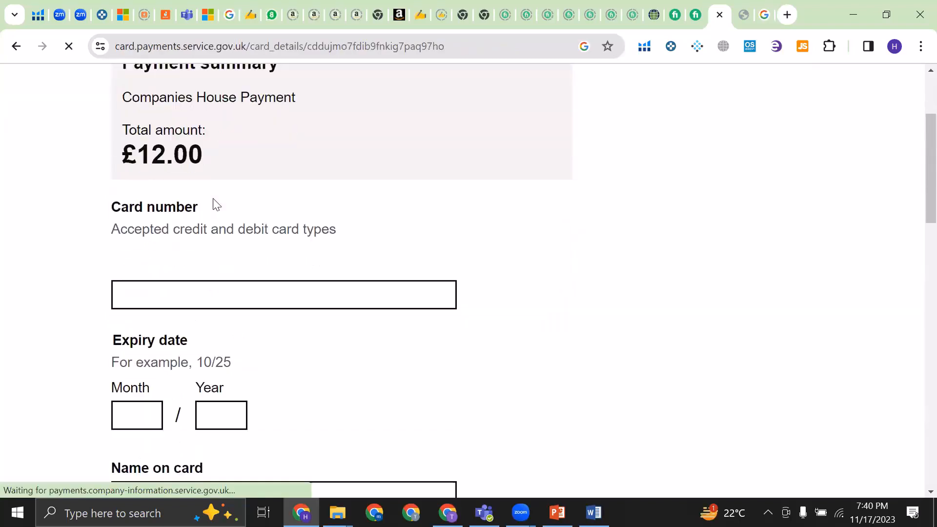
scroll(212, 199, "up", 3)
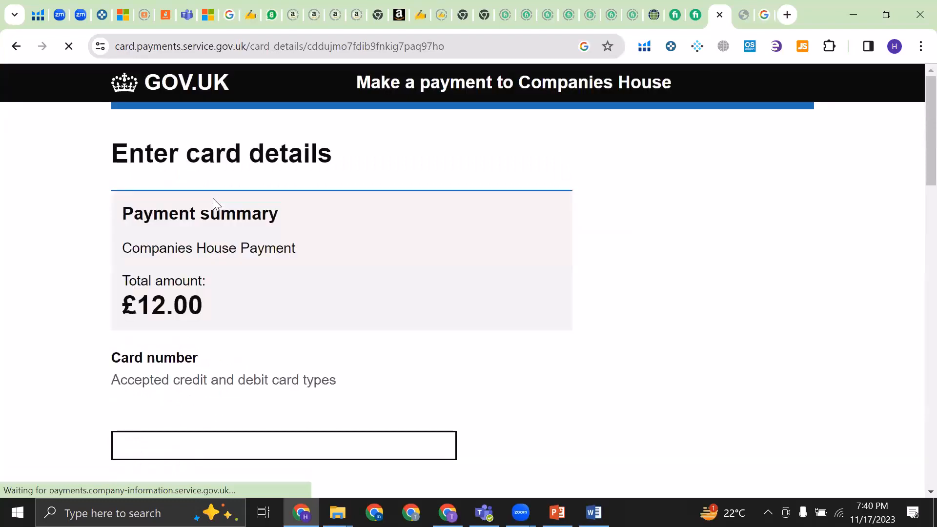
scroll(202, 263, "down", 1)
scroll(202, 263, "down", 2)
scroll(202, 269, "down", 1)
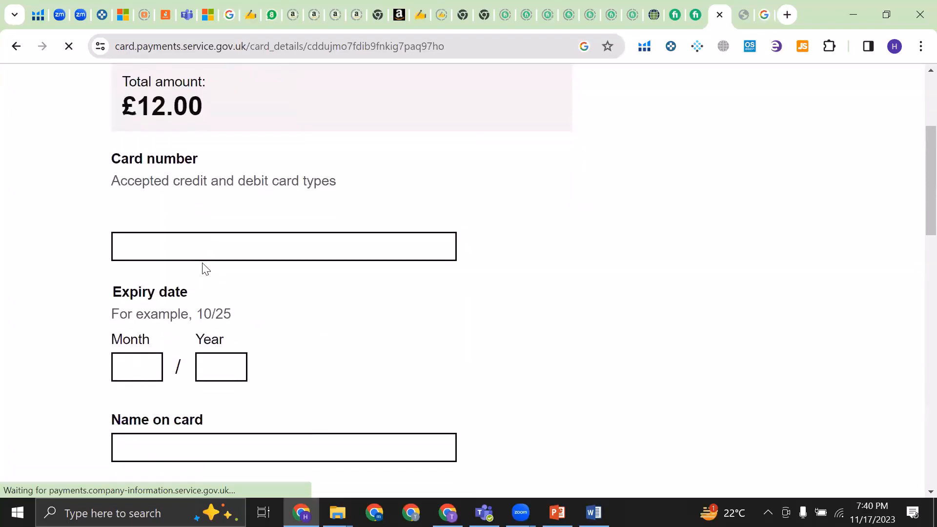
scroll(204, 267, "down", 3)
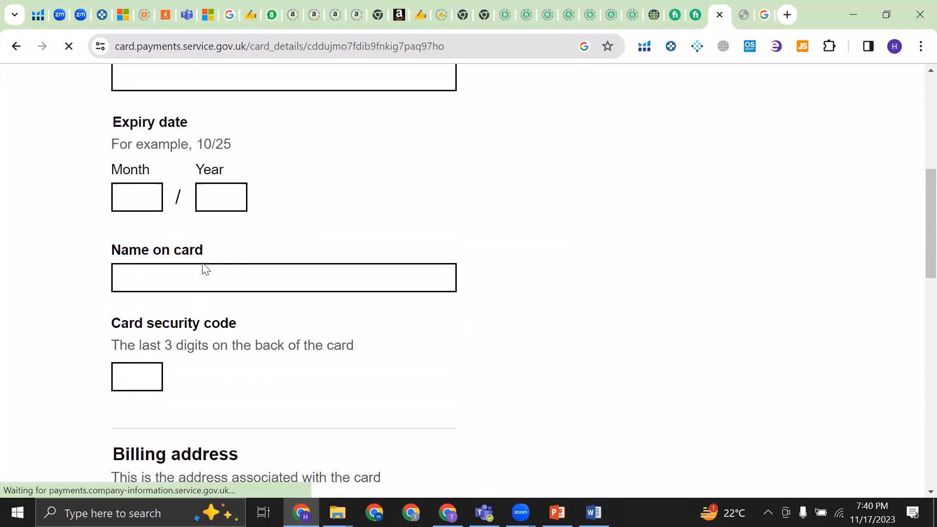
Step: Review the empty card form from Card number down to Email and back up
scroll(204, 268, "up", 5)
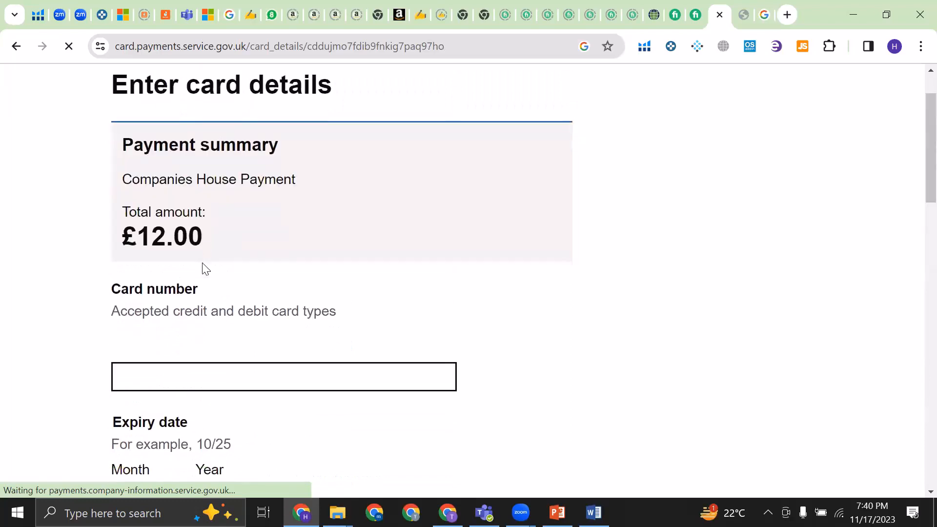
scroll(204, 269, "down", 1)
scroll(204, 269, "down", 1)
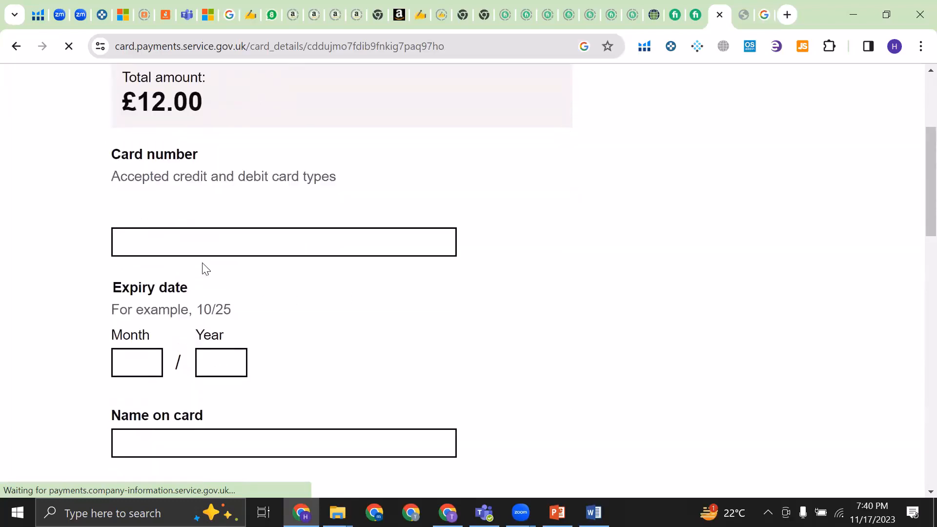
scroll(204, 268, "down", 1)
scroll(204, 266, "up", 1)
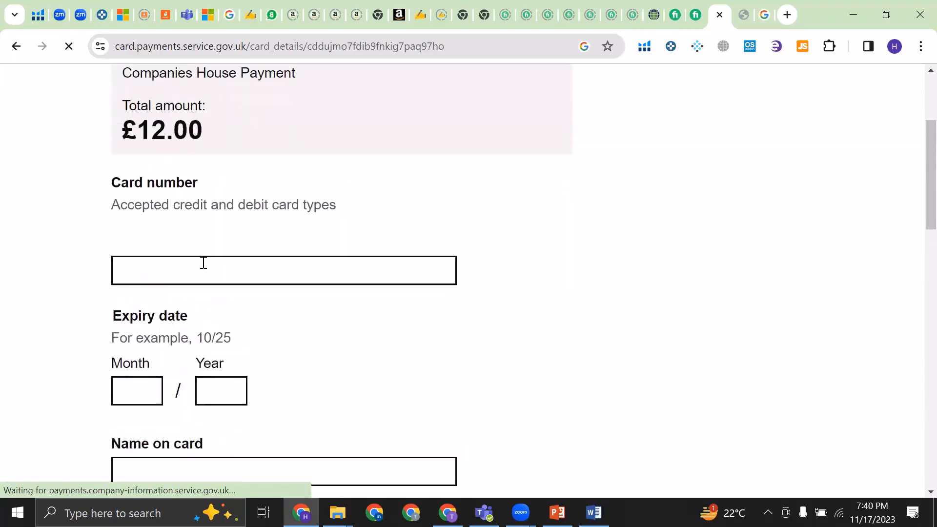
scroll(203, 266, "up", 4)
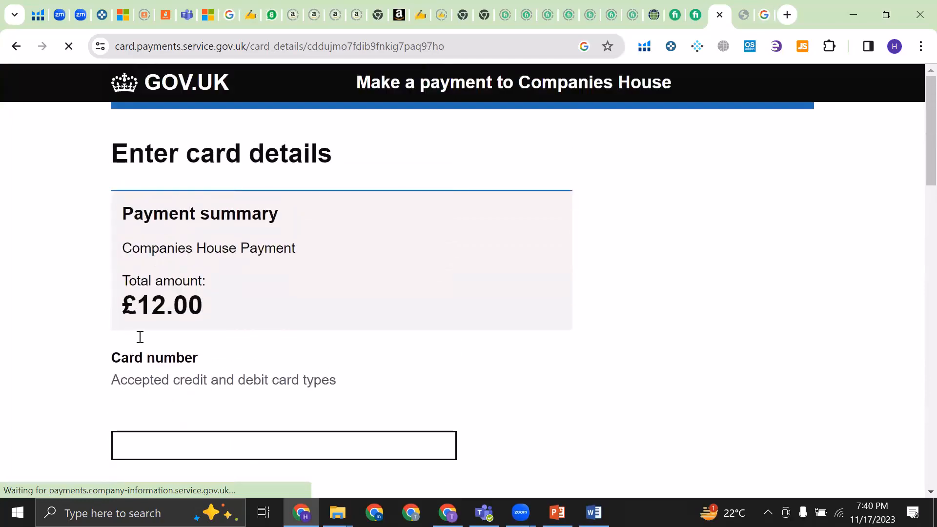
scroll(184, 280, "down", 2)
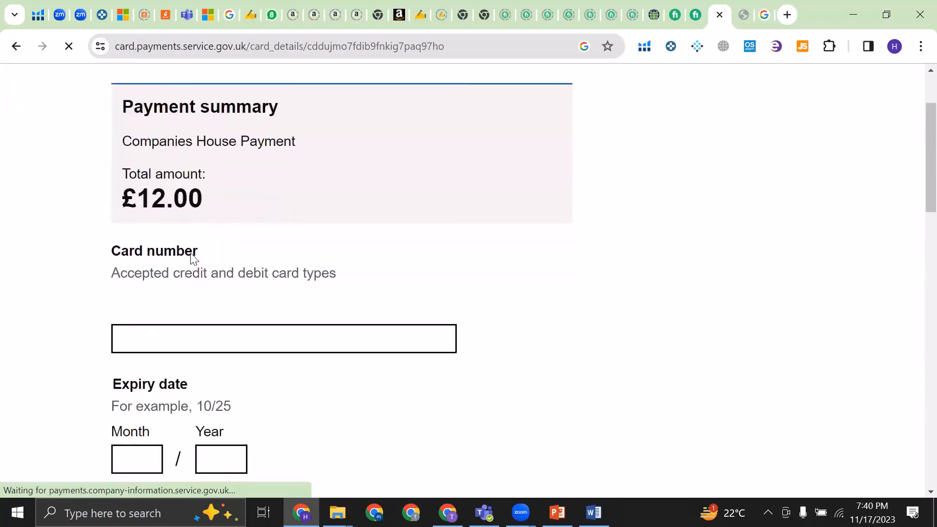
scroll(191, 259, "down", 1)
scroll(192, 256, "up", 2)
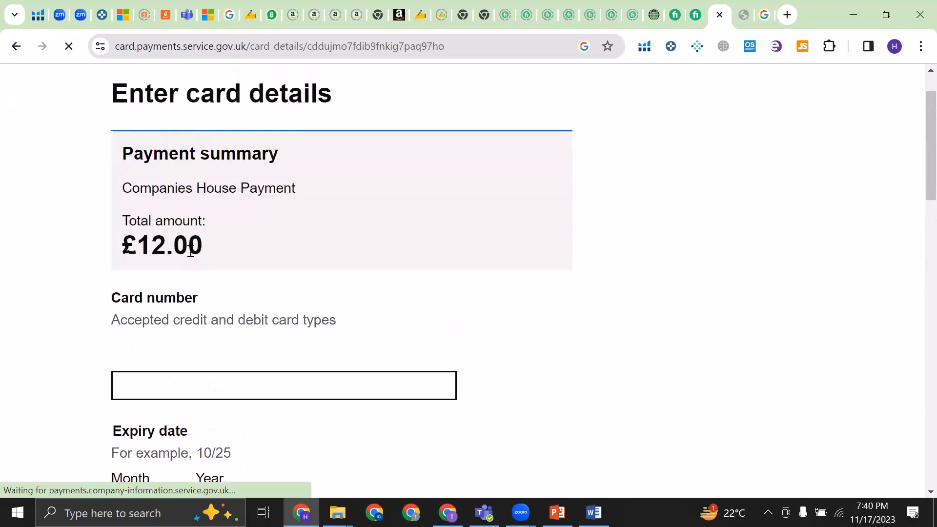
scroll(191, 252, "up", 1)
scroll(190, 252, "down", 2)
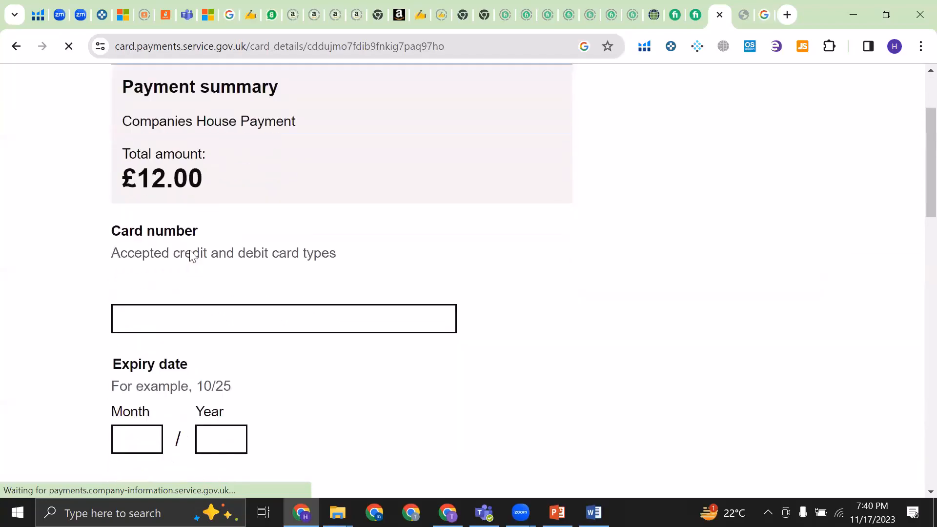
scroll(190, 254, "down", 7)
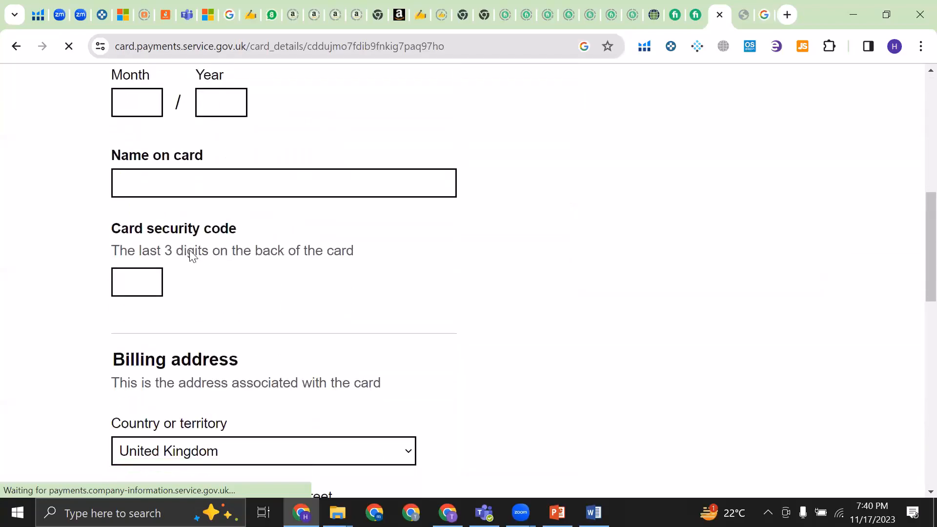
scroll(191, 254, "down", 9)
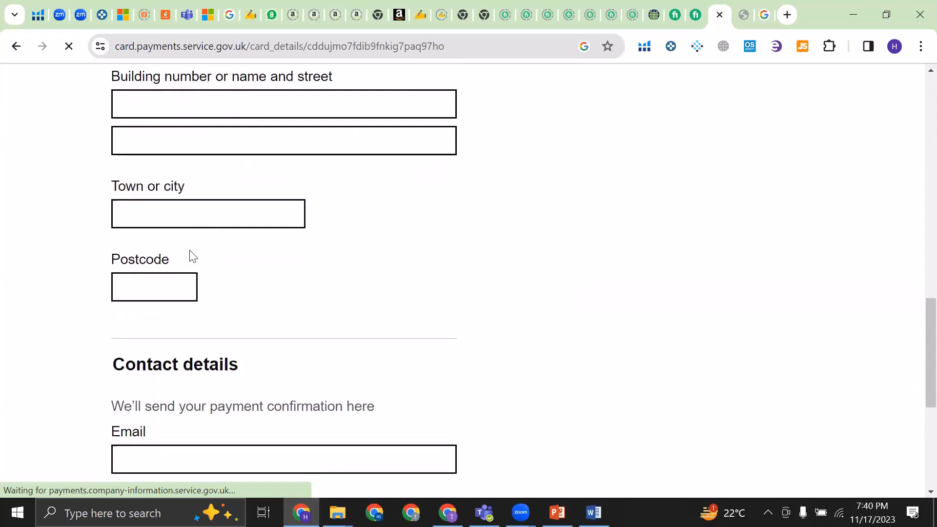
scroll(191, 254, "down", 4)
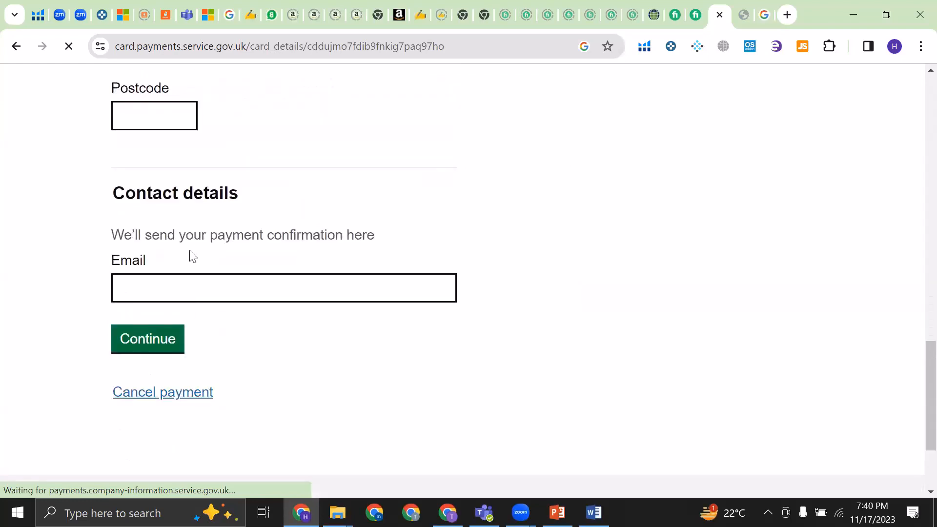
scroll(190, 251, "up", 6)
scroll(171, 232, "up", 7)
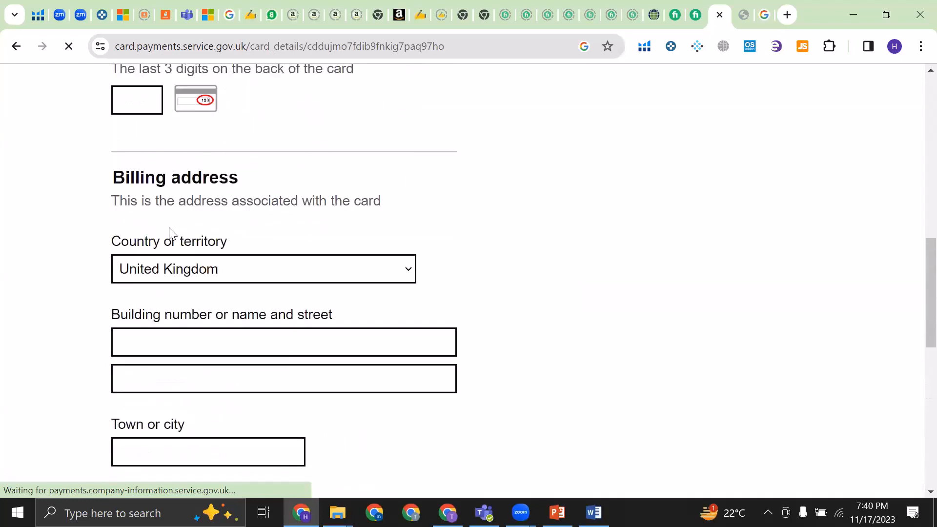
scroll(151, 244, "up", 5)
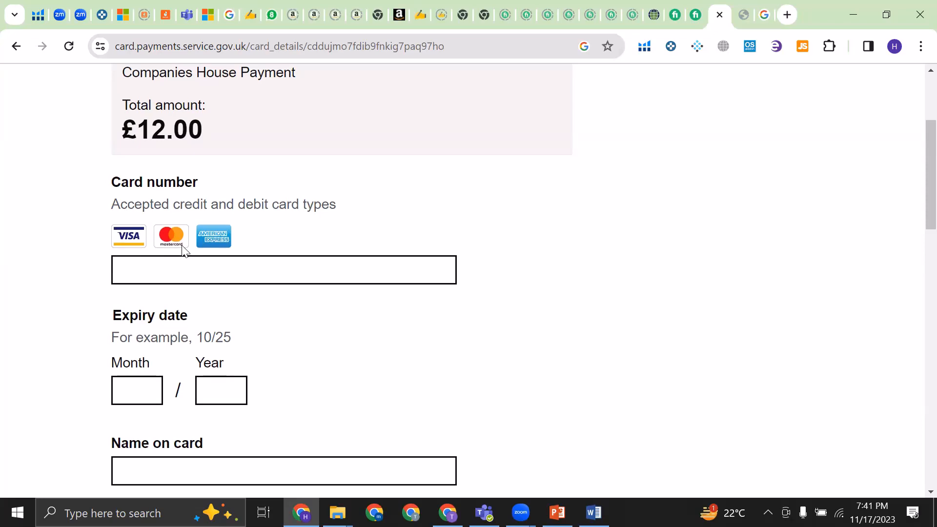
scroll(184, 250, "down", 2)
scroll(184, 251, "down", 10)
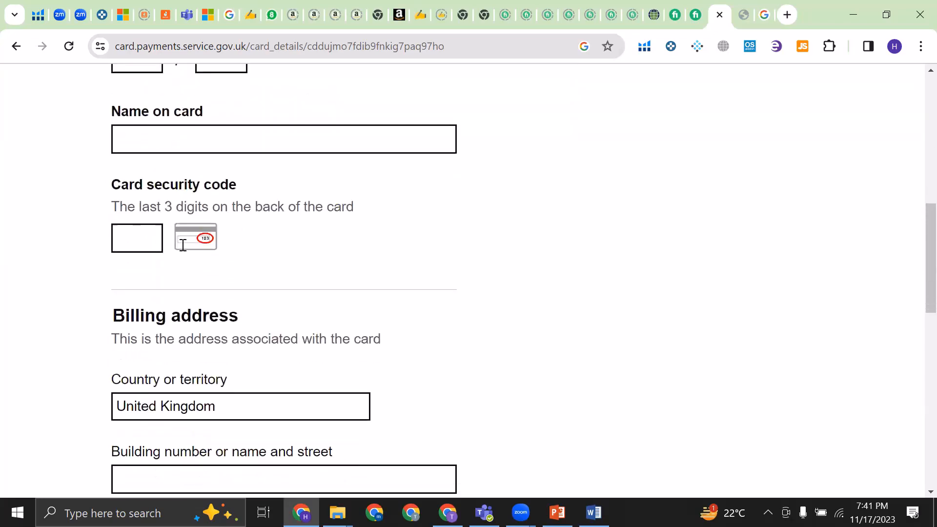
scroll(183, 246, "down", 2)
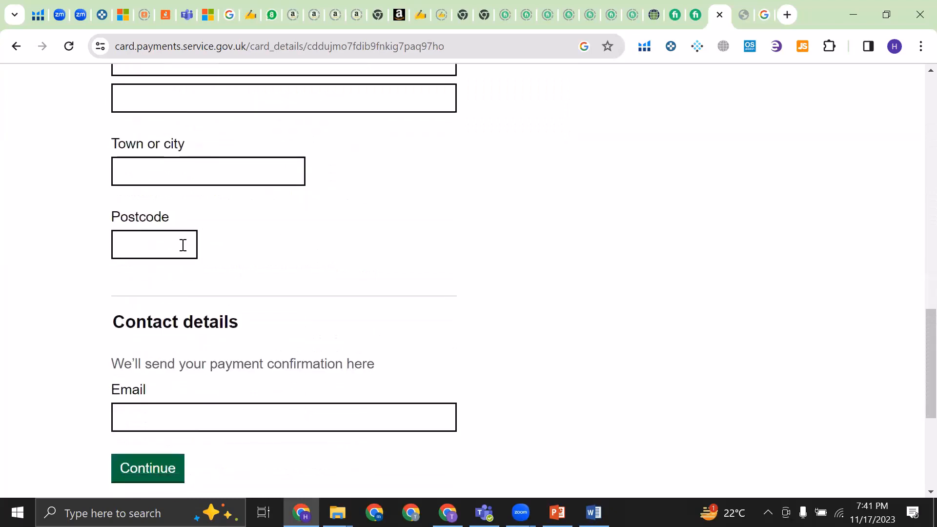
scroll(183, 245, "down", 3)
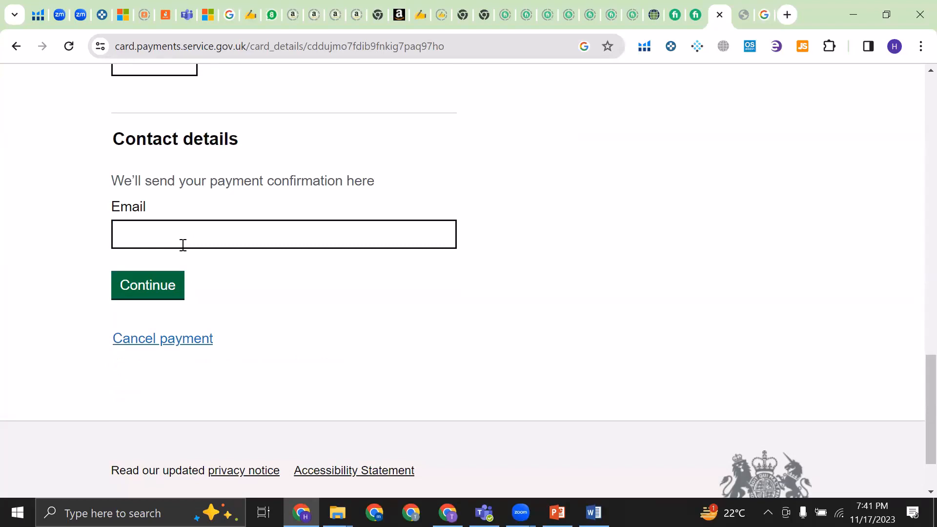
scroll(183, 246, "down", 2)
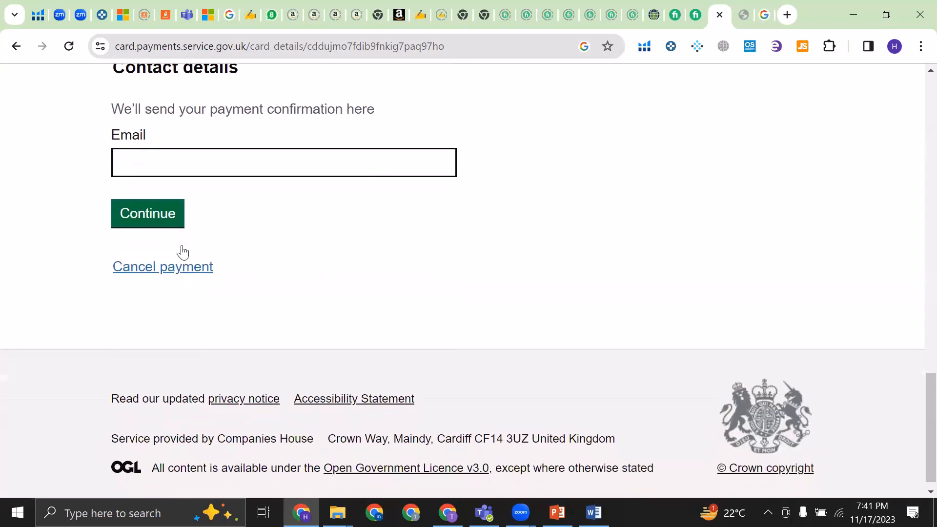
scroll(183, 252, "down", 1)
scroll(182, 250, "up", 1)
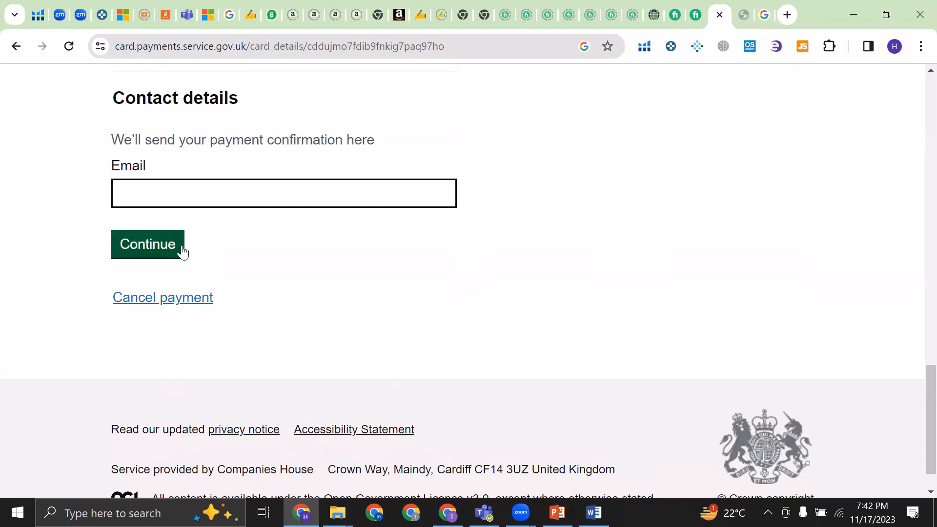
scroll(182, 251, "down", 1)
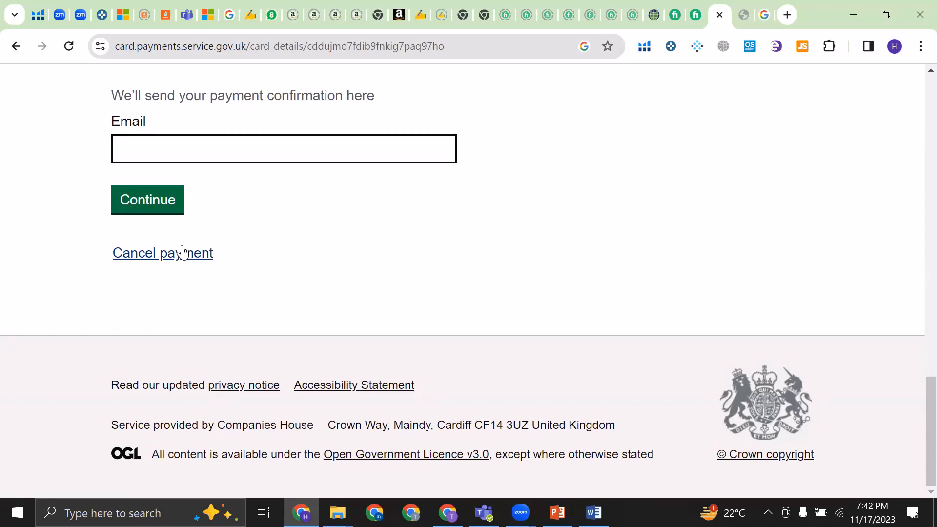
scroll(182, 250, "up", 2)
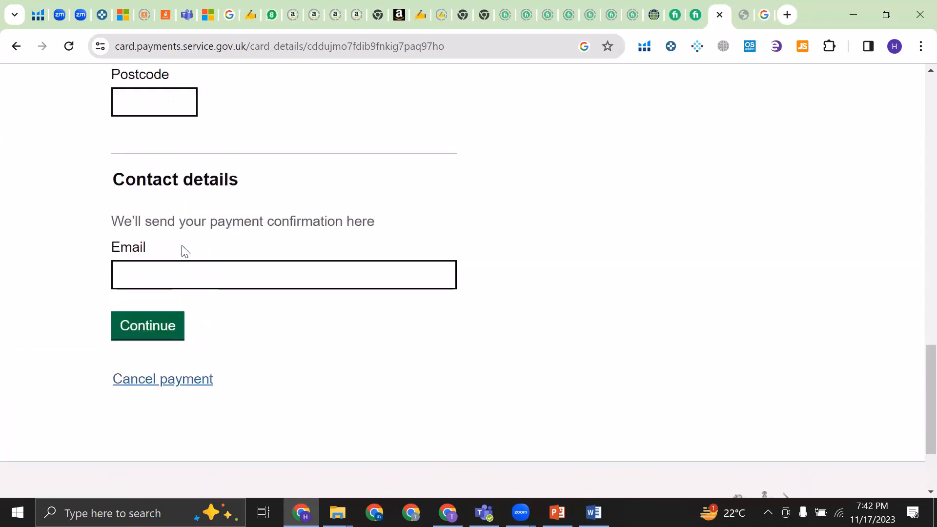
scroll(182, 250, "up", 2)
scroll(182, 250, "down", 3)
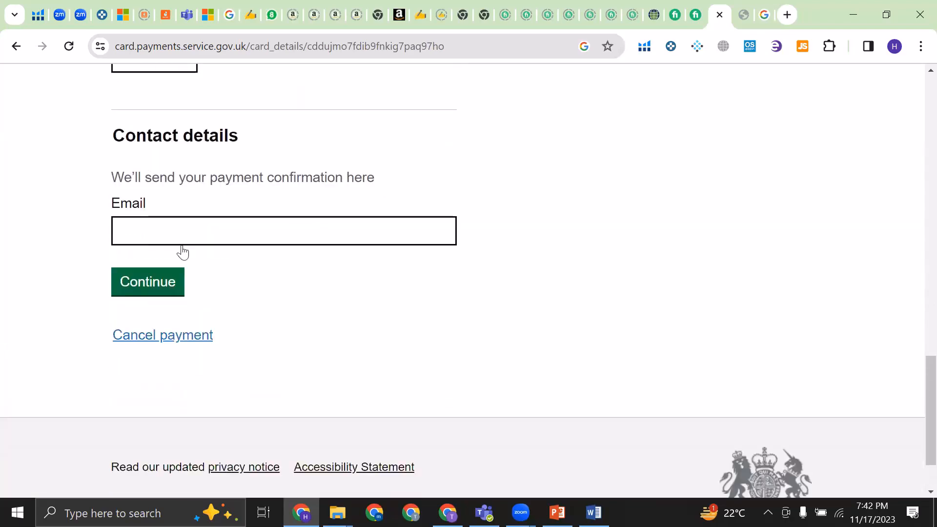
scroll(182, 250, "down", 2)
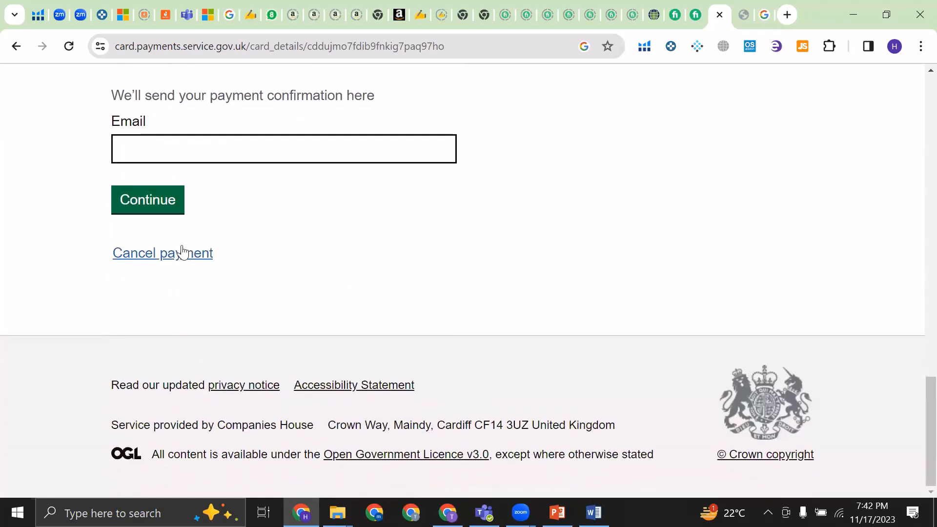
scroll(182, 252, "up", 8)
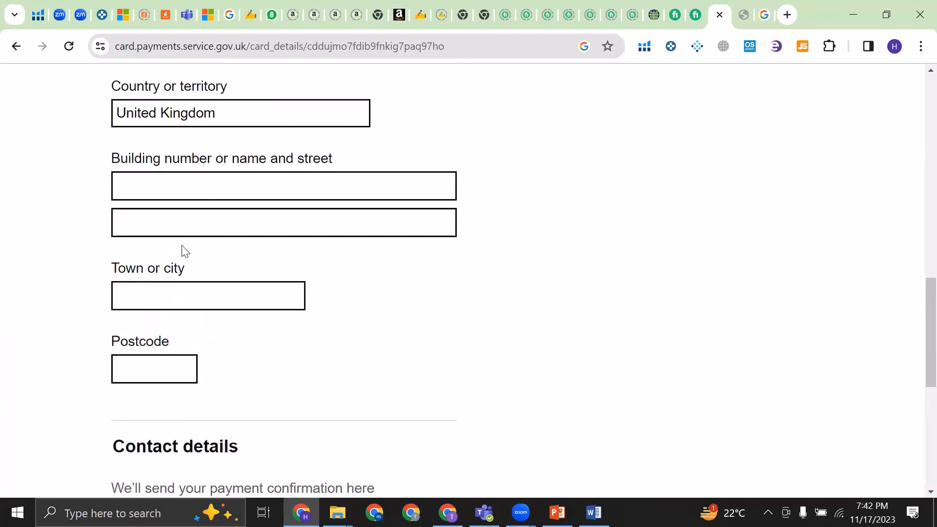
scroll(181, 251, "up", 2)
scroll(181, 251, "up", 3)
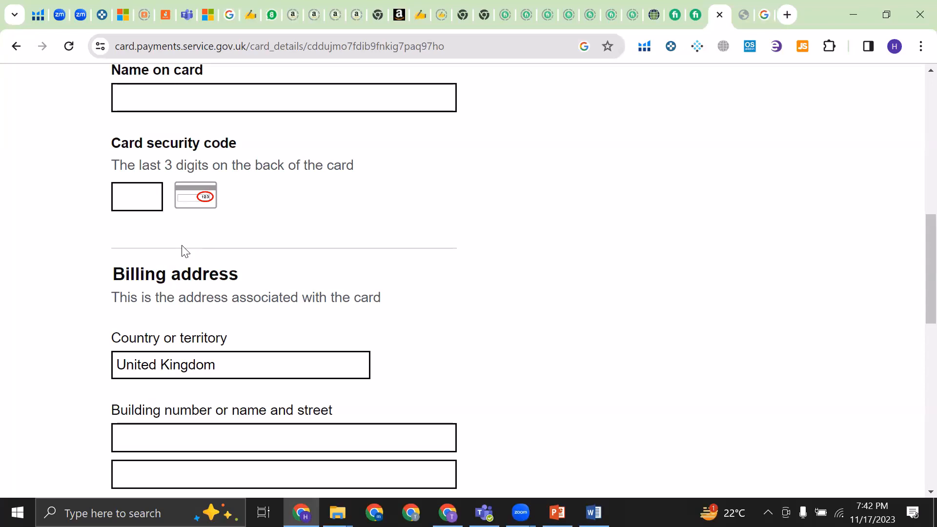
scroll(184, 254, "down", 1)
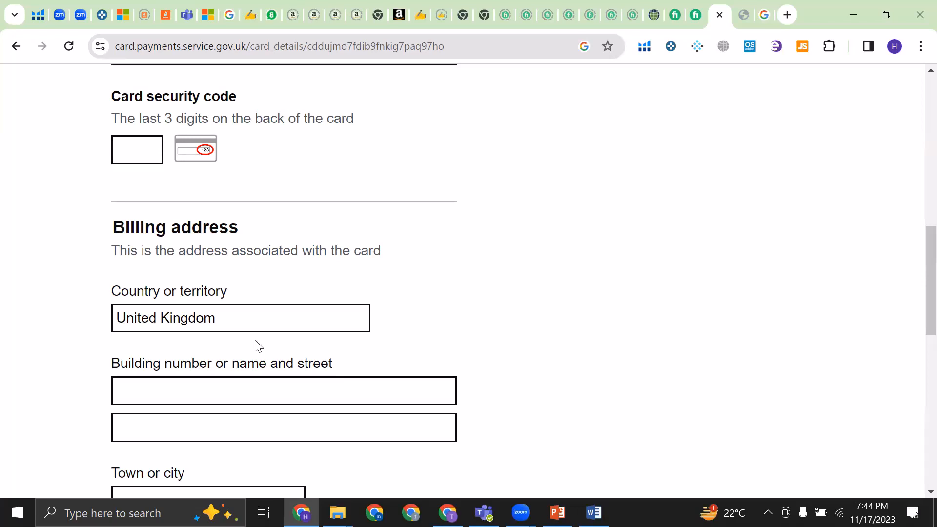
scroll(254, 356, "down", 3)
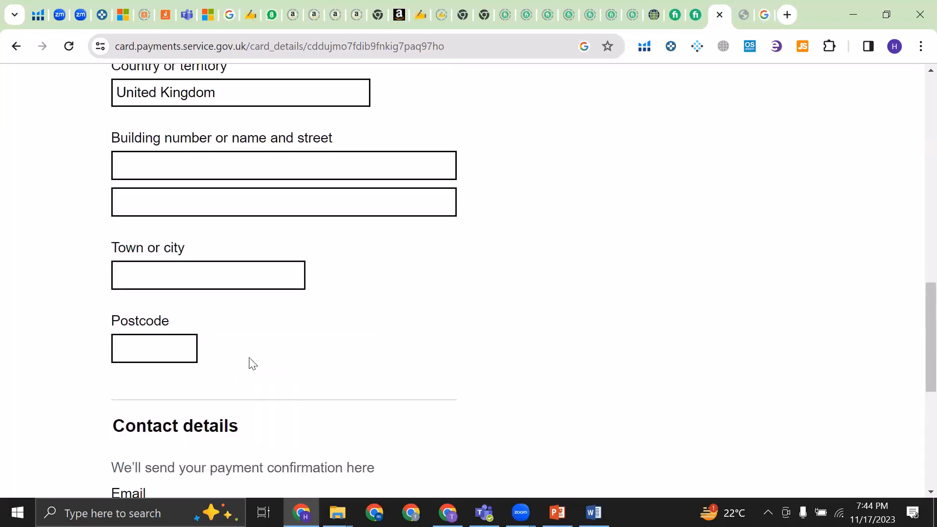
scroll(253, 362, "down", 2)
scroll(253, 363, "up", 1)
scroll(252, 362, "down", 2)
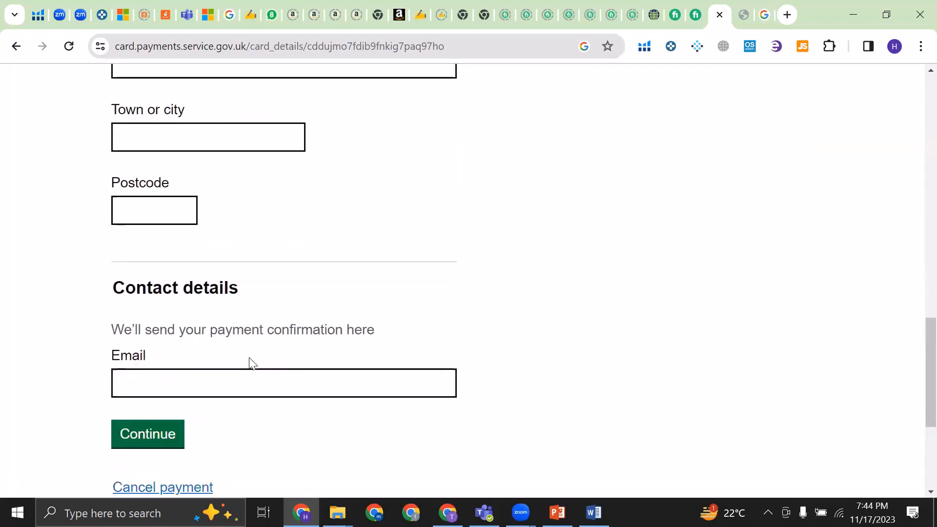
scroll(250, 357, "down", 3)
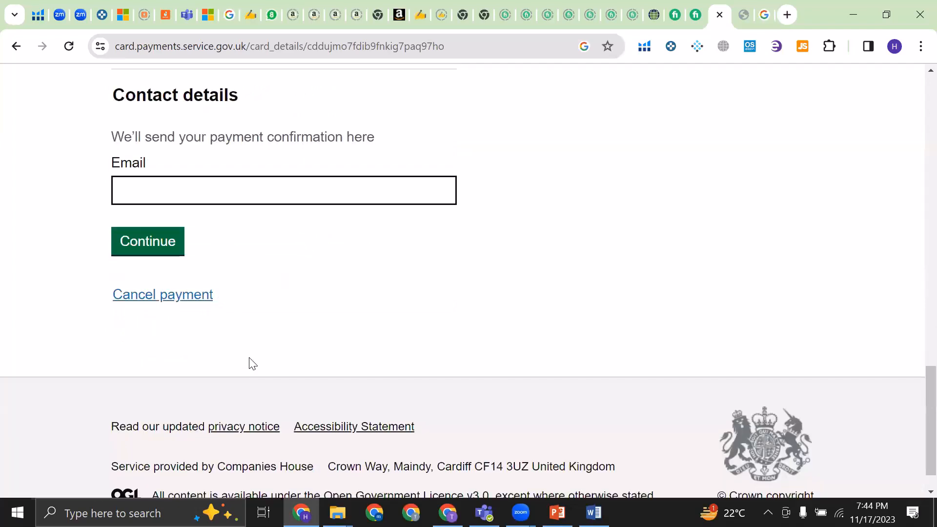
scroll(249, 362, "up", 6)
scroll(250, 362, "down", 4)
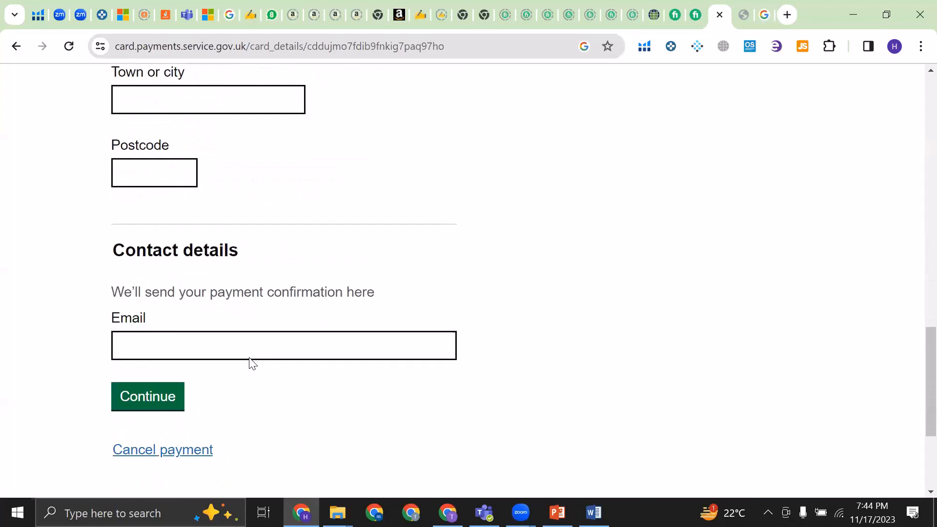
scroll(250, 362, "down", 4)
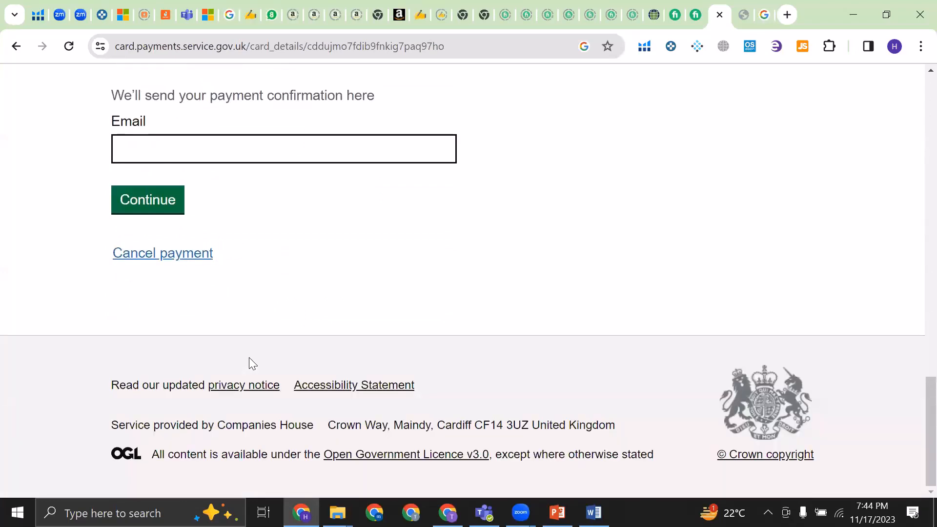